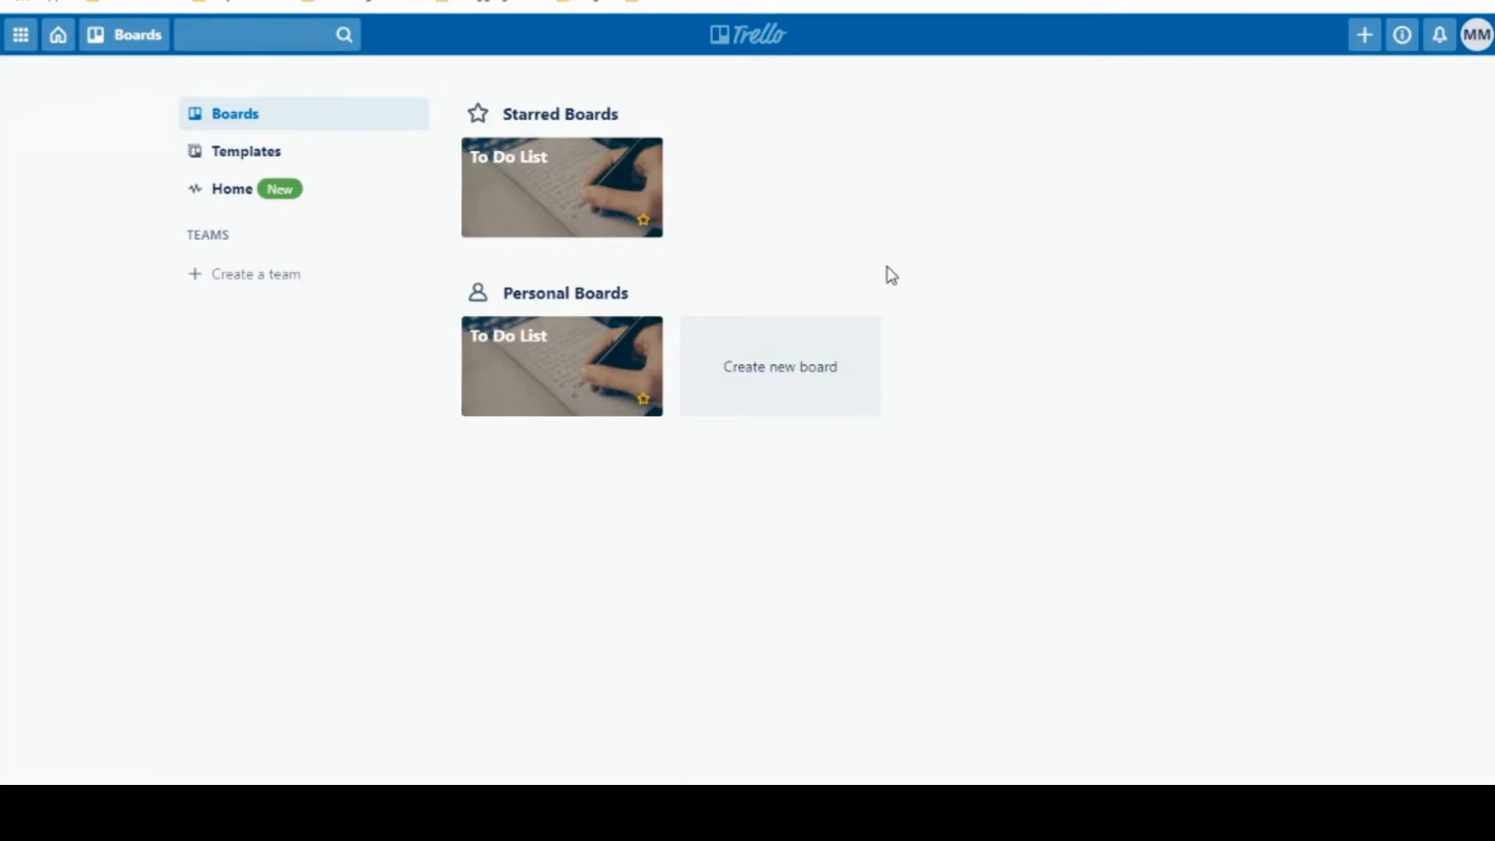
Step: Open the Work From Home Daily Planner template from the template gallery and examine its description and board preview
{"action": "left_click", "coordinate": [368, 164]}
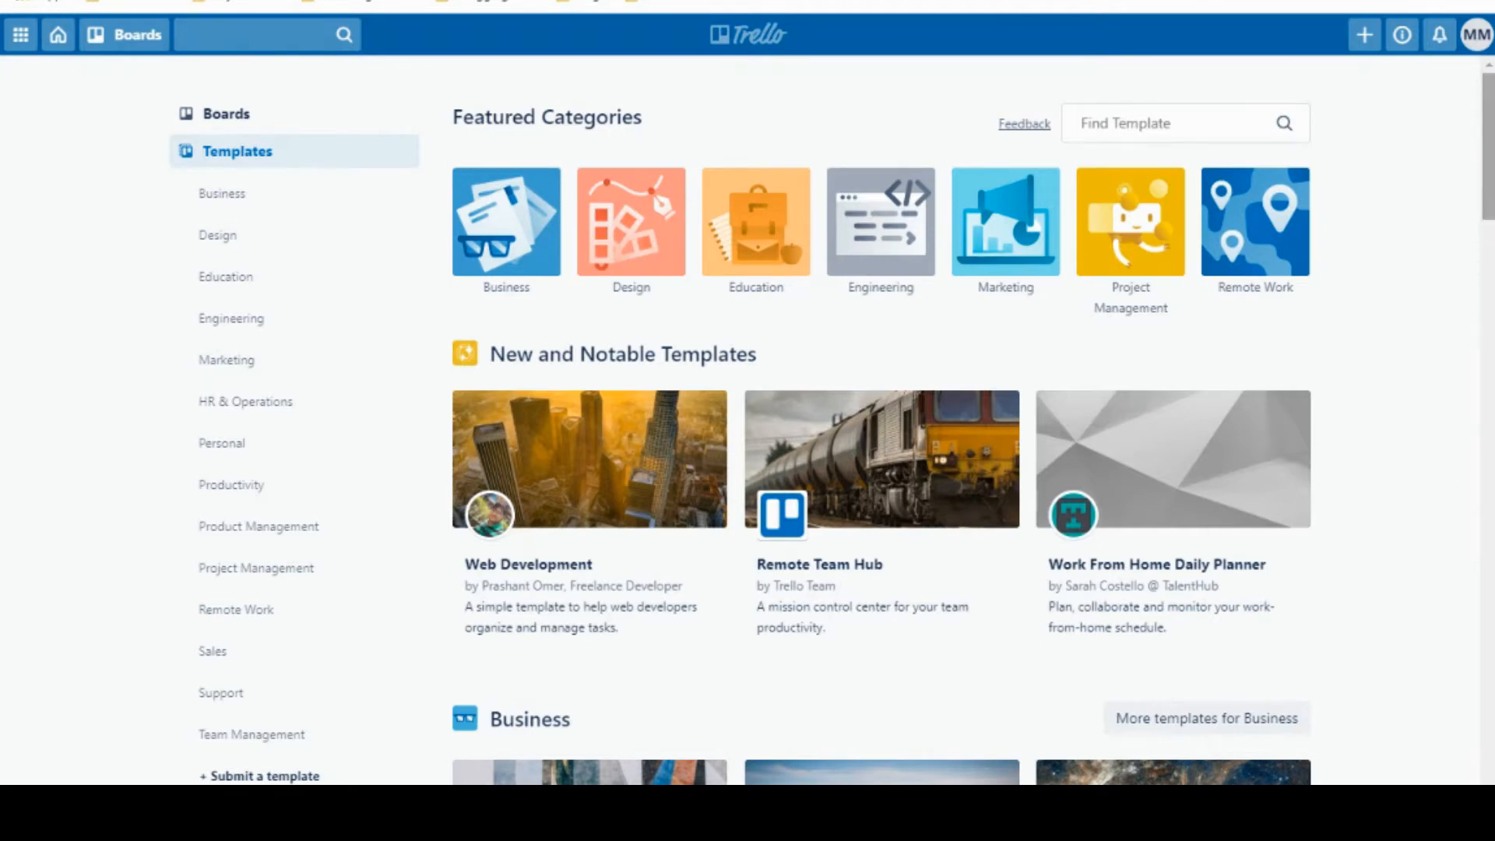
{"action": "mouse_move", "coordinate": [1488, 195]}
{"action": "left_mouse_down"}
{"action": "mouse_move", "coordinate": [1462, 367]}
{"action": "mouse_move", "coordinate": [1480, 170]}
{"action": "left_mouse_up"}
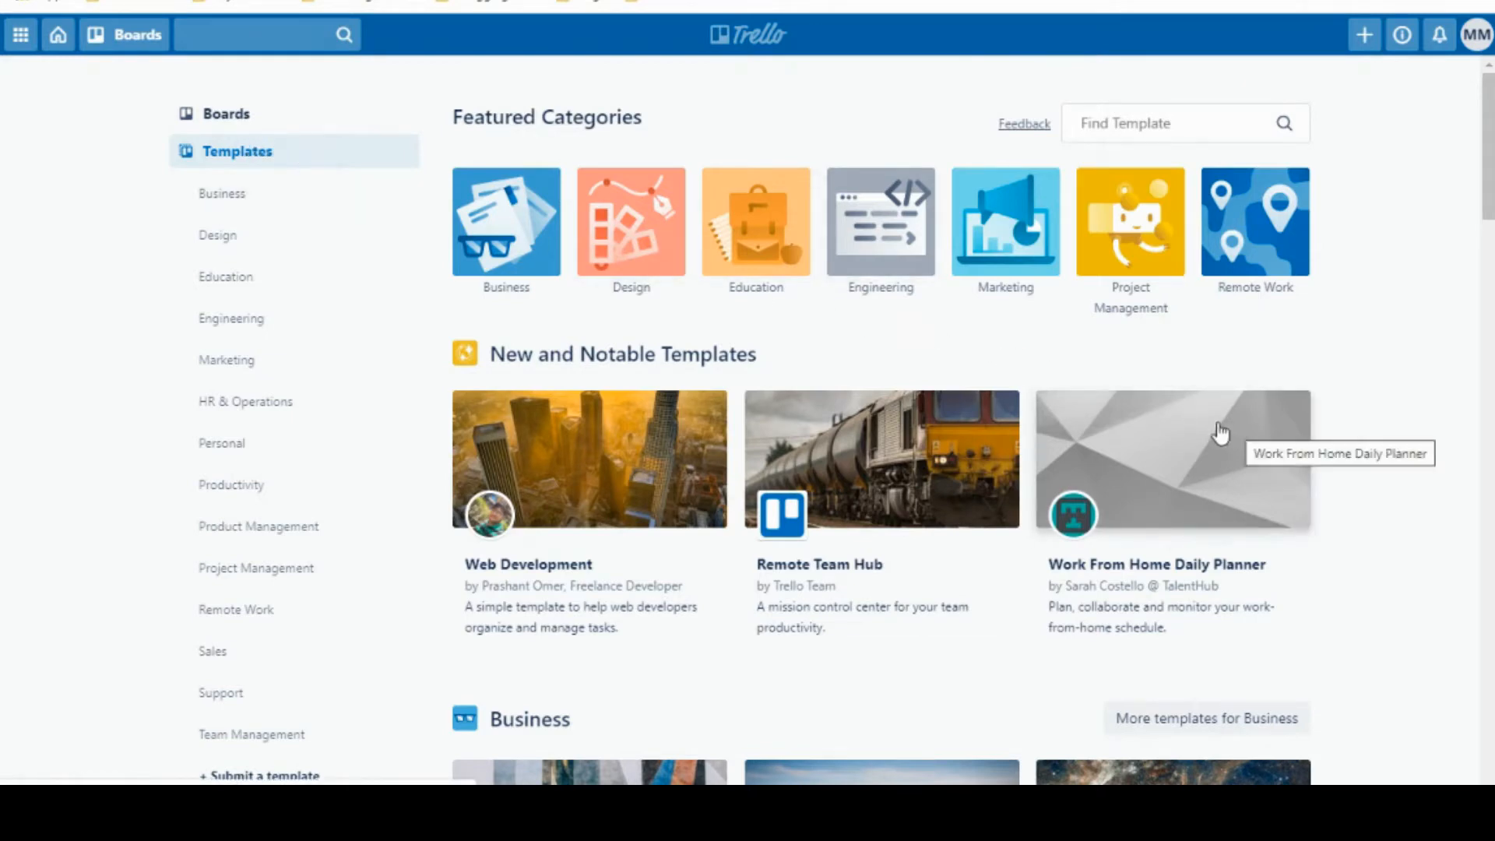
{"action": "left_click", "coordinate": [1176, 431]}
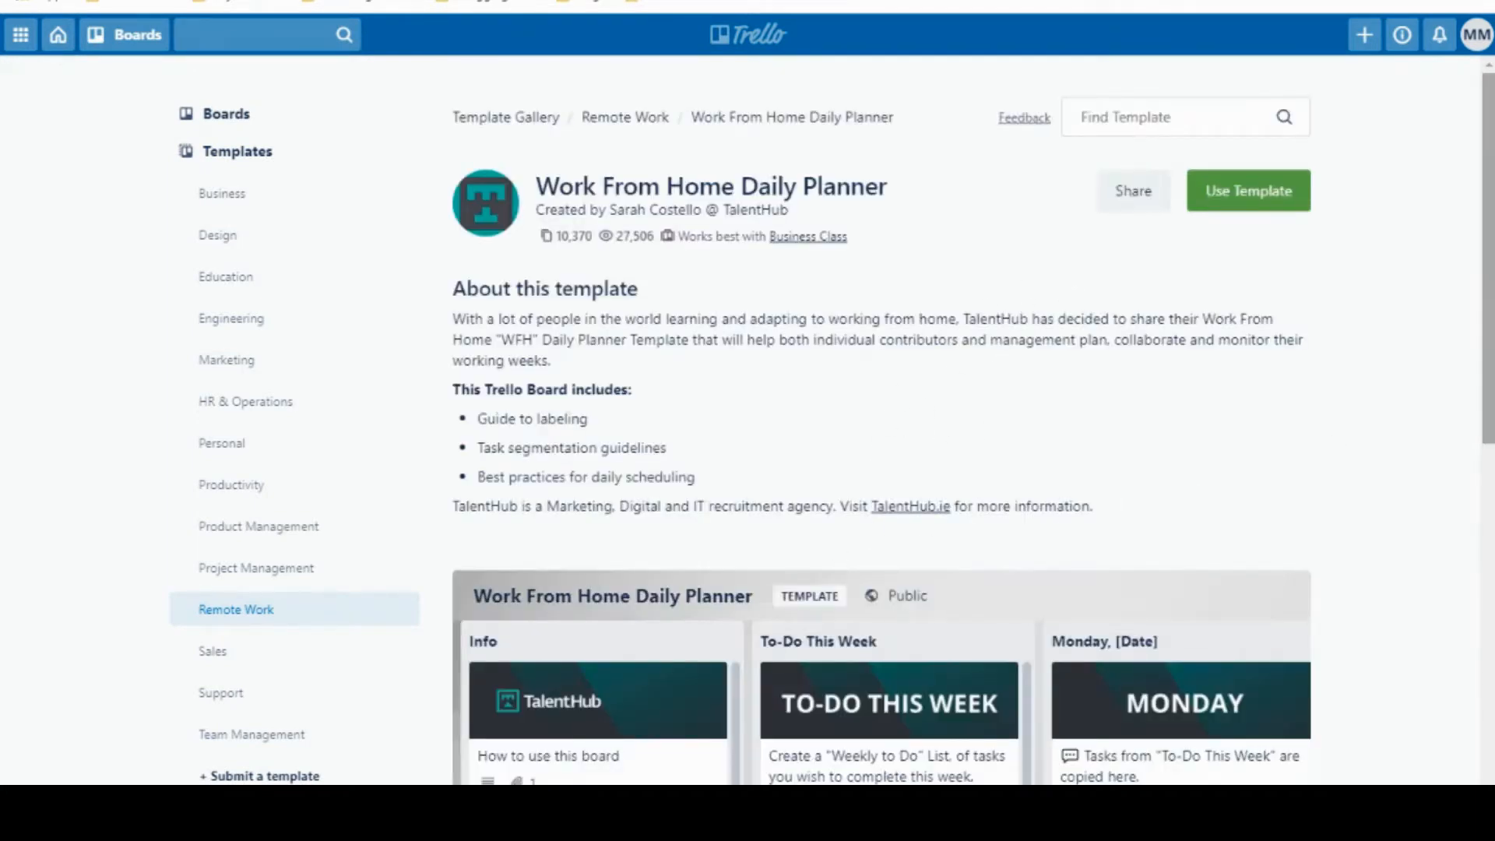
{"action": "scroll", "coordinate": [678, 267], "scroll_direction": "down", "scroll_amount": 1}
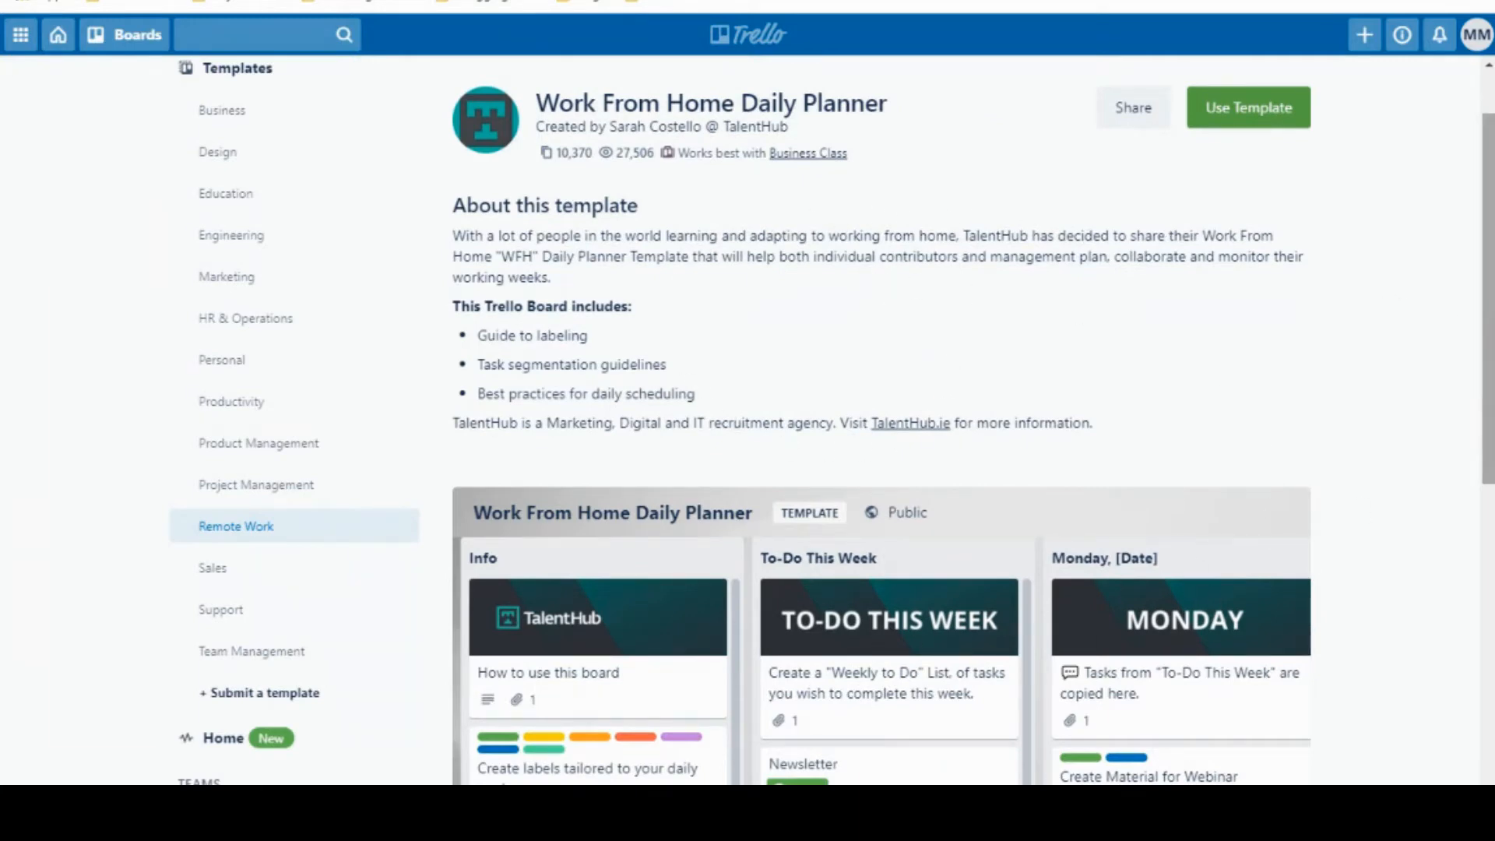
{"action": "scroll", "coordinate": [1481, 411], "scroll_direction": "down", "scroll_amount": 3}
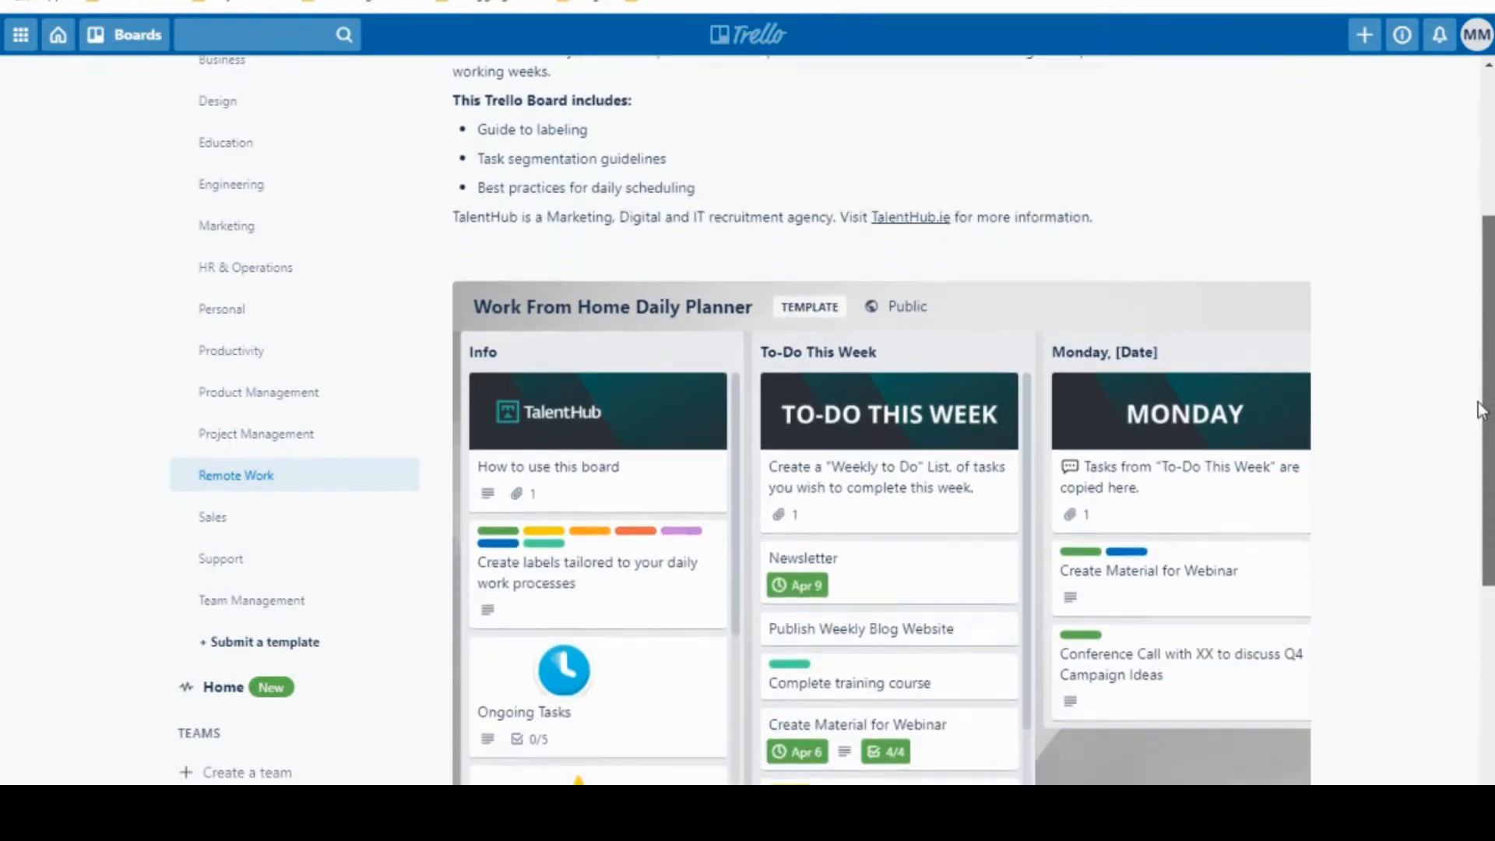
{"action": "scroll", "coordinate": [1480, 411], "scroll_direction": "down", "scroll_amount": 1}
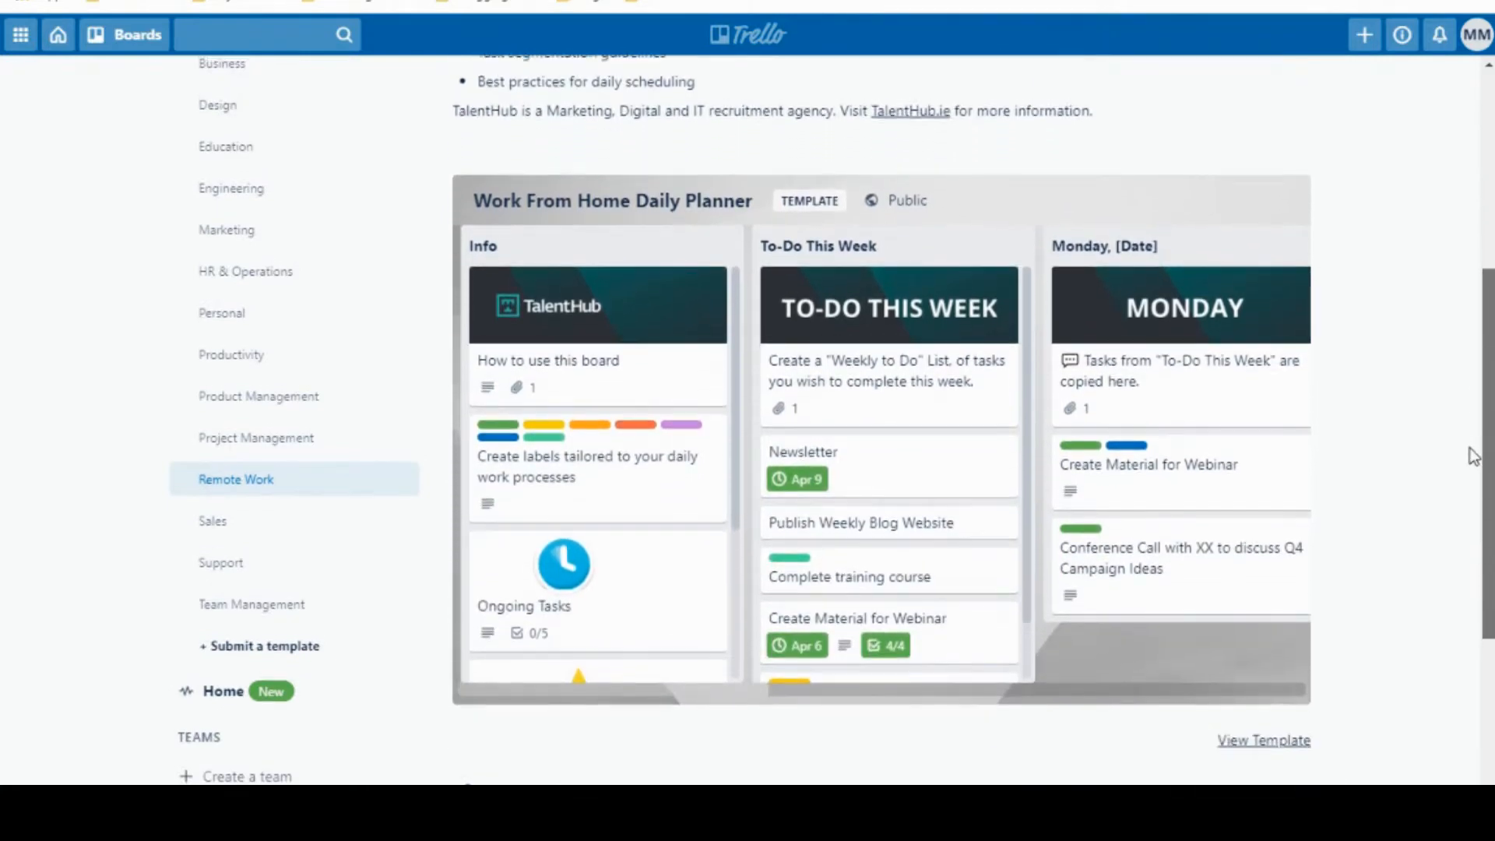
{"action": "left_click_drag", "start_coordinate": [1474, 456], "coordinate": [1459, 166]}
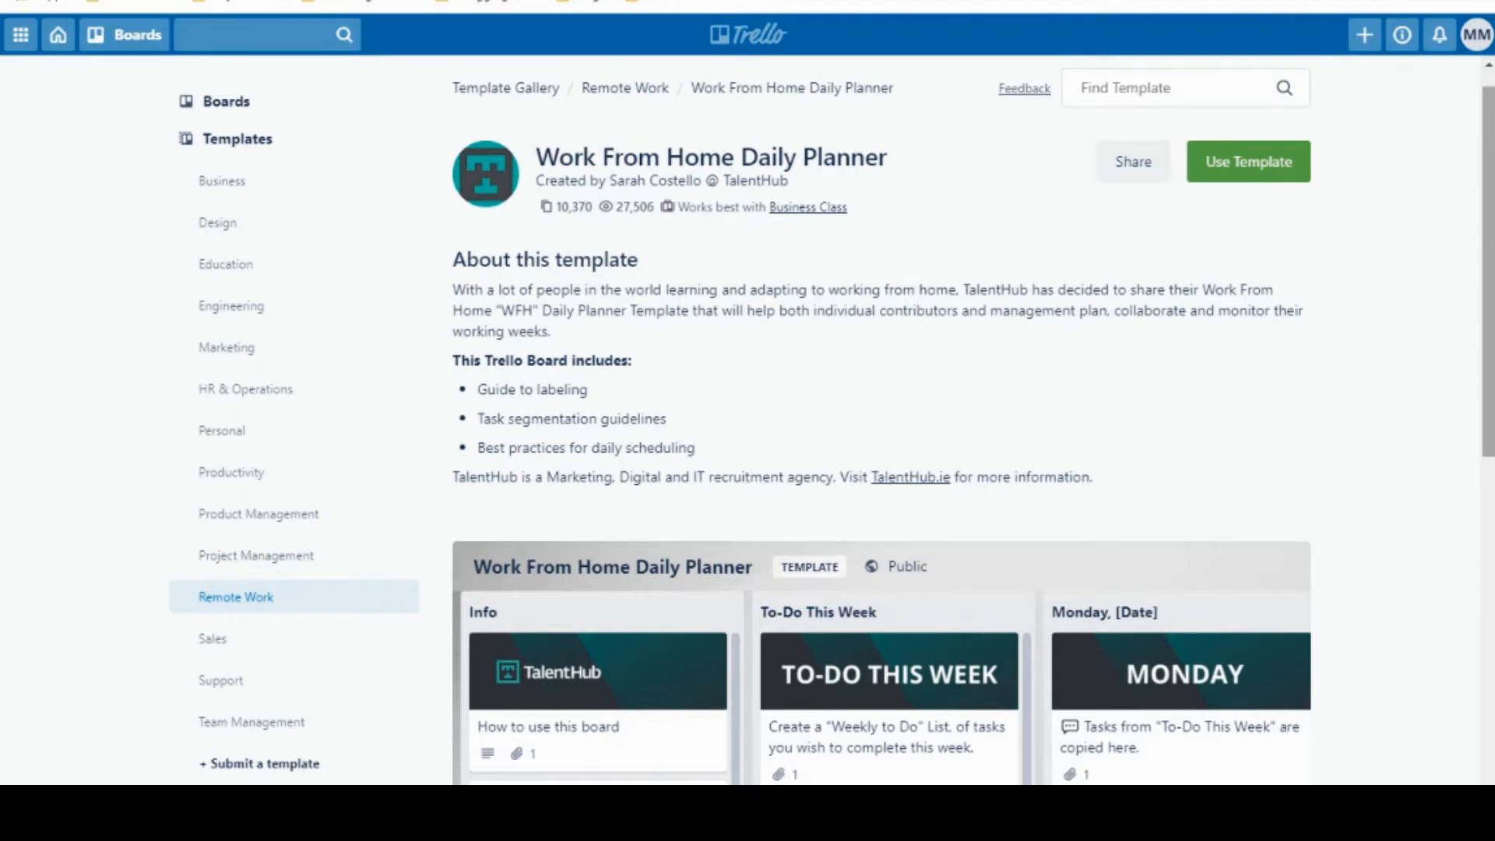
{"action": "left_click_drag", "start_coordinate": [1479, 195], "coordinate": [1480, 312]}
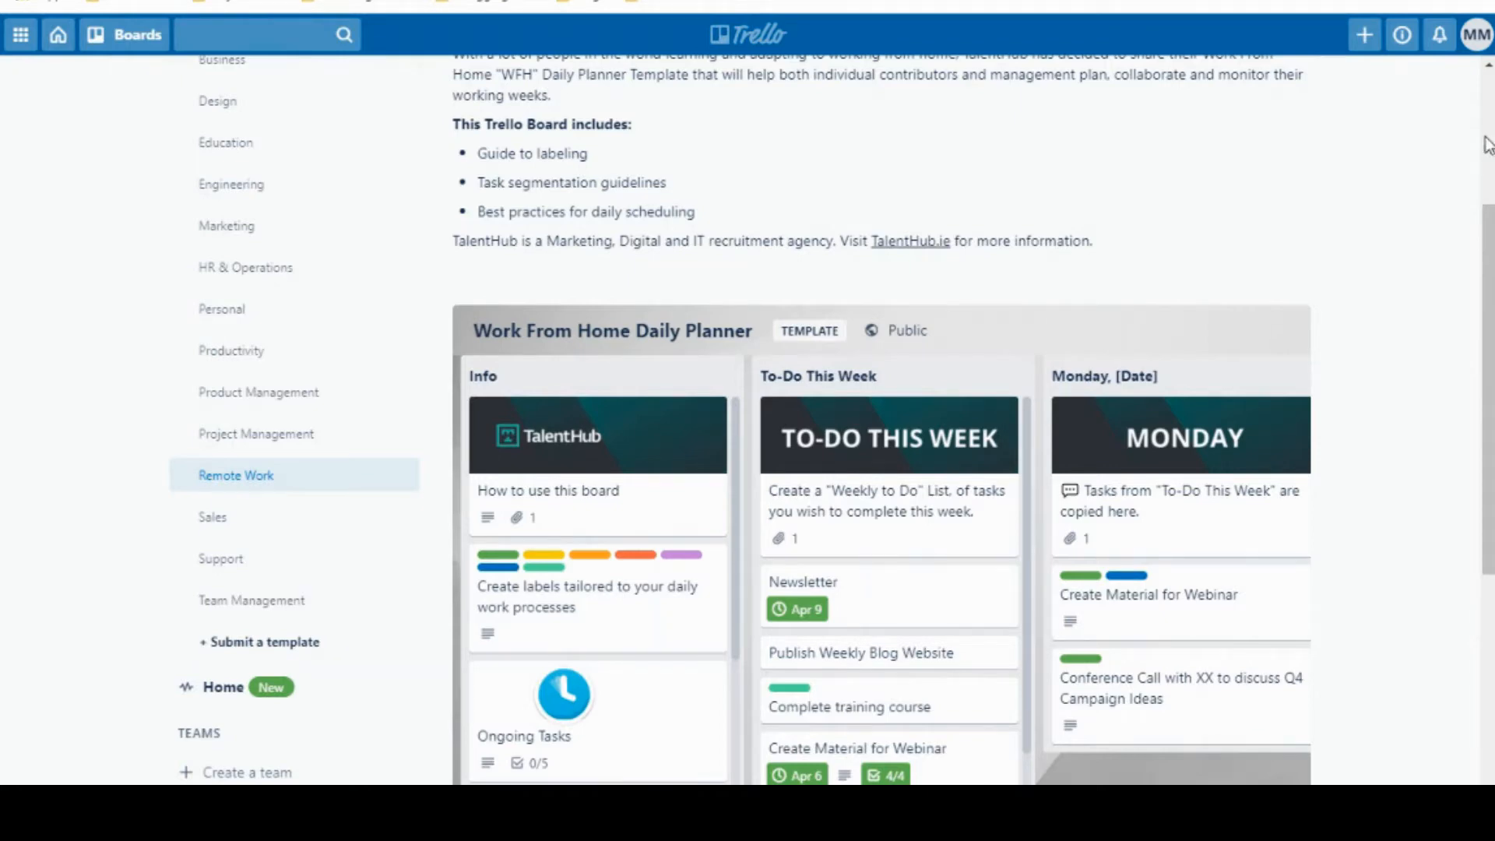
{"action": "scroll", "coordinate": [1488, 143], "scroll_direction": "up", "scroll_amount": 3}
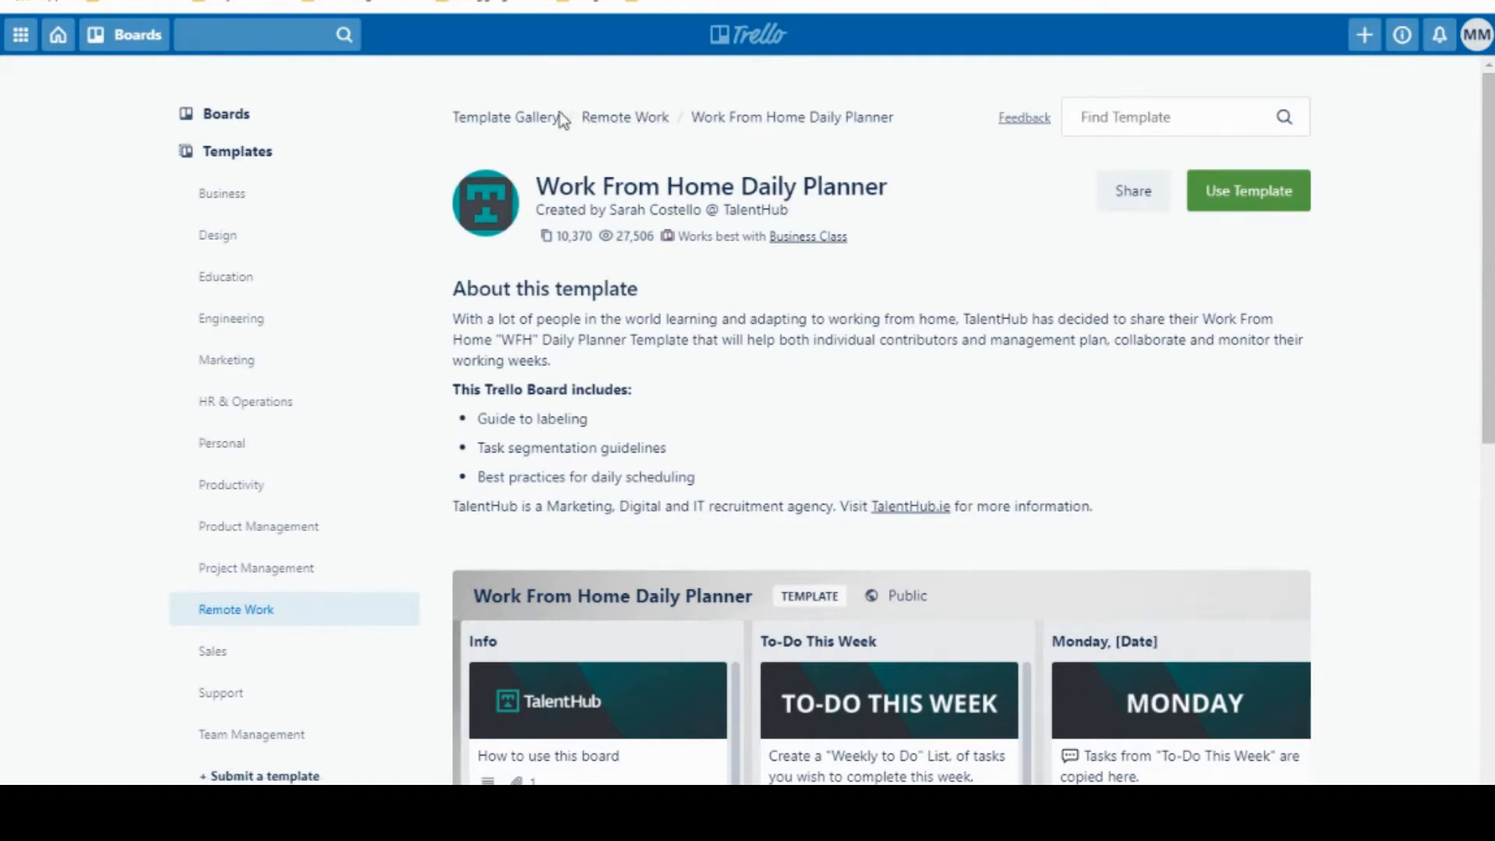
Step: Leave the template gallery for the Home page and check the notifications
{"action": "left_click", "coordinate": [285, 155]}
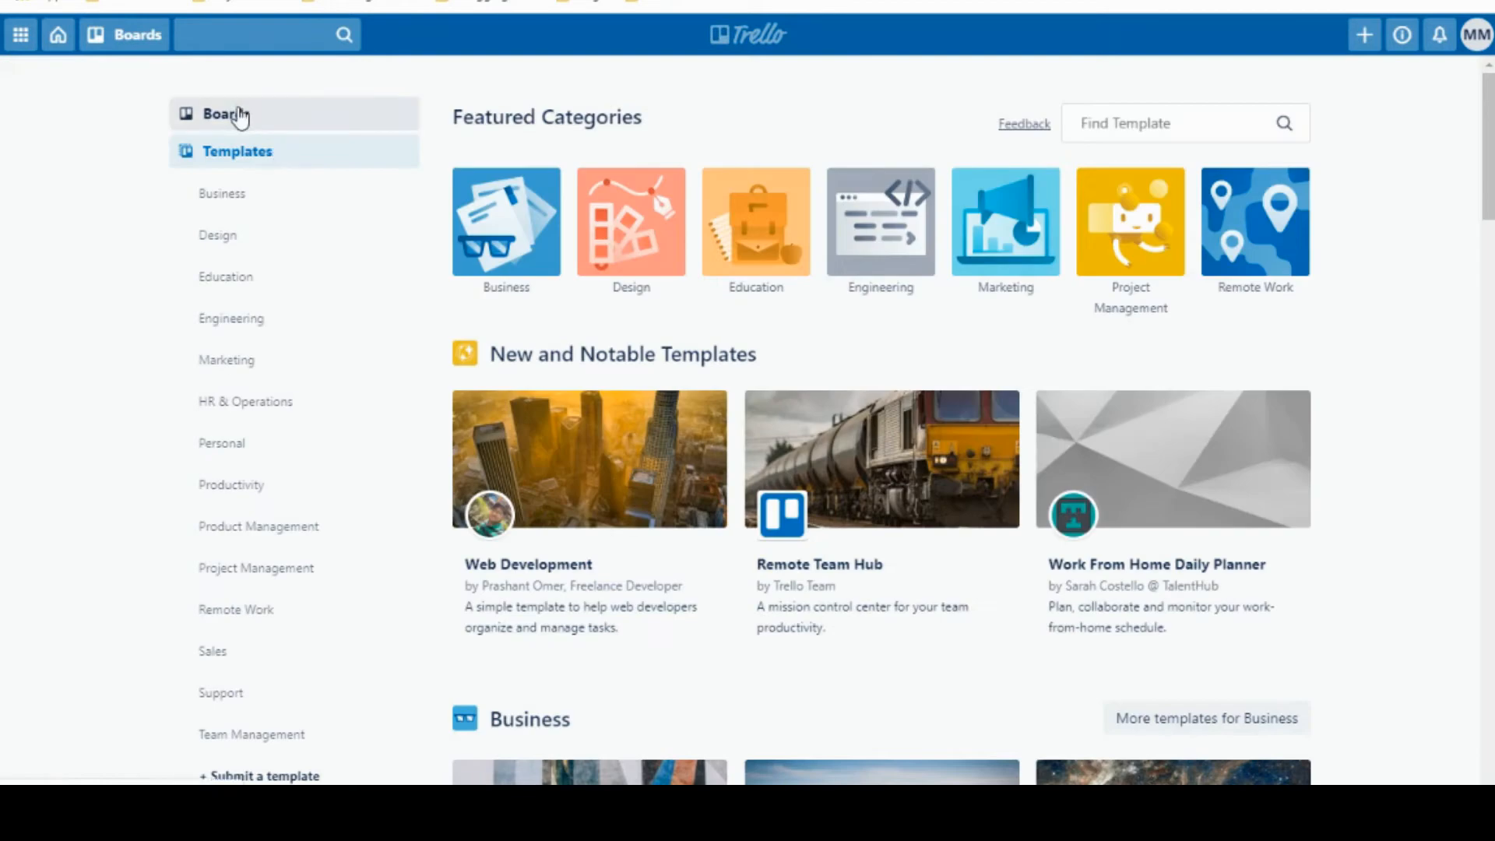
{"action": "left_click", "coordinate": [234, 114]}
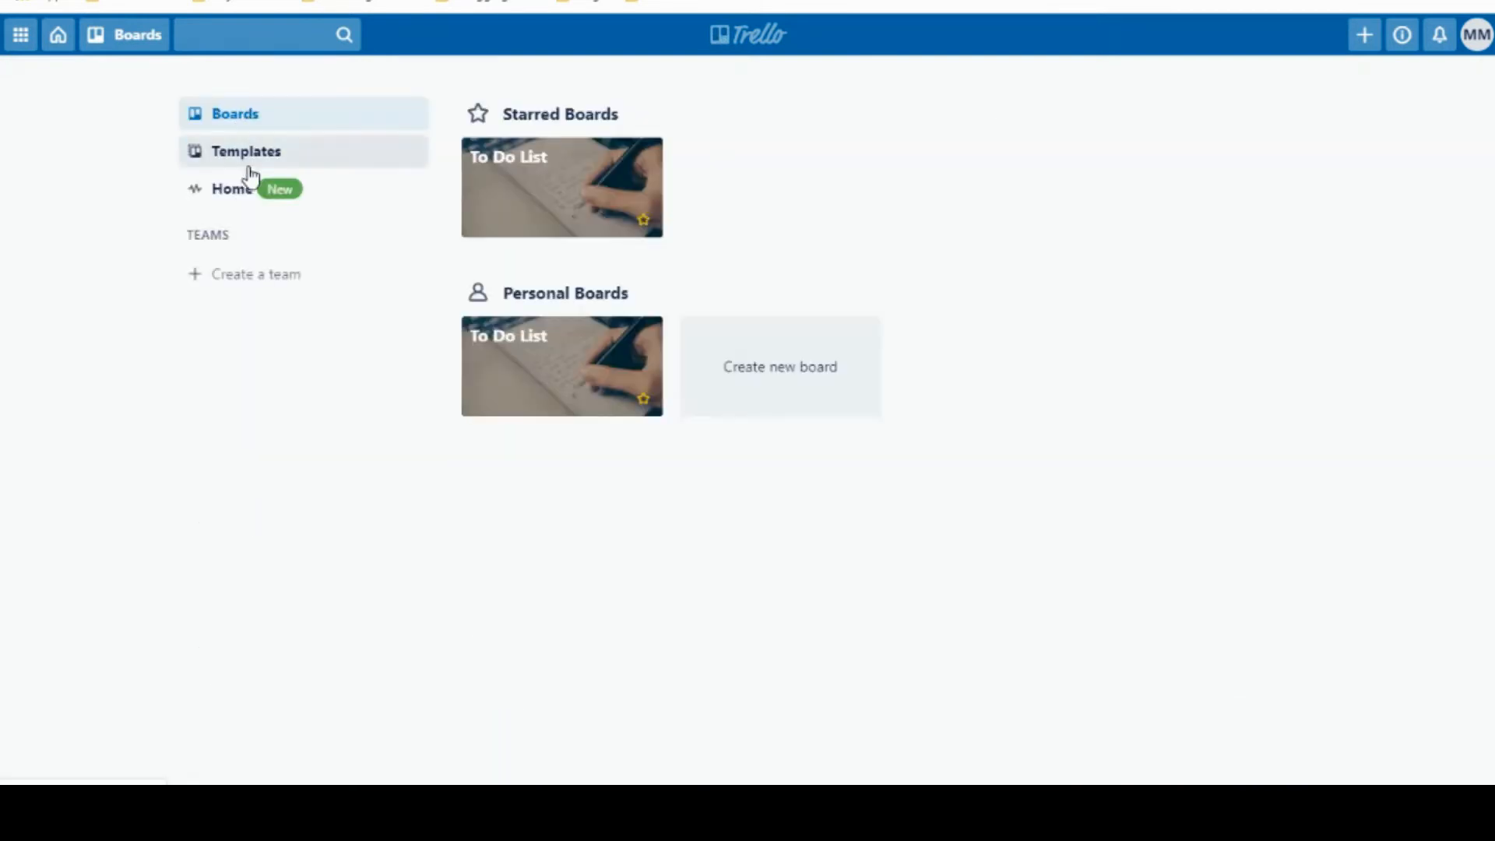
{"action": "left_click", "coordinate": [325, 207]}
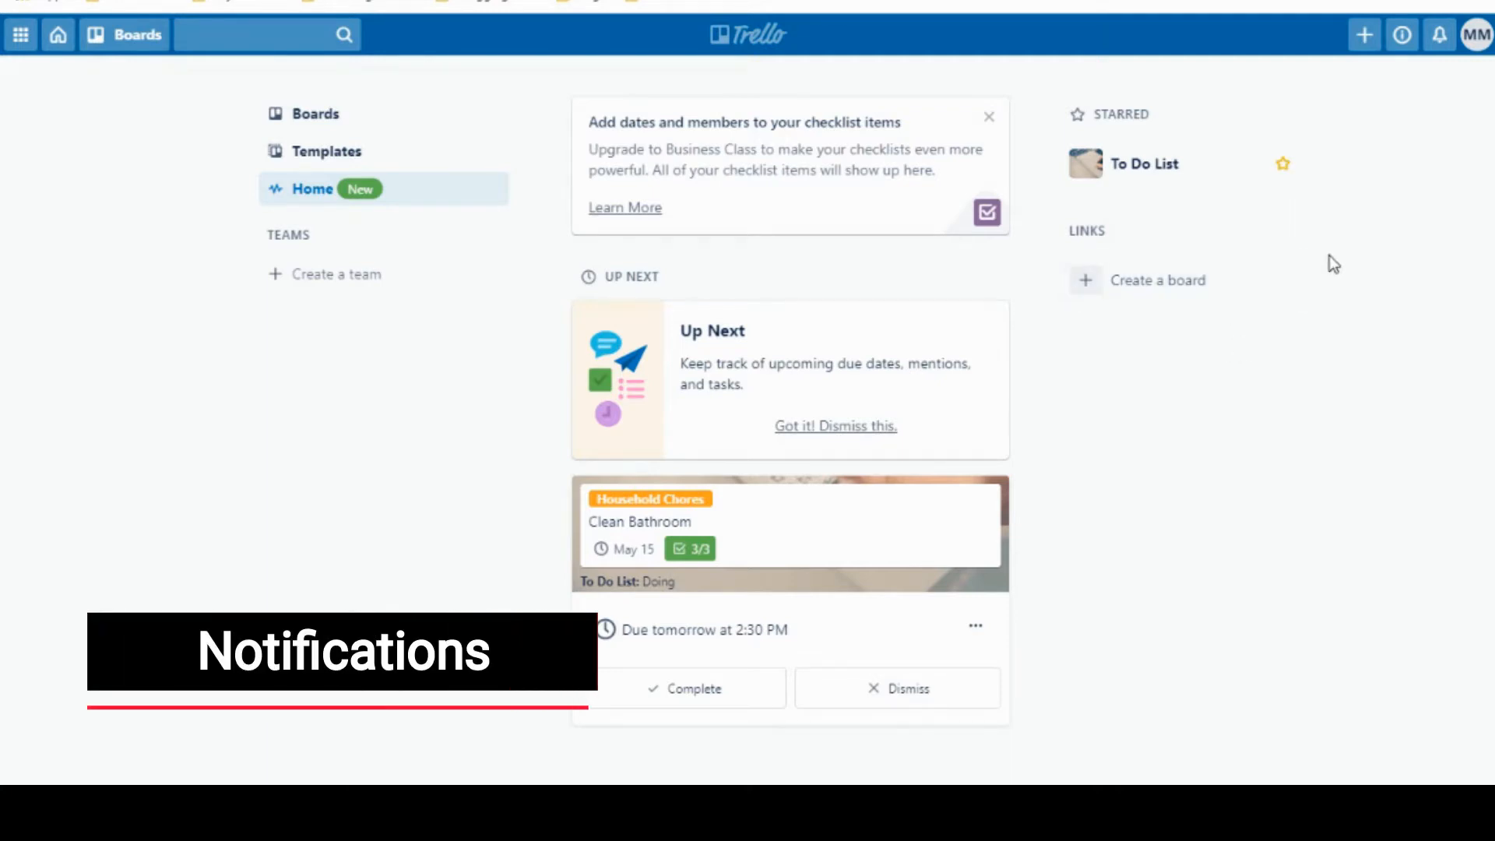
{"action": "left_click", "coordinate": [1440, 36]}
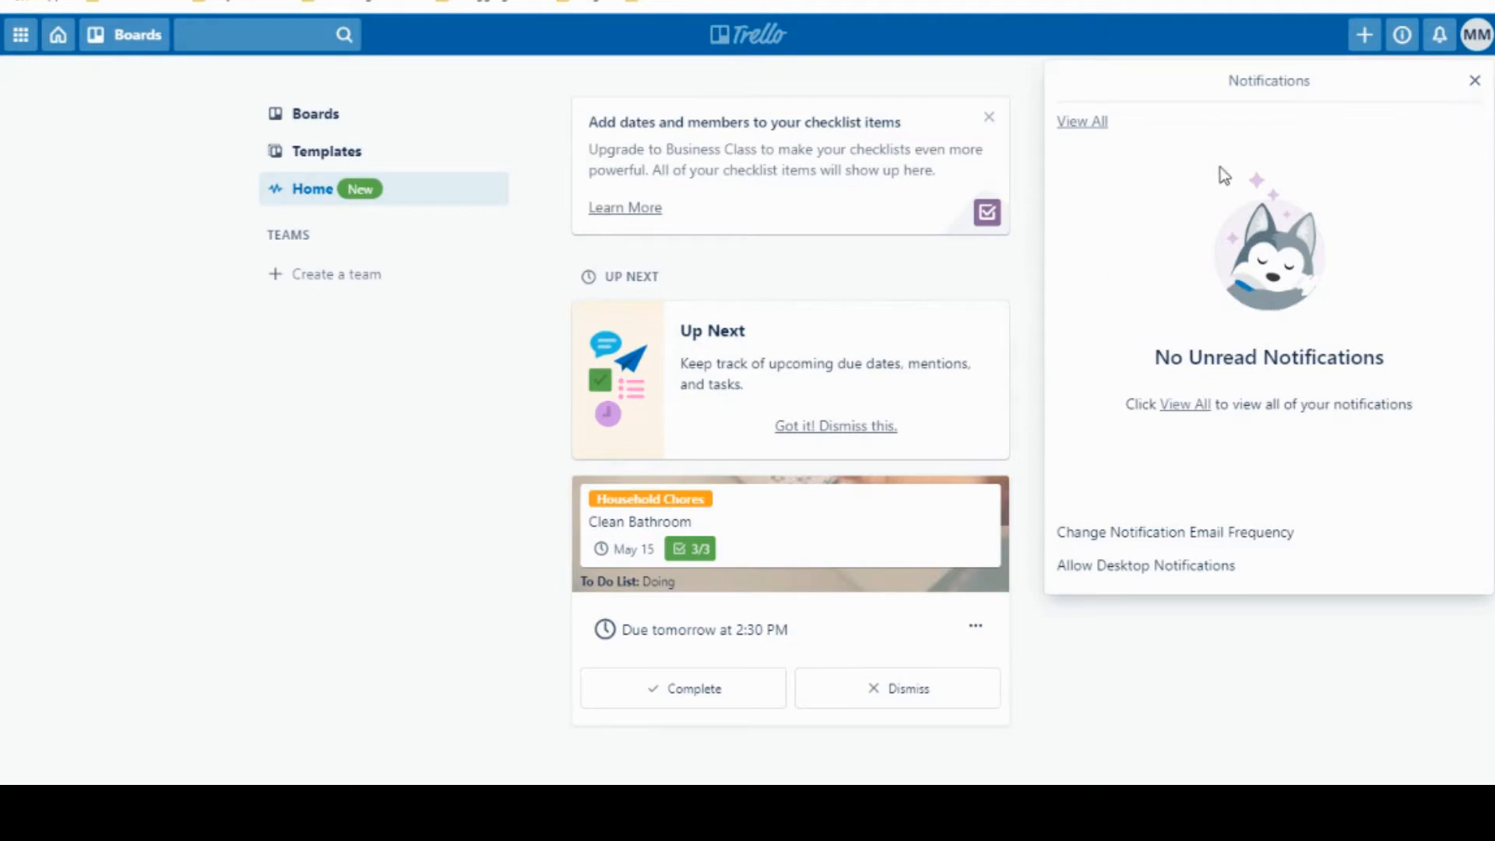
{"action": "left_click", "coordinate": [1476, 86]}
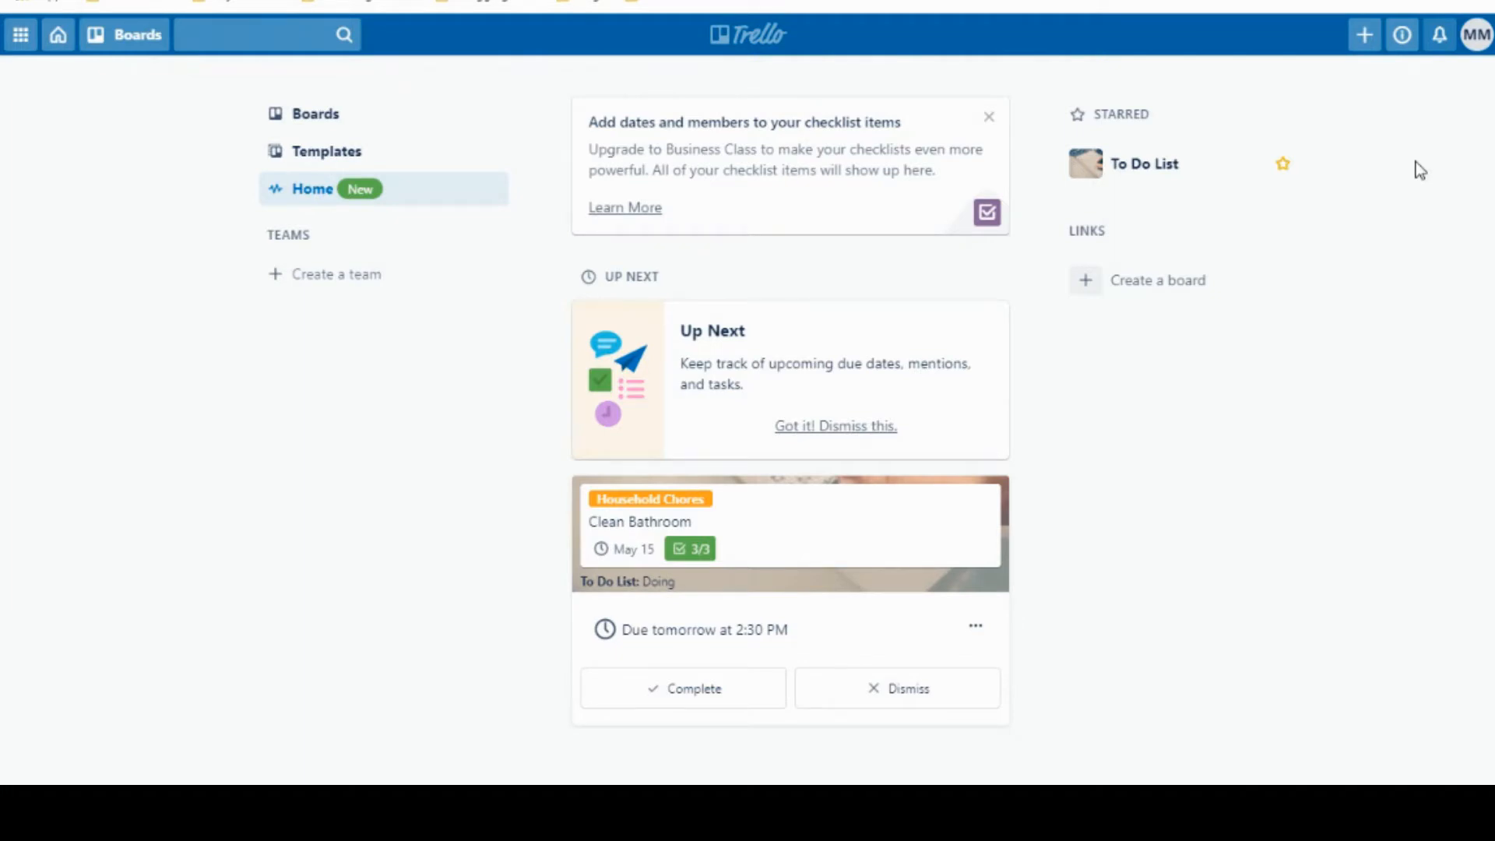
Step: On the To Do List board, set the Call Mom card's due date to 5/13/2020 and check the notifications
{"action": "left_click", "coordinate": [391, 125]}
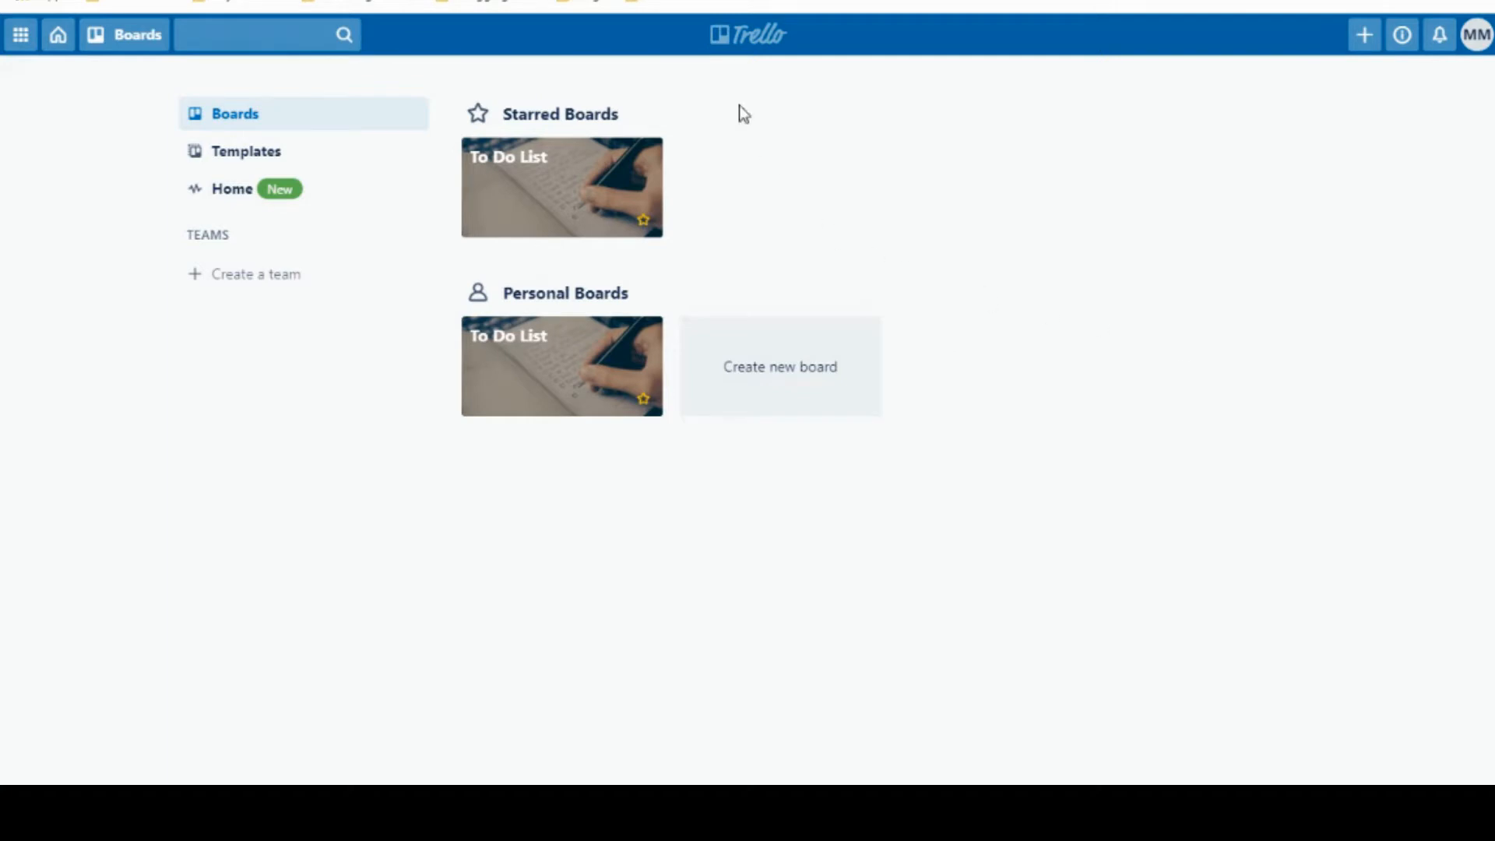
{"action": "left_click", "coordinate": [598, 182]}
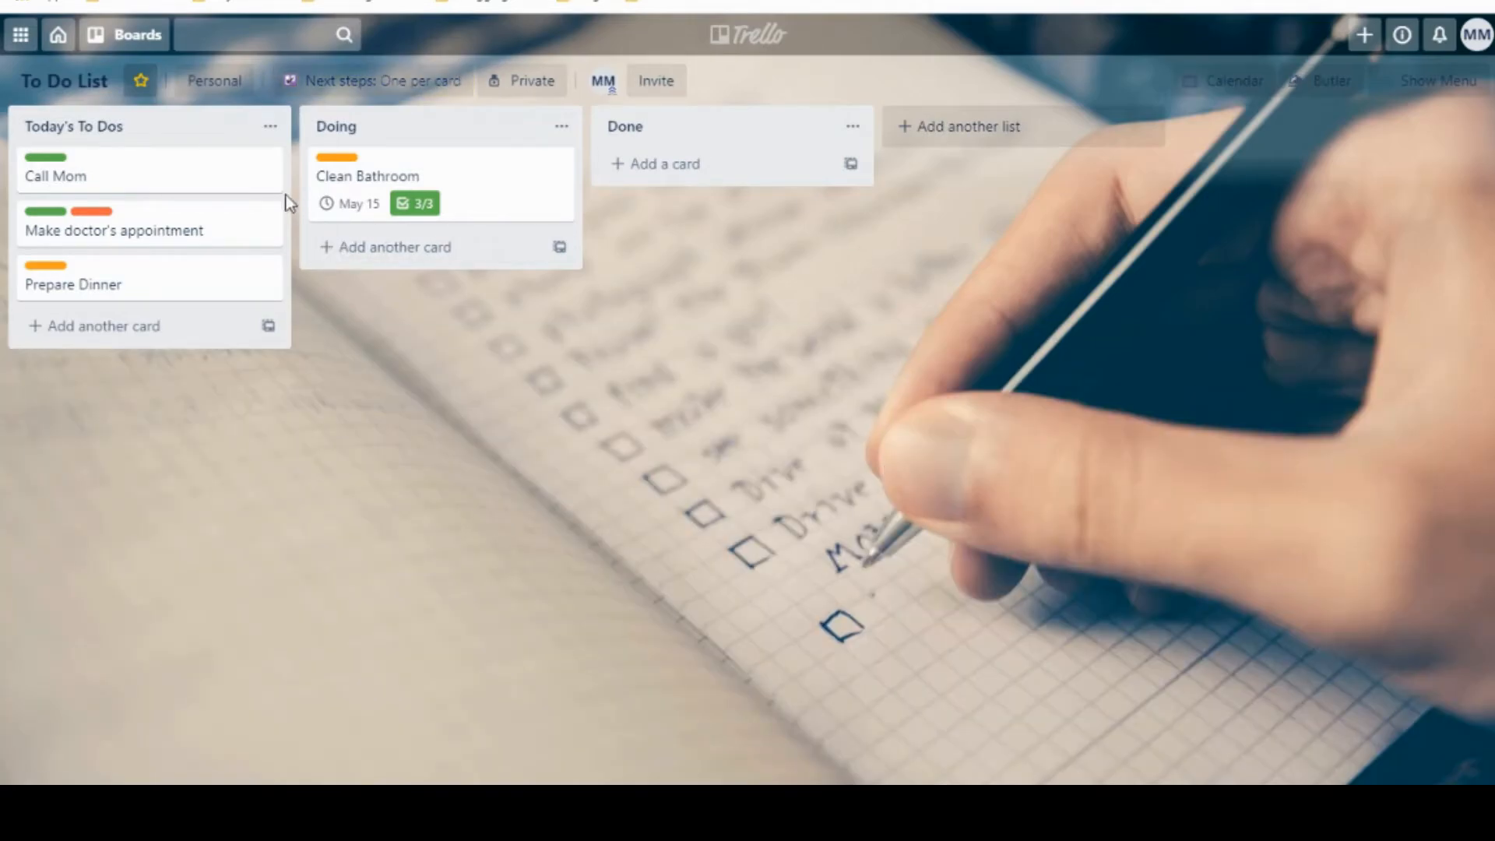
{"action": "left_click", "coordinate": [267, 166]}
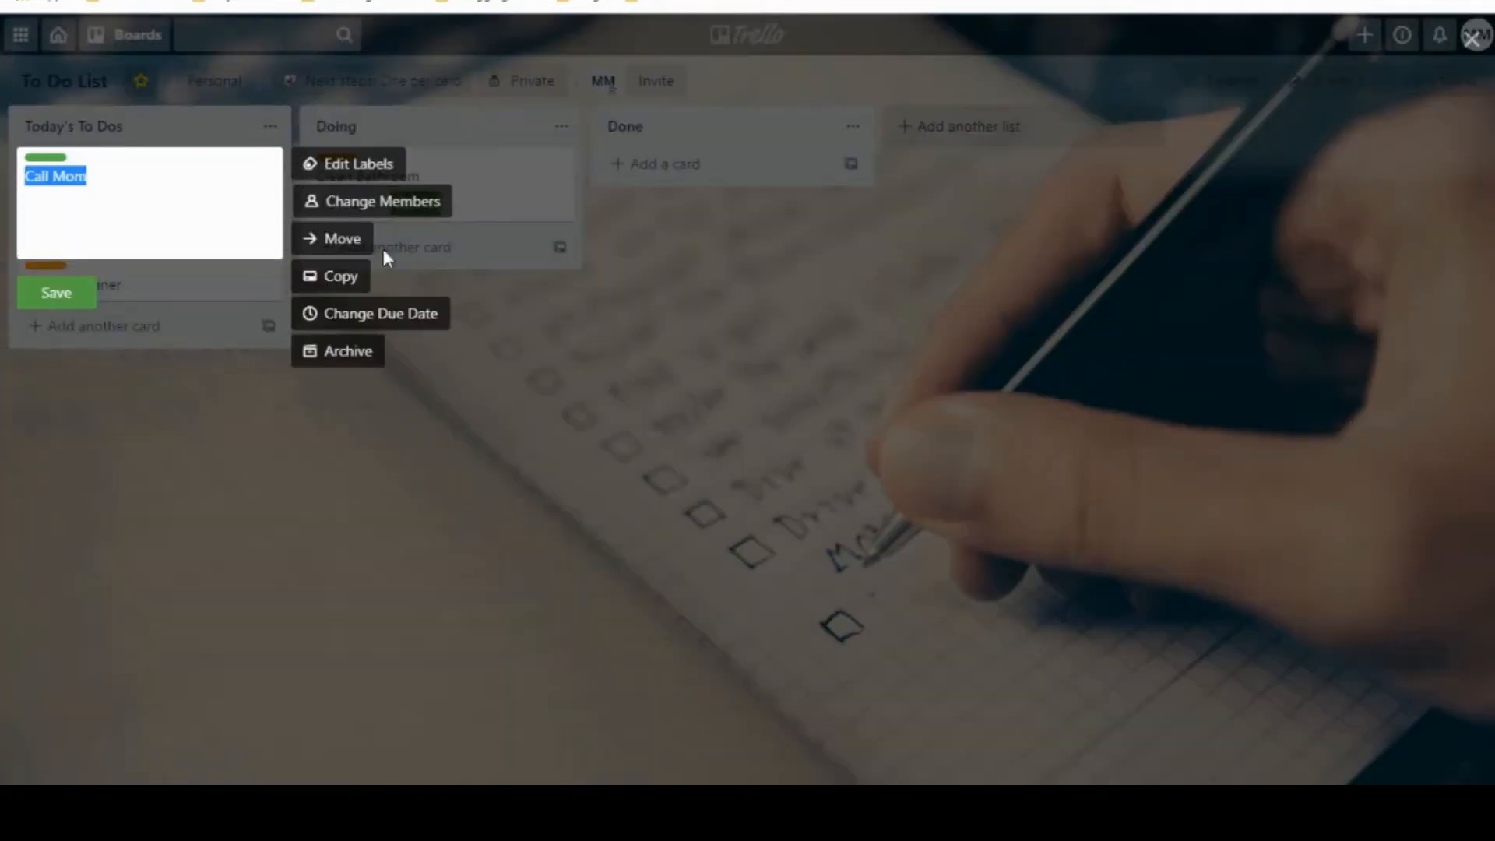
{"action": "left_click", "coordinate": [381, 315]}
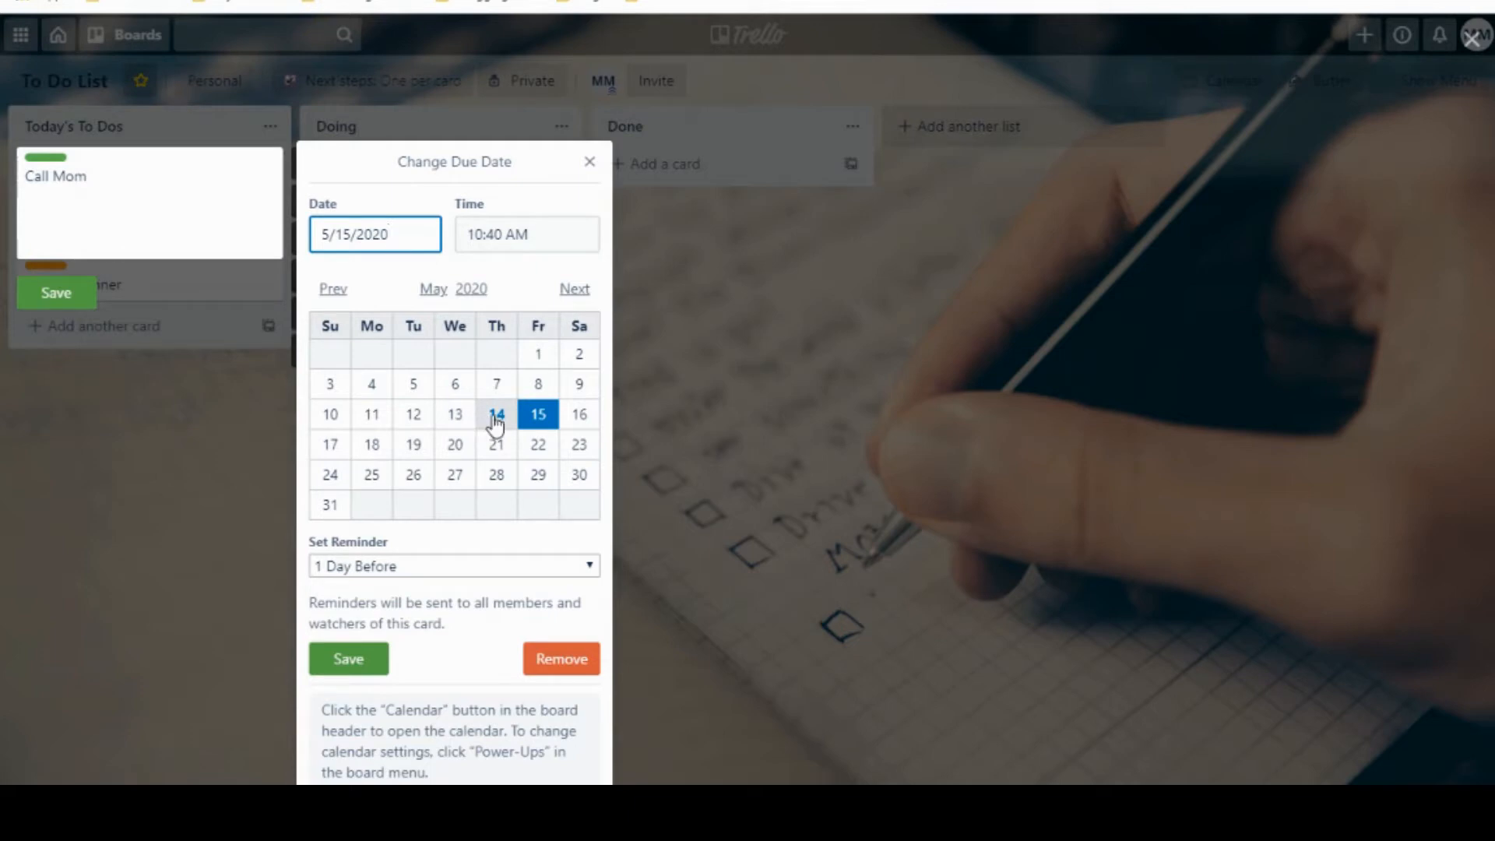
{"action": "left_click", "coordinate": [462, 419]}
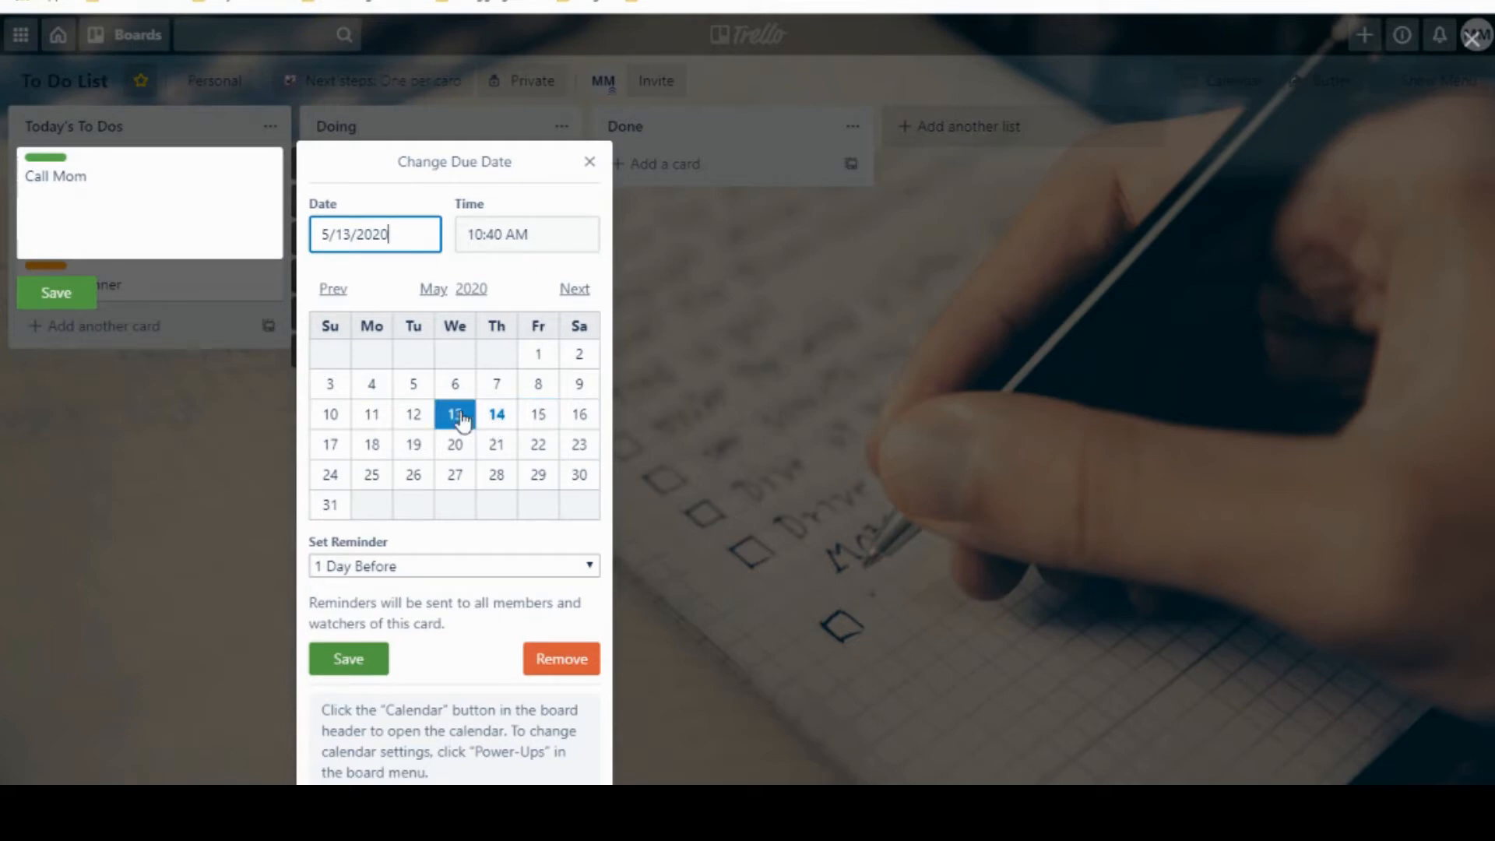
{"action": "left_click", "coordinate": [383, 661]}
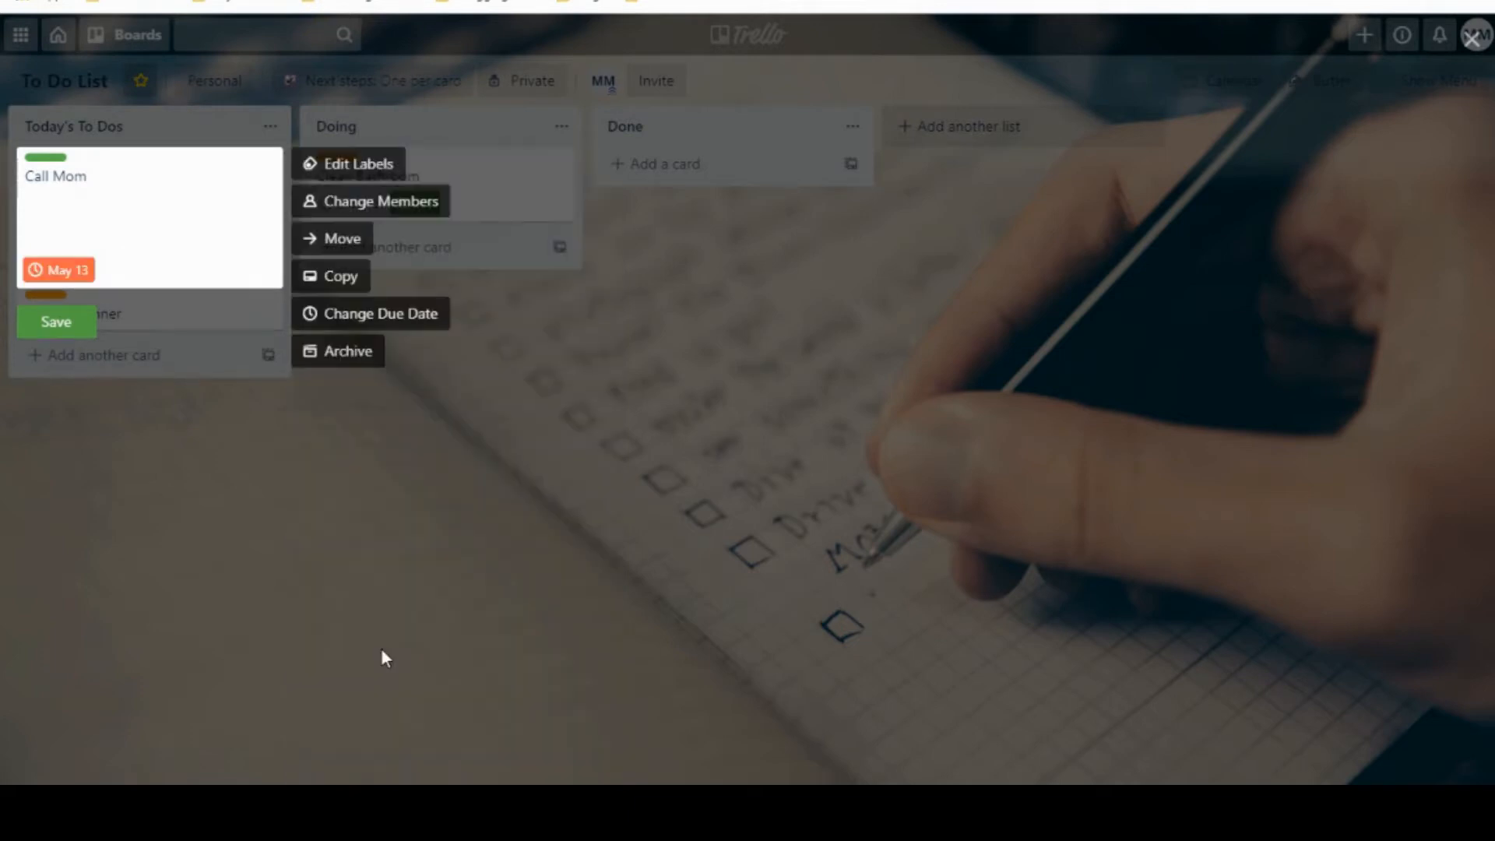
{"action": "left_click", "coordinate": [81, 330]}
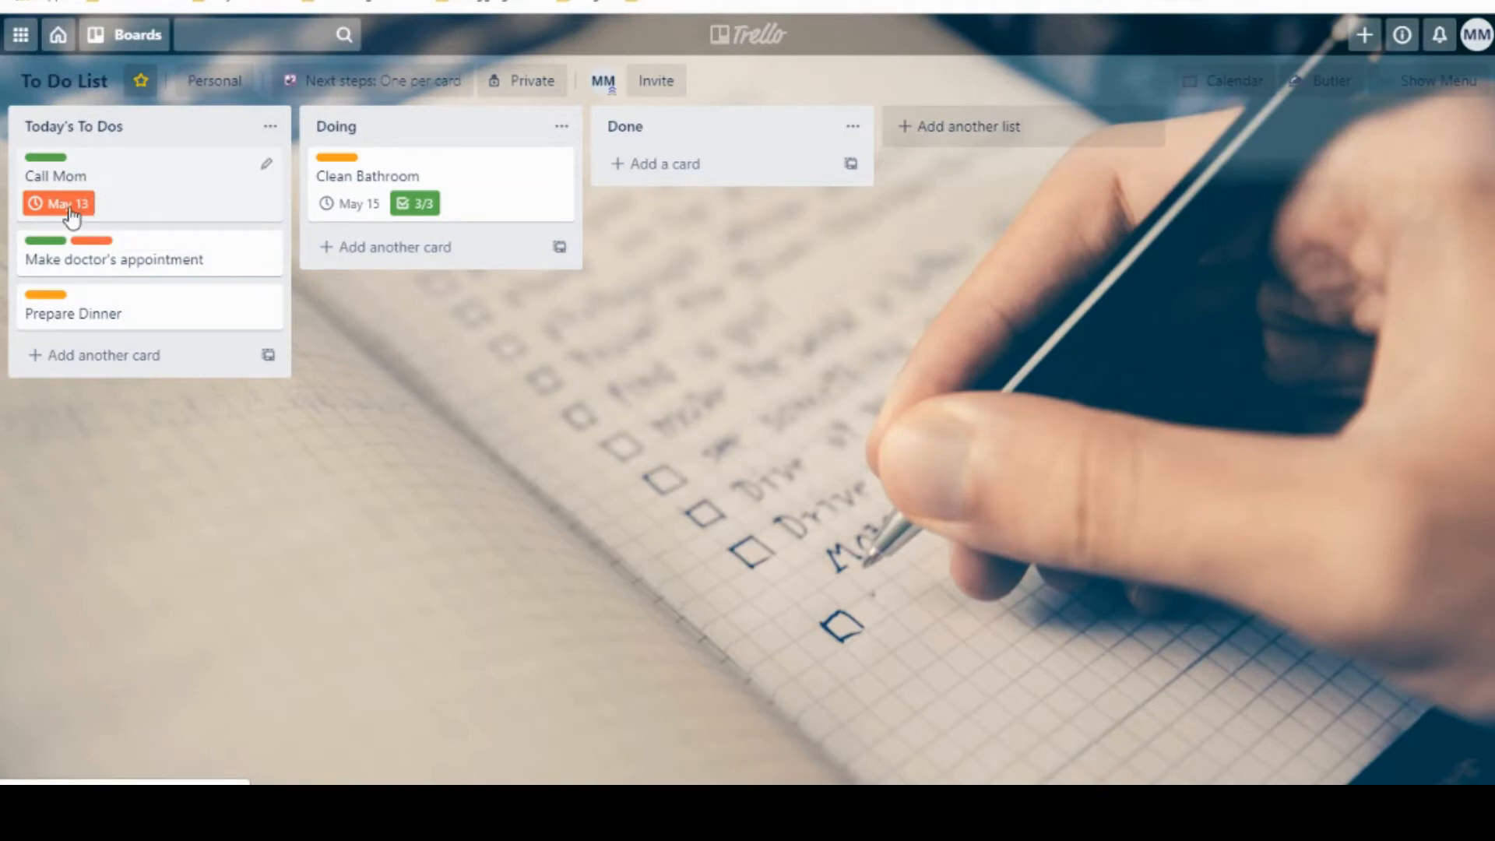
{"action": "left_click", "coordinate": [1439, 36]}
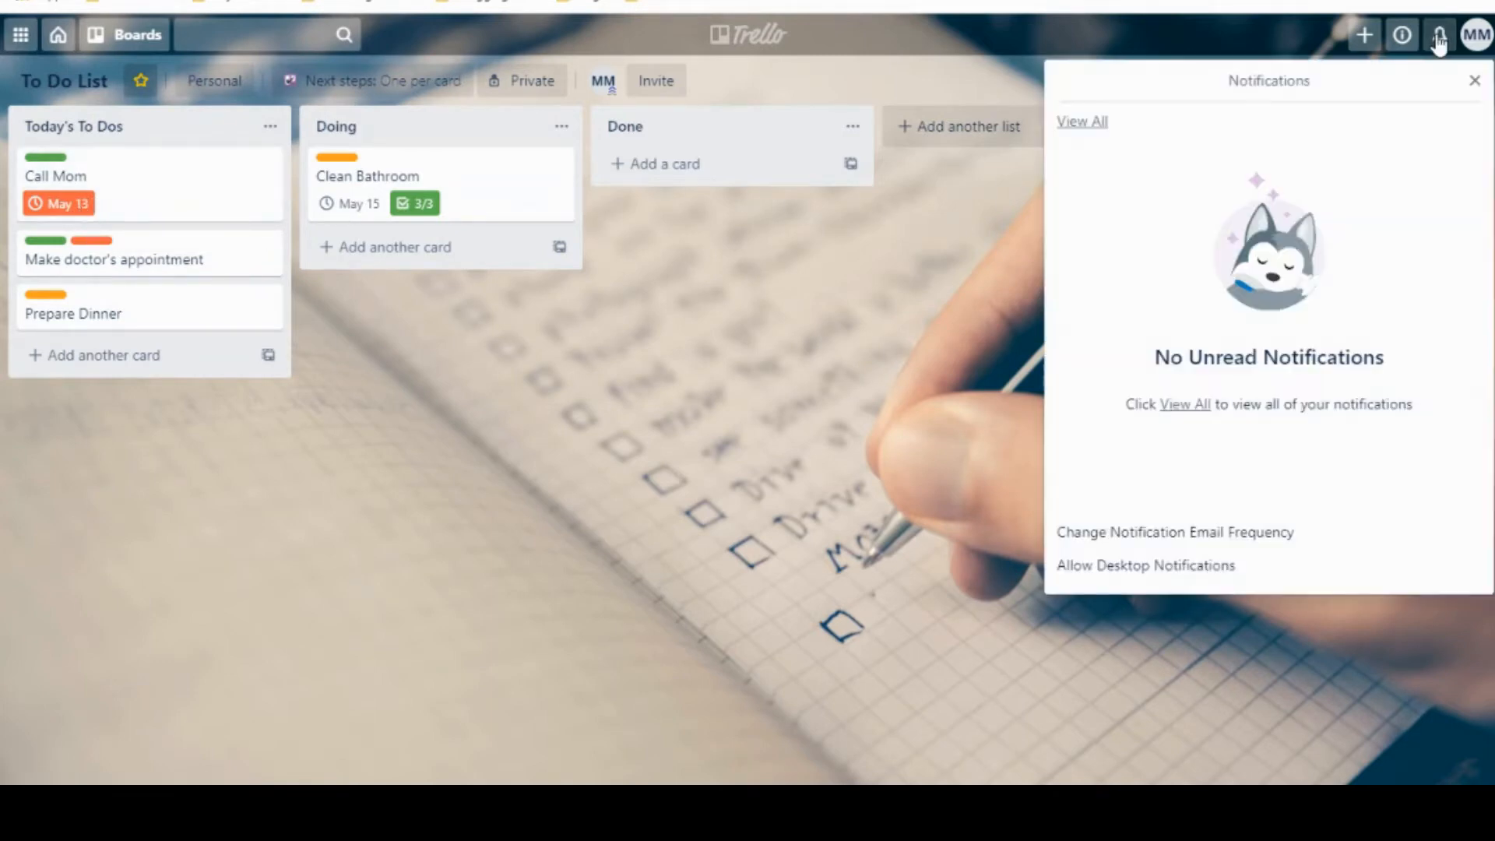
{"action": "left_click", "coordinate": [1474, 82]}
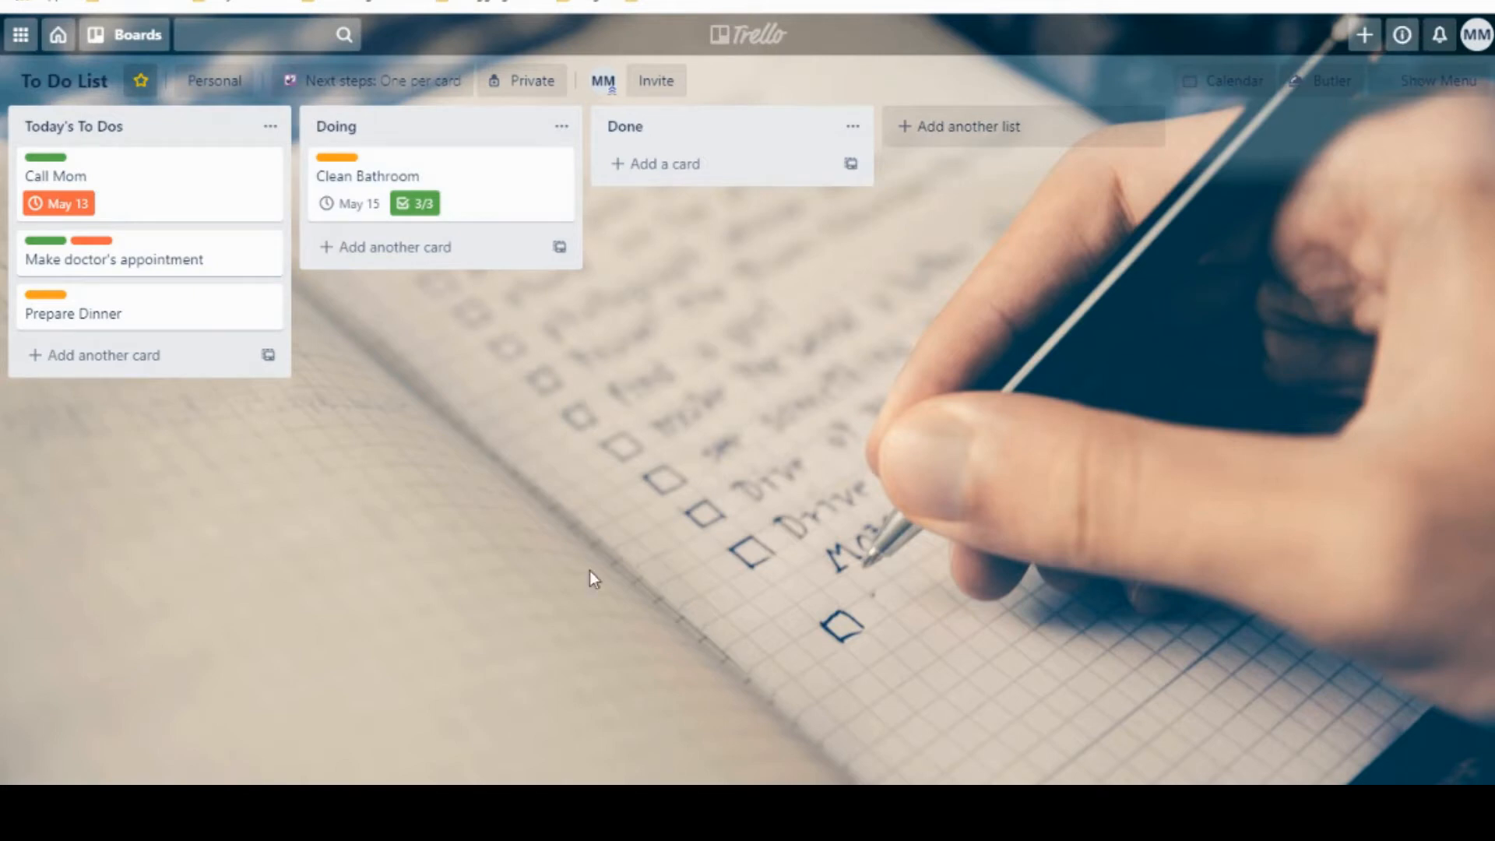
Step: Set the Make doctor's appointment card's due date to 5/15/2020 and view the Clean Bathroom card's details
{"action": "mouse_move", "coordinate": [161, 267]}
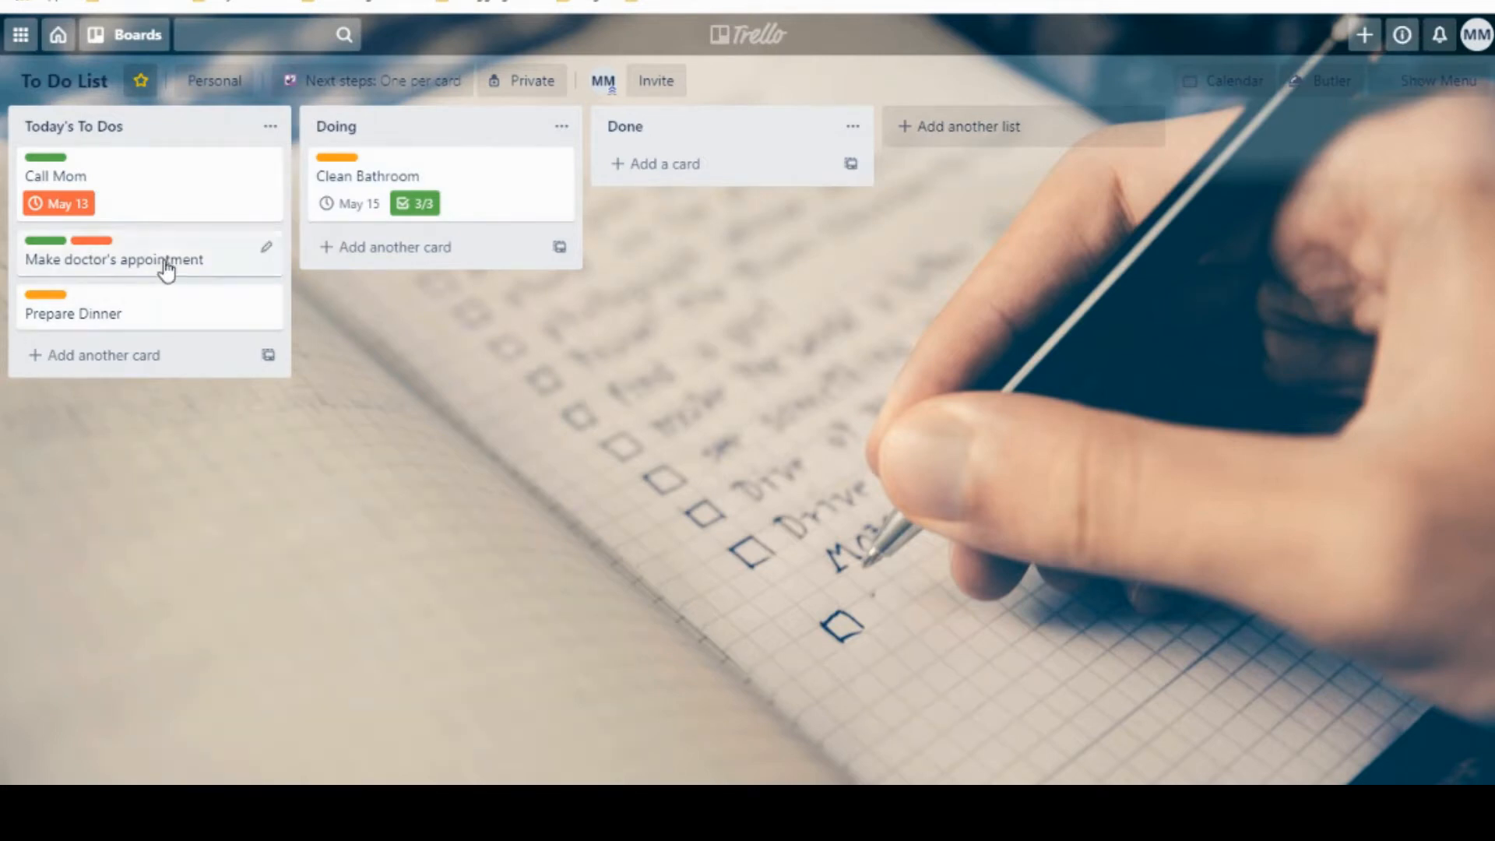
{"action": "left_click", "coordinate": [267, 251]}
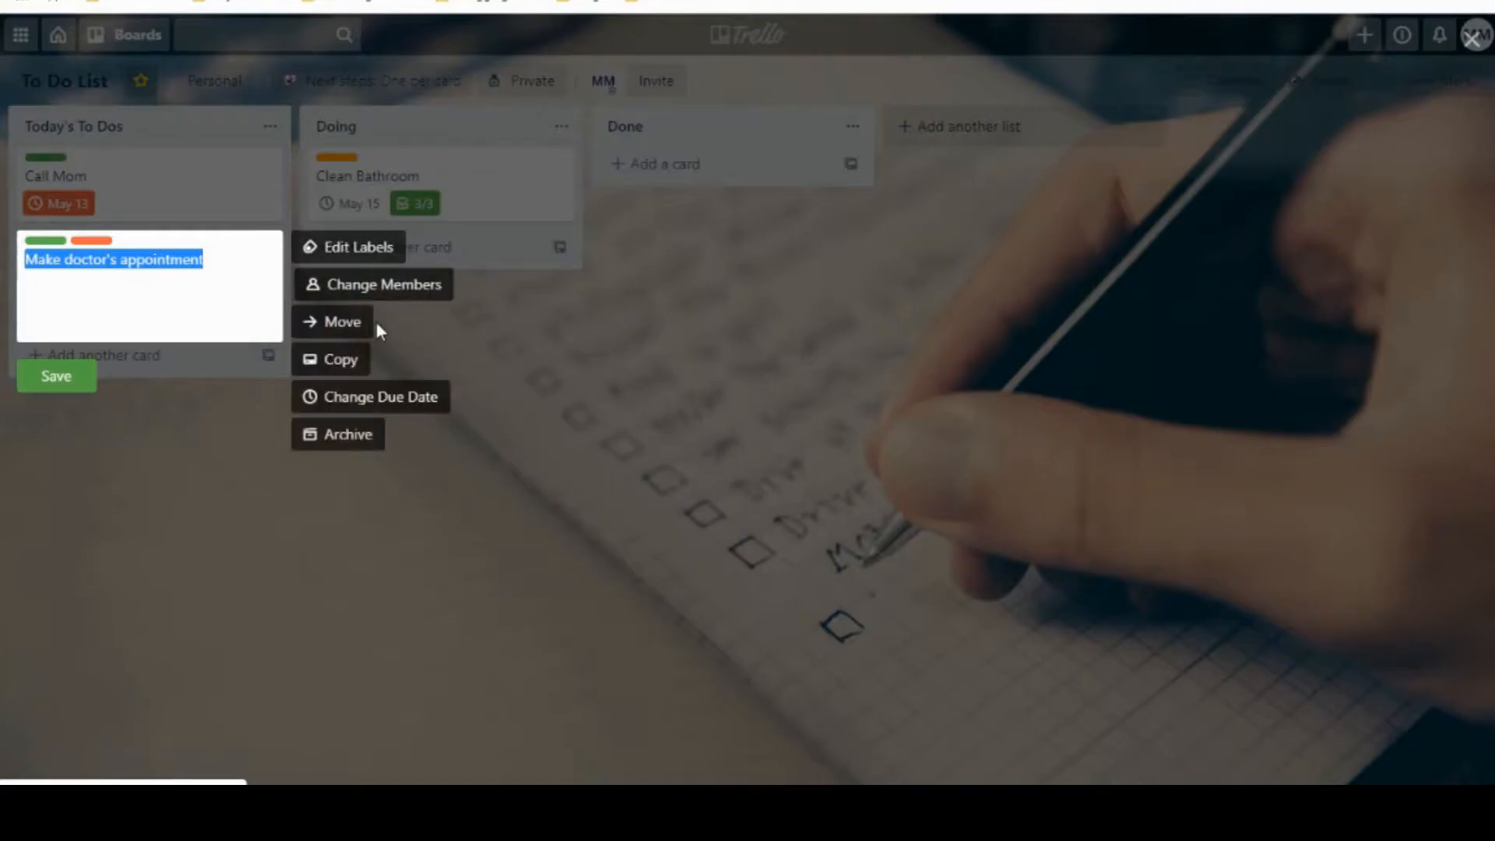
{"action": "left_click", "coordinate": [427, 398]}
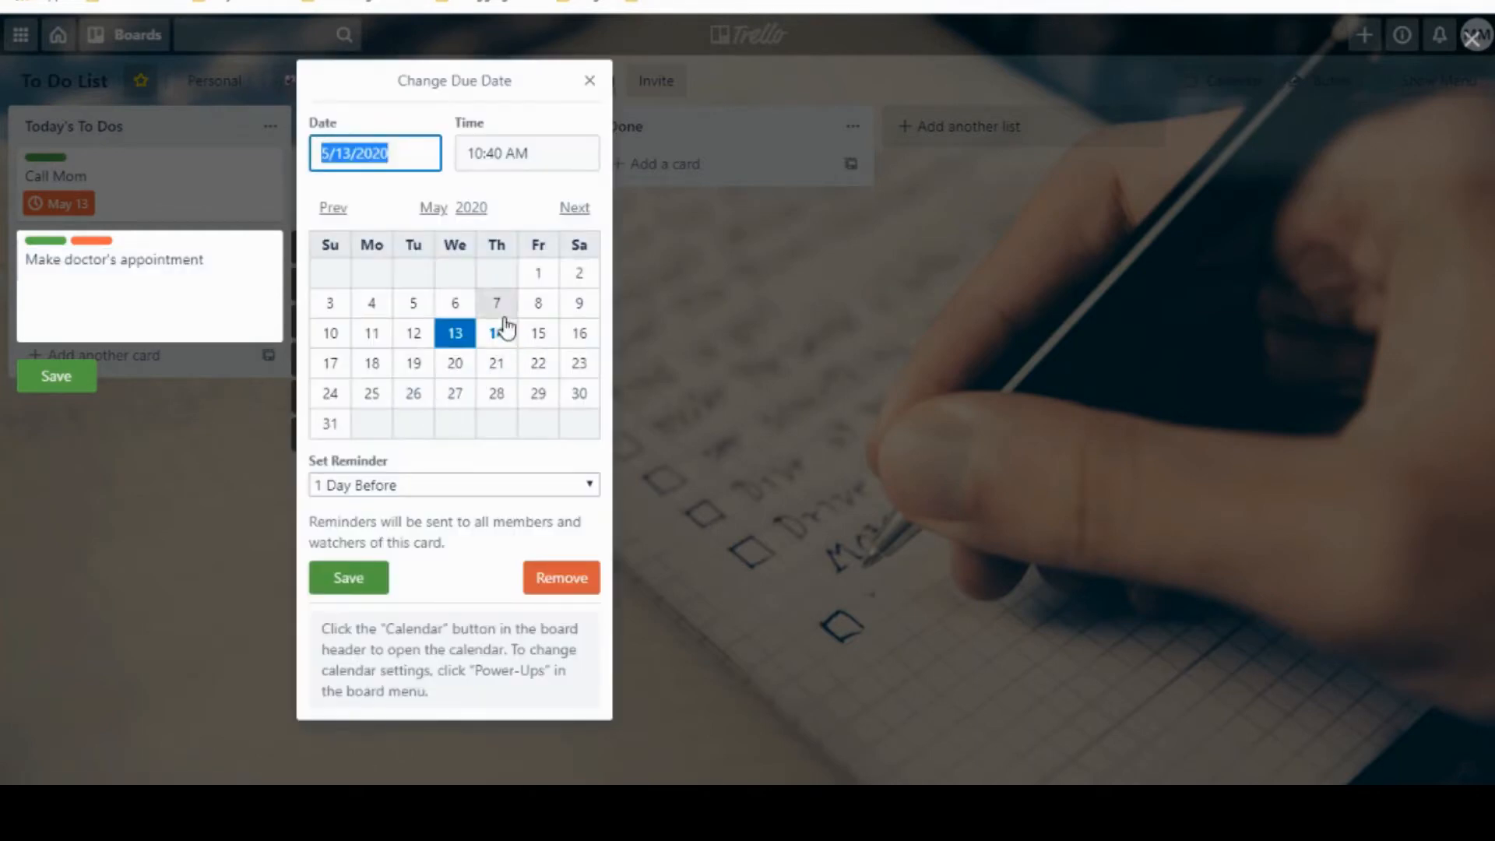
{"action": "left_click", "coordinate": [539, 335]}
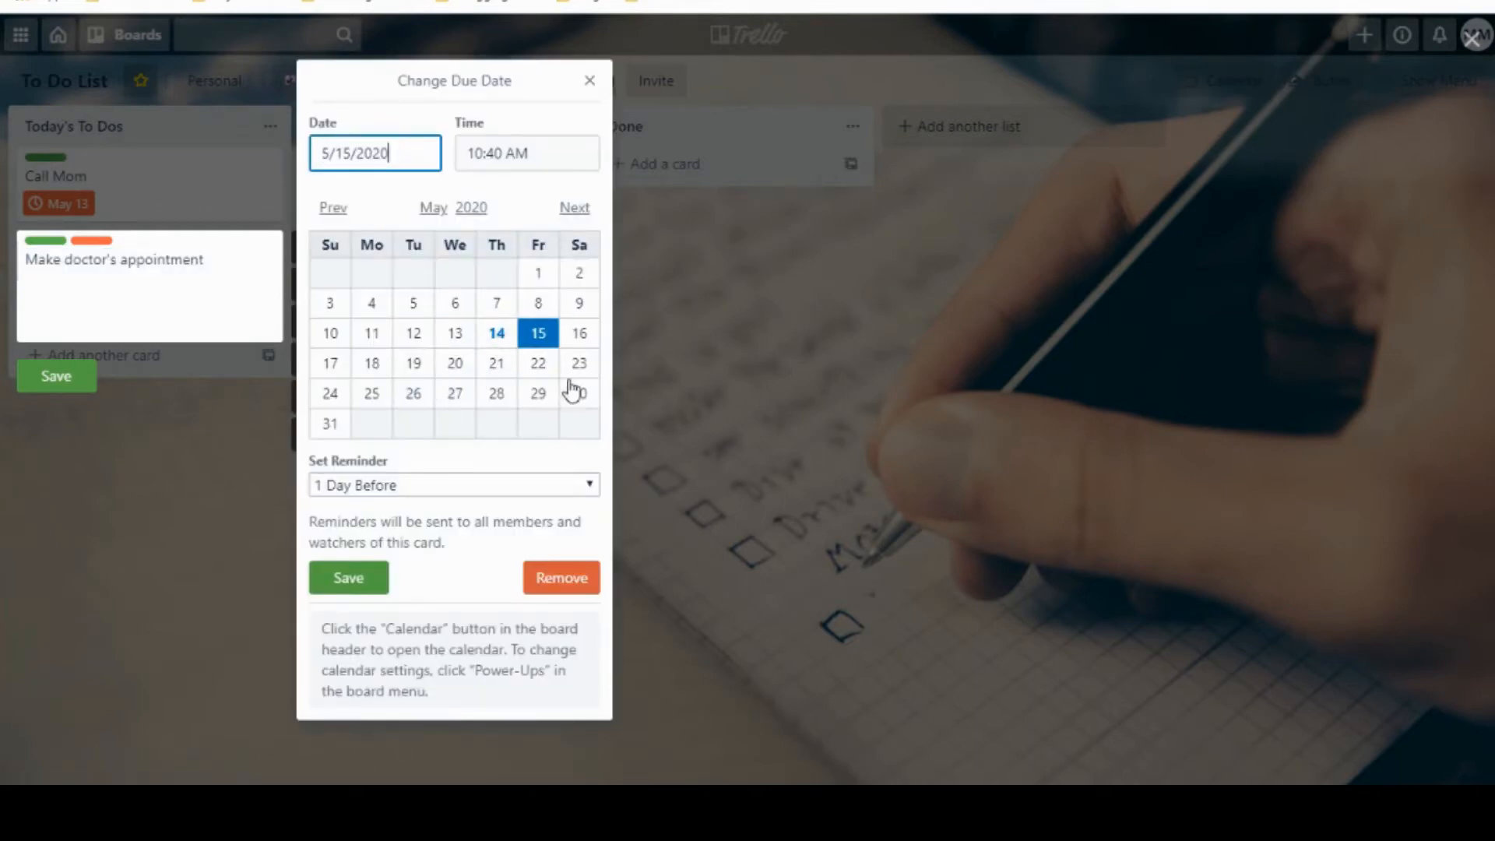
{"action": "left_click", "coordinate": [373, 581]}
{"action": "left_click", "coordinate": [68, 410]}
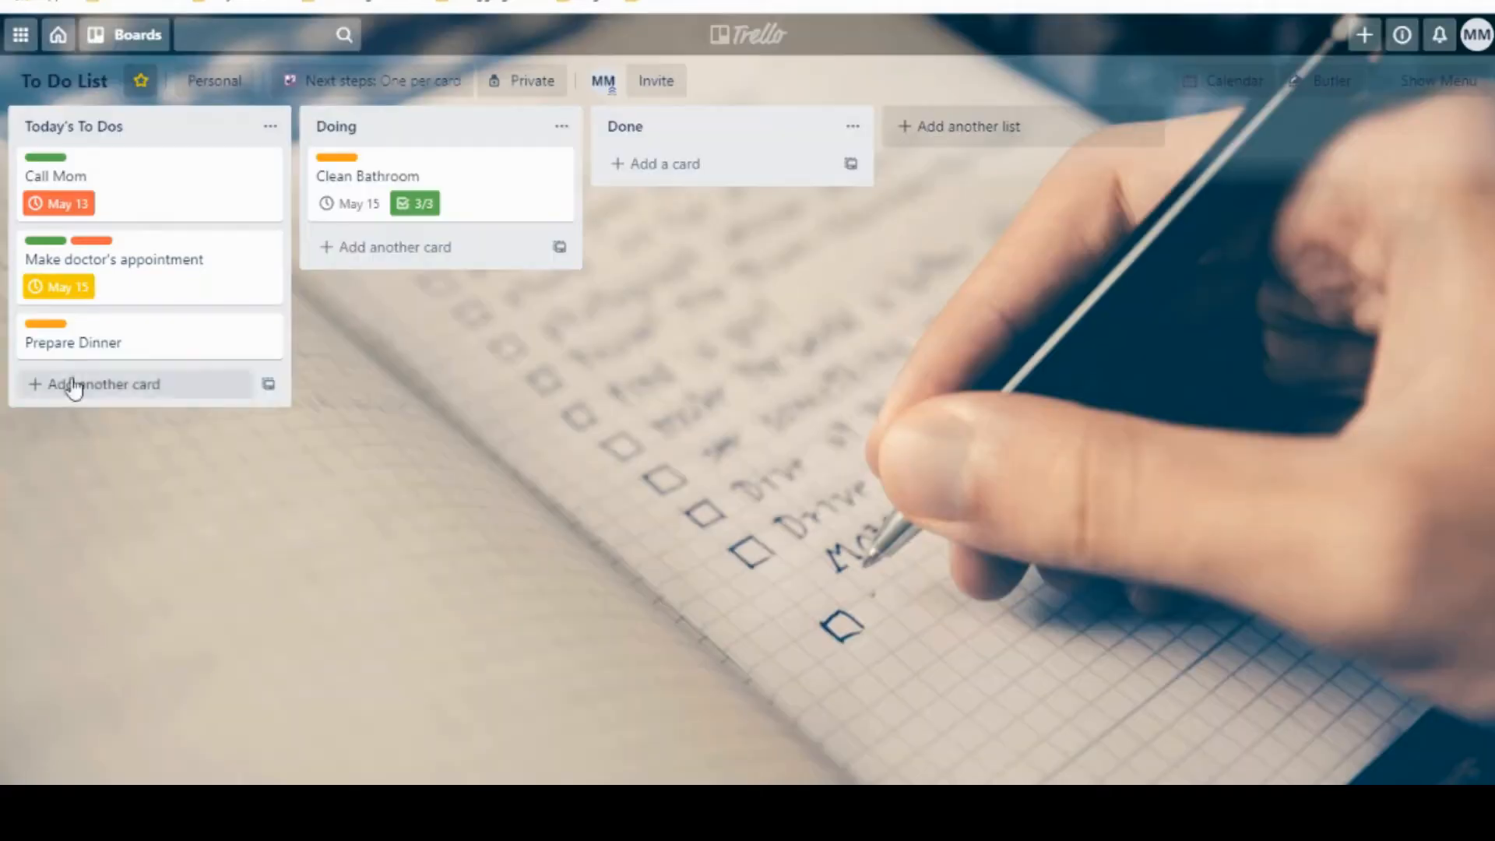
{"action": "left_click", "coordinate": [390, 217]}
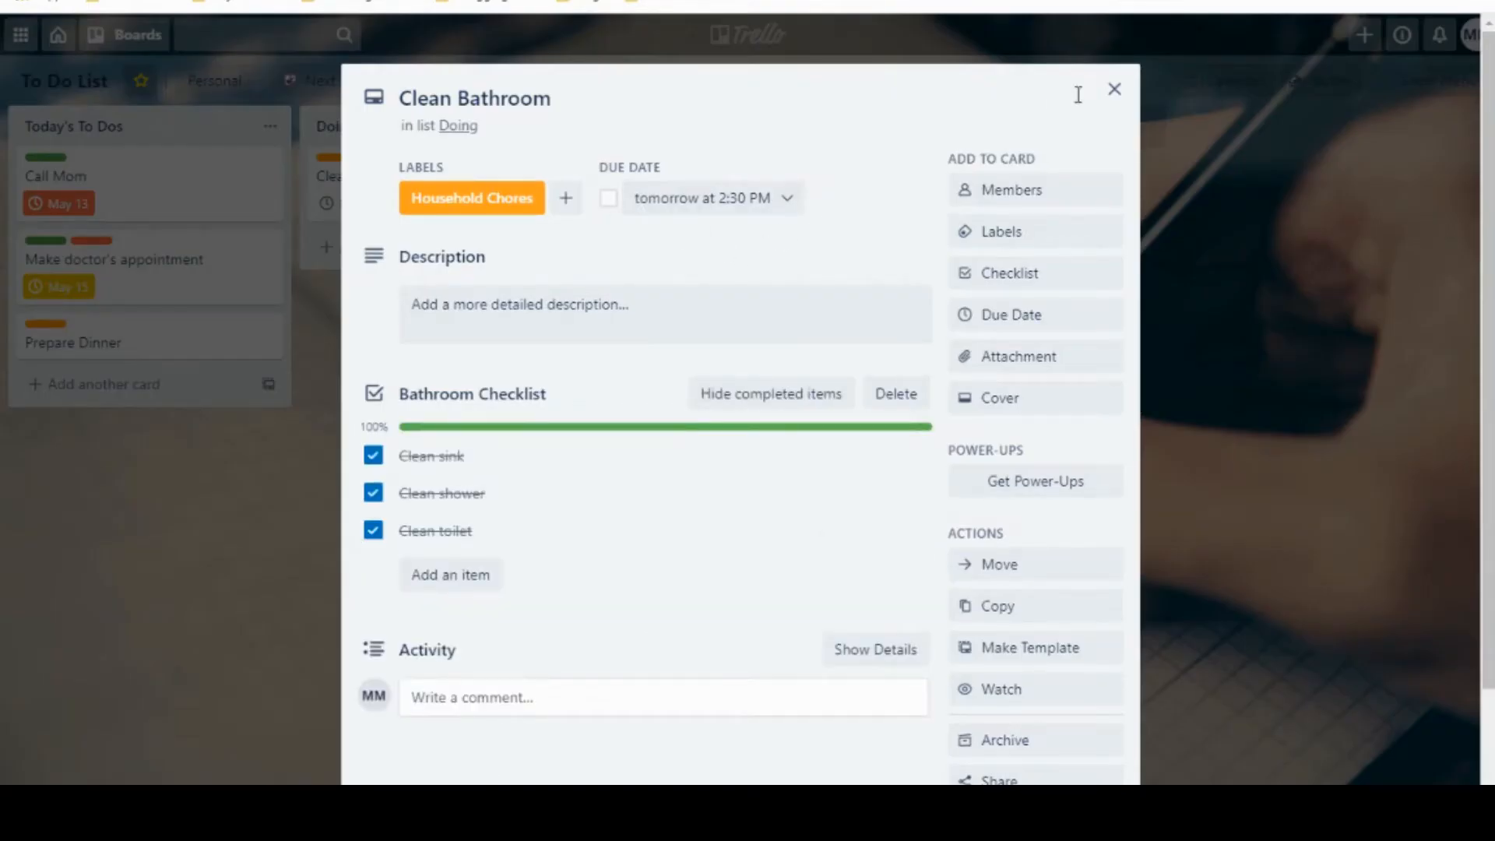
{"action": "left_click", "coordinate": [1115, 90]}
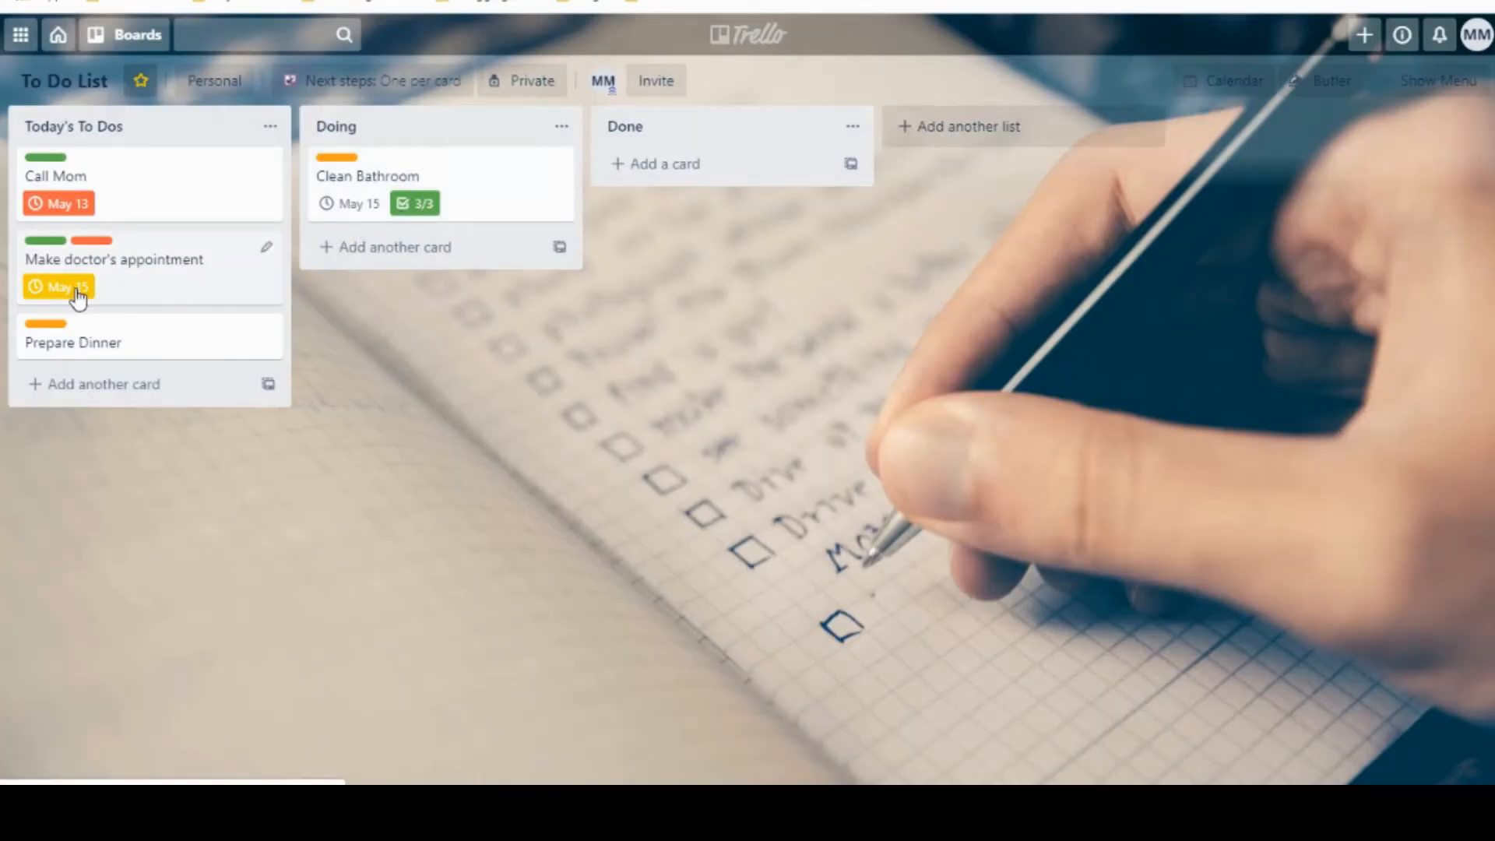
Step: Set the Prepare Dinner card's due date to 5/17/2020 and save the card
{"action": "mouse_move", "coordinate": [80, 297]}
{"action": "left_click", "coordinate": [267, 335]}
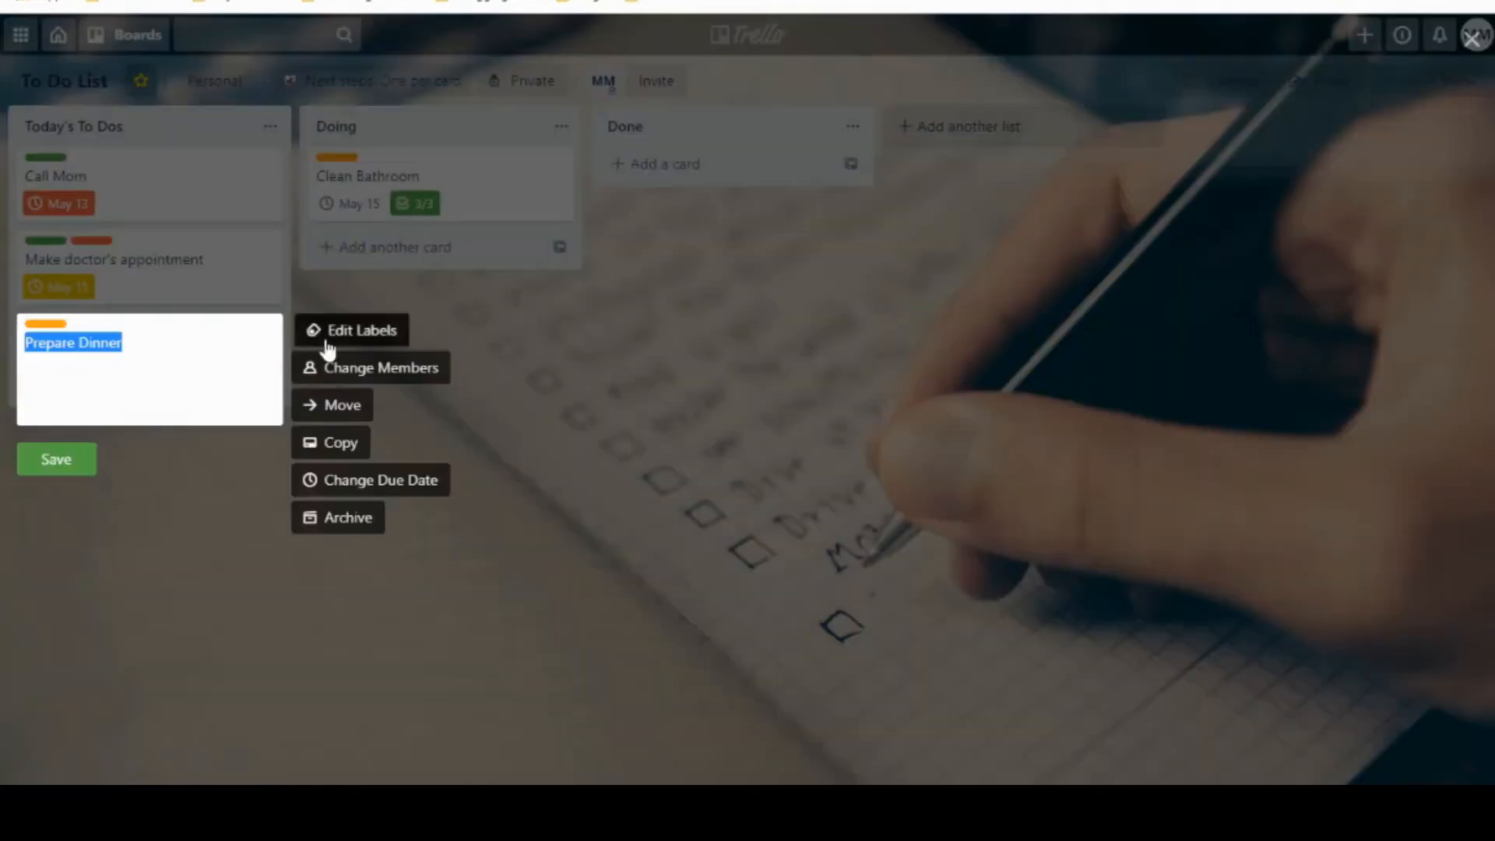
{"action": "left_click", "coordinate": [423, 481]}
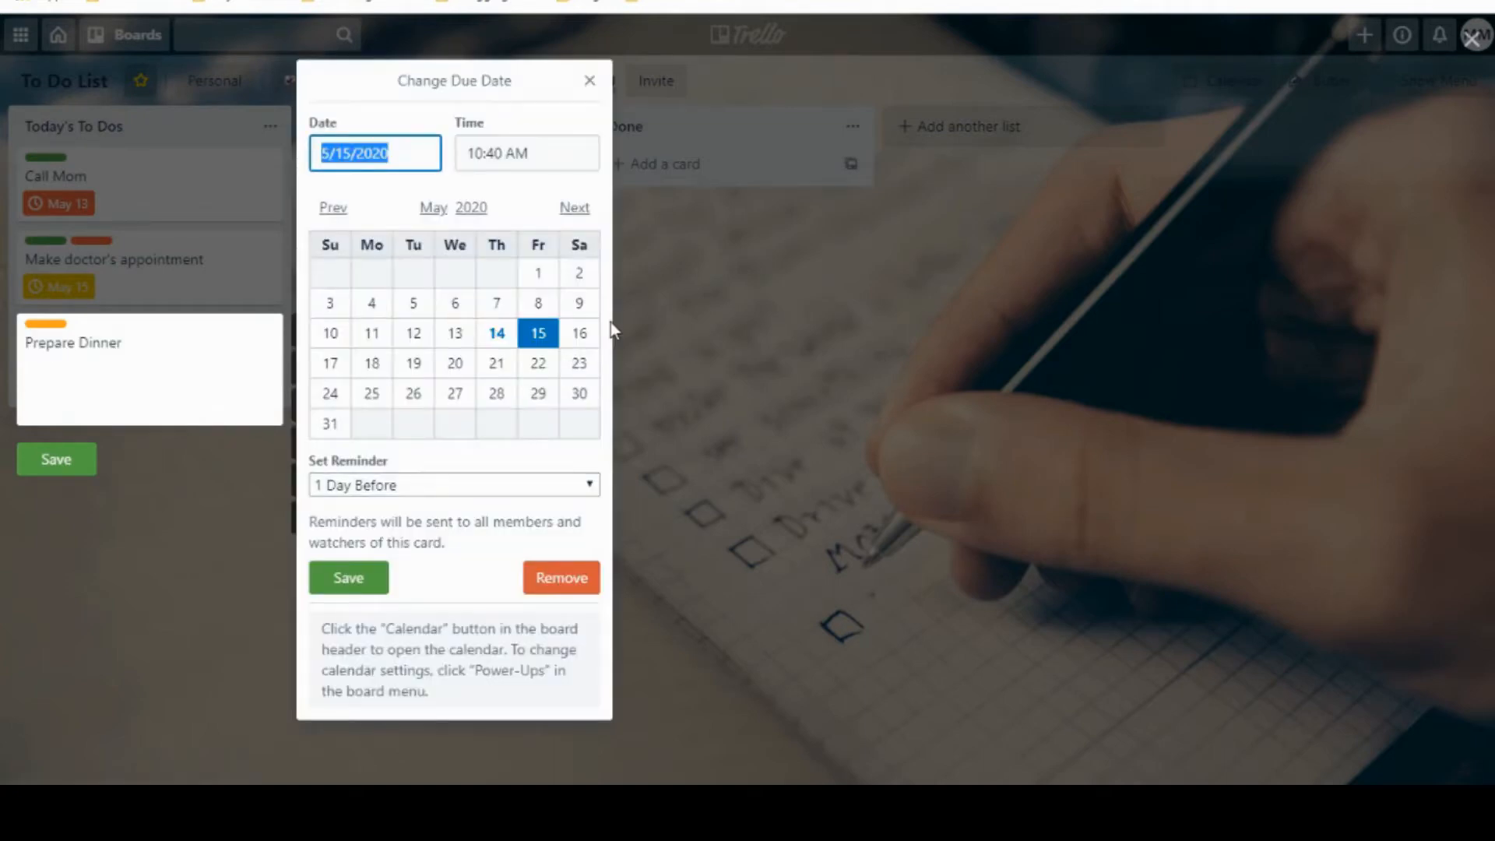
{"action": "left_click", "coordinate": [331, 370]}
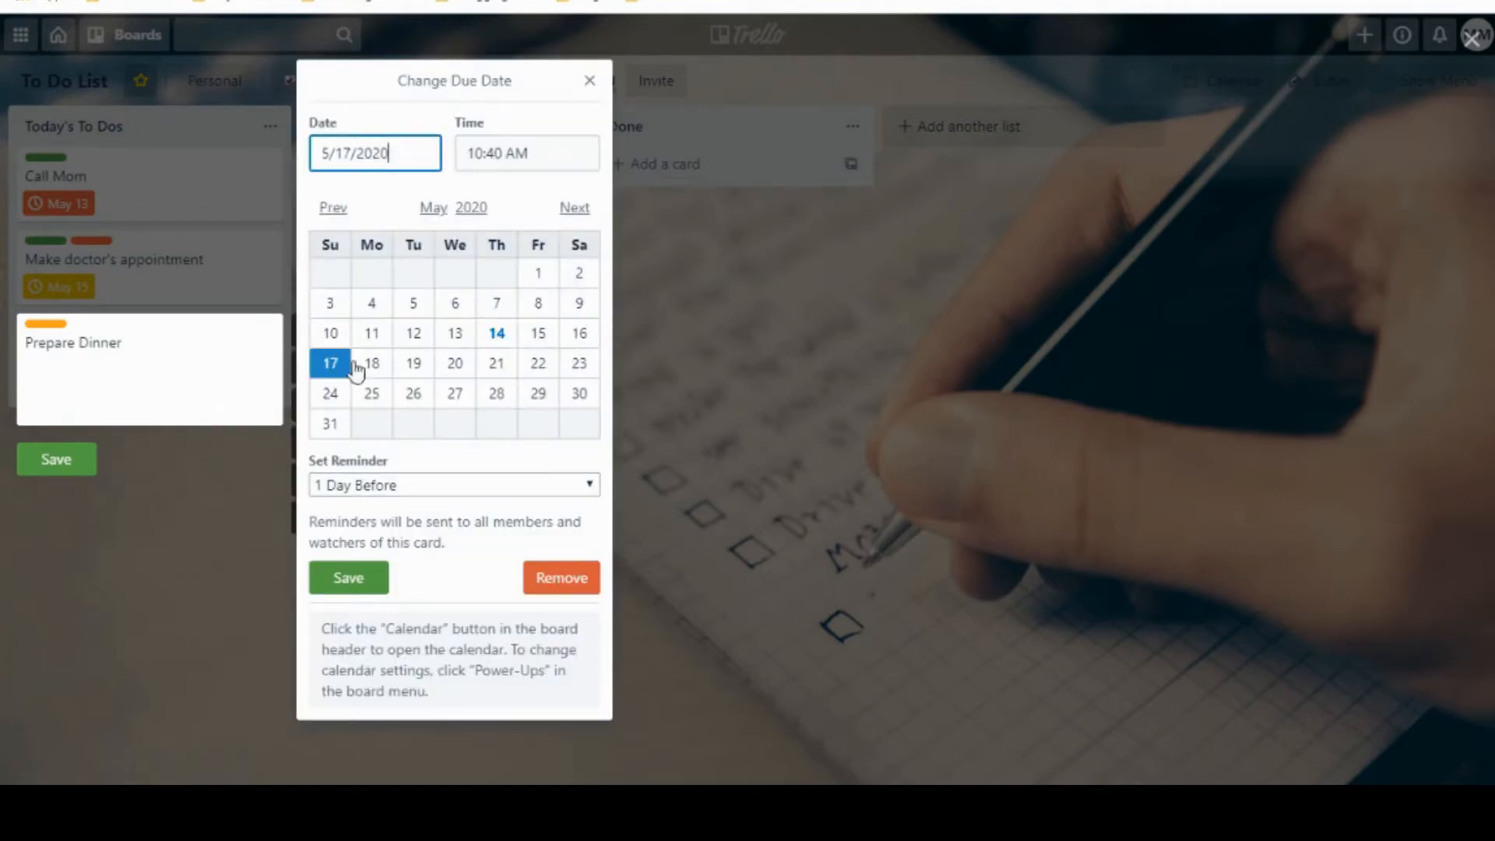
{"action": "left_click", "coordinate": [354, 582]}
{"action": "left_click", "coordinate": [74, 498]}
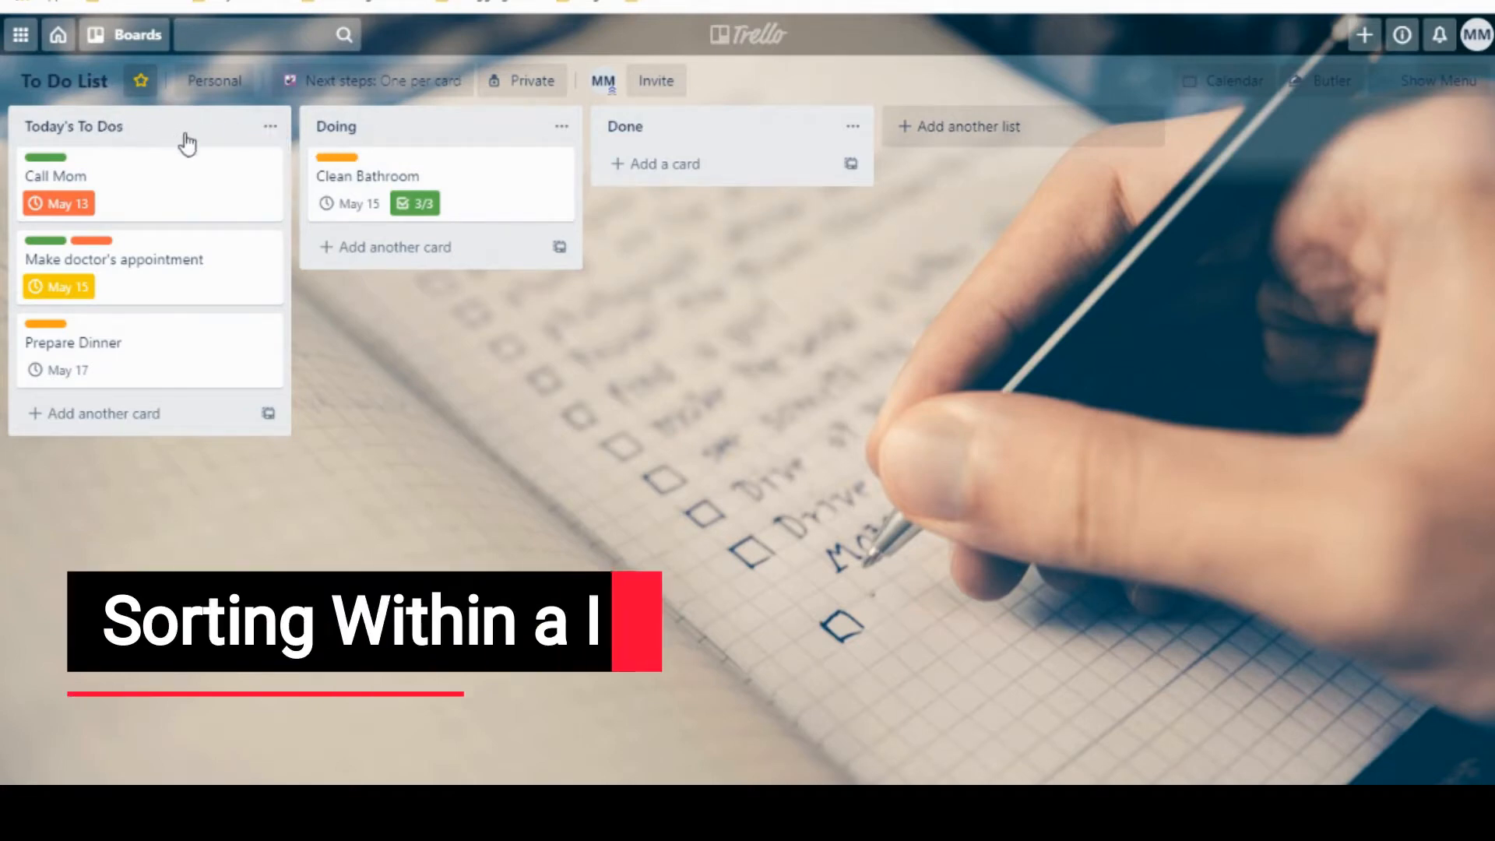
Step: Sort the Today's To Dos list by due date, repeating the sort once its cards are out of order
{"action": "left_click", "coordinate": [270, 127]}
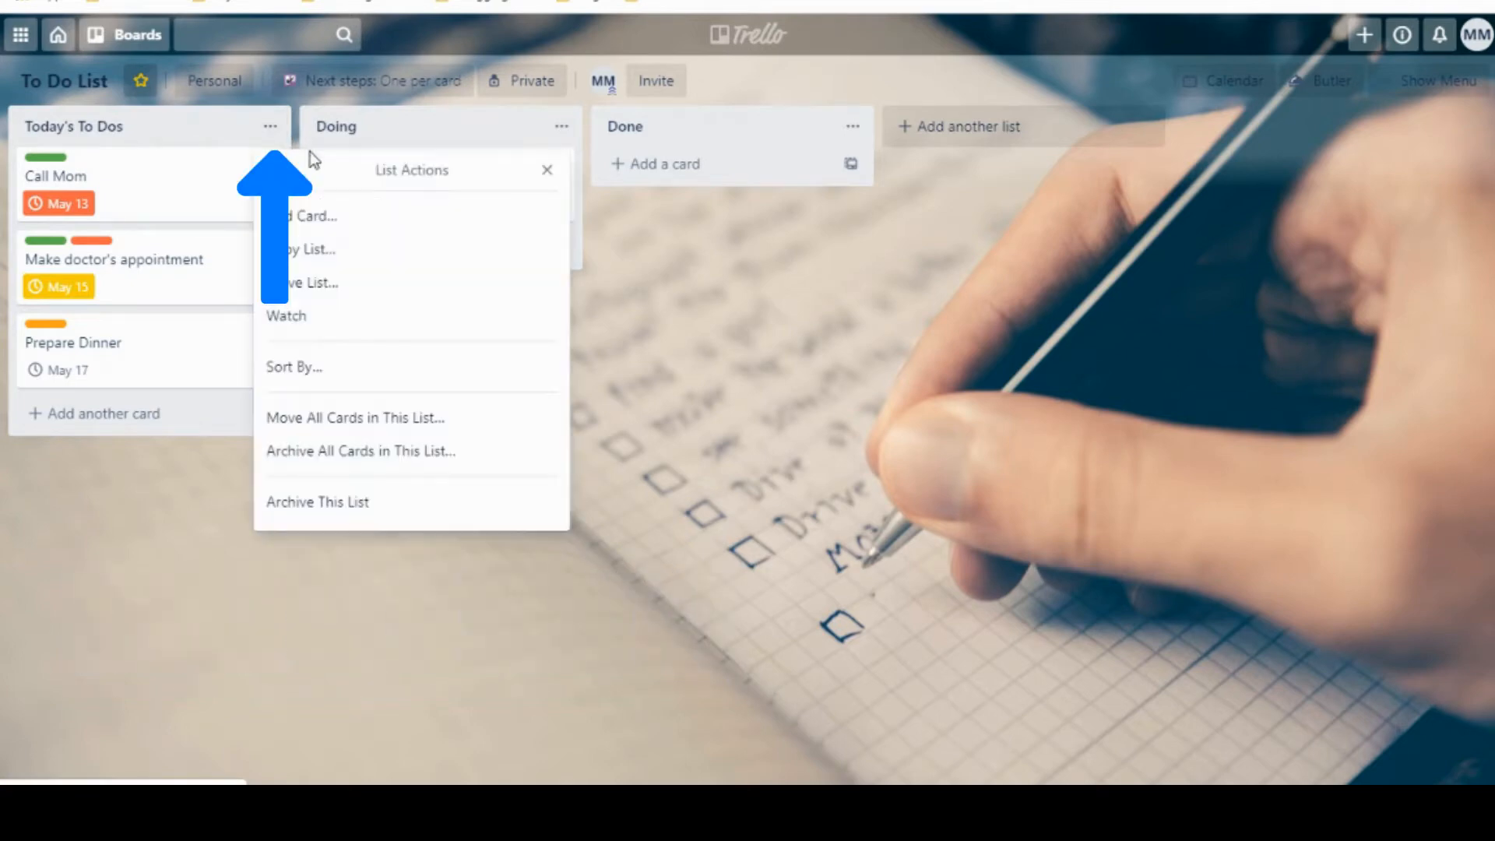
{"action": "left_click", "coordinate": [324, 371]}
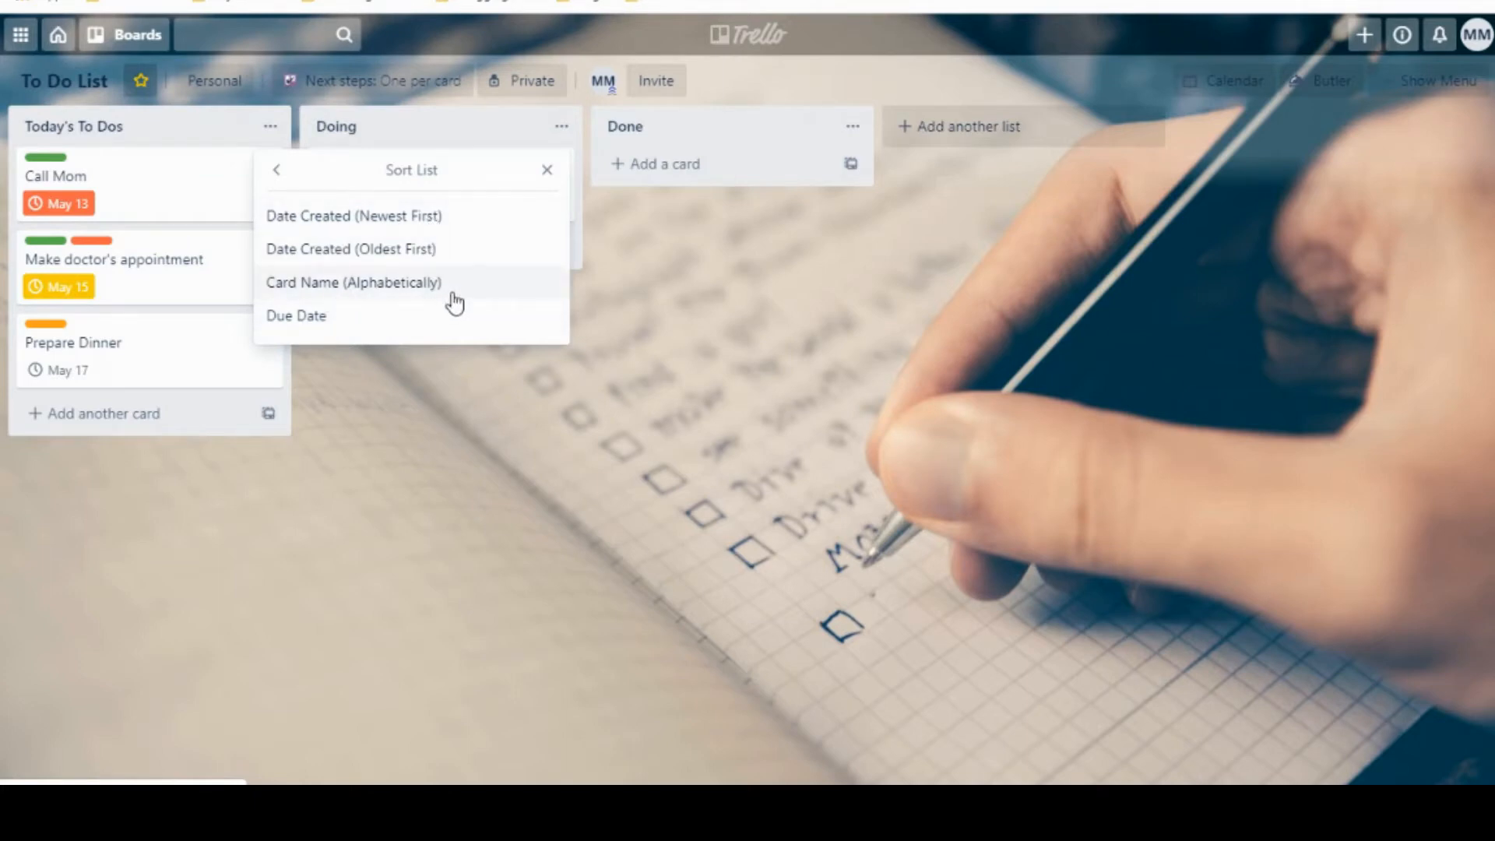
{"action": "left_click", "coordinate": [351, 319]}
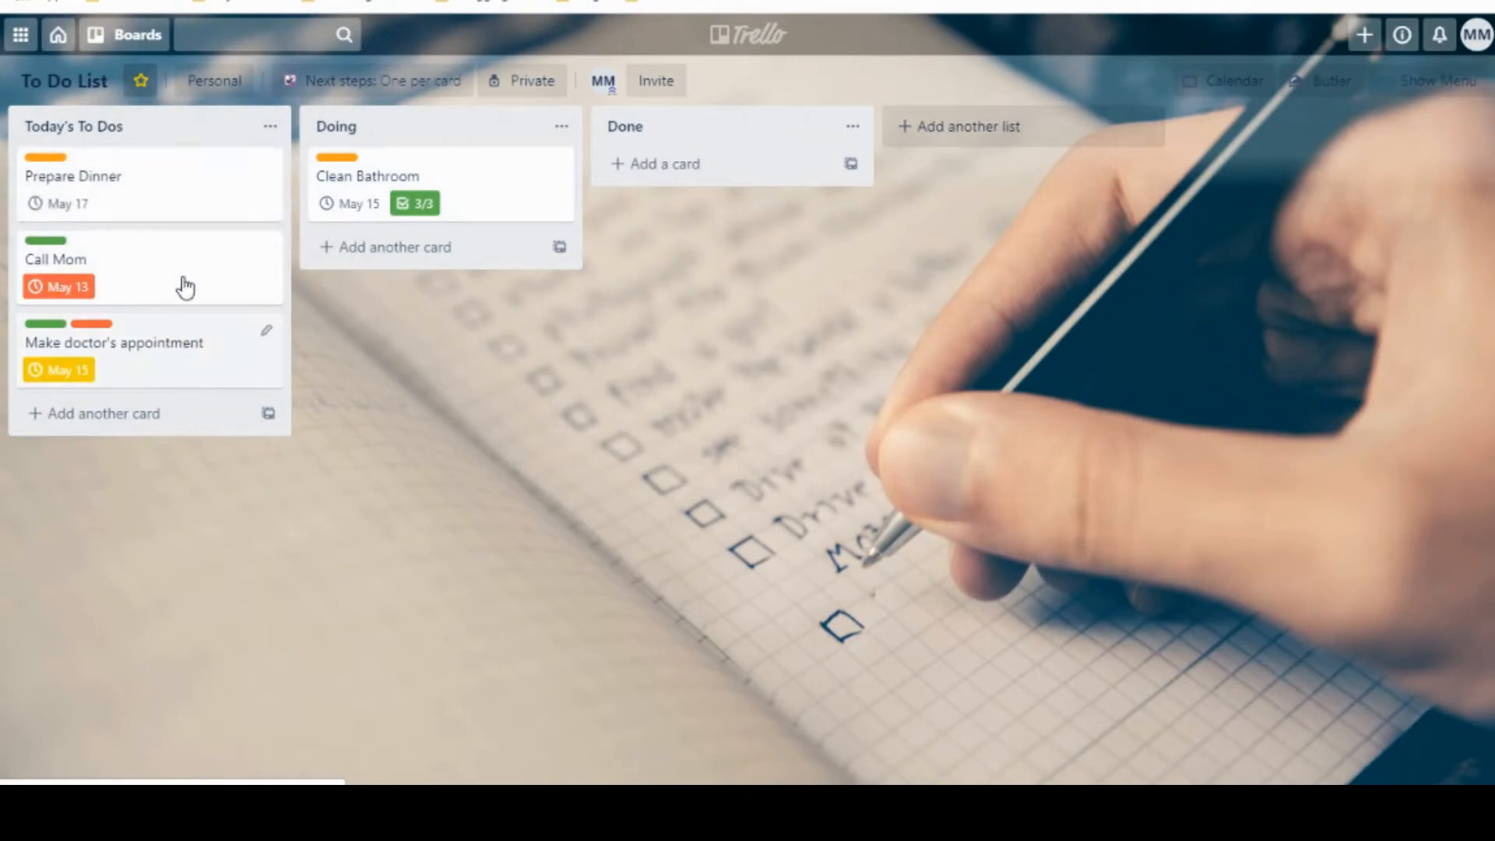
{"action": "left_click", "coordinate": [270, 127]}
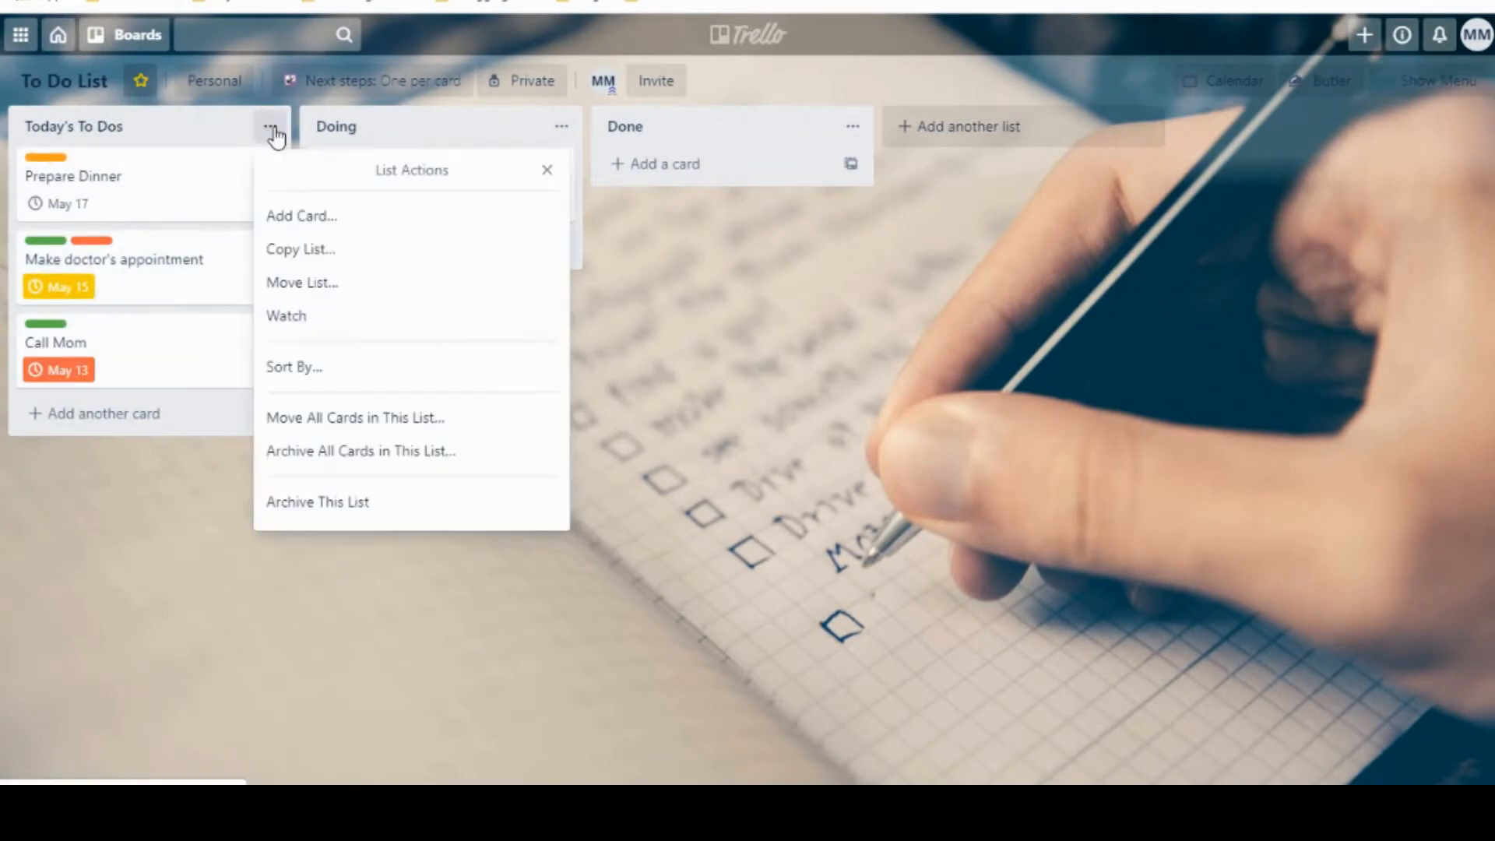
{"action": "left_click", "coordinate": [330, 365]}
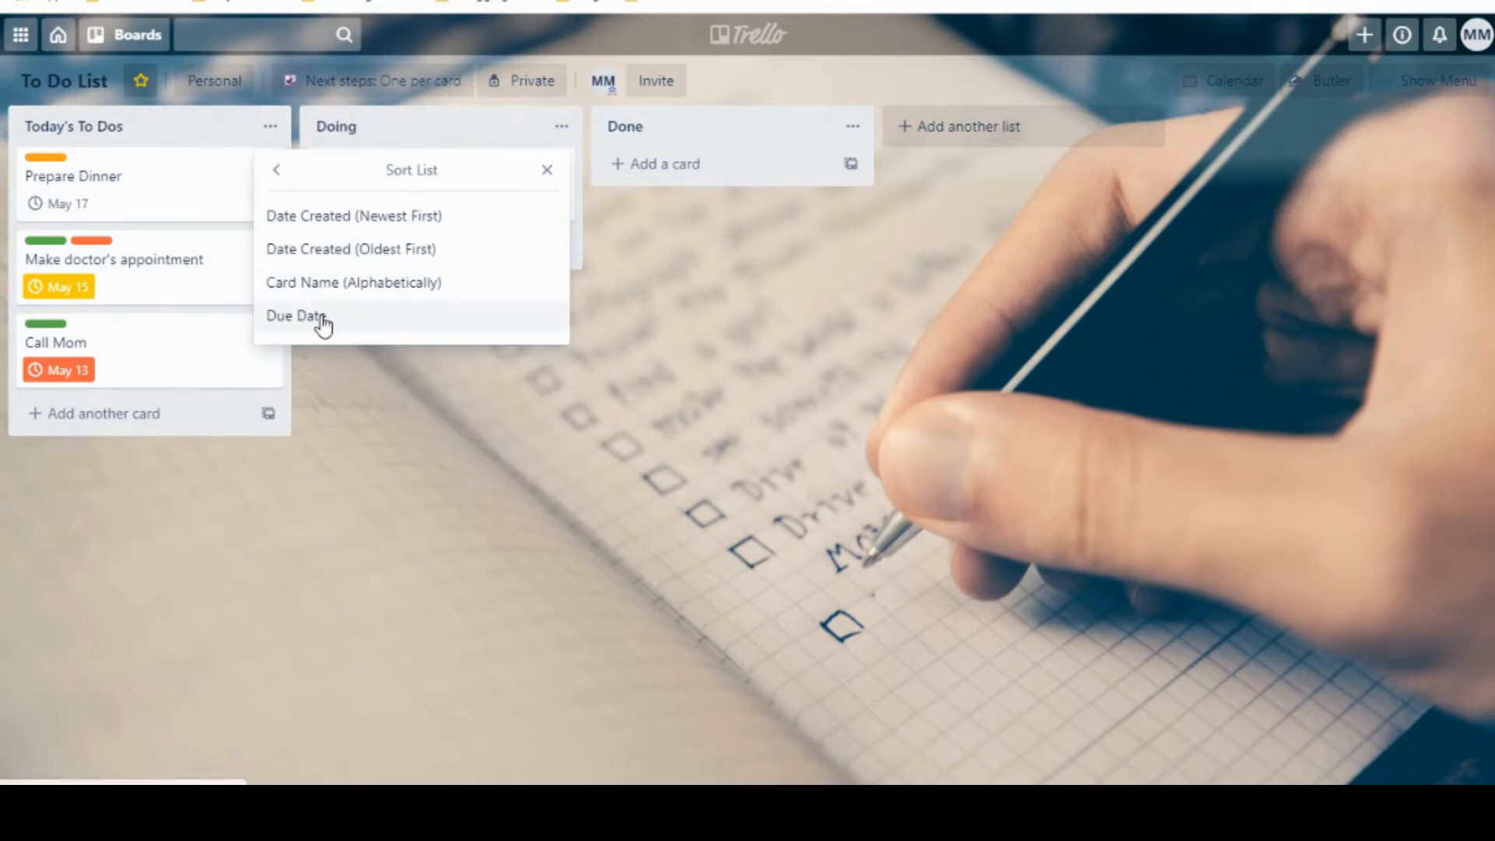
{"action": "left_click", "coordinate": [331, 330]}
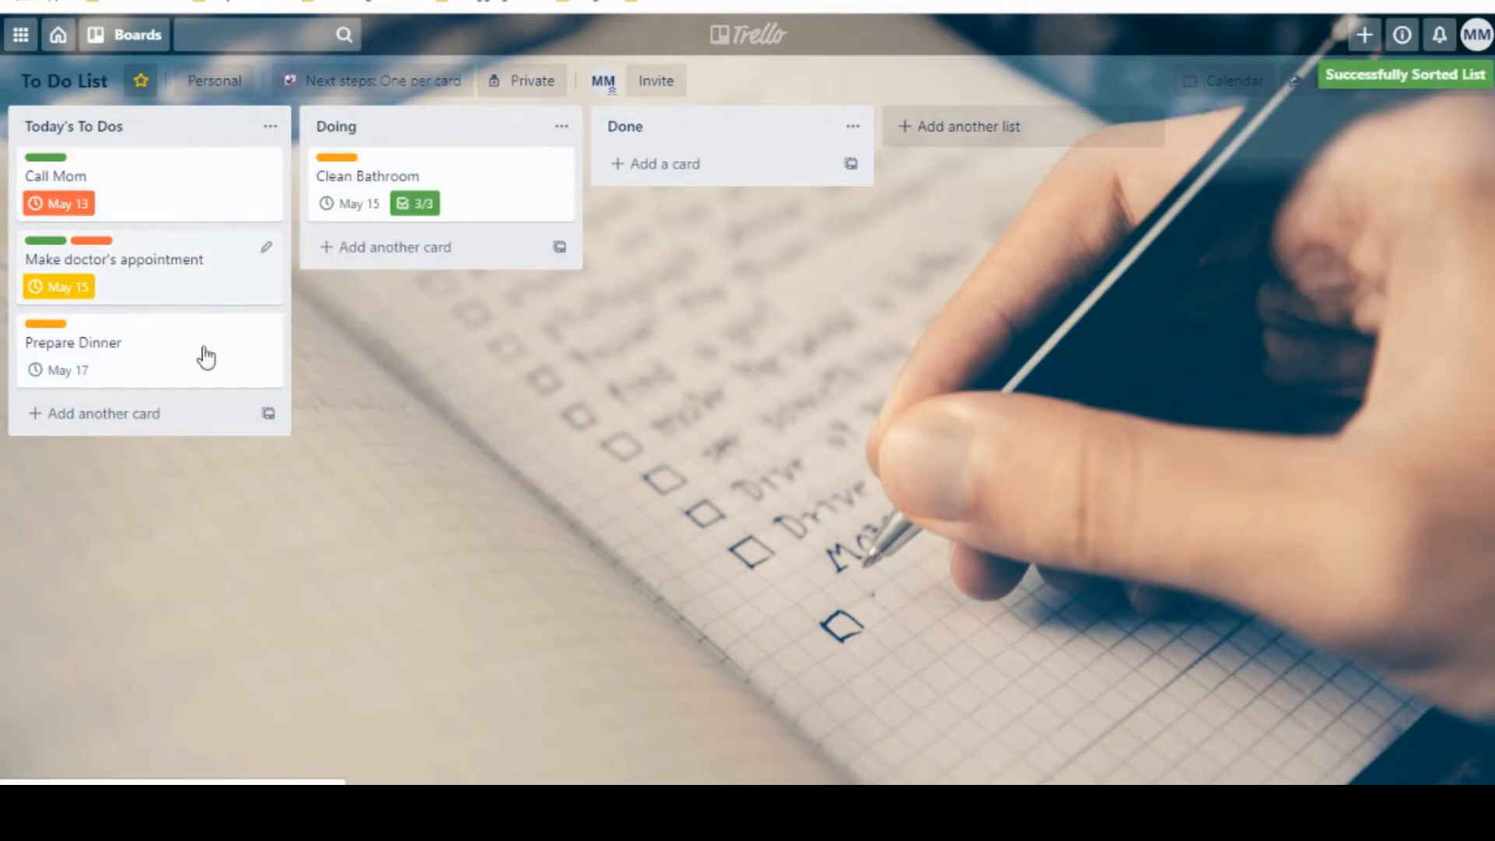
Step: Move Prepare Dinner and Clean Bathroom to the first two places in Today's To Dos and sort the list alphabetically by card name
{"action": "left_click_drag", "start_coordinate": [192, 383], "coordinate": [253, 167]}
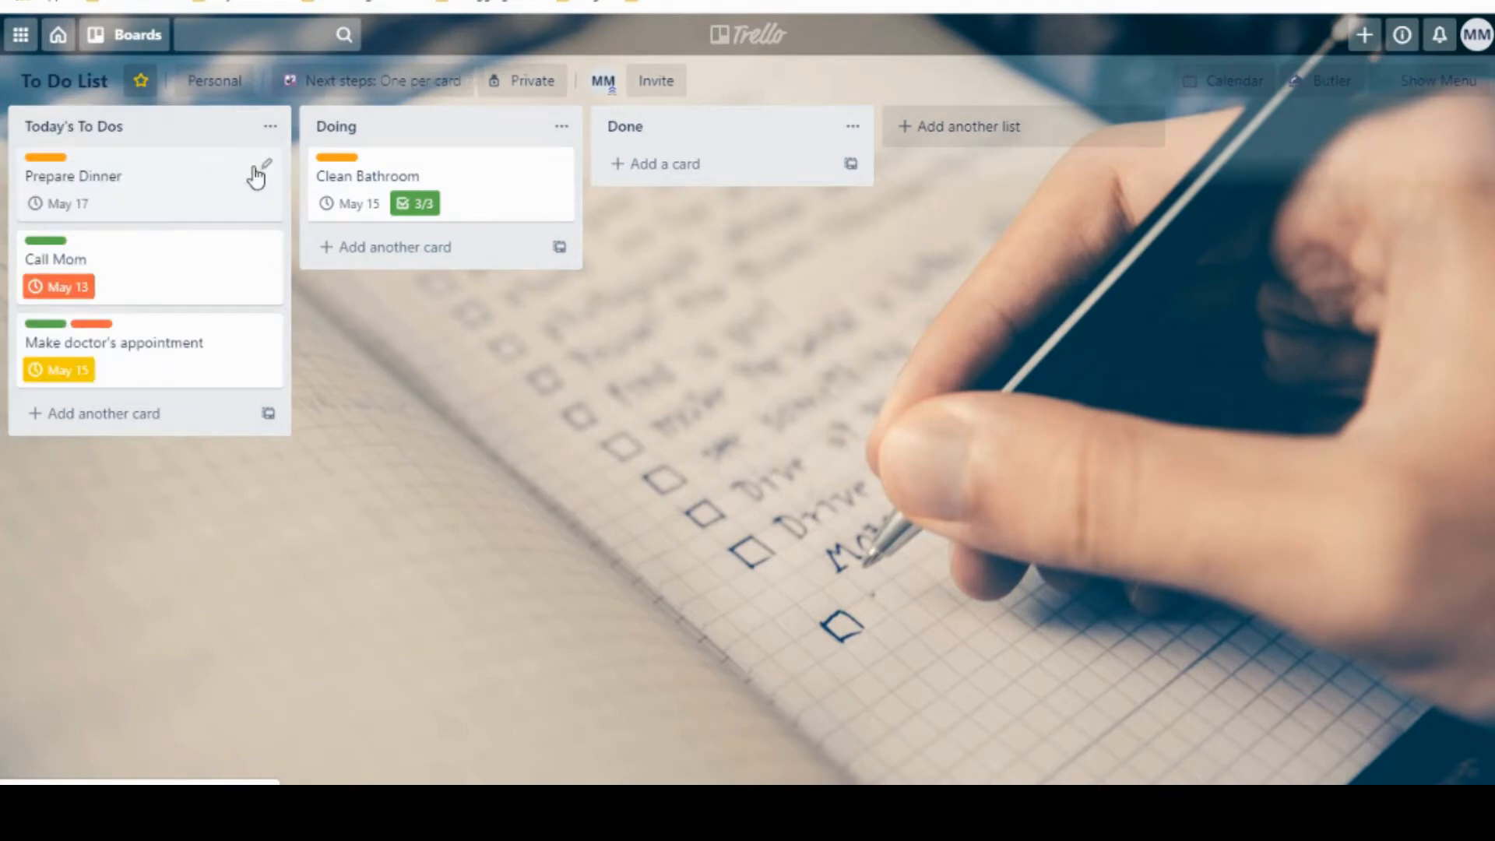
{"action": "left_click_drag", "start_coordinate": [360, 184], "coordinate": [140, 260]}
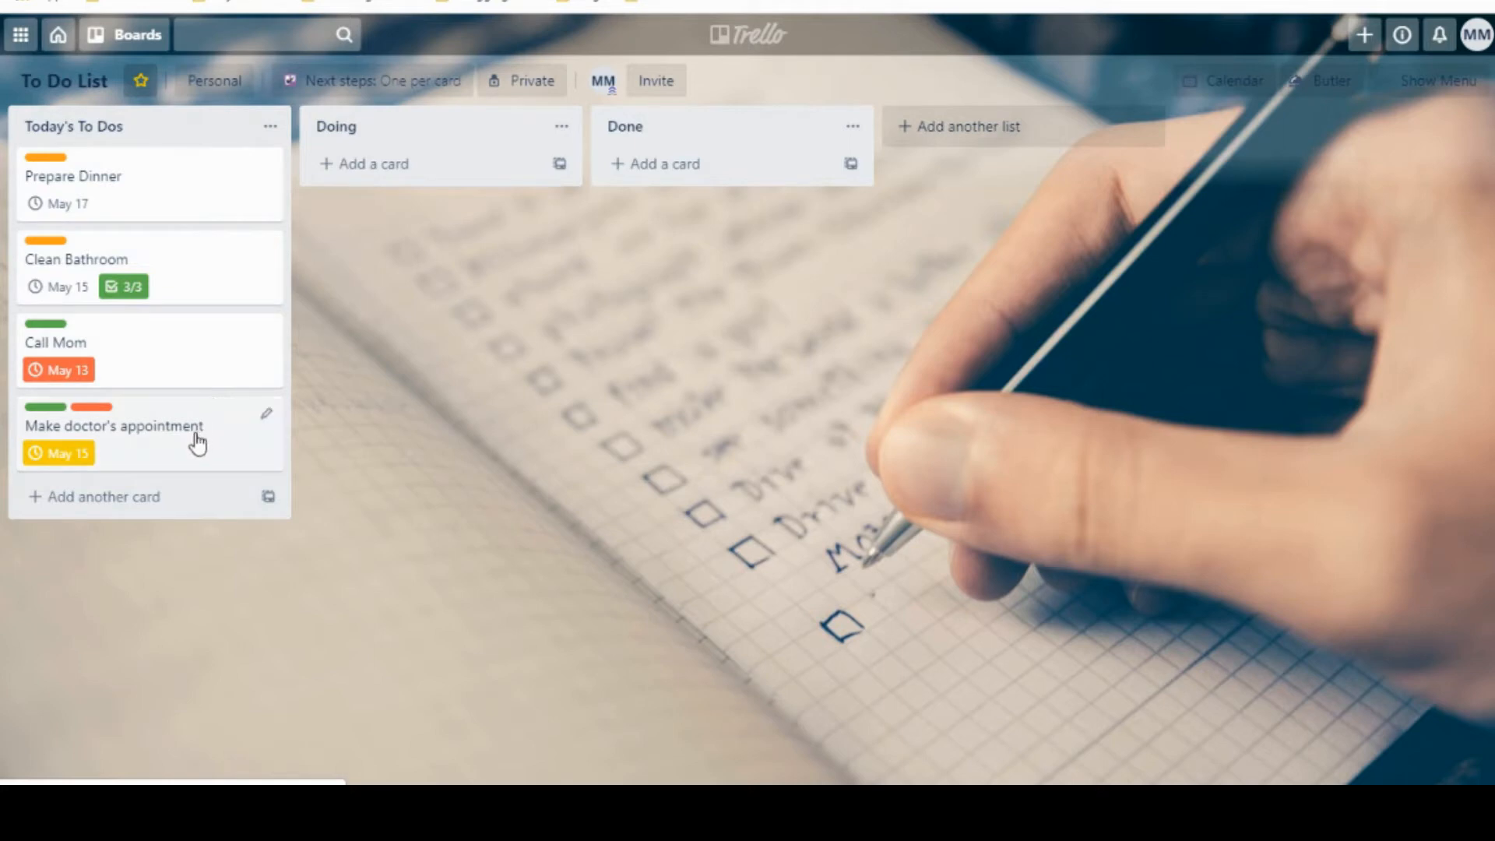
{"action": "left_click", "coordinate": [273, 127]}
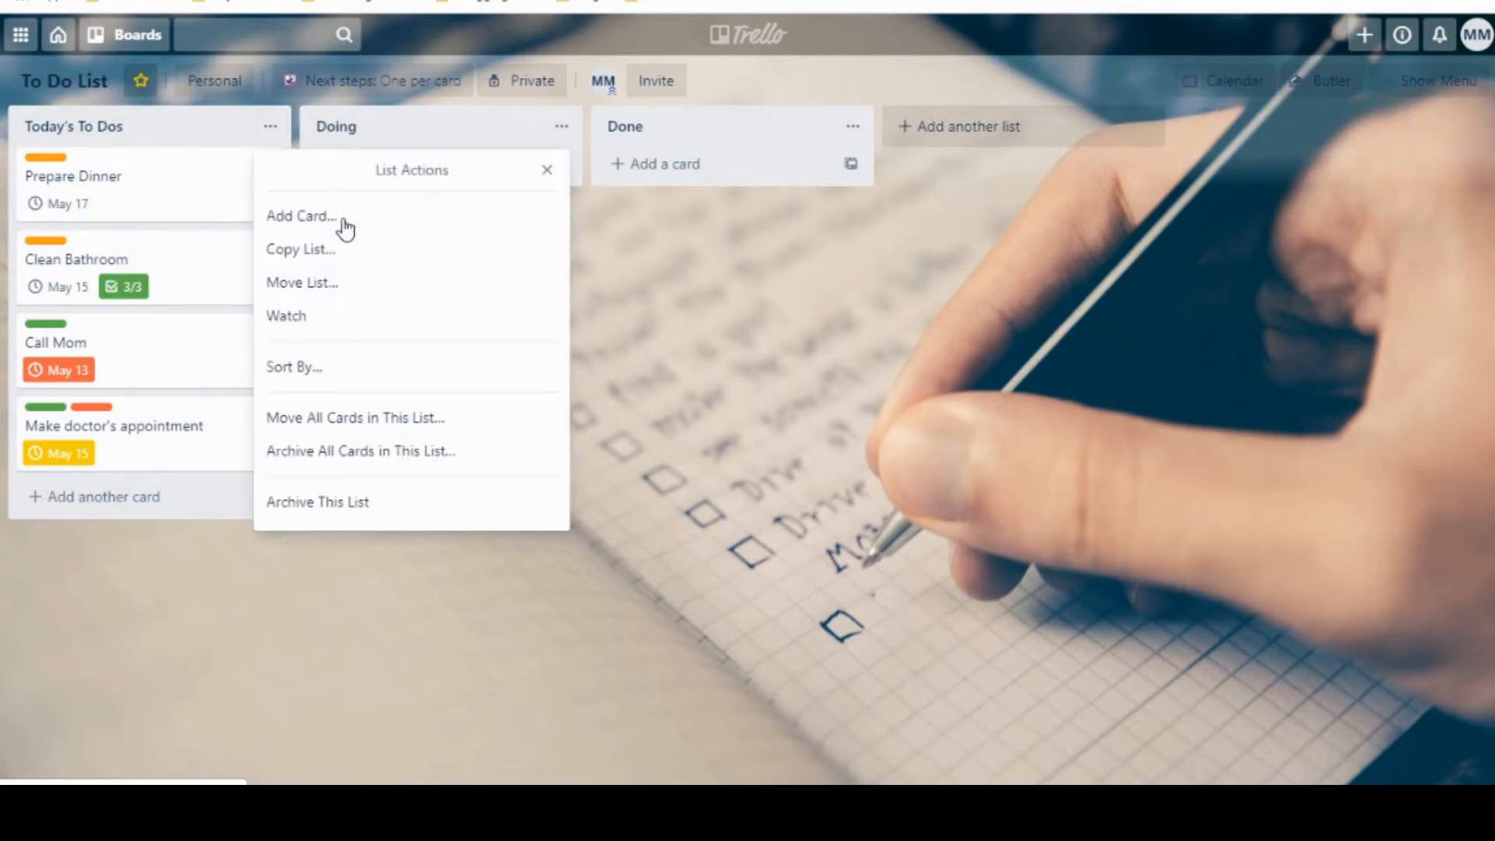
{"action": "left_click", "coordinate": [335, 369]}
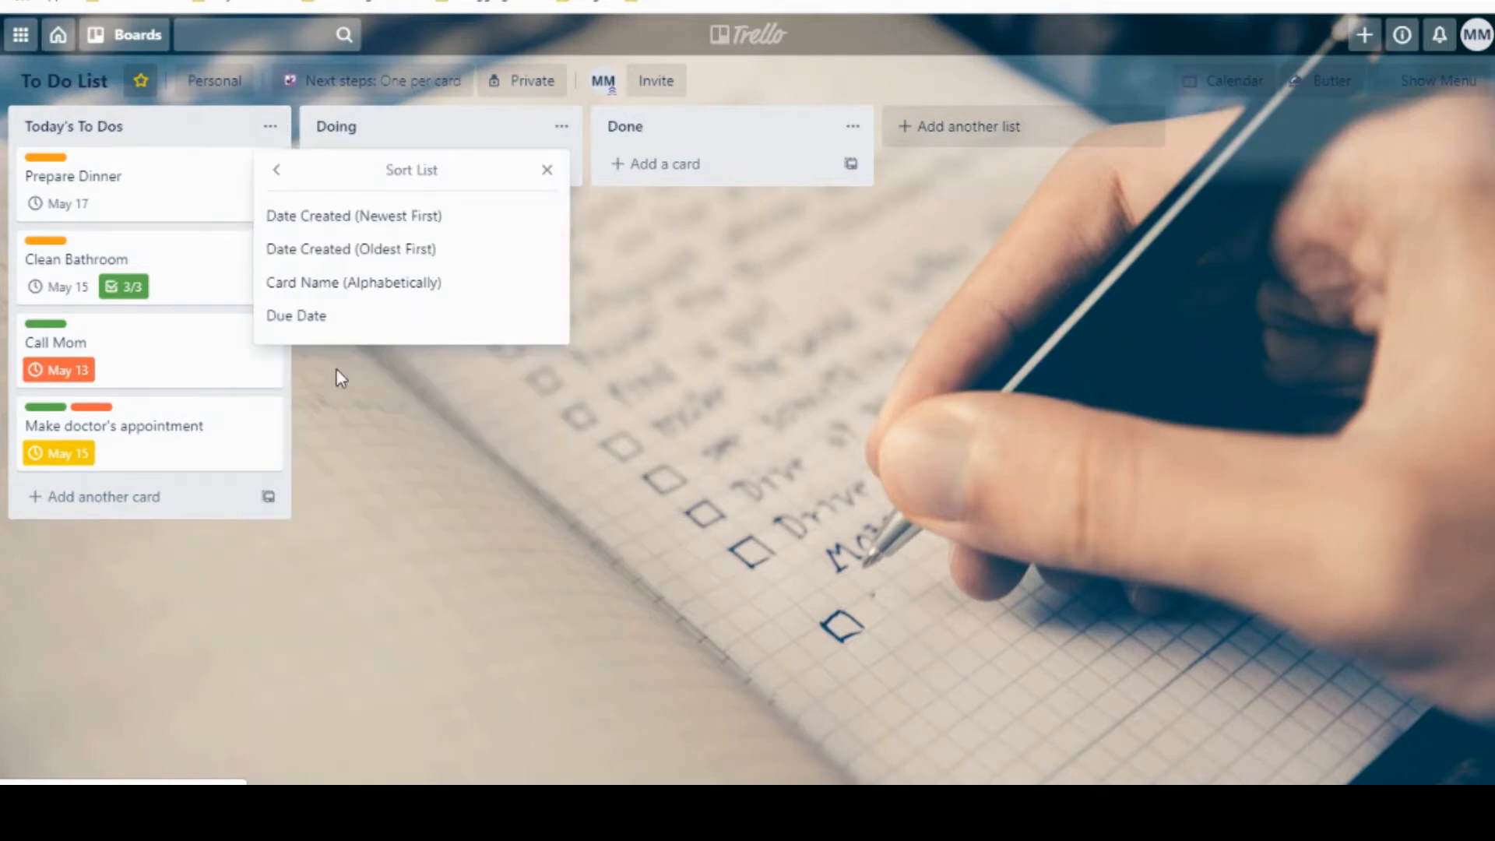
{"action": "left_click", "coordinate": [462, 289]}
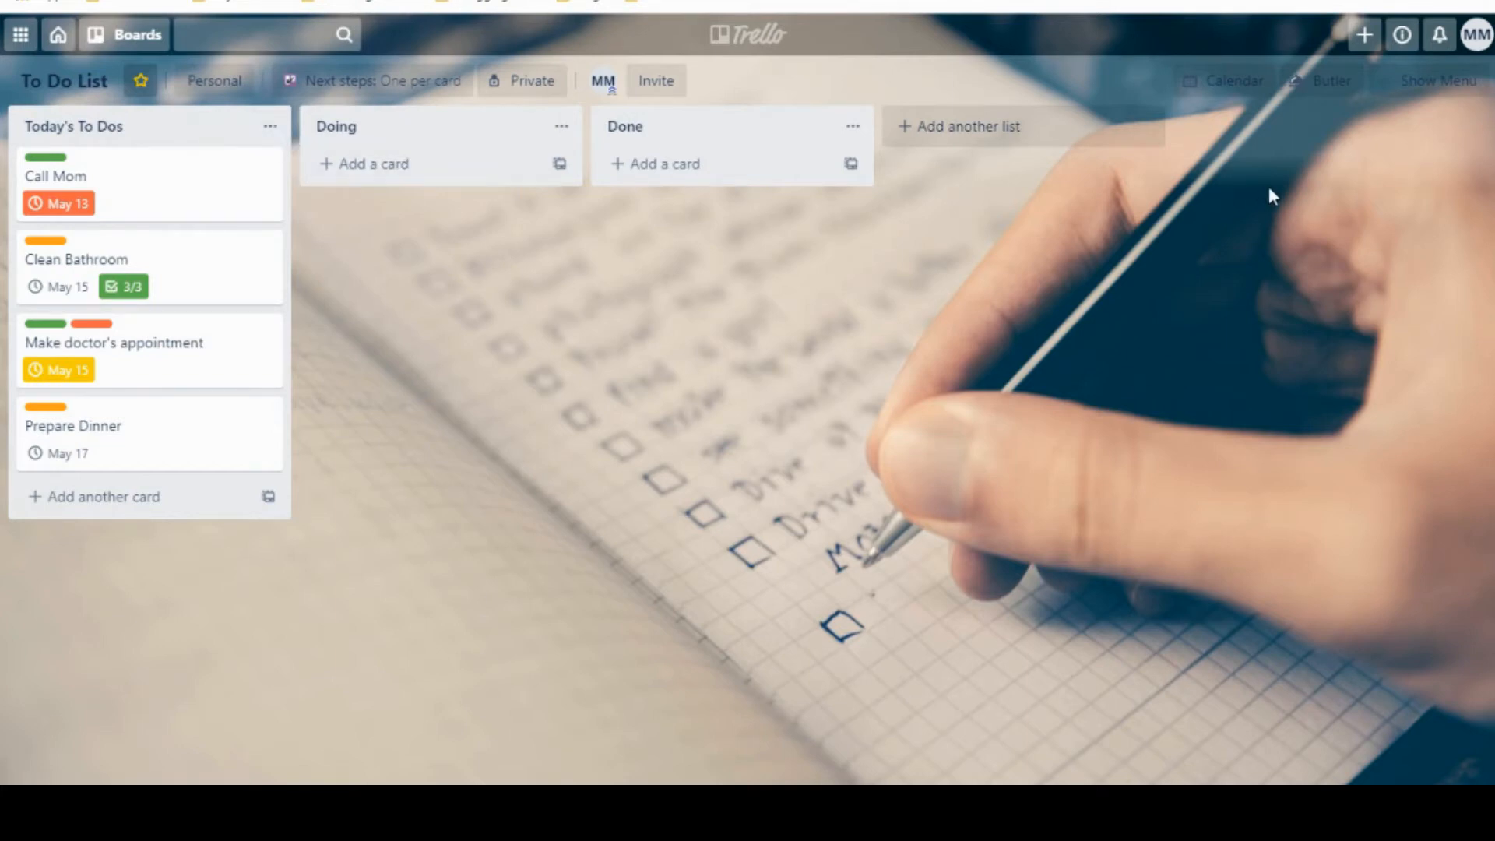
Step: Open the board's card search and assign the board member to the Call Mom card, saving the card
{"action": "left_click", "coordinate": [1440, 85]}
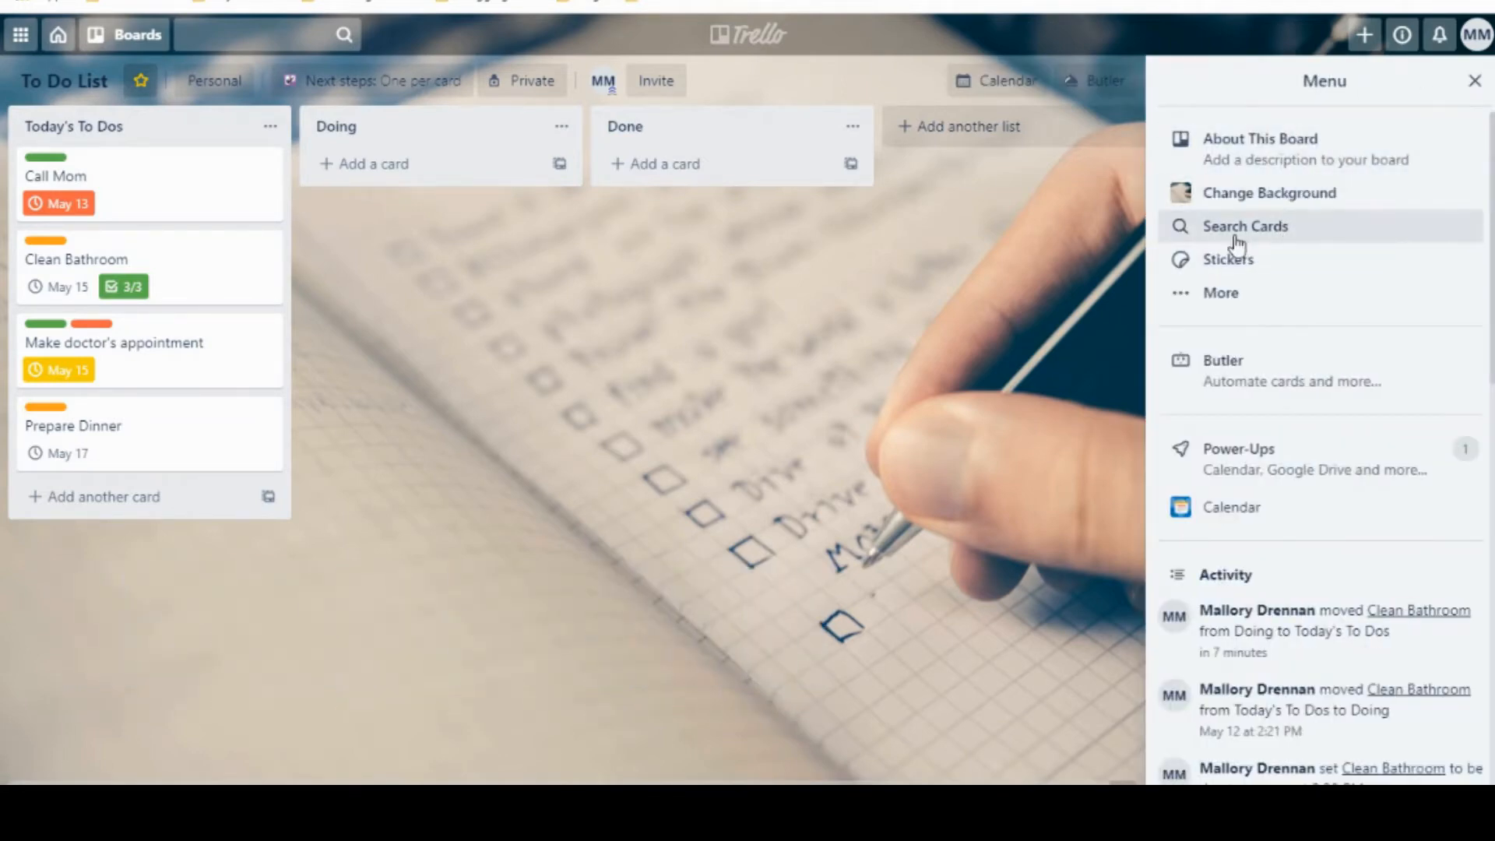
{"action": "left_click", "coordinate": [1301, 243]}
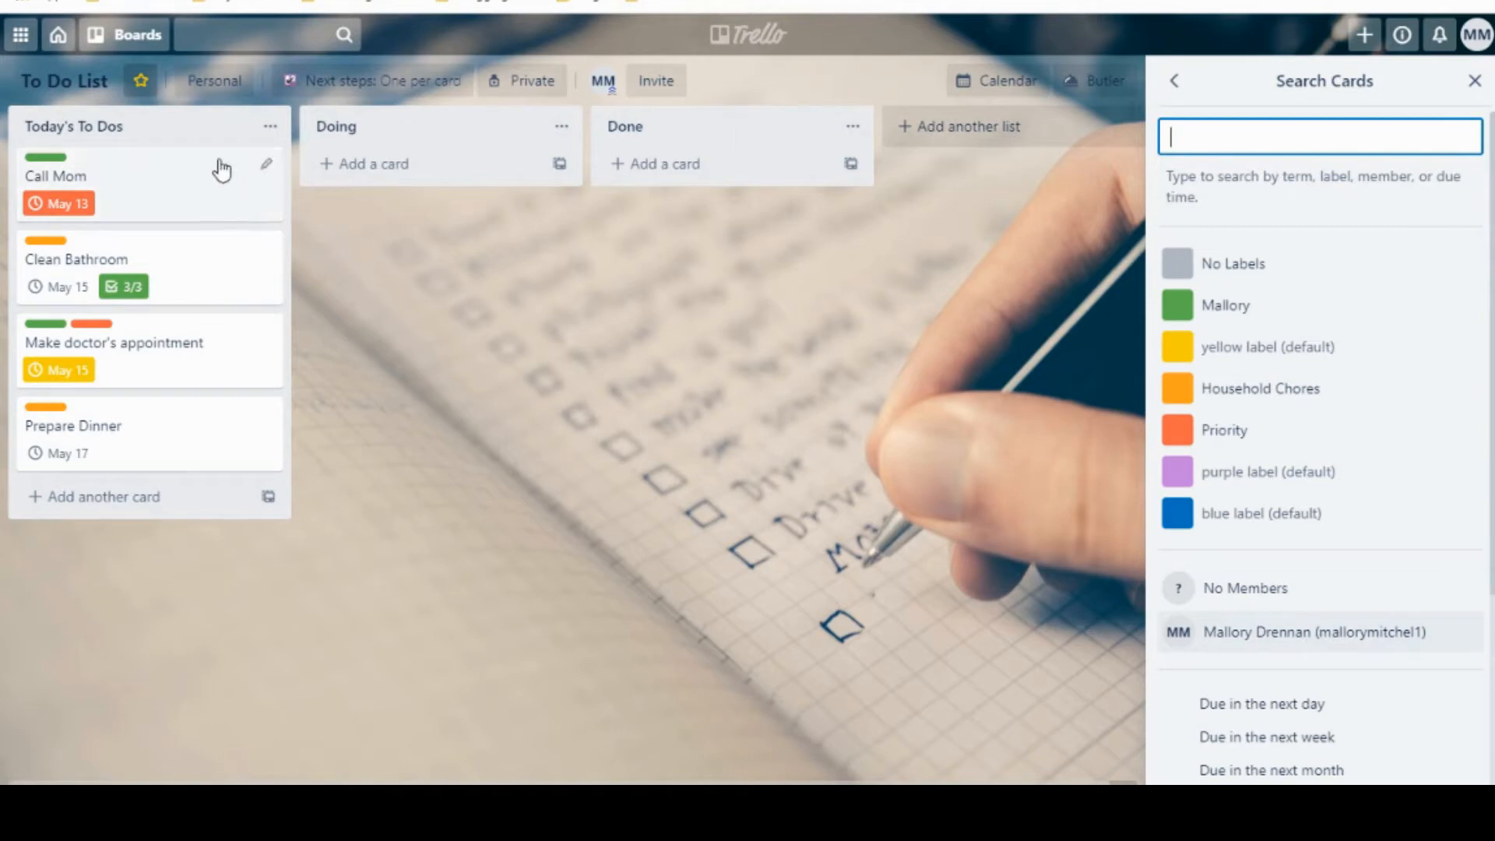
{"action": "left_click", "coordinate": [265, 168]}
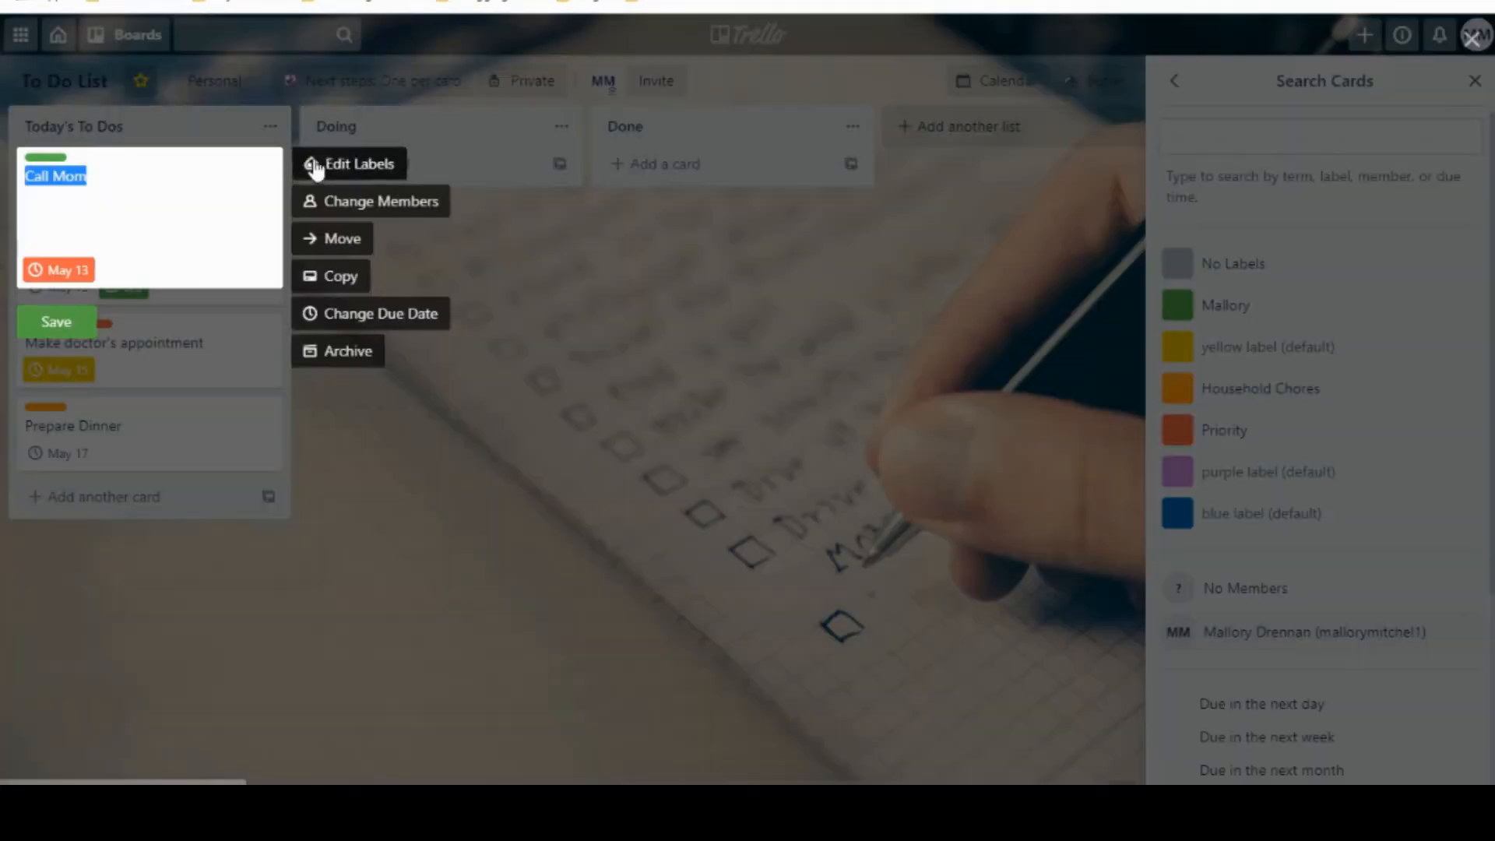
{"action": "left_click", "coordinate": [355, 202]}
{"action": "left_click", "coordinate": [444, 383]}
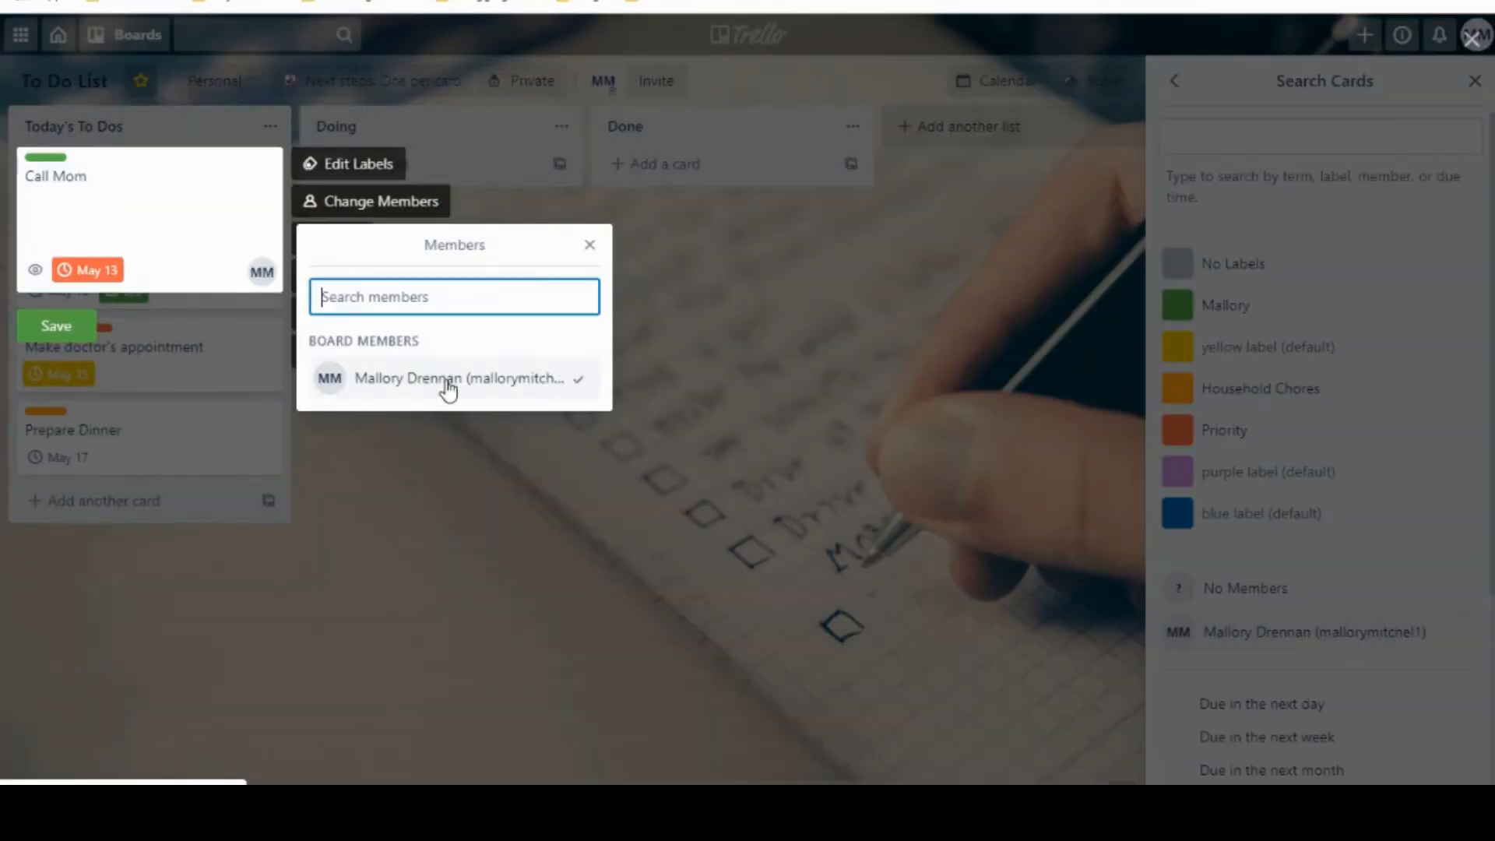
{"action": "left_click", "coordinate": [80, 328]}
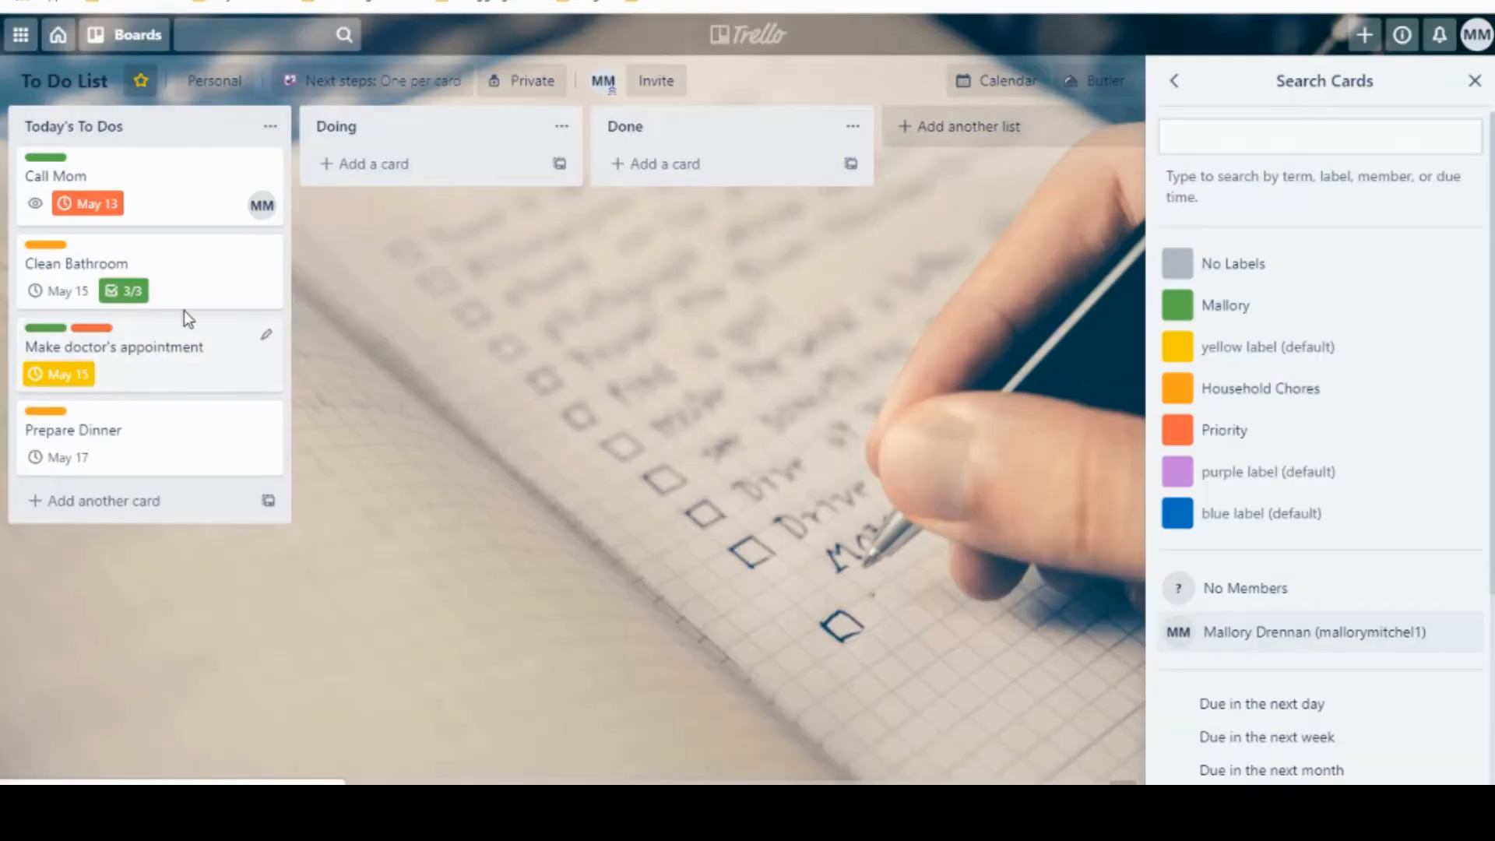
Step: Assign the board member to the Make doctor's appointment card and save it
{"action": "left_click", "coordinate": [267, 343]}
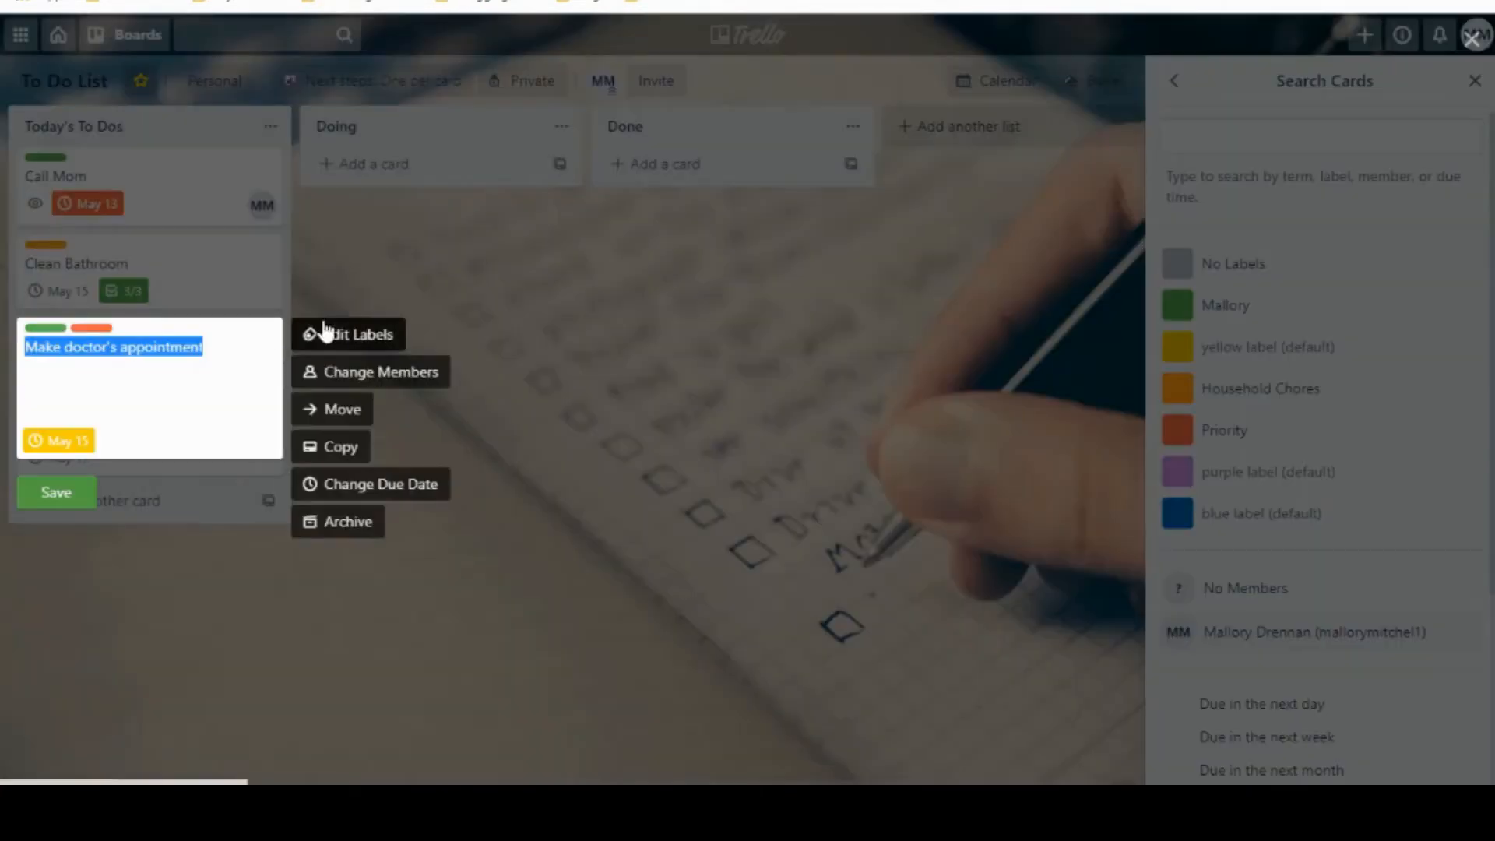
{"action": "left_click", "coordinate": [393, 373]}
{"action": "left_click", "coordinate": [425, 555]}
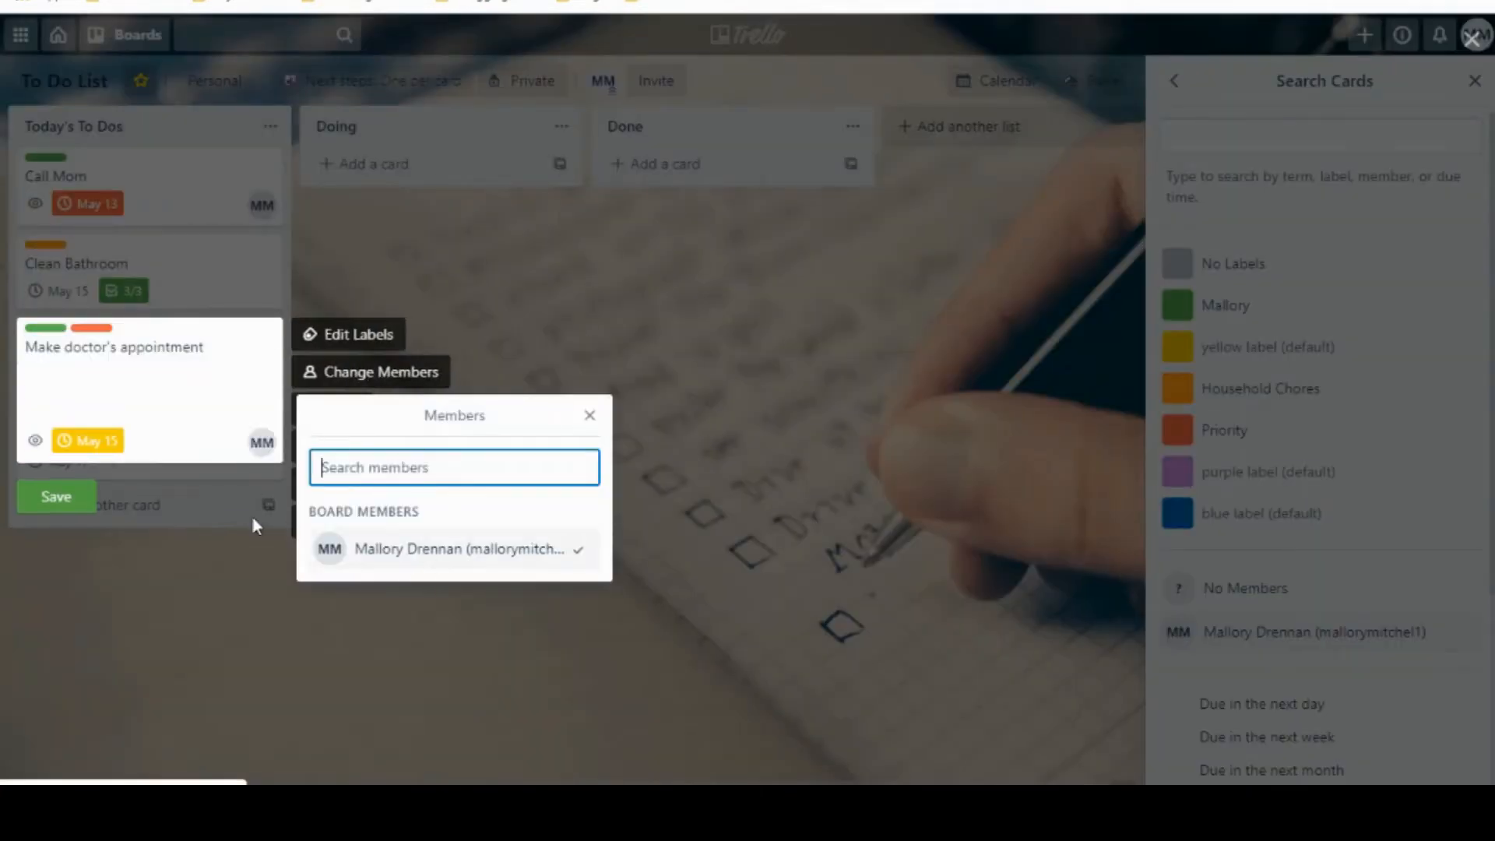
{"action": "left_click", "coordinate": [56, 499]}
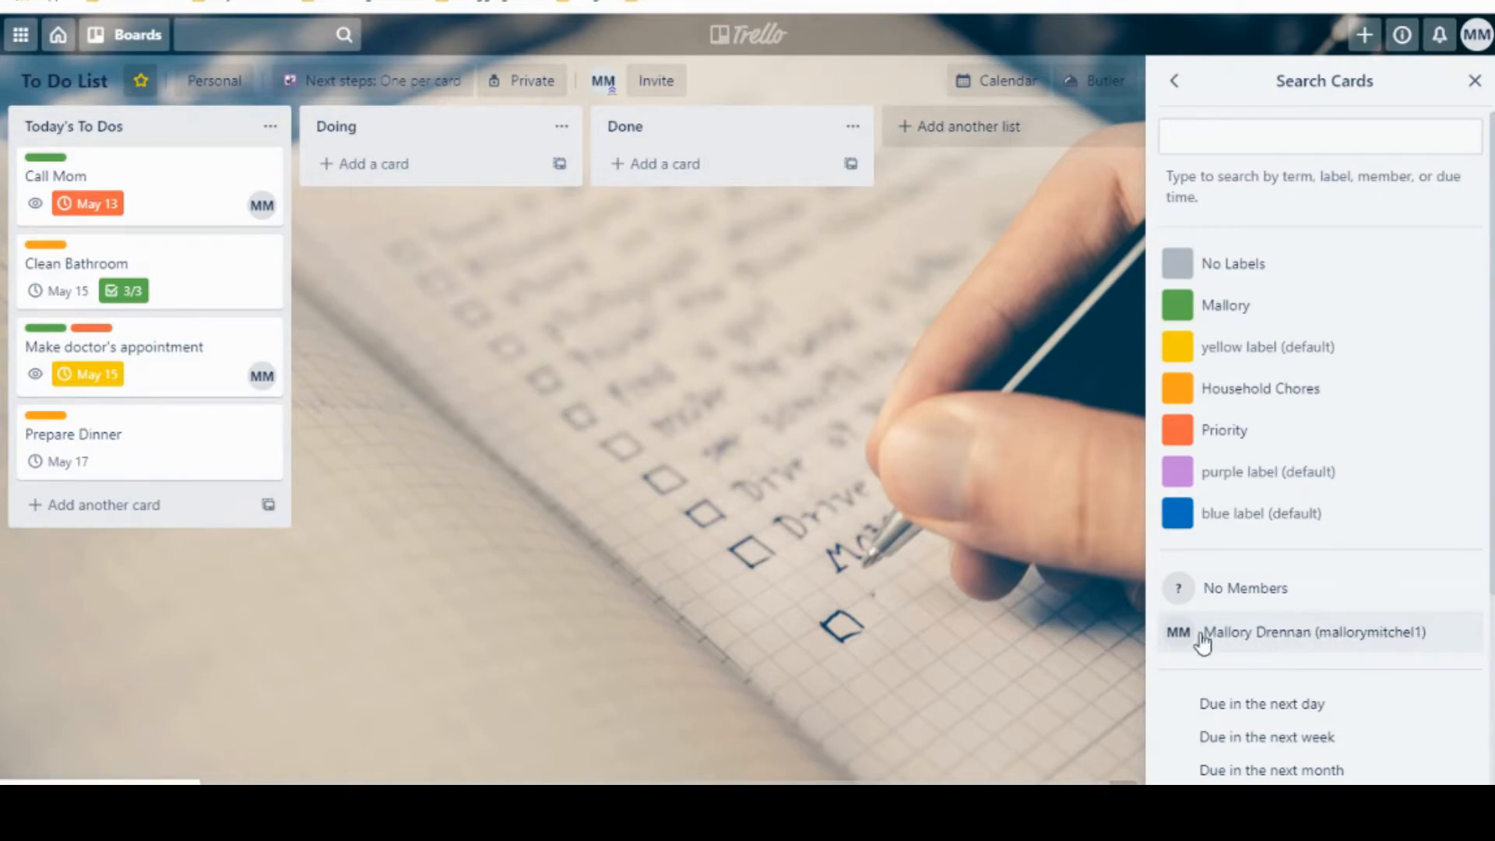
Step: Filter the cards by the assigned member, by due in the next day, due in the next week and overdue, and close the card search
{"action": "left_click", "coordinate": [1259, 641]}
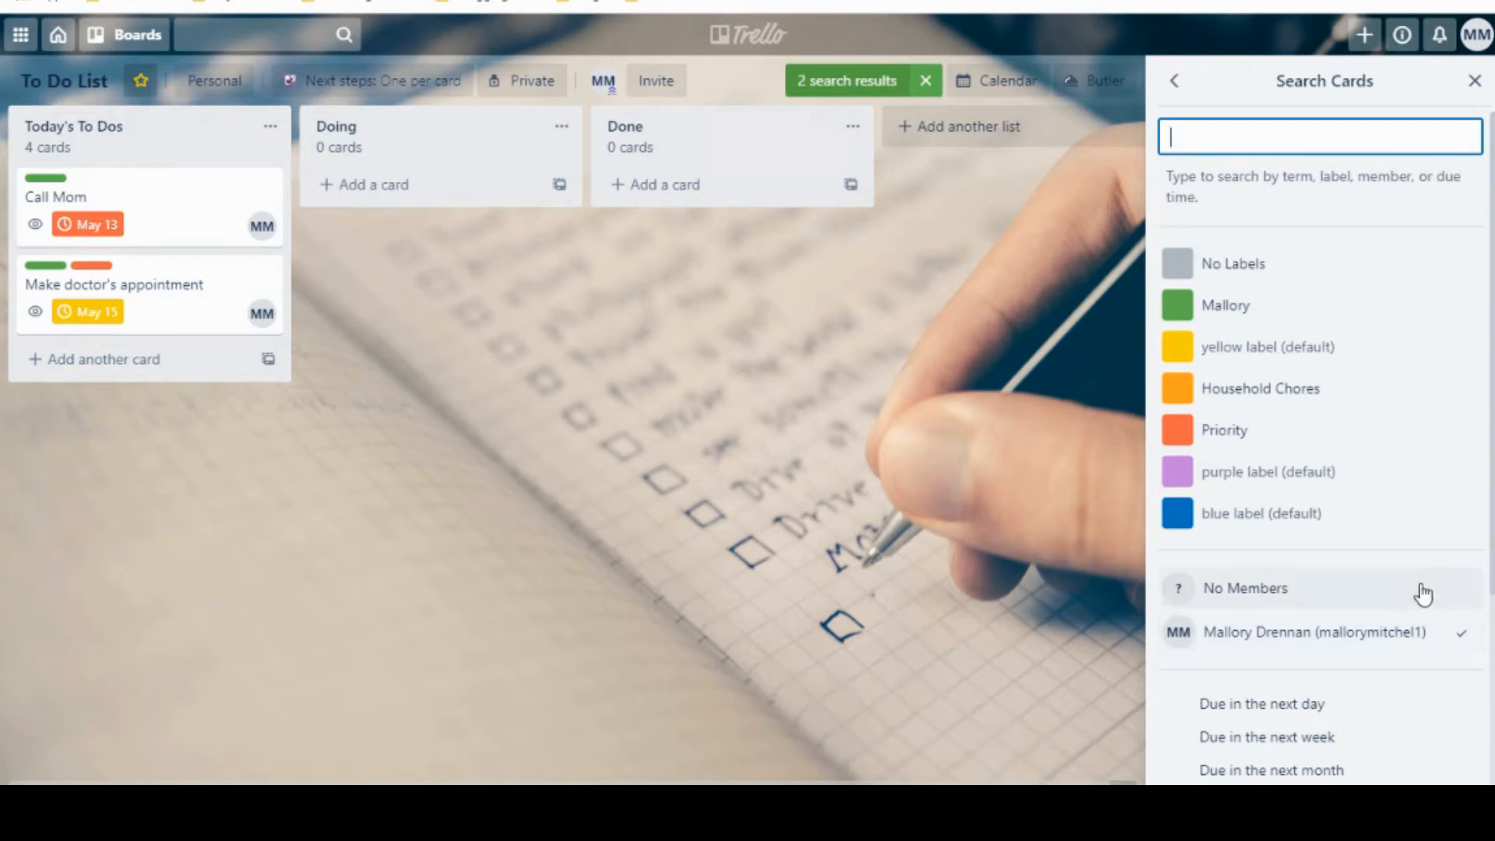
{"action": "left_click", "coordinate": [1403, 634]}
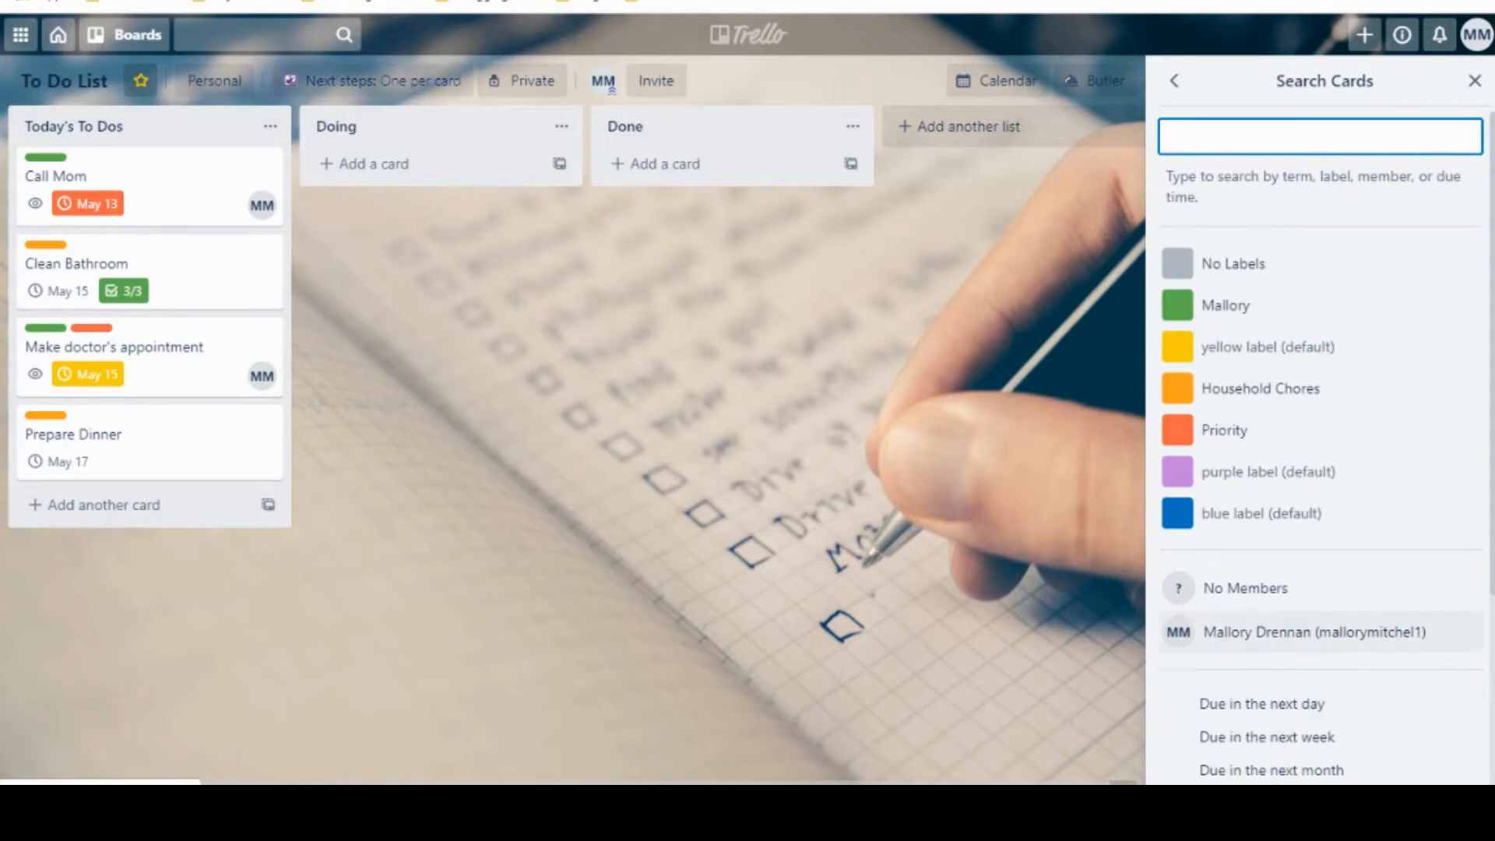
{"action": "left_click_drag", "start_coordinate": [1492, 530], "coordinate": [1489, 617]}
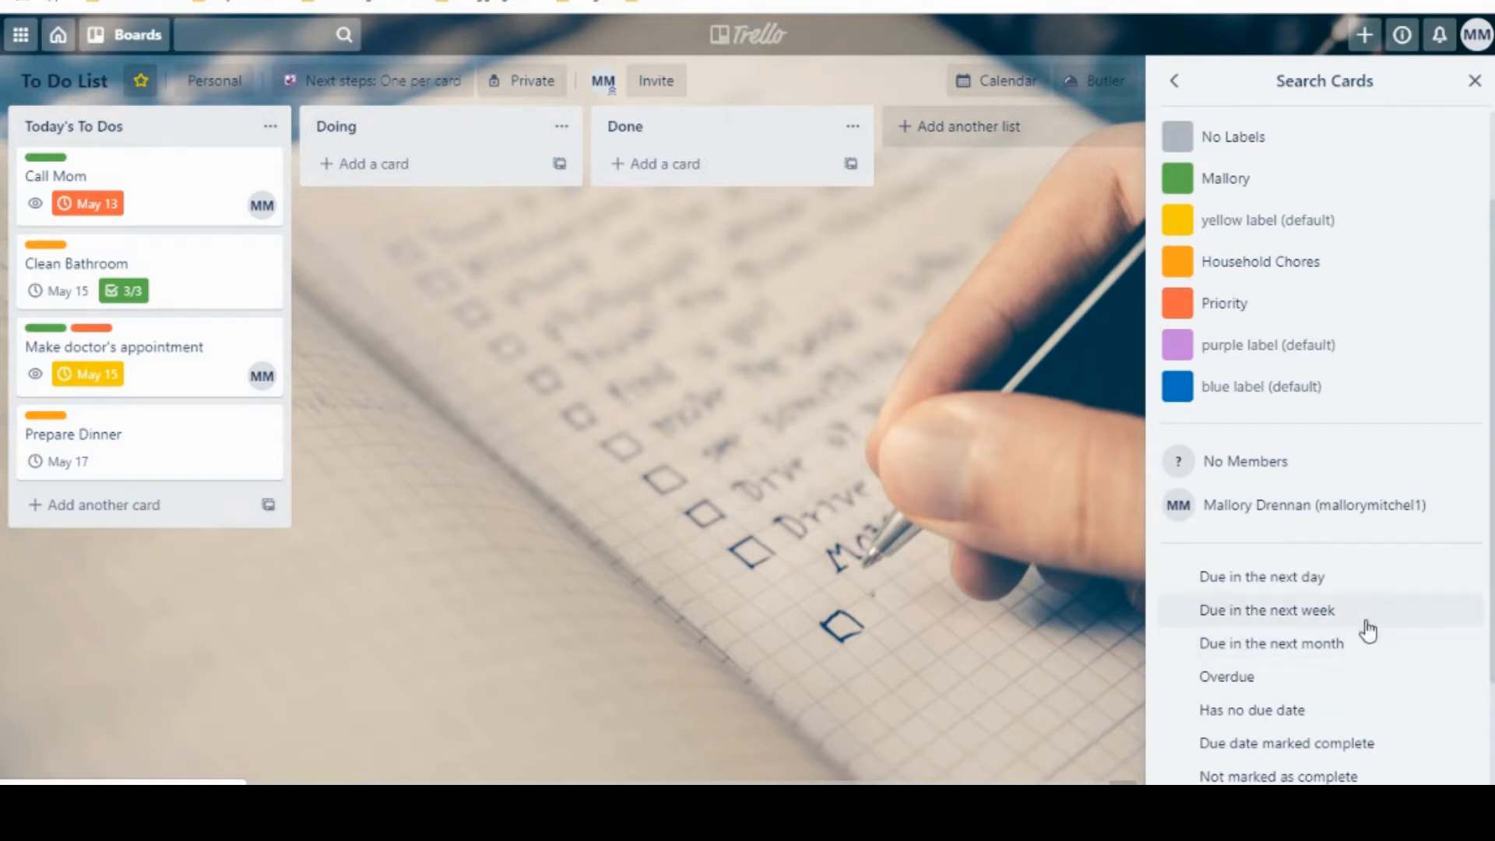
{"action": "left_click", "coordinate": [1271, 585]}
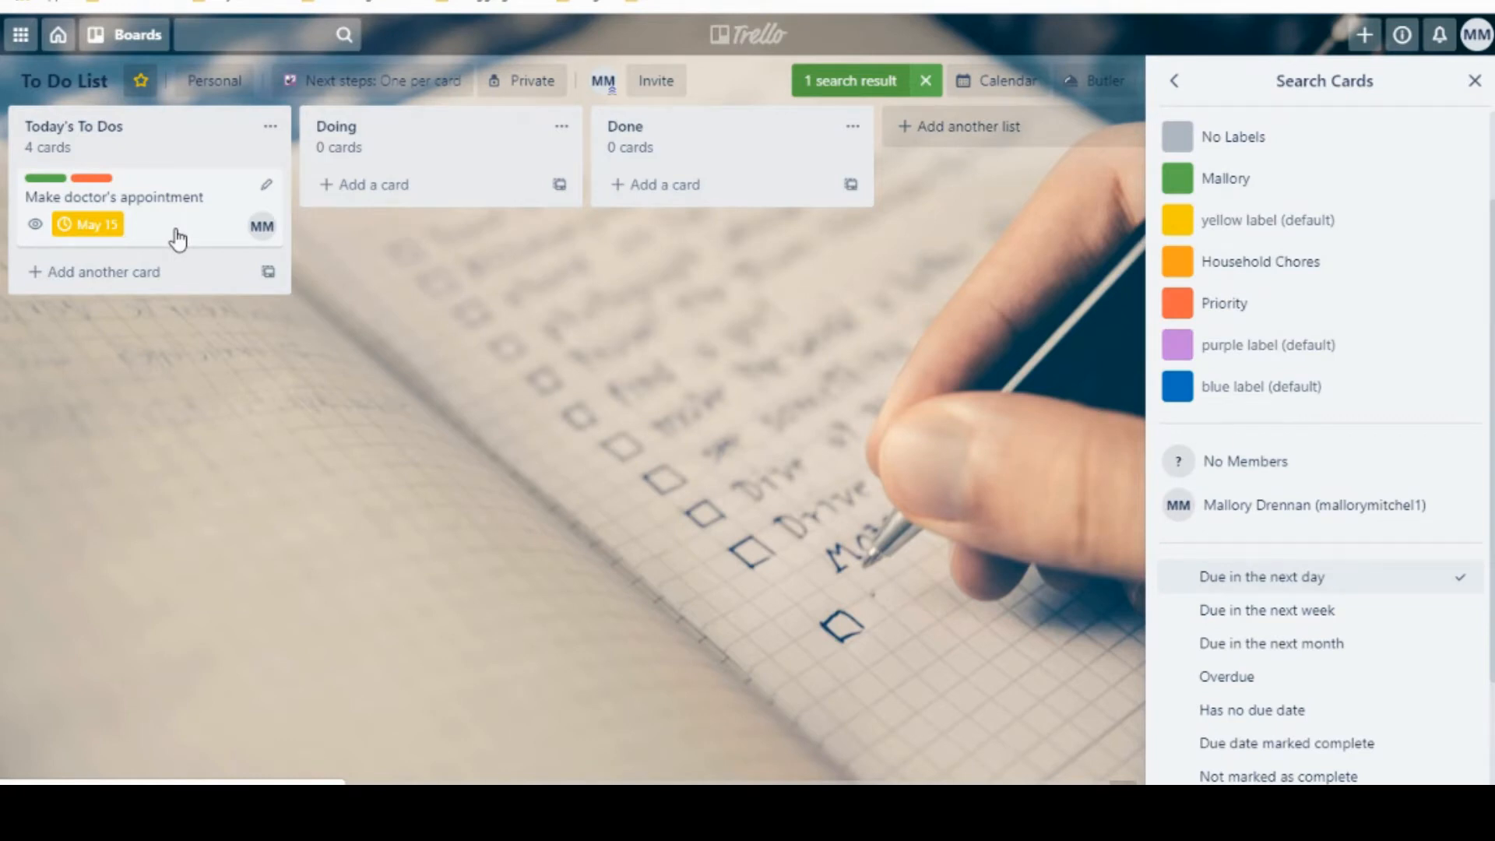
{"action": "mouse_move", "coordinate": [115, 239]}
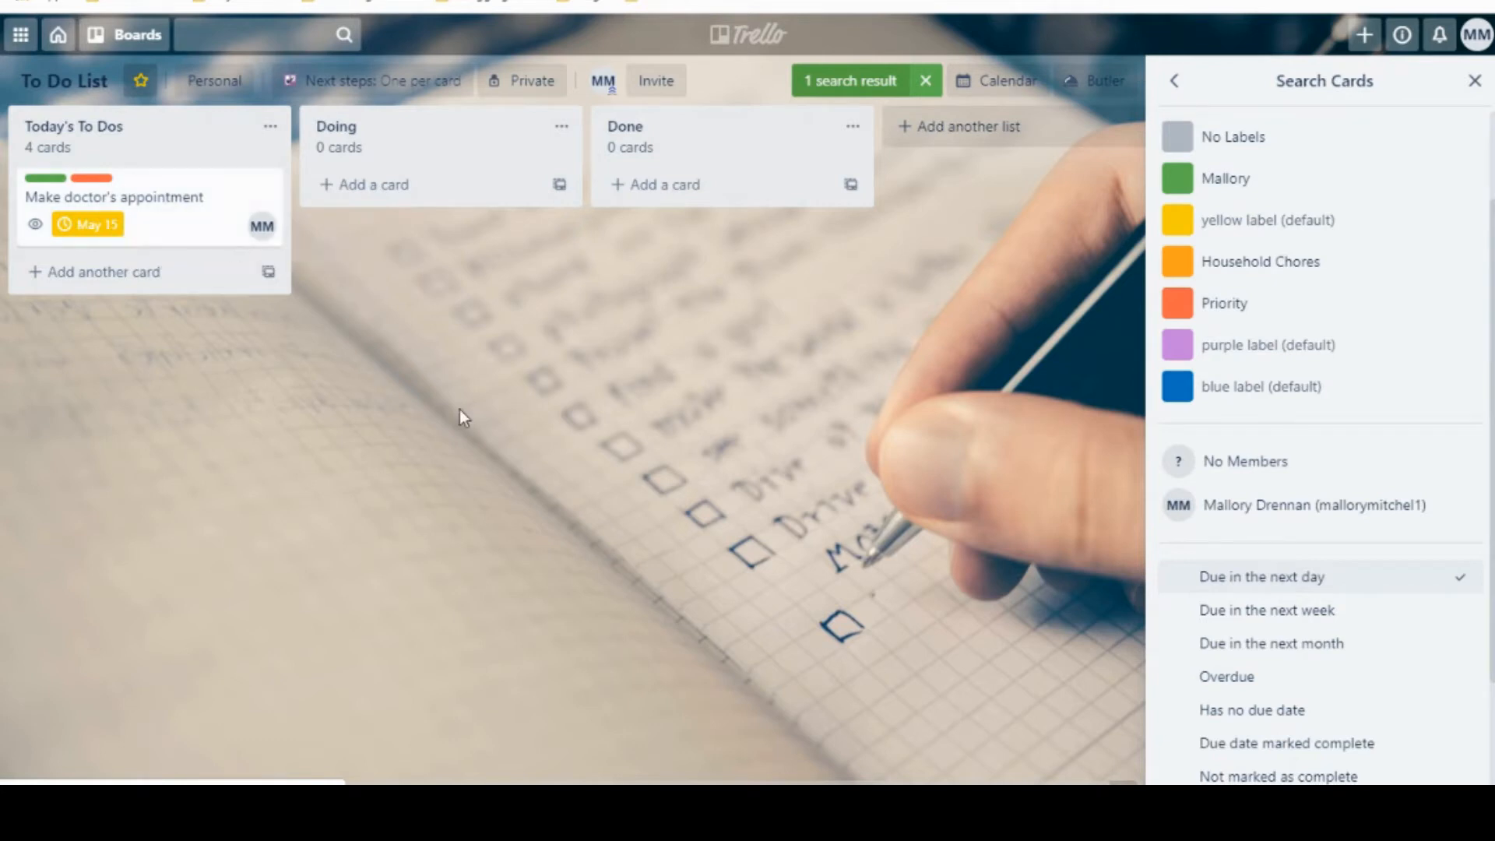
{"action": "left_click", "coordinate": [1325, 612]}
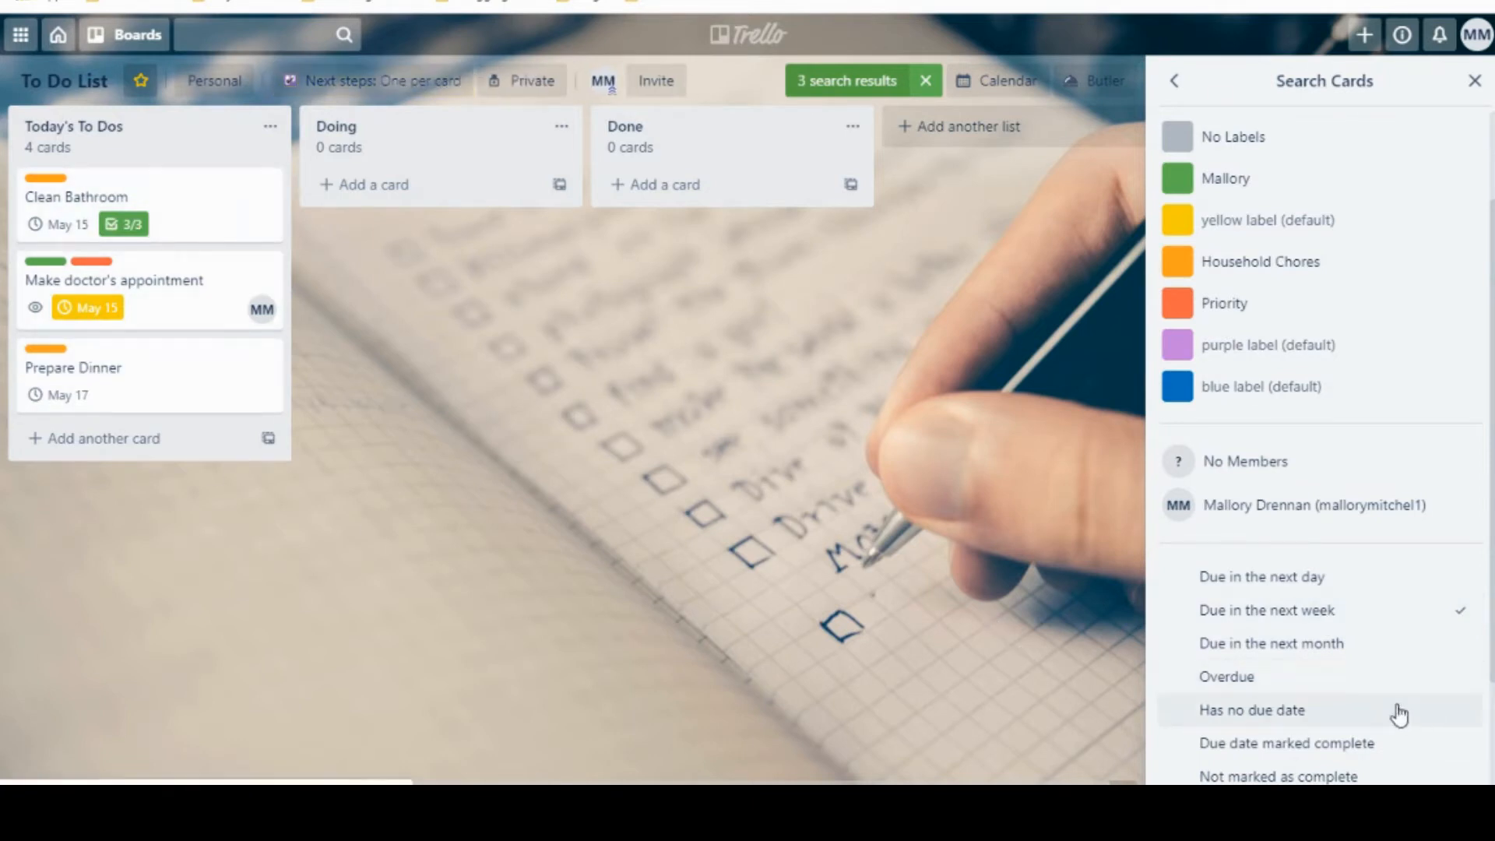
{"action": "left_click", "coordinate": [1268, 679]}
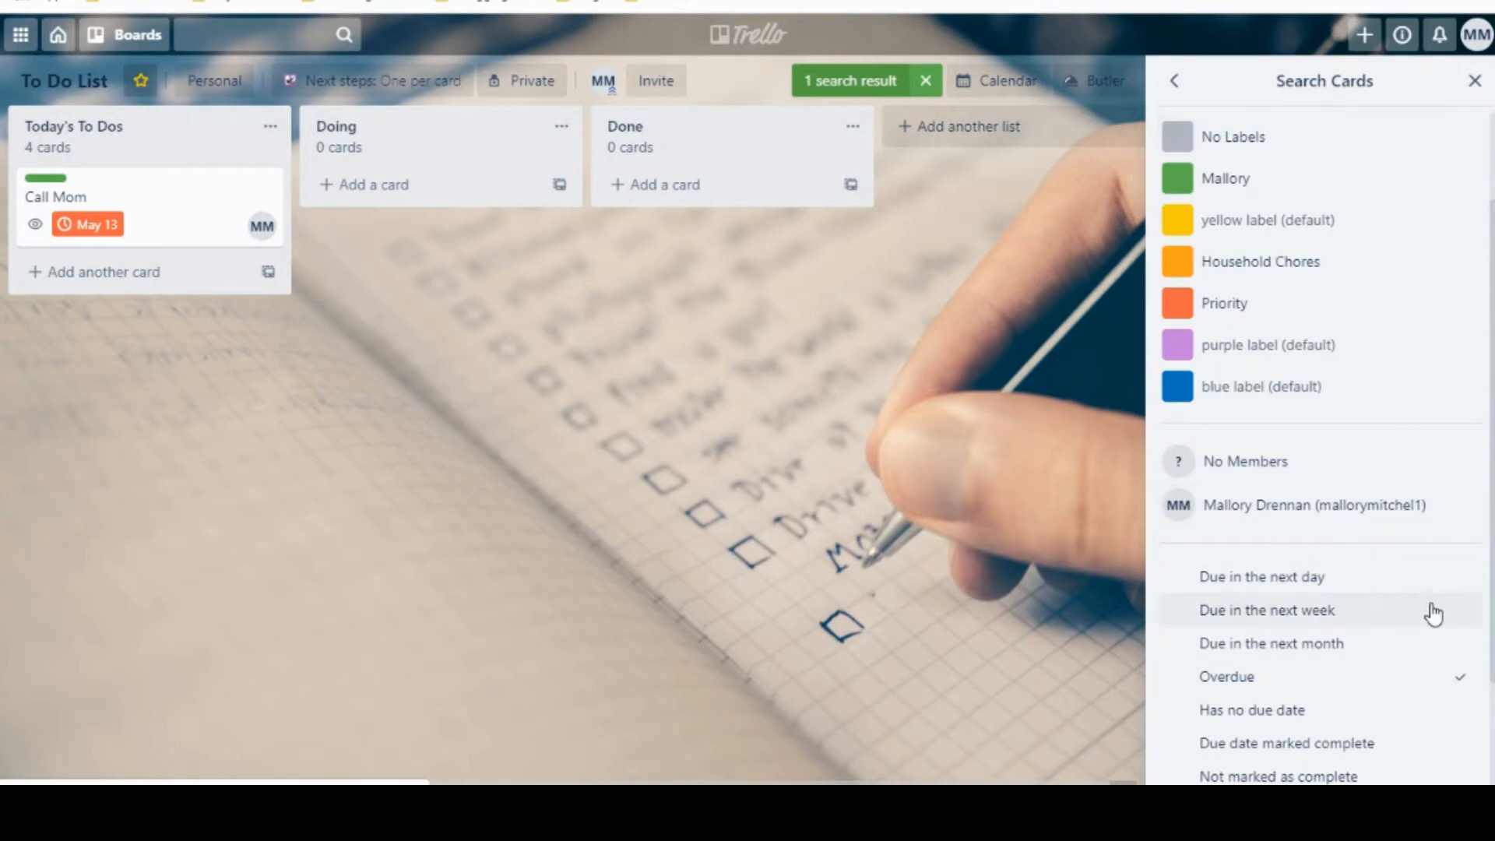
{"action": "left_click", "coordinate": [1415, 678]}
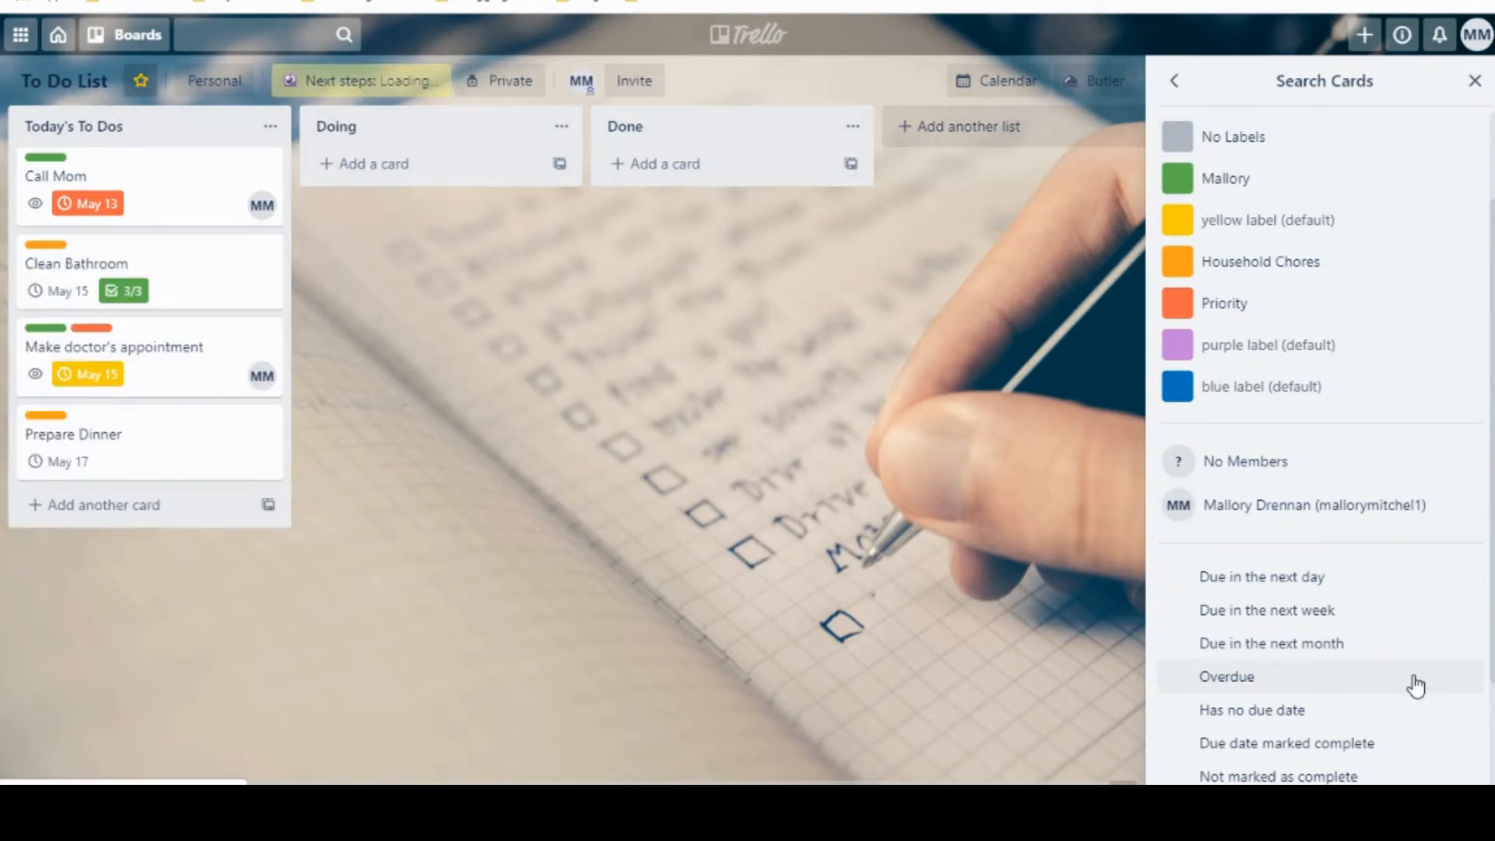
{"action": "left_click", "coordinate": [1475, 81]}
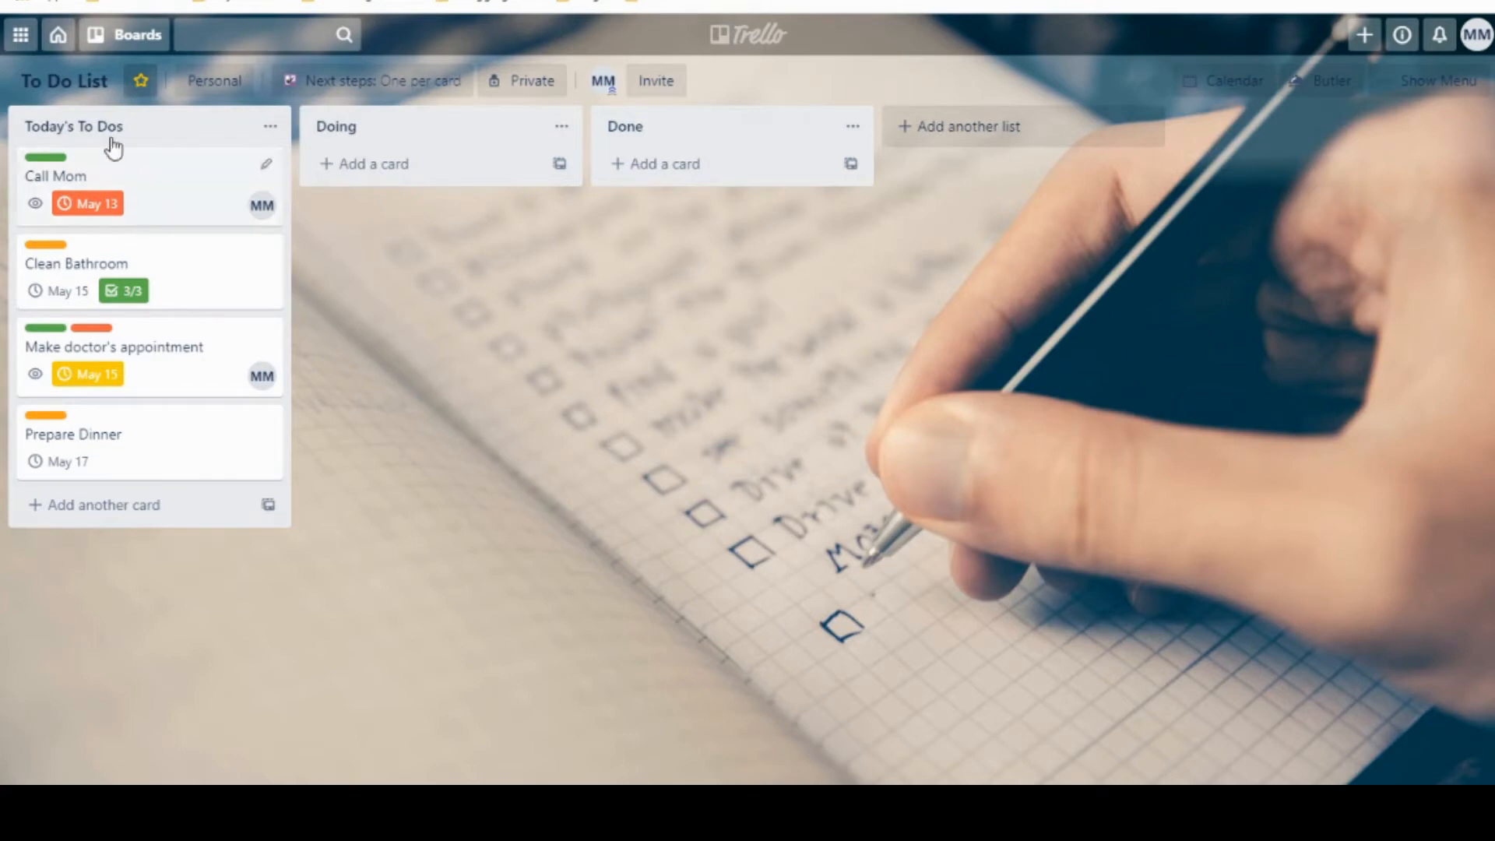
{"action": "left_click", "coordinate": [183, 131]}
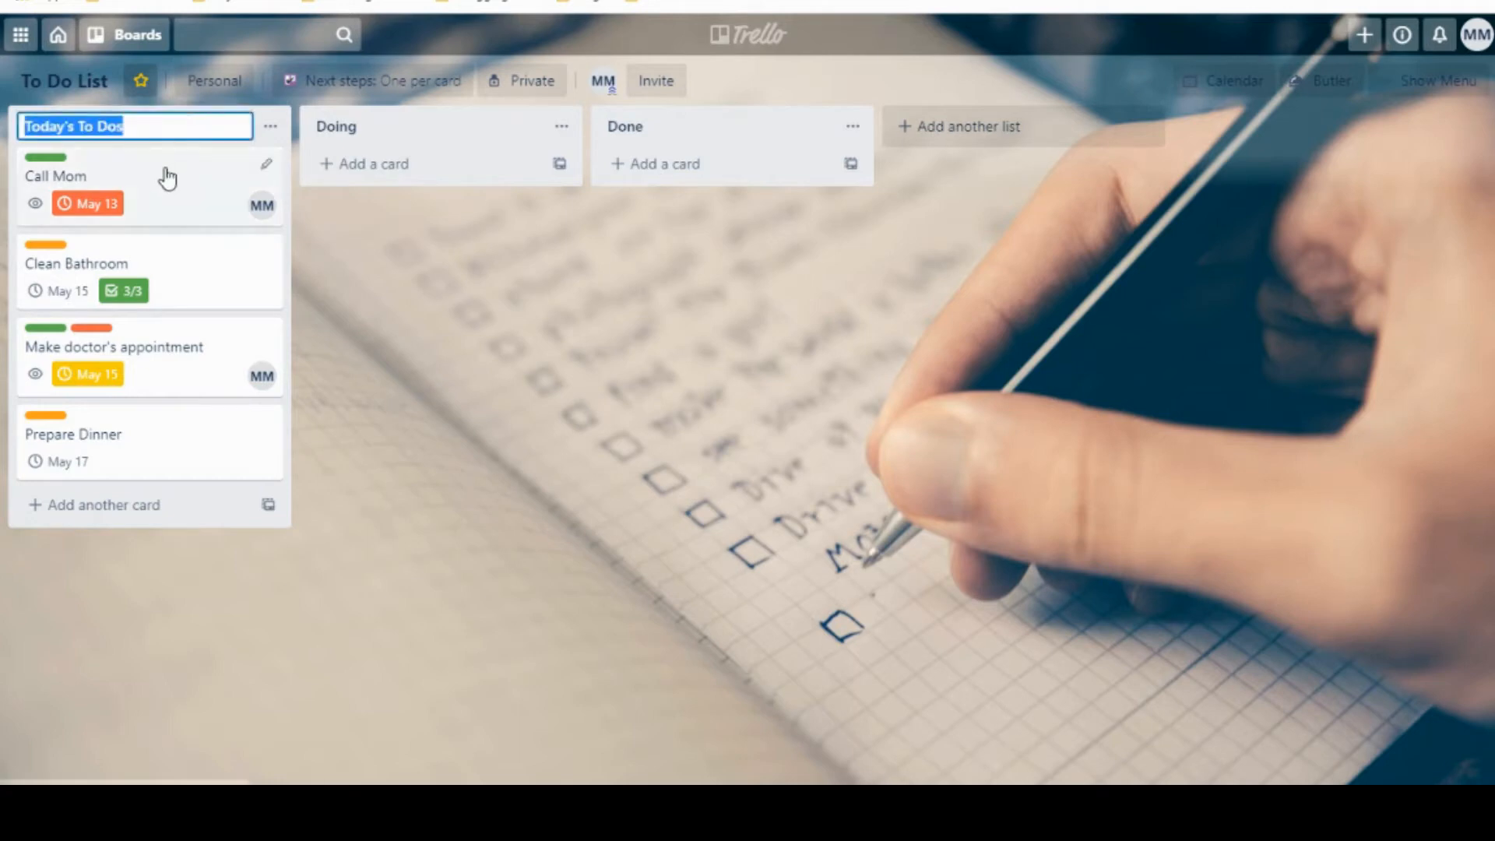
{"action": "left_click", "coordinate": [371, 276]}
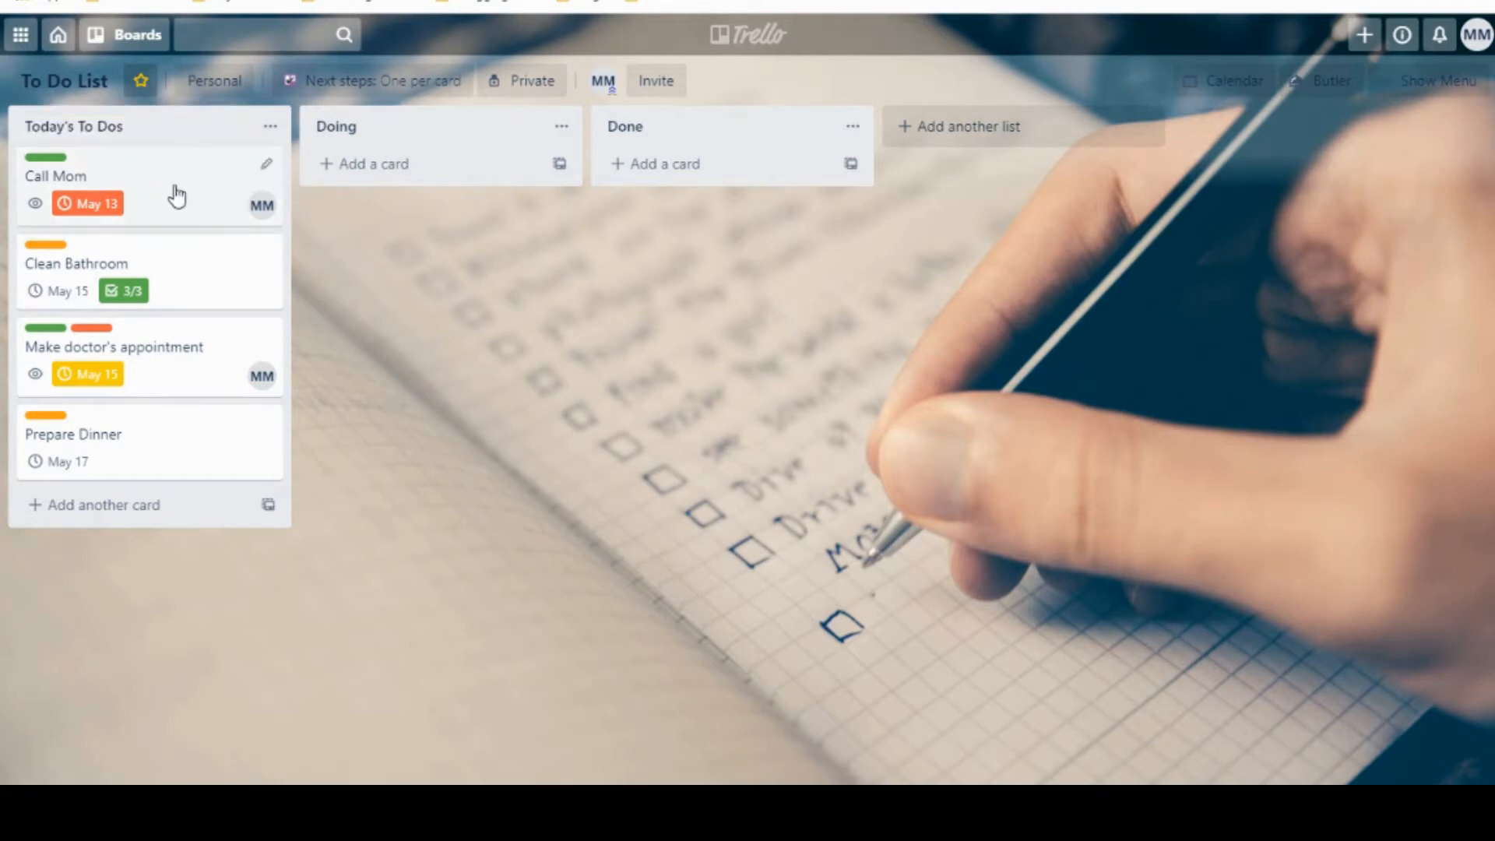
{"action": "left_click_drag", "start_coordinate": [163, 187], "coordinate": [217, 155]}
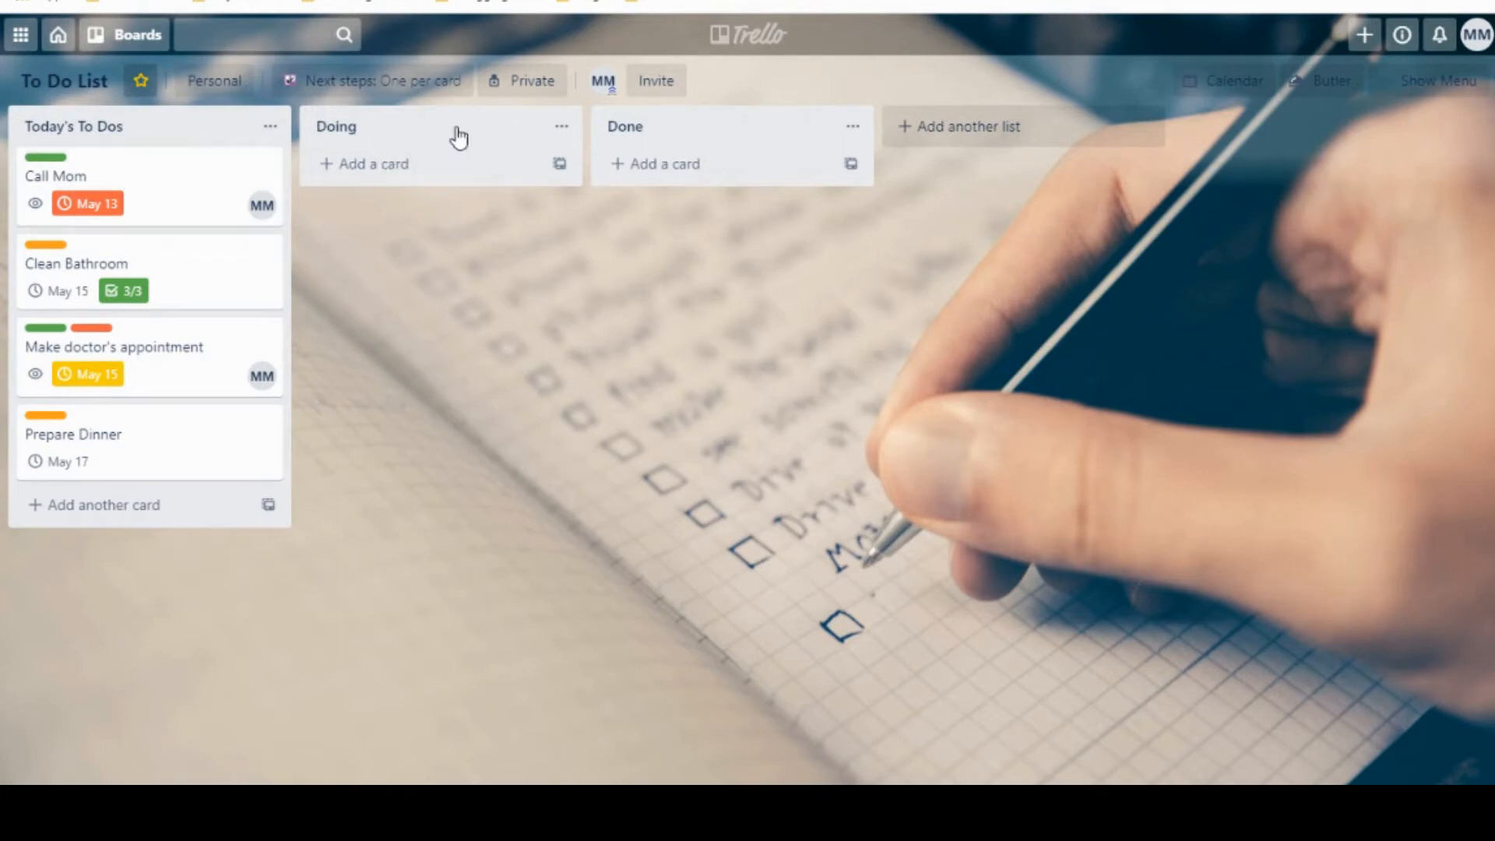
Step: Examine the copy and move options for the Today's To Dos list without applying either
{"action": "left_click", "coordinate": [270, 139]}
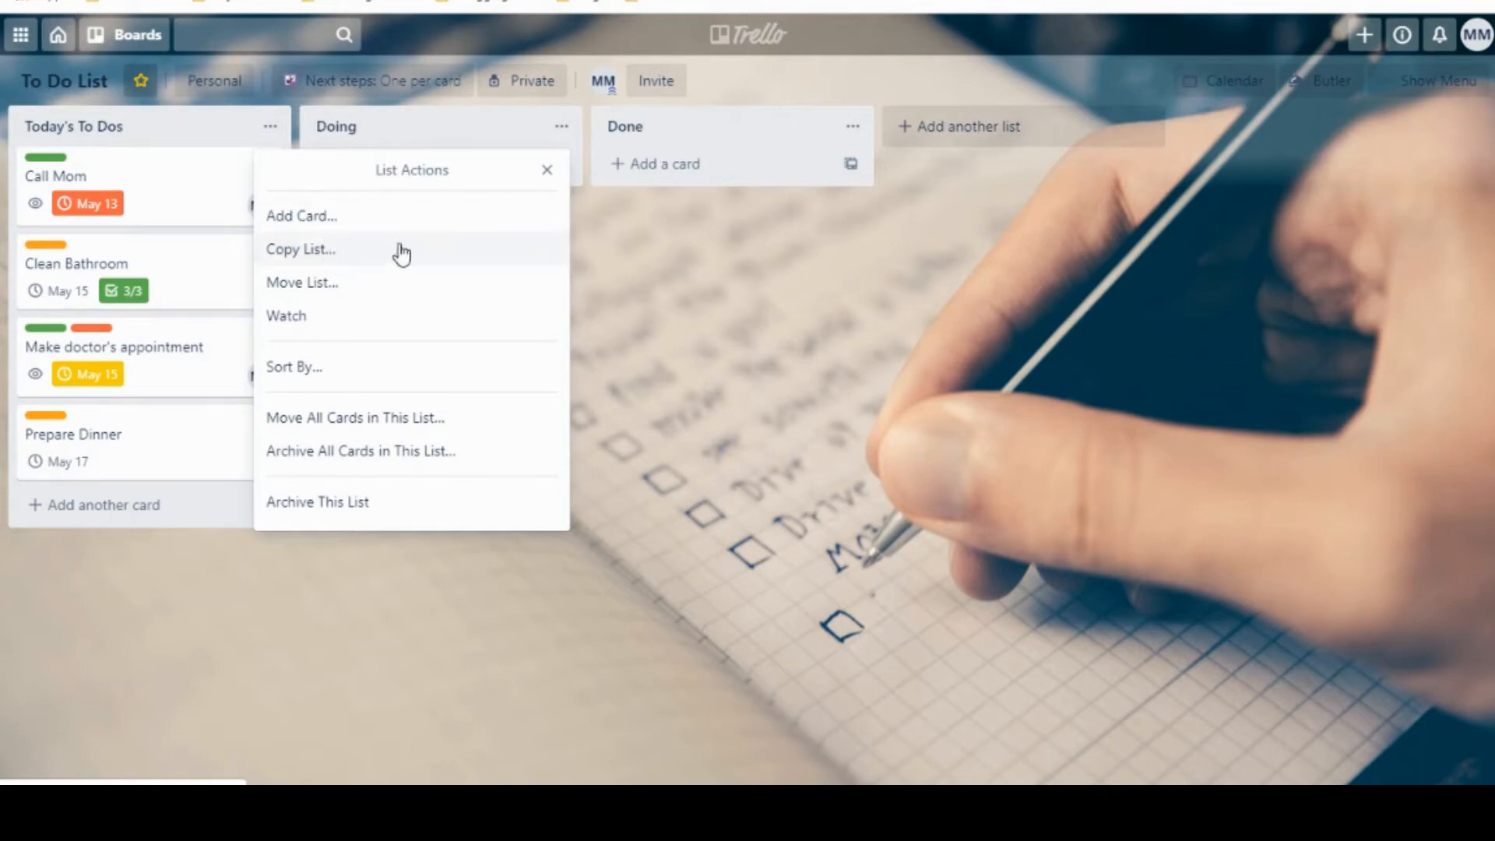
{"action": "left_click", "coordinate": [321, 258]}
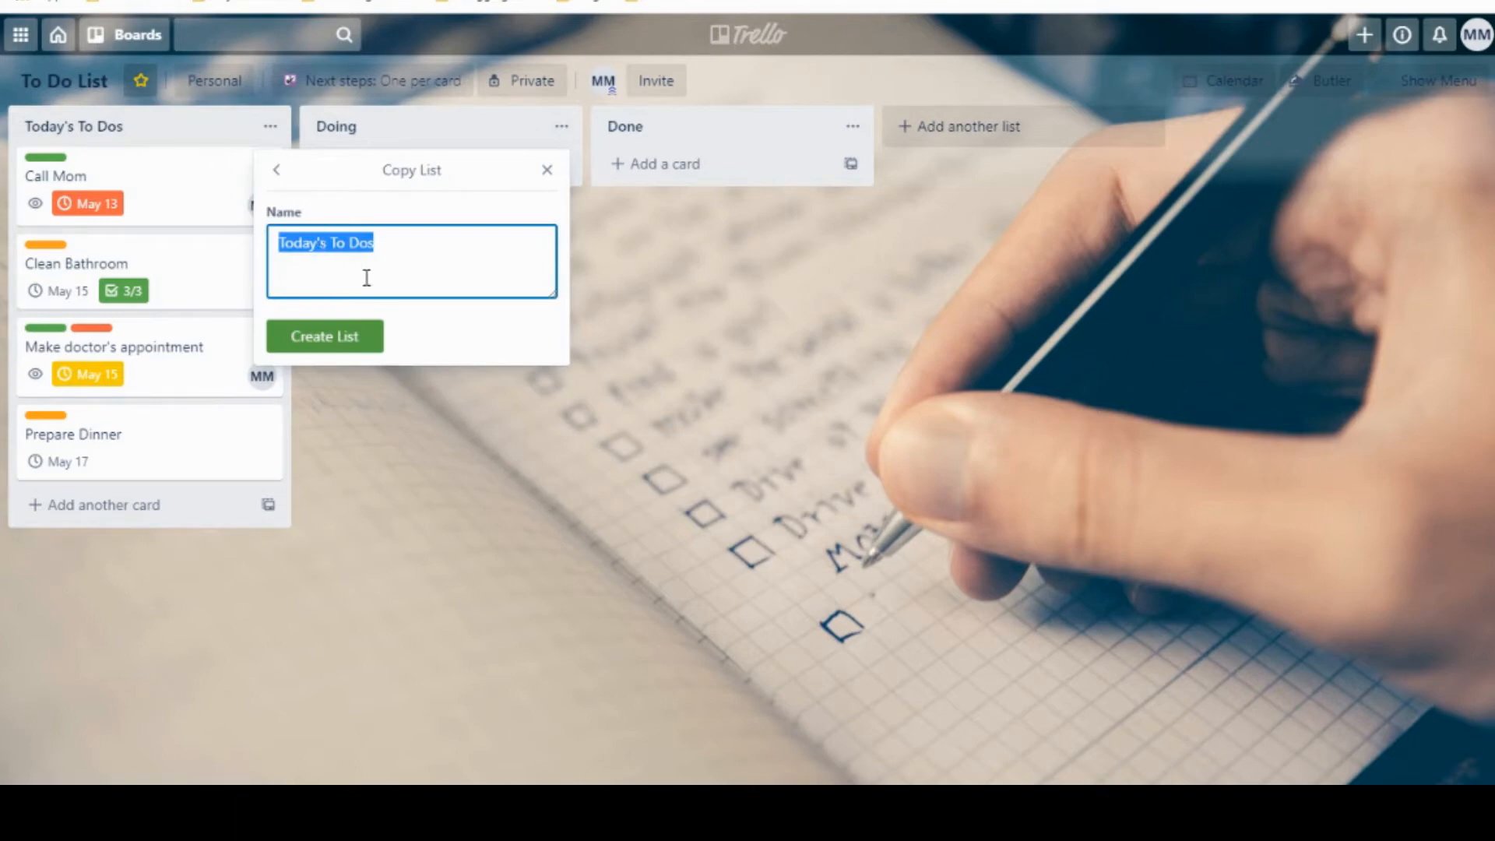
{"action": "left_click", "coordinate": [280, 179]}
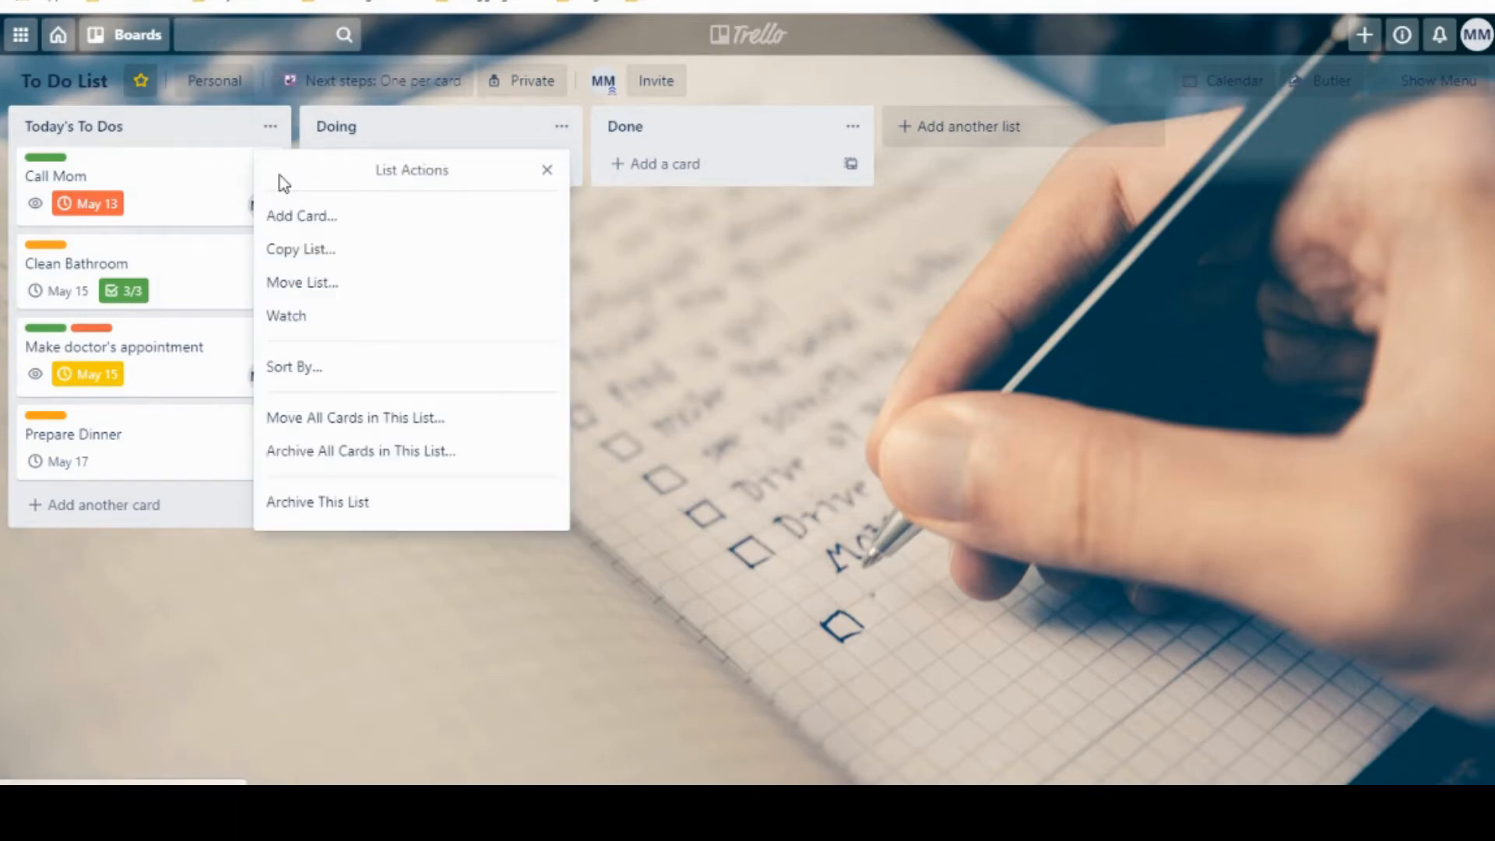
{"action": "left_click", "coordinate": [338, 284]}
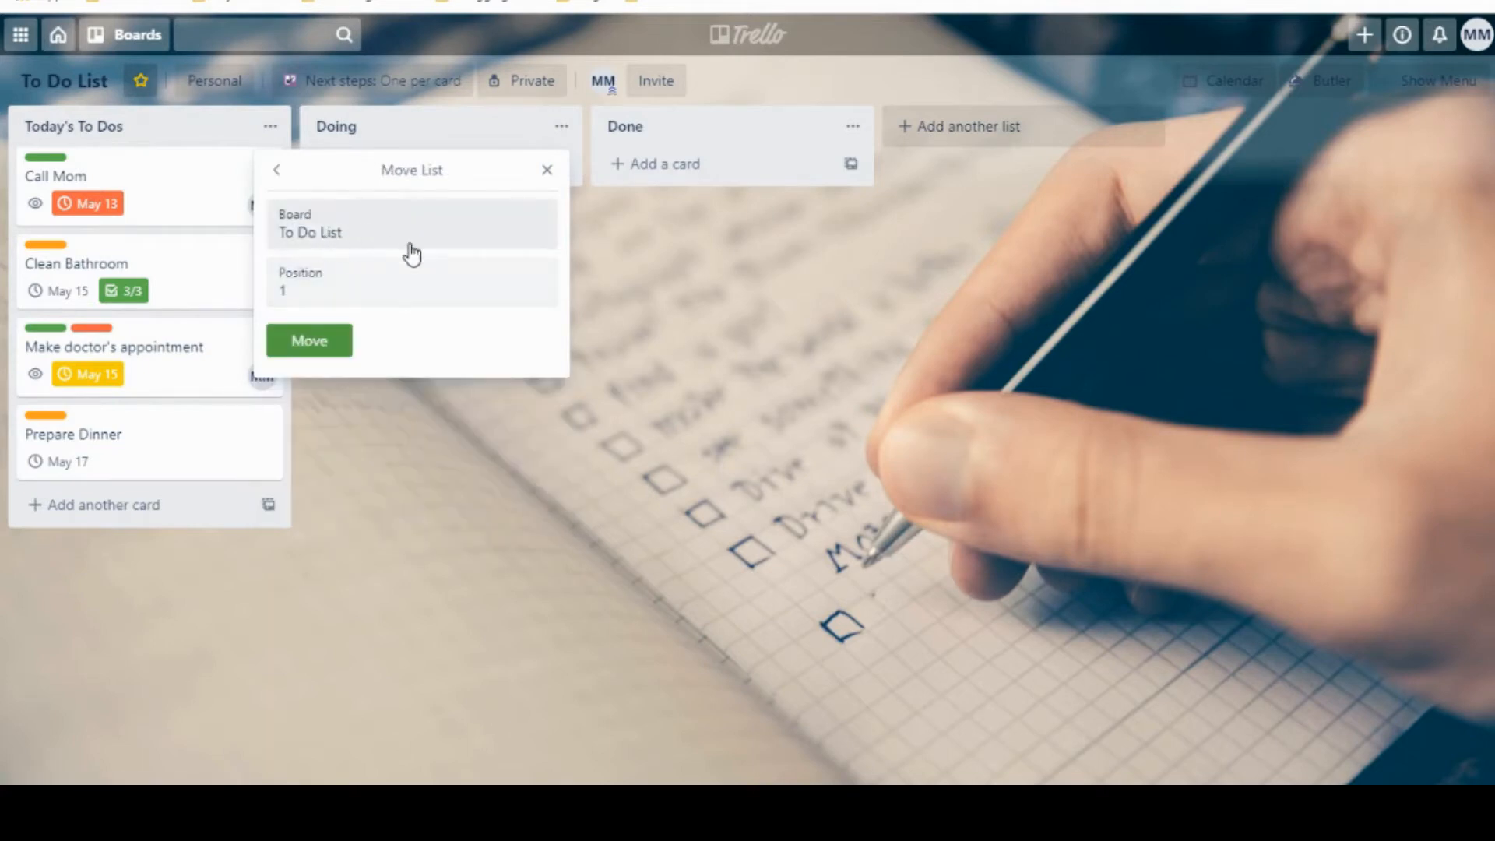
{"action": "left_click", "coordinate": [274, 170]}
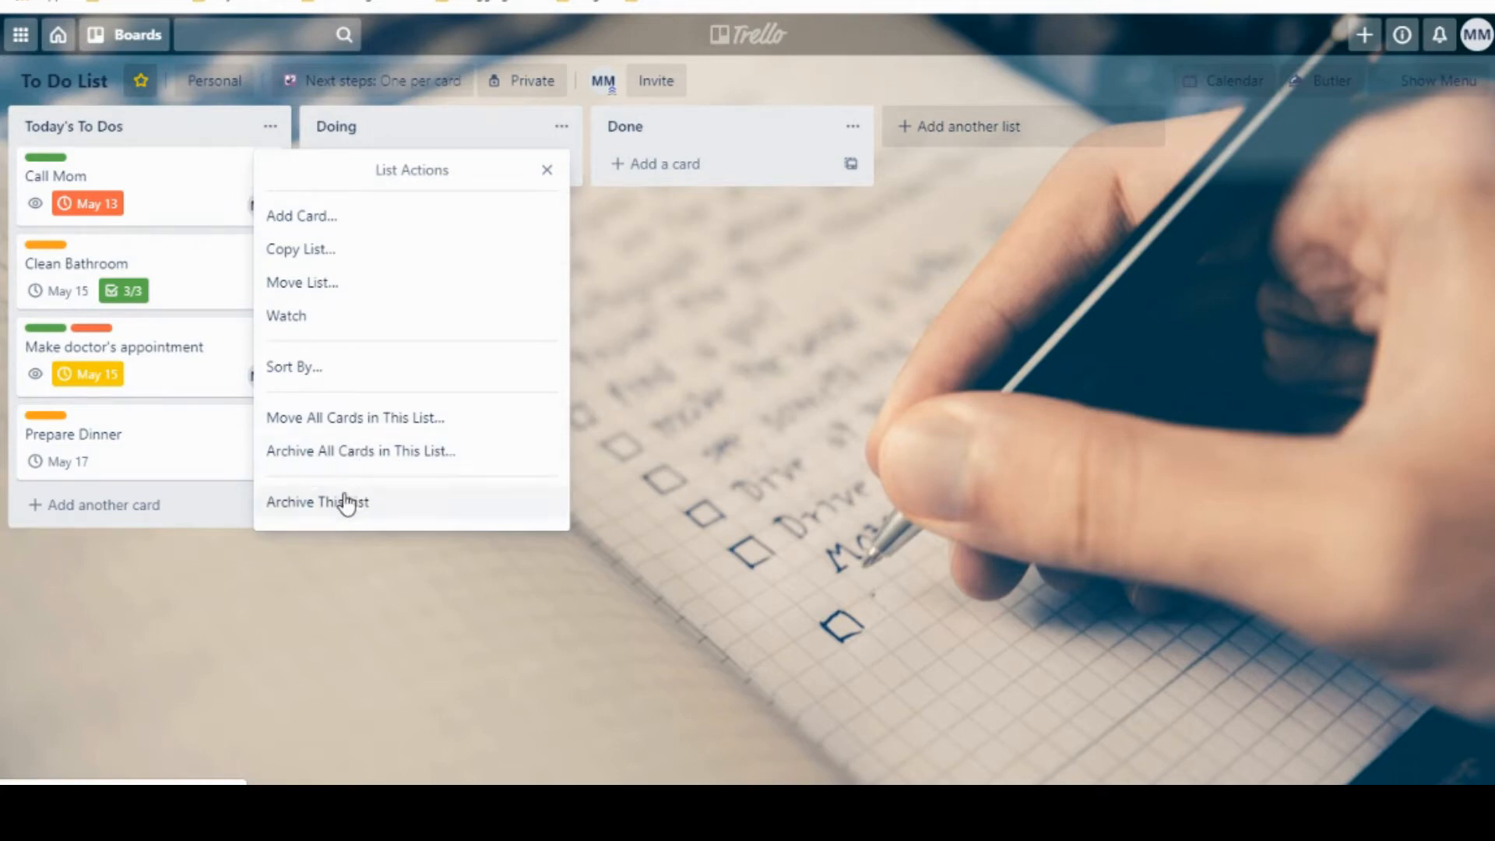
Step: View the Add List form from the empty board background and close it without adding a list
{"action": "left_click", "coordinate": [721, 326]}
{"action": "double_click", "coordinate": [703, 315]}
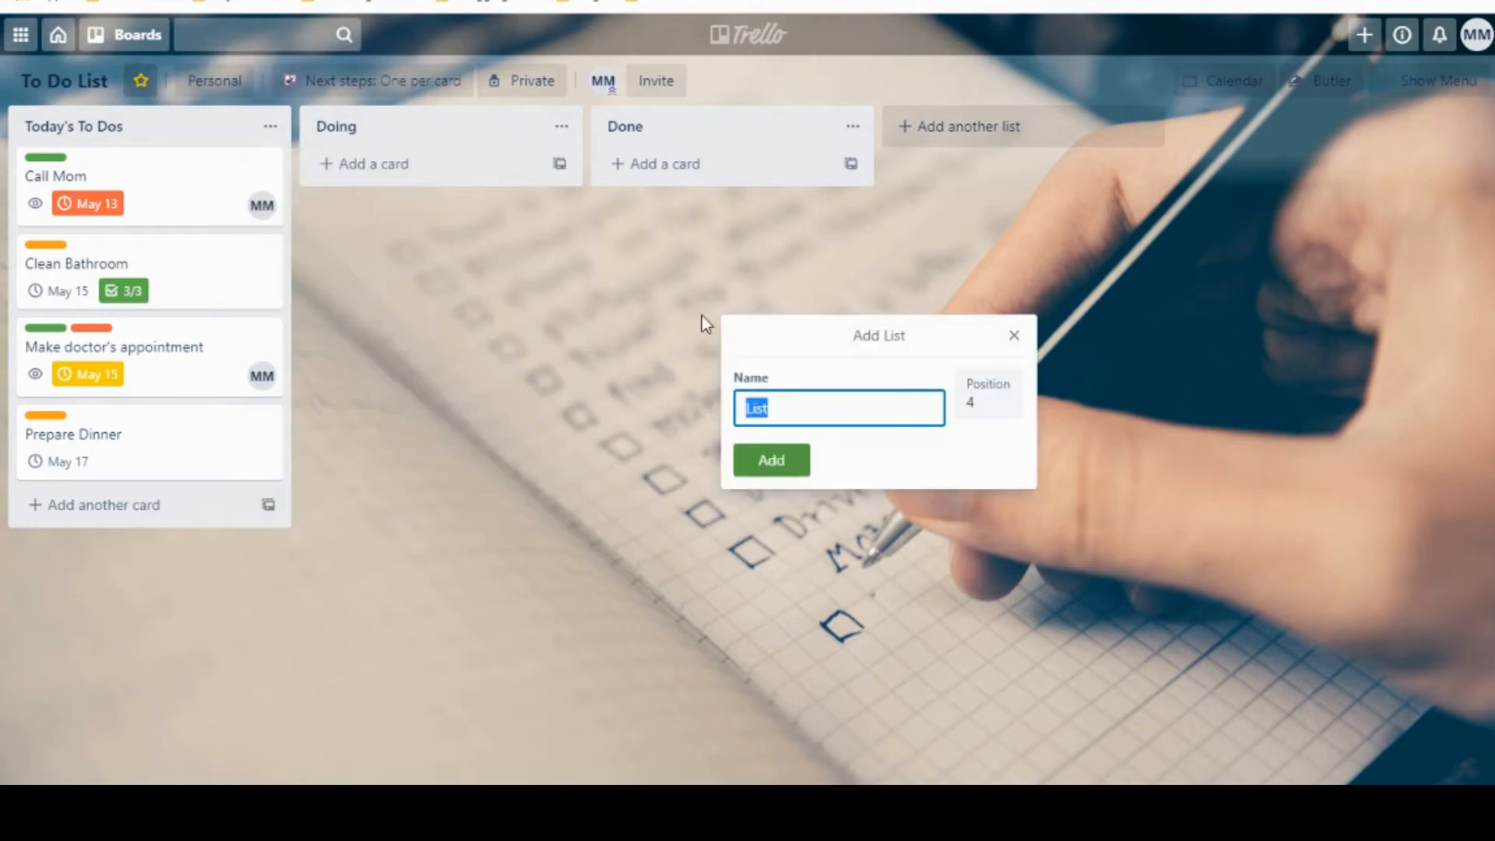
{"action": "left_click", "coordinate": [1013, 334]}
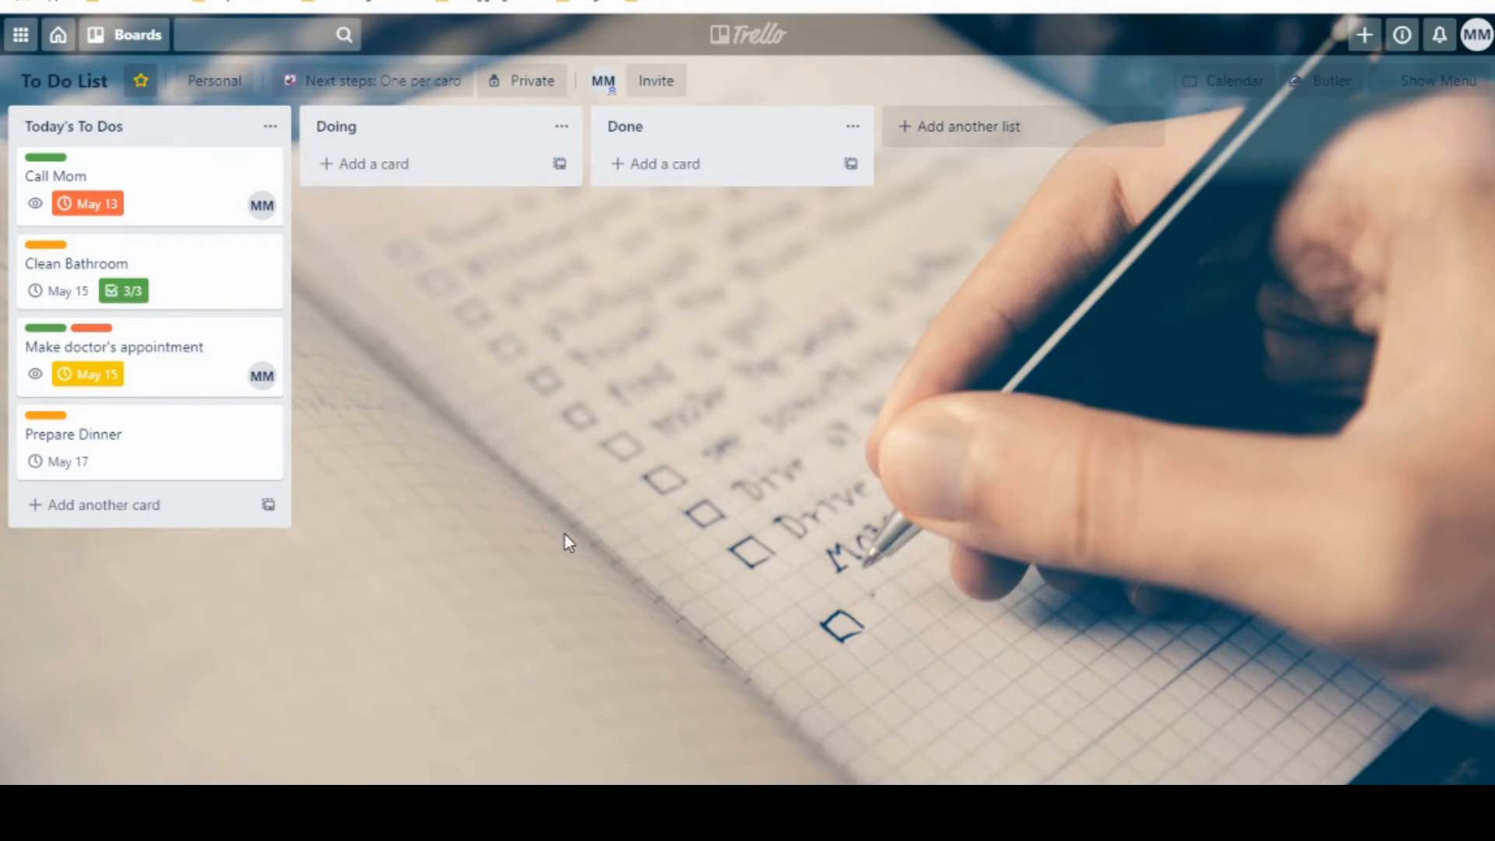
Step: Open the Call Mom card's description for editing and consult the Markdown formatting help
{"action": "left_click", "coordinate": [190, 183]}
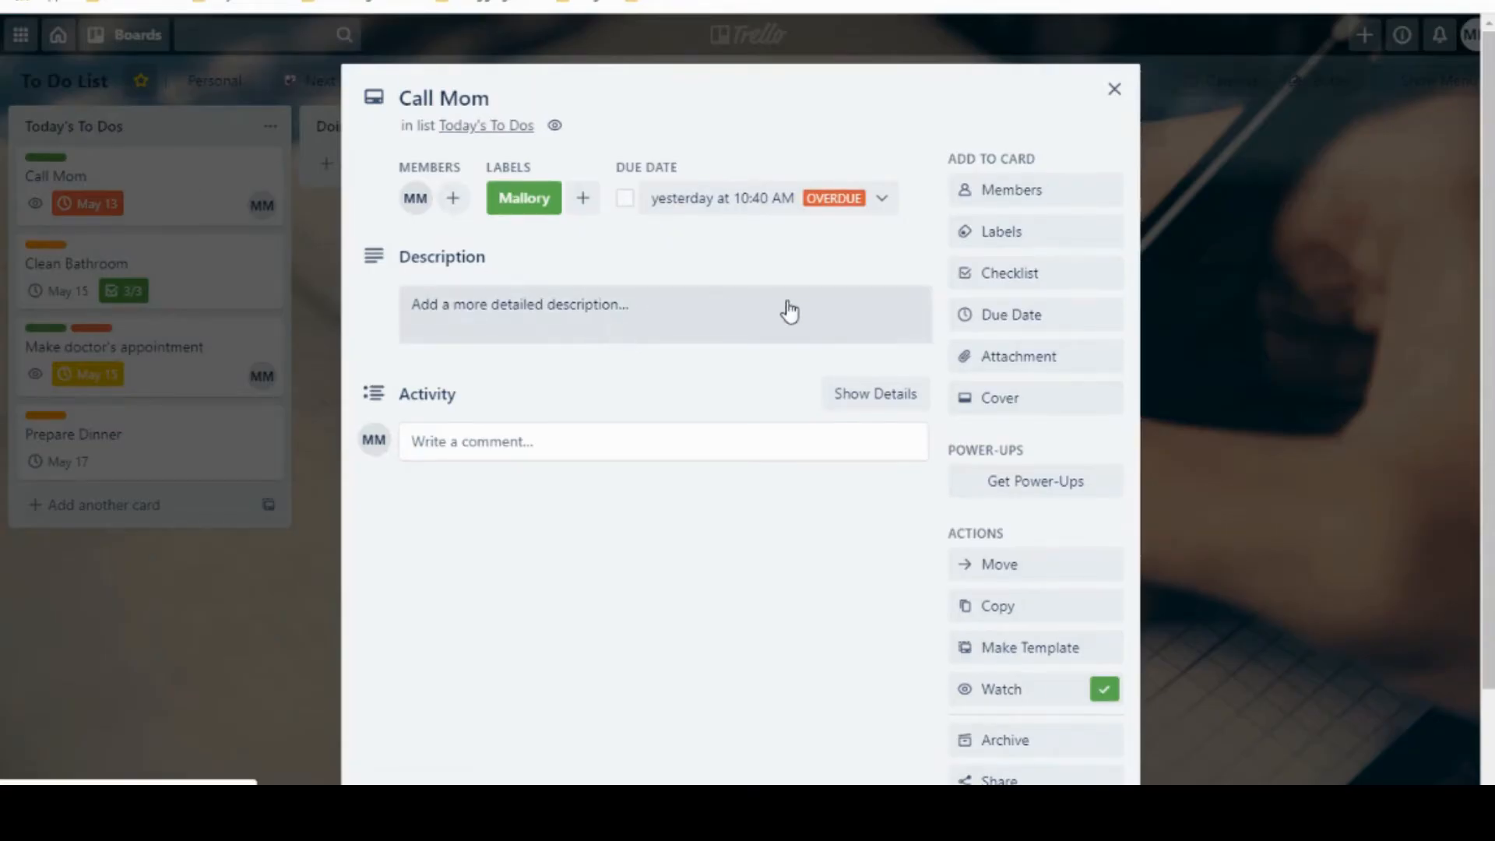
{"action": "left_click", "coordinate": [639, 320]}
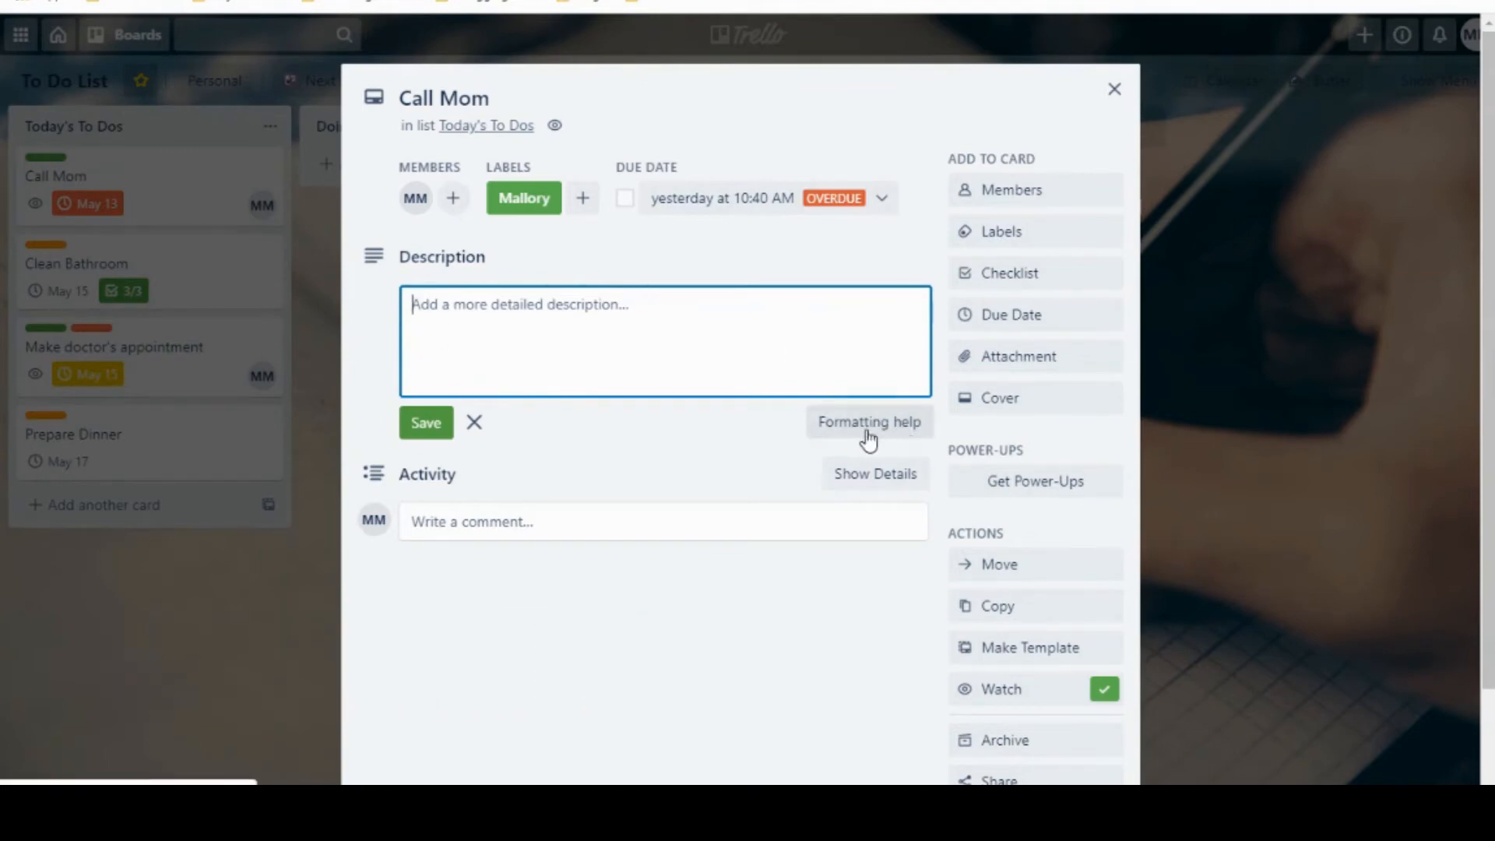
{"action": "left_click", "coordinate": [906, 434]}
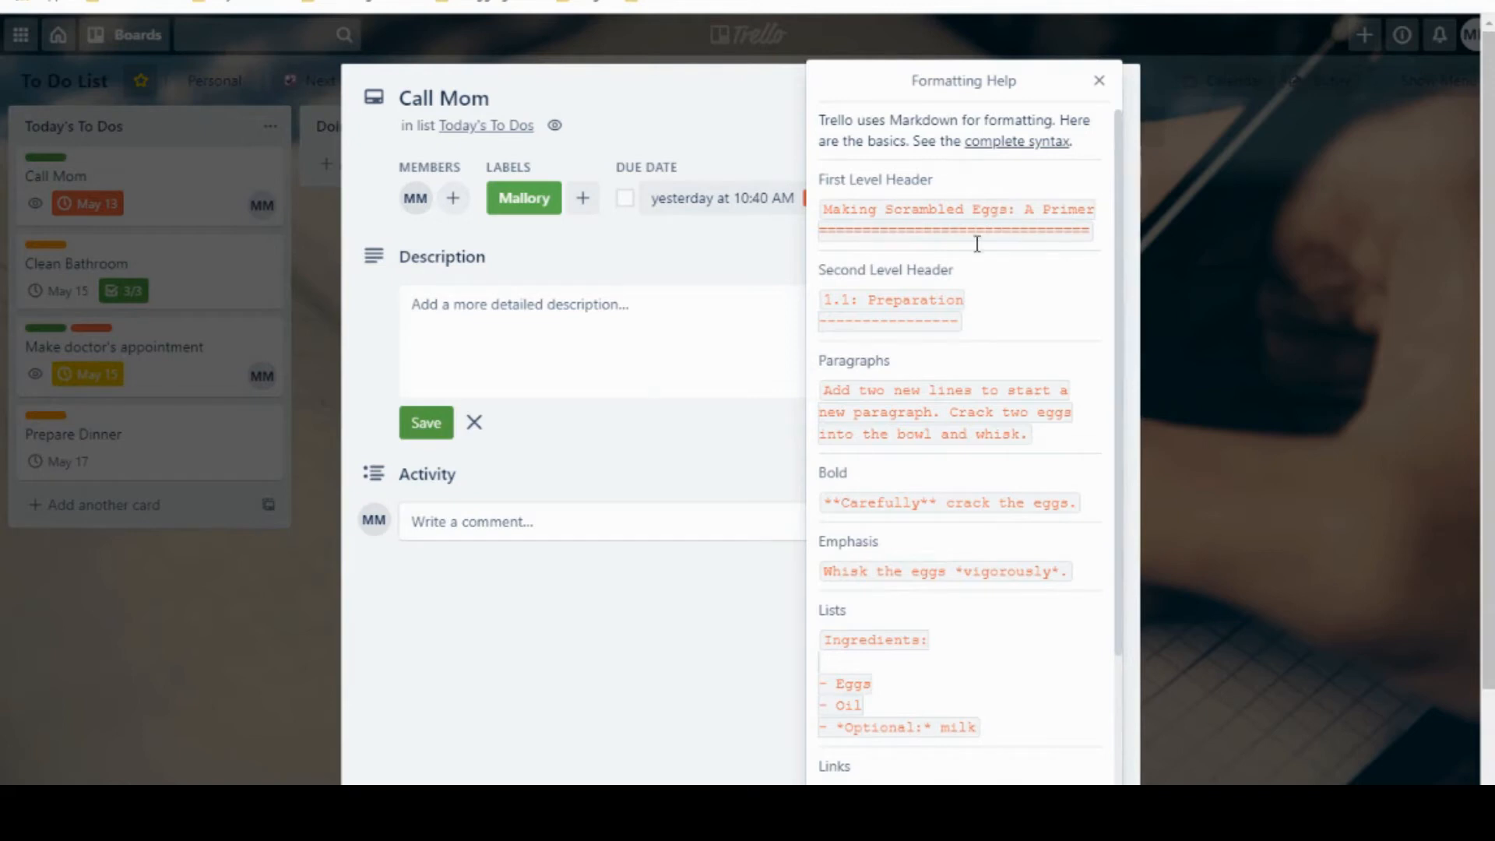
Step: Enter "Header" underlined with equals signs and "Sub-Header" underlined with hyphens in the Call Mom description
{"action": "left_click", "coordinate": [638, 306]}
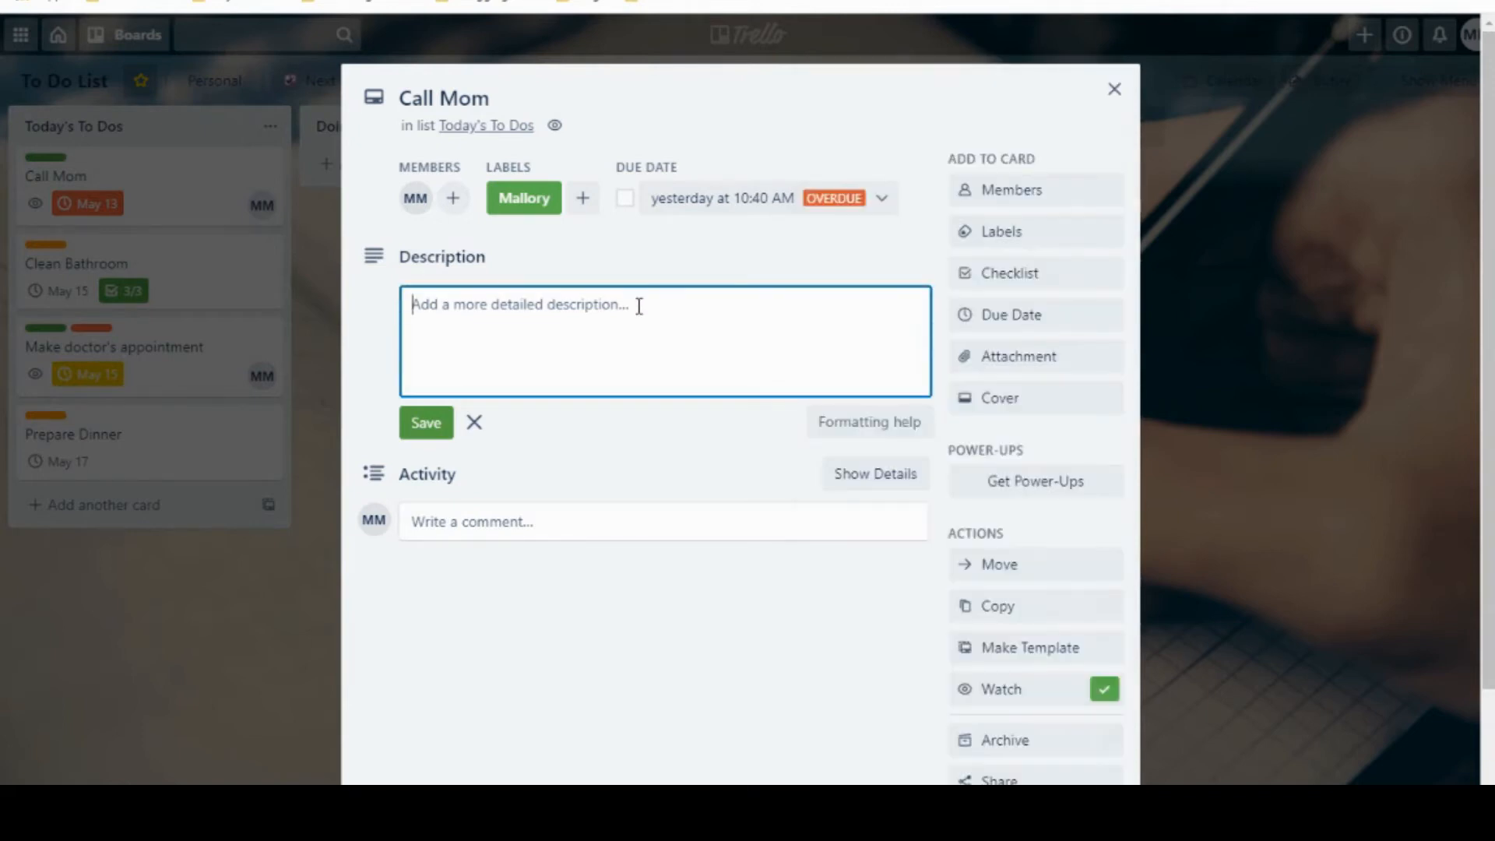
{"action": "type", "text": "Header"}
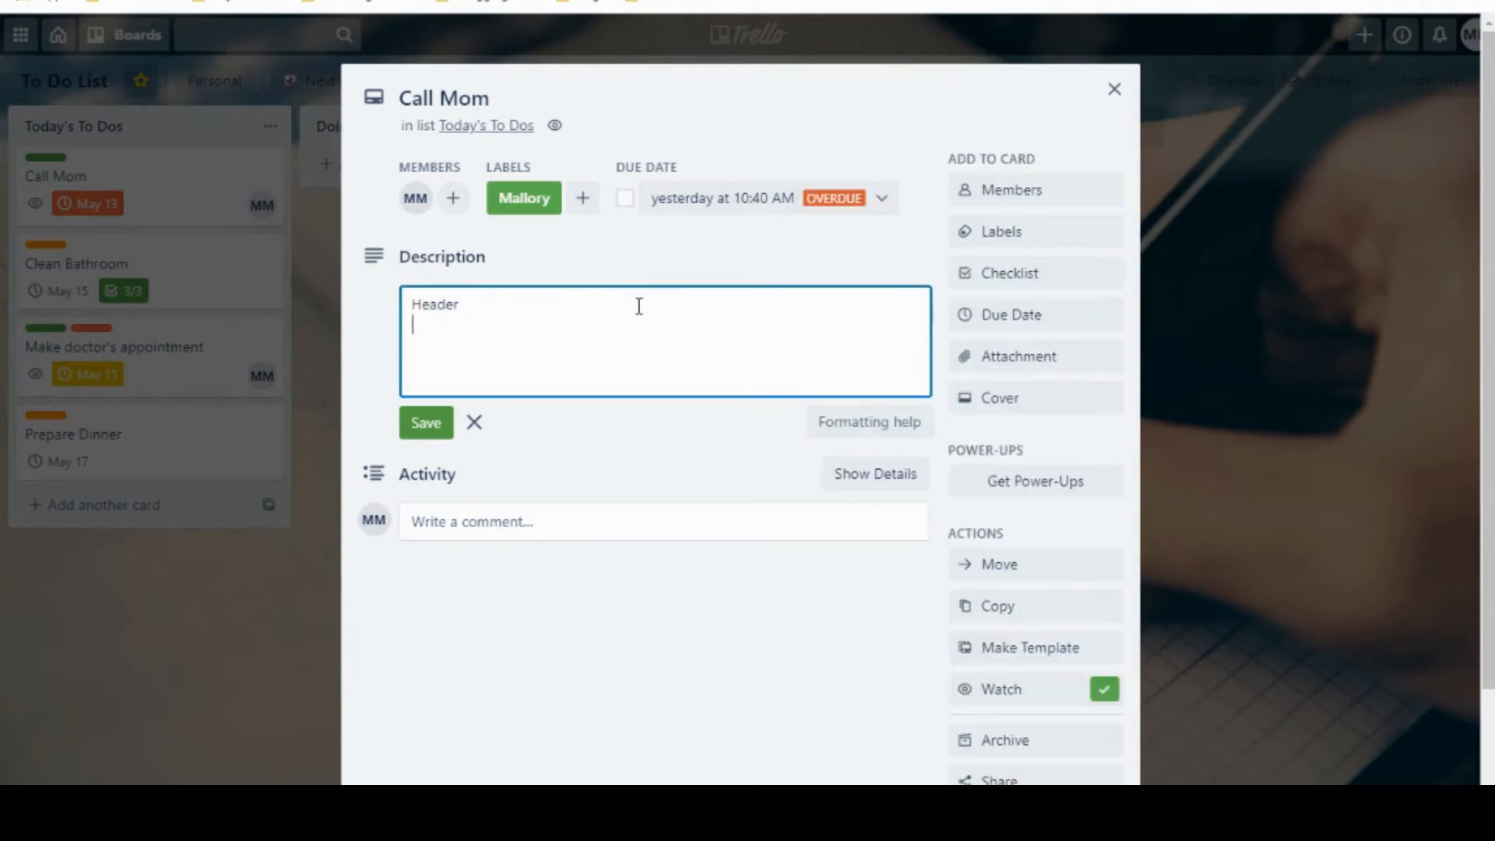
{"action": "type", "text": " ============"}
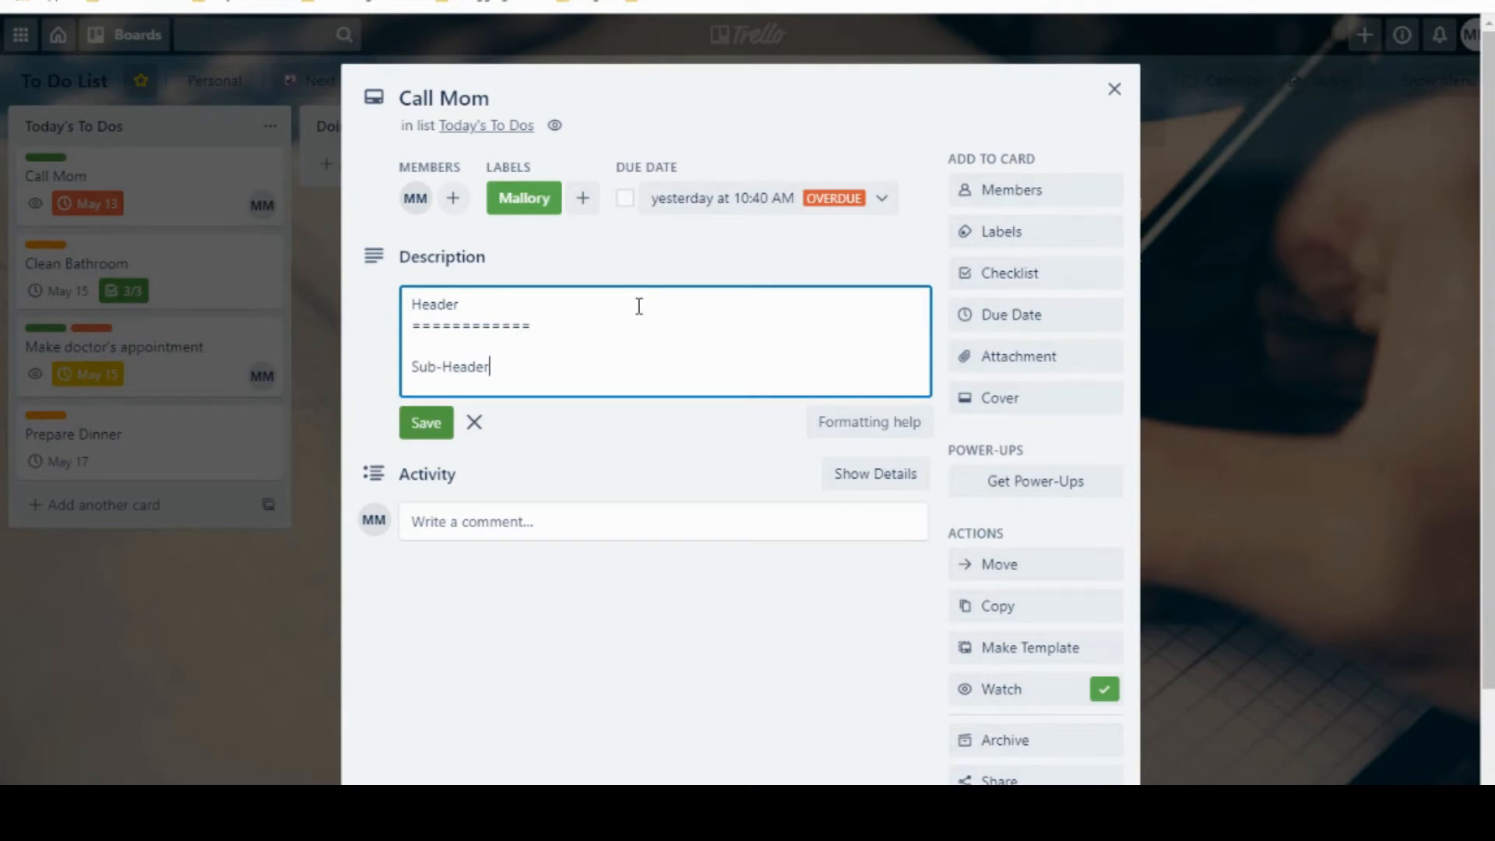
{"action": "type", "text": "Sub-Header"}
{"action": "key", "text": "Return"}
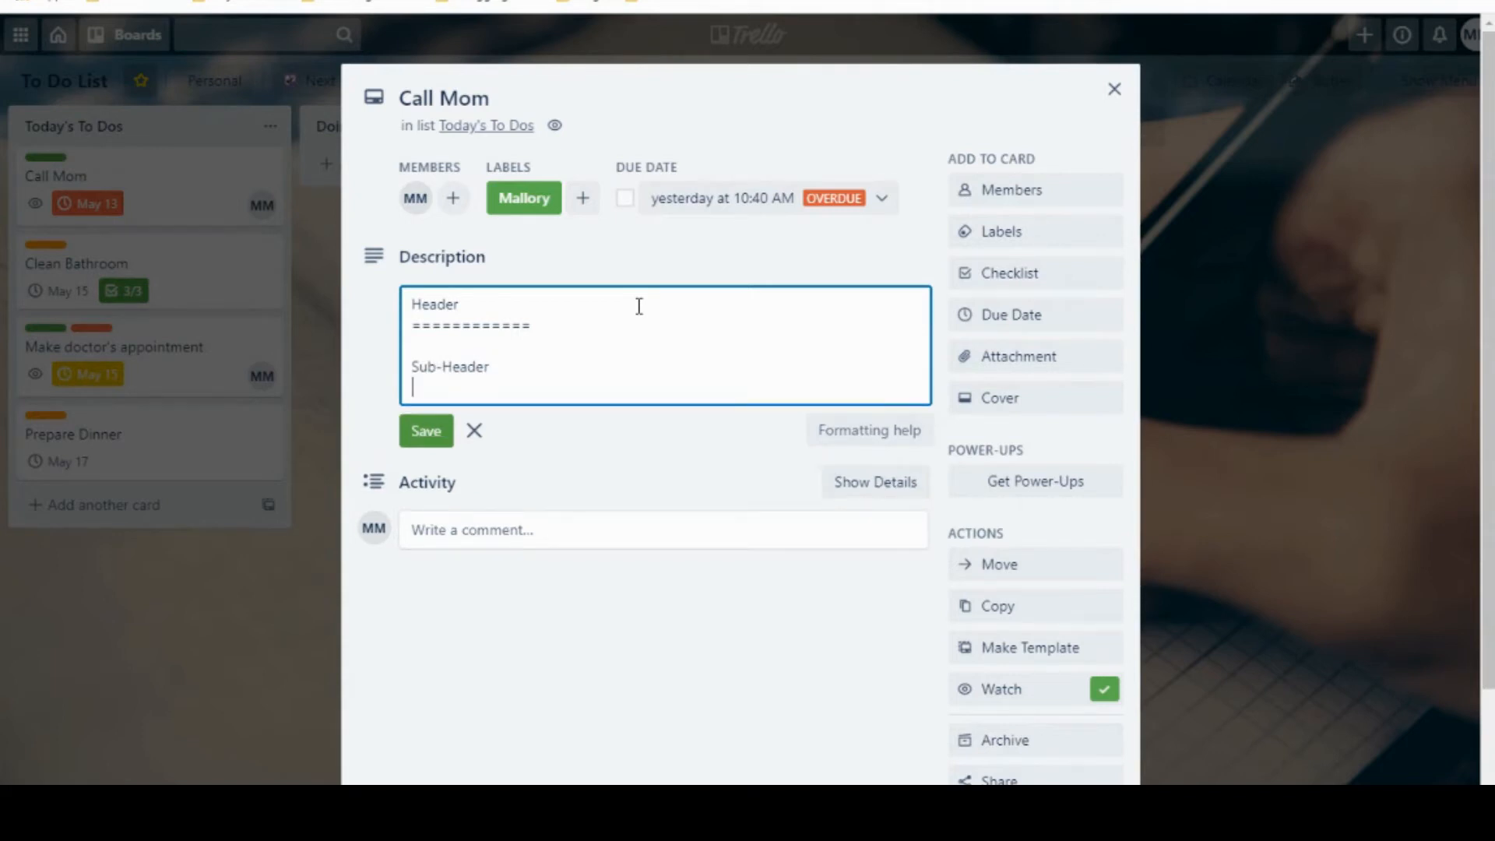
{"action": "type", "text": "---------------"}
{"action": "key", "text": "Return"}
{"action": "key", "text": "Return"}
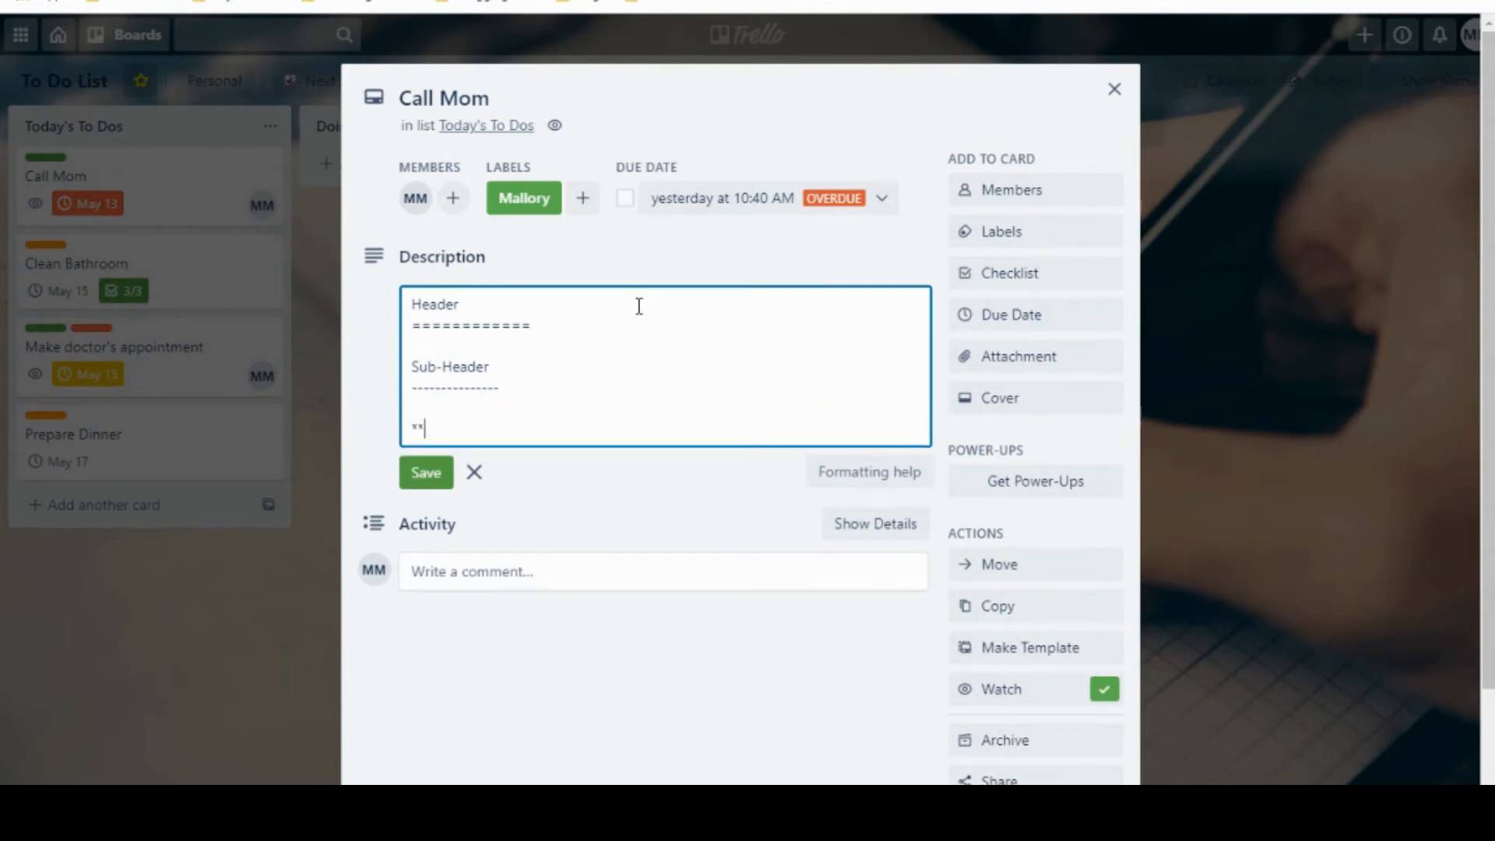
Step: Add the lines **BOLD** and *Italics* below the sub-header, separated by blank lines
{"action": "type", "text": "BOLD"}
{"action": "key", "text": "Return"}
{"action": "key", "text": "Return"}
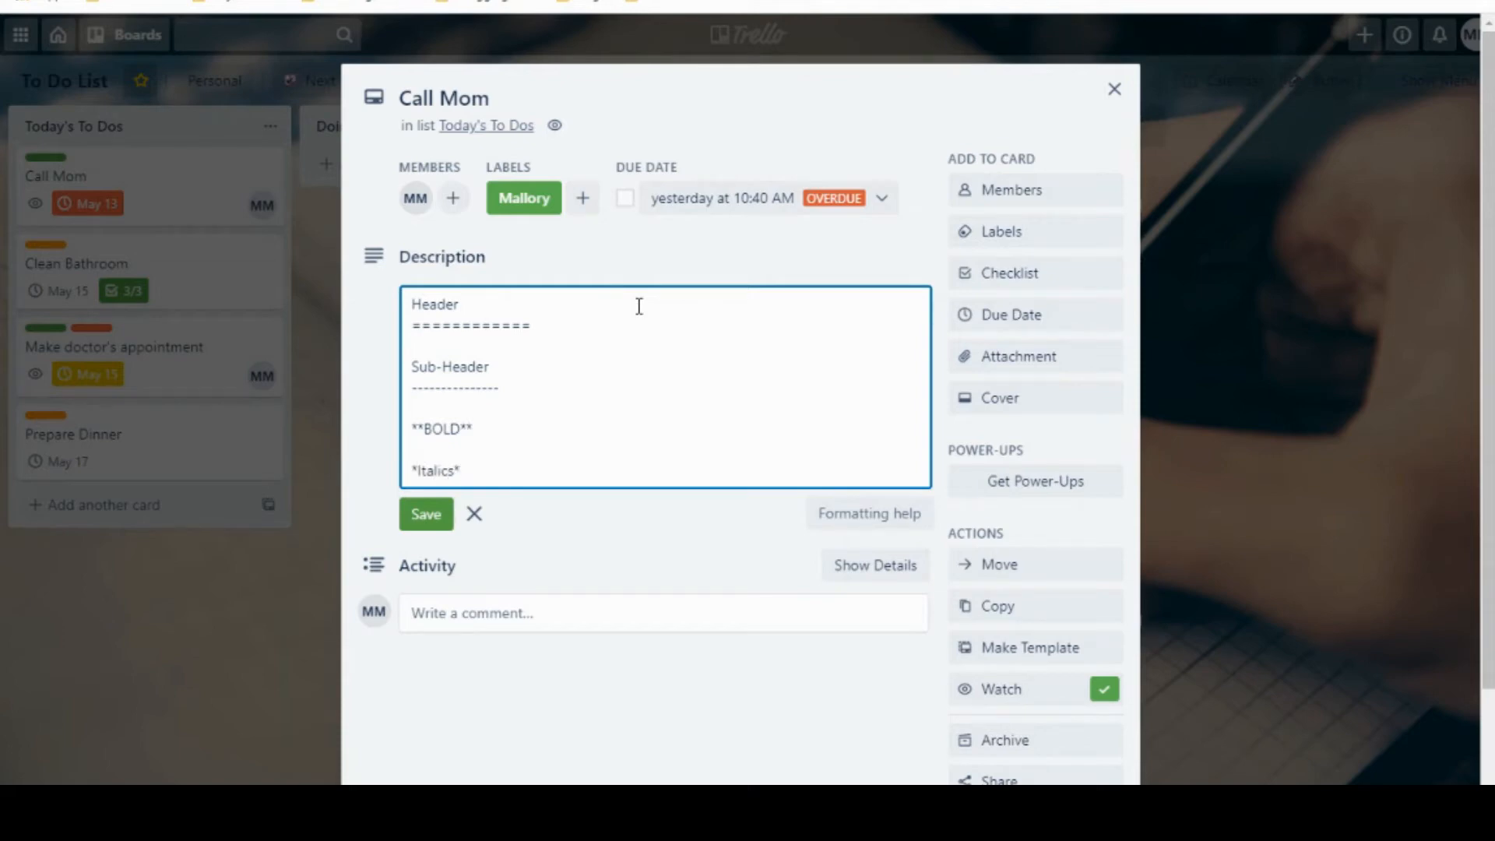
{"action": "key", "text": "Return"}
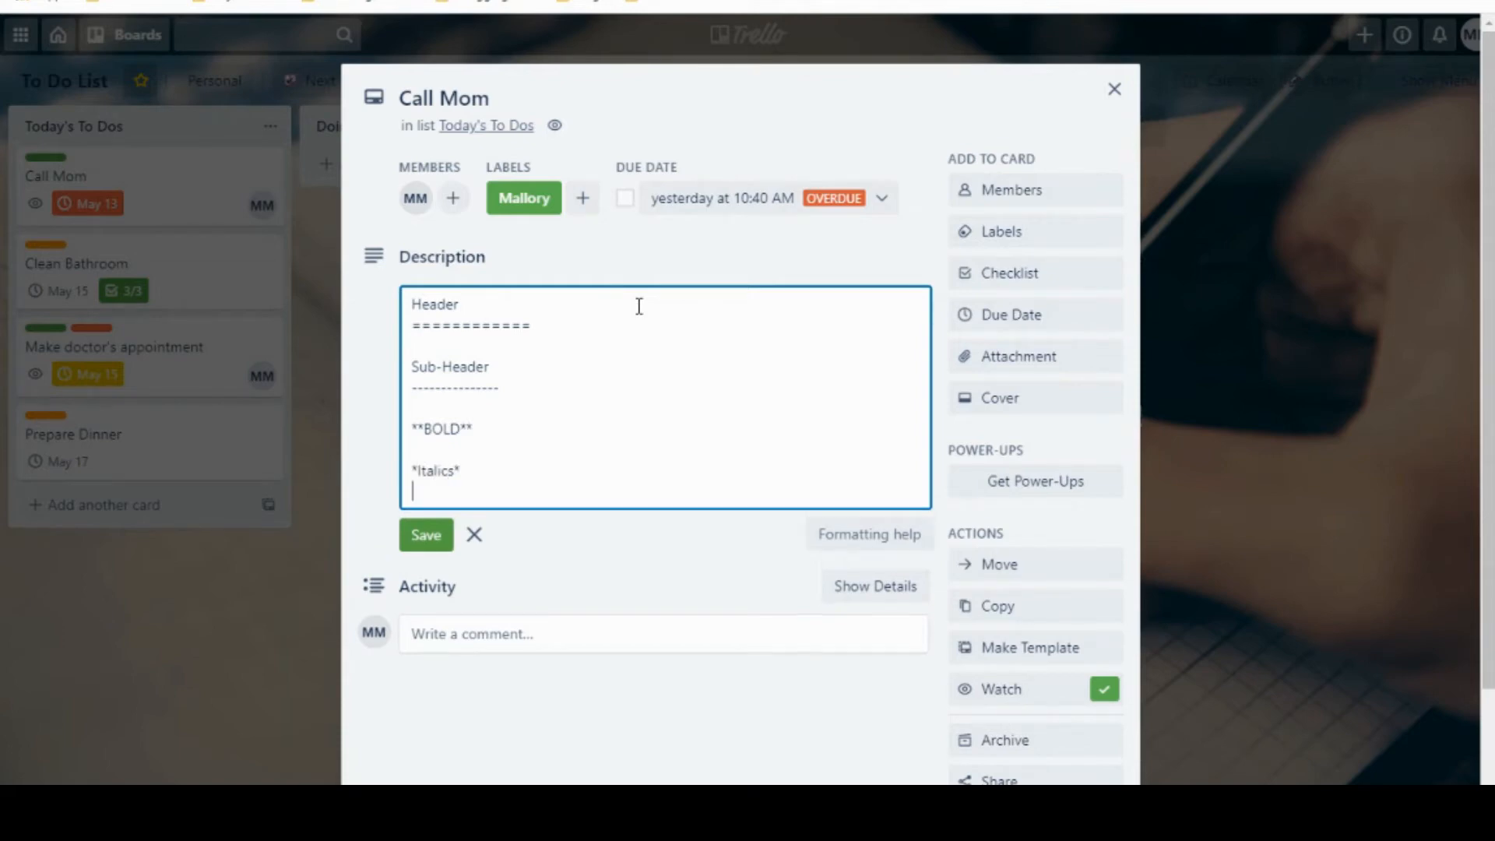
{"action": "key", "text": "Return"}
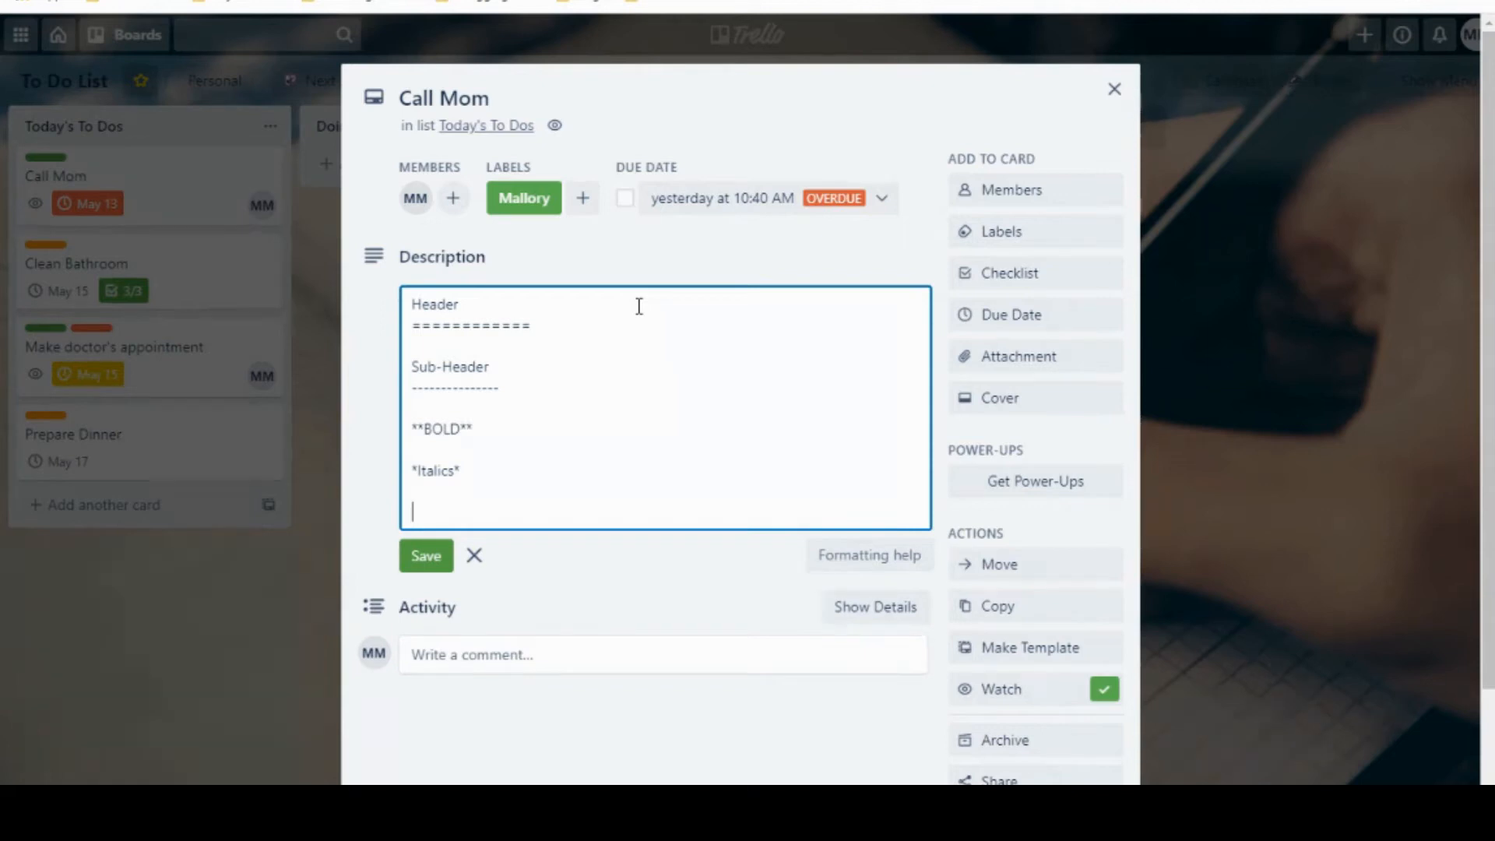
{"action": "key", "text": "BackSpace"}
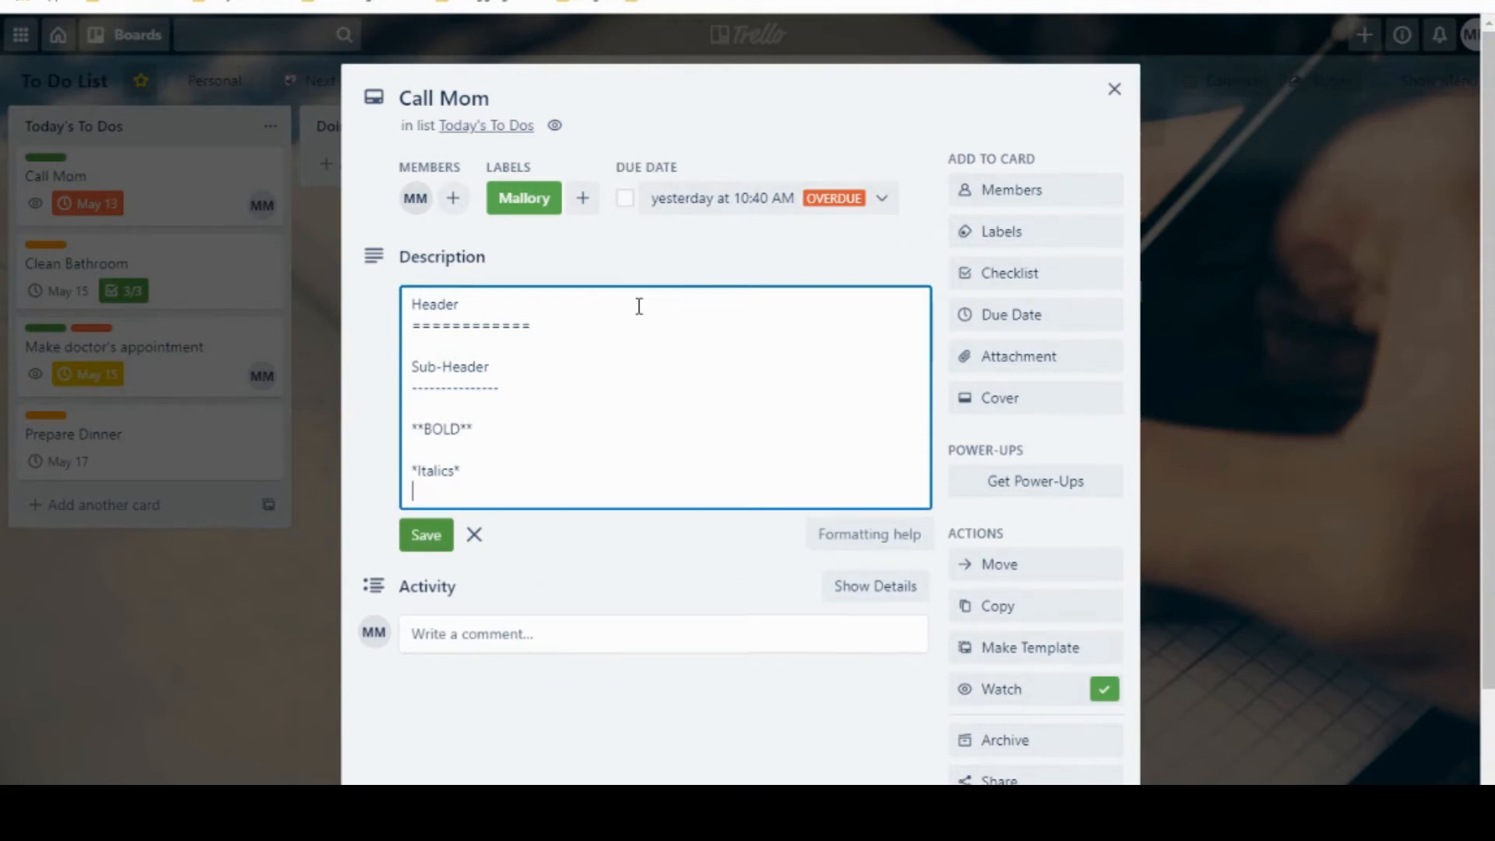
{"action": "key", "text": "Return"}
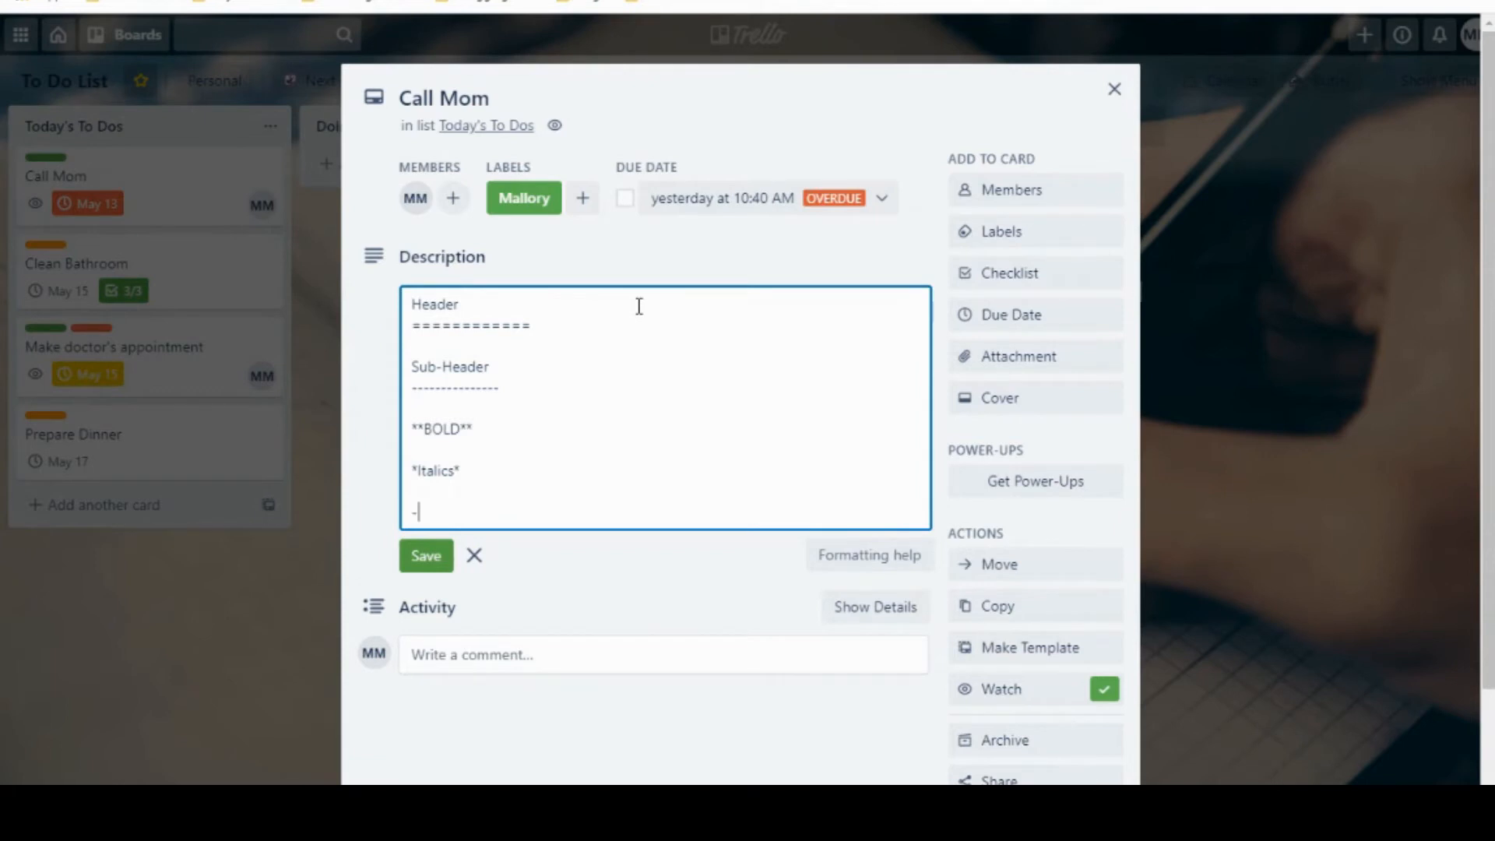
Step: Add the hyphenated list items Bullet 01, Bullet 02 and Bullet 03, and save the description
{"action": "type", "text": "- Bullet 01"}
{"action": "key", "text": "Return"}
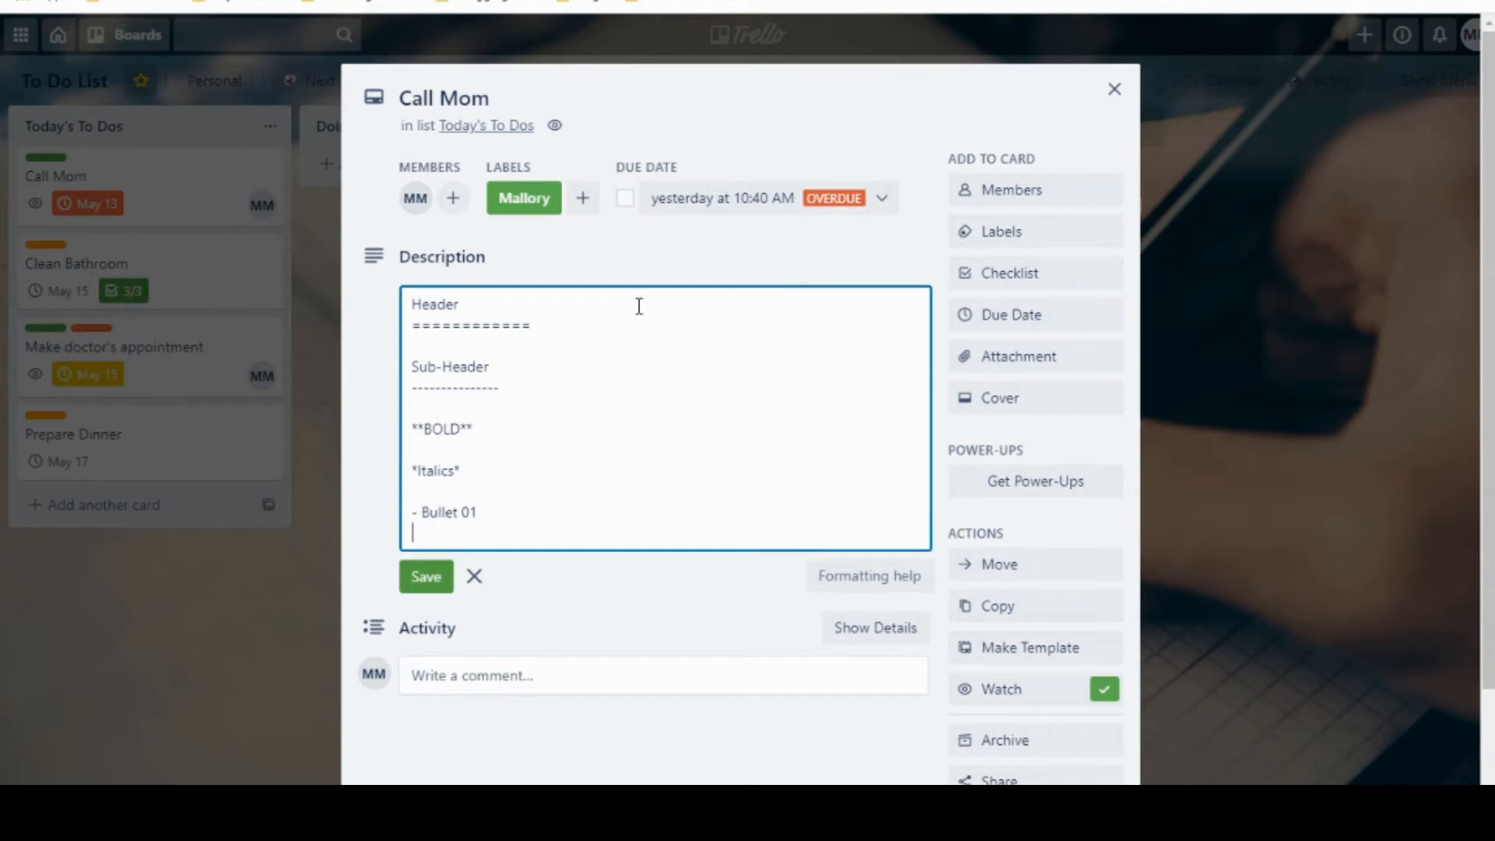
{"action": "key", "text": "Return"}
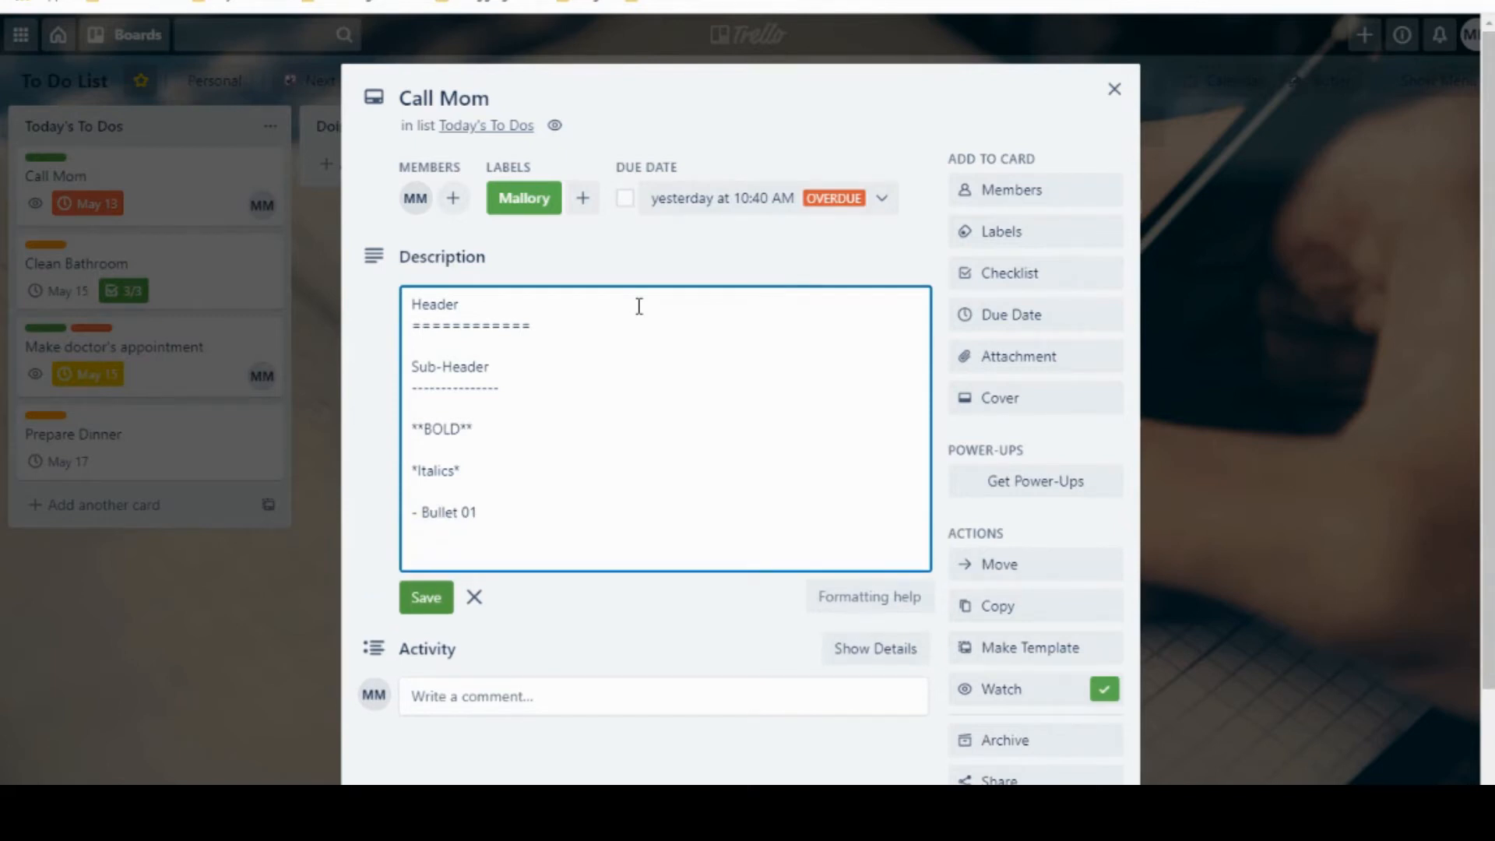
{"action": "type", "text": "- Bullet 02"}
{"action": "key", "text": "Return"}
{"action": "key", "text": "Return"}
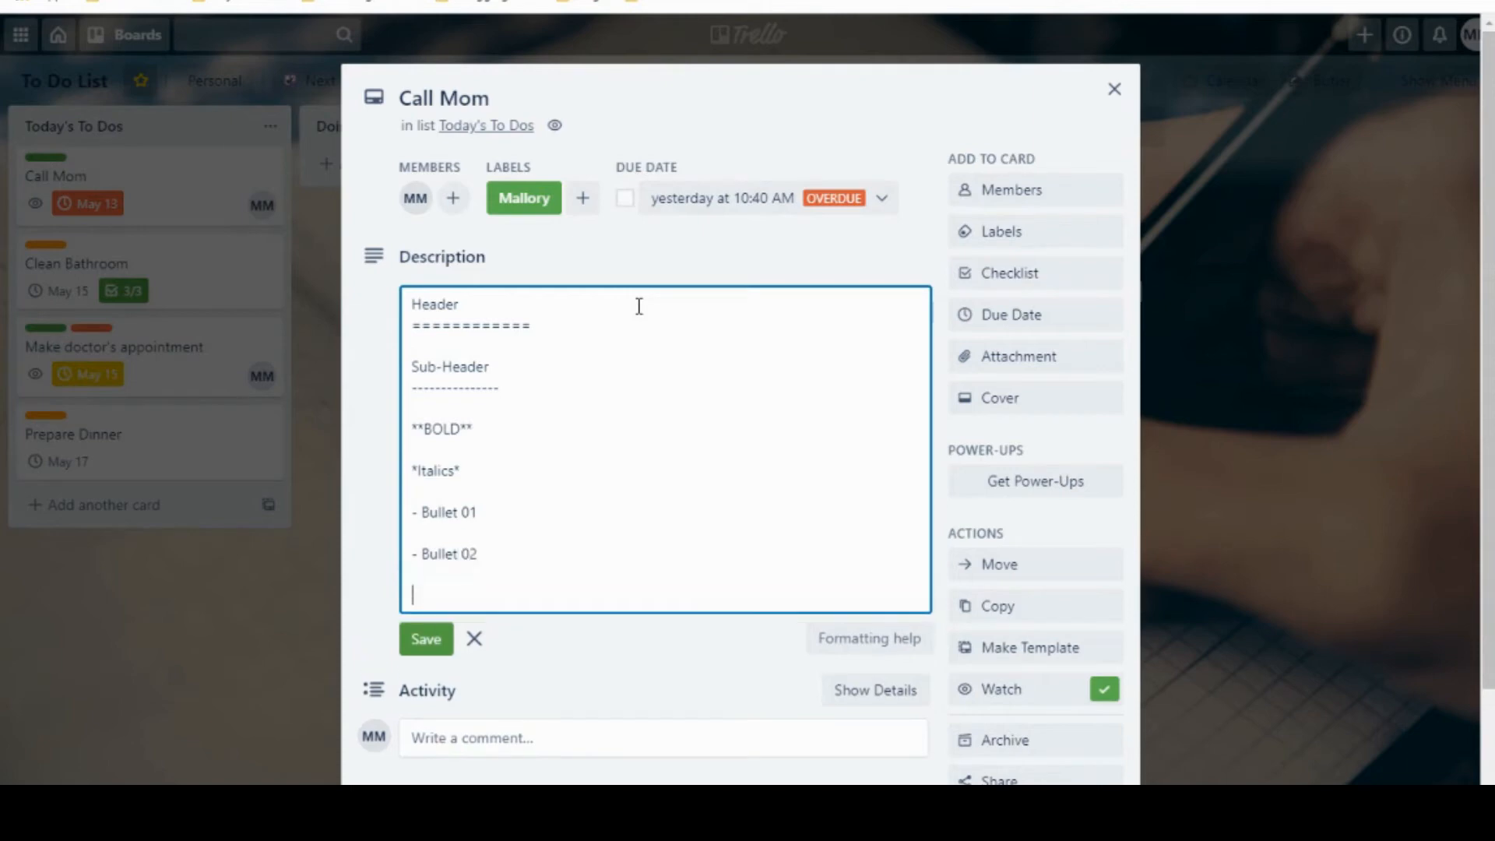
{"action": "type", "text": "- Bullet 03"}
{"action": "left_click", "coordinate": [425, 647]}
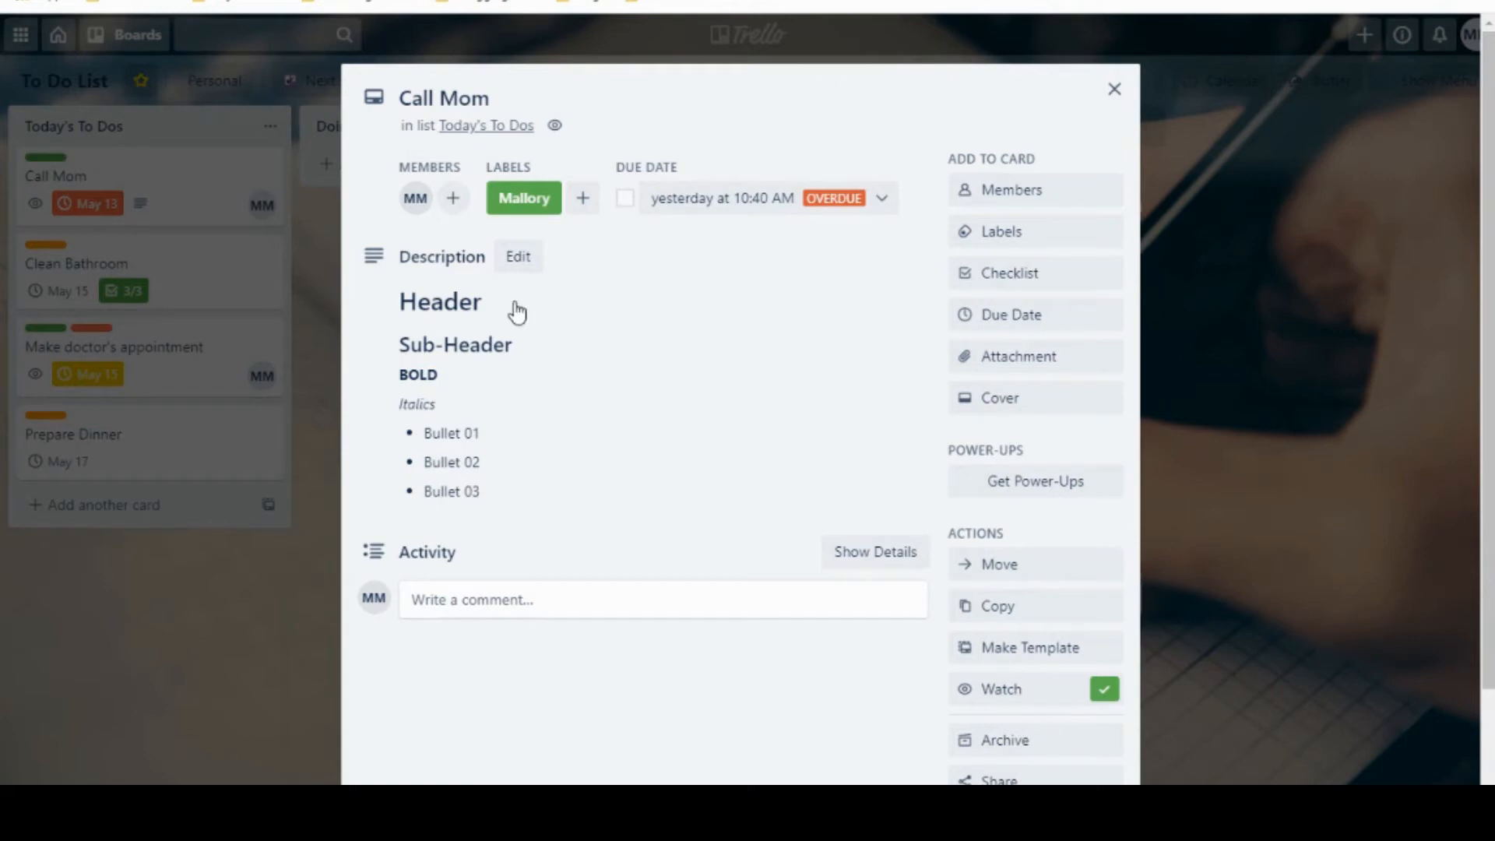
Step: Reopen the Call Mom description to review its Markdown and the formatting help, then save it and close the card
{"action": "left_click", "coordinate": [783, 467]}
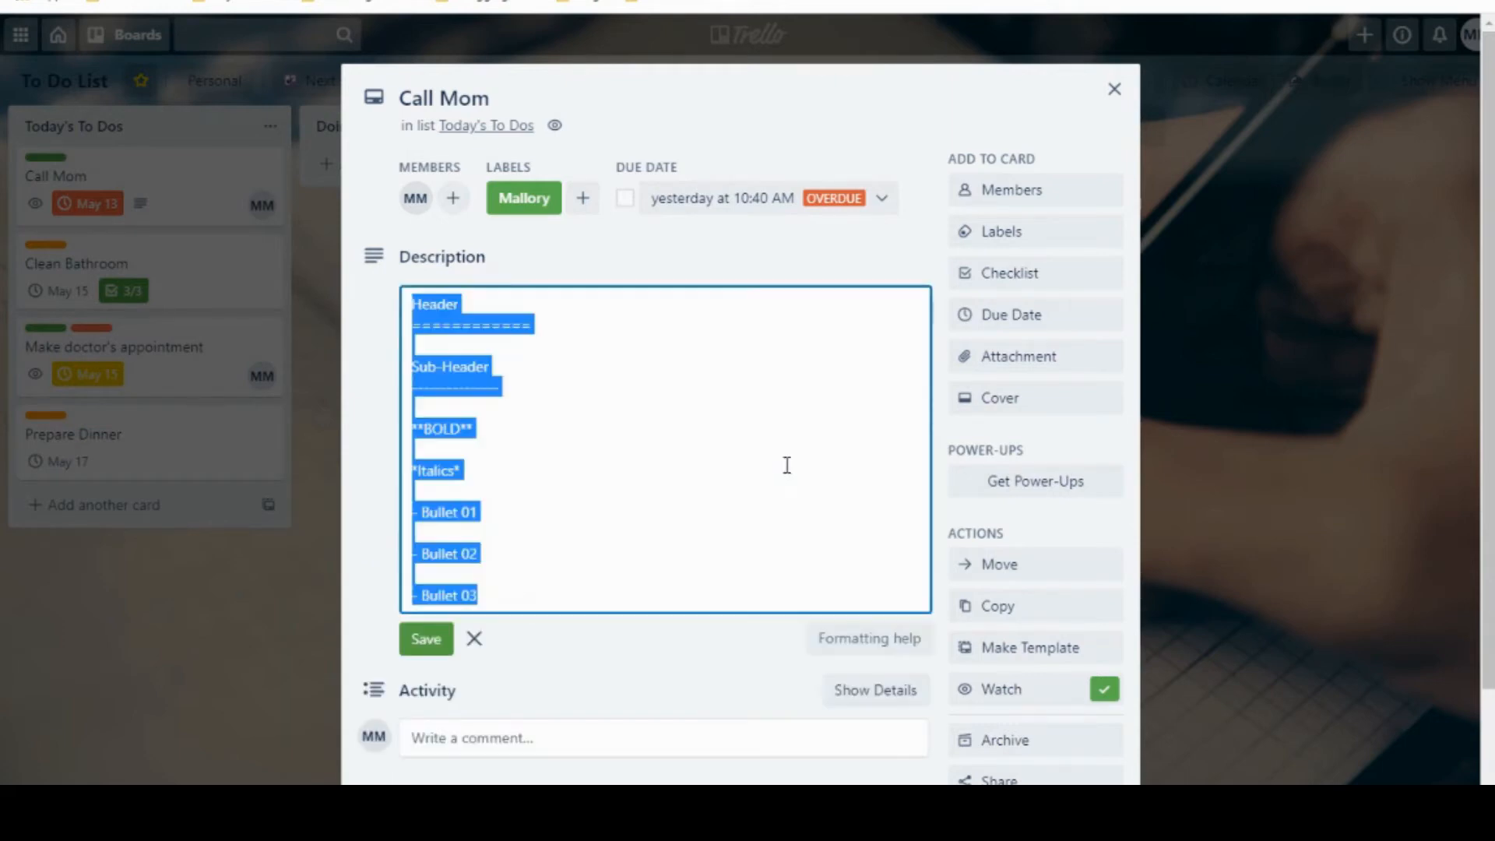
{"action": "left_click", "coordinate": [869, 641]}
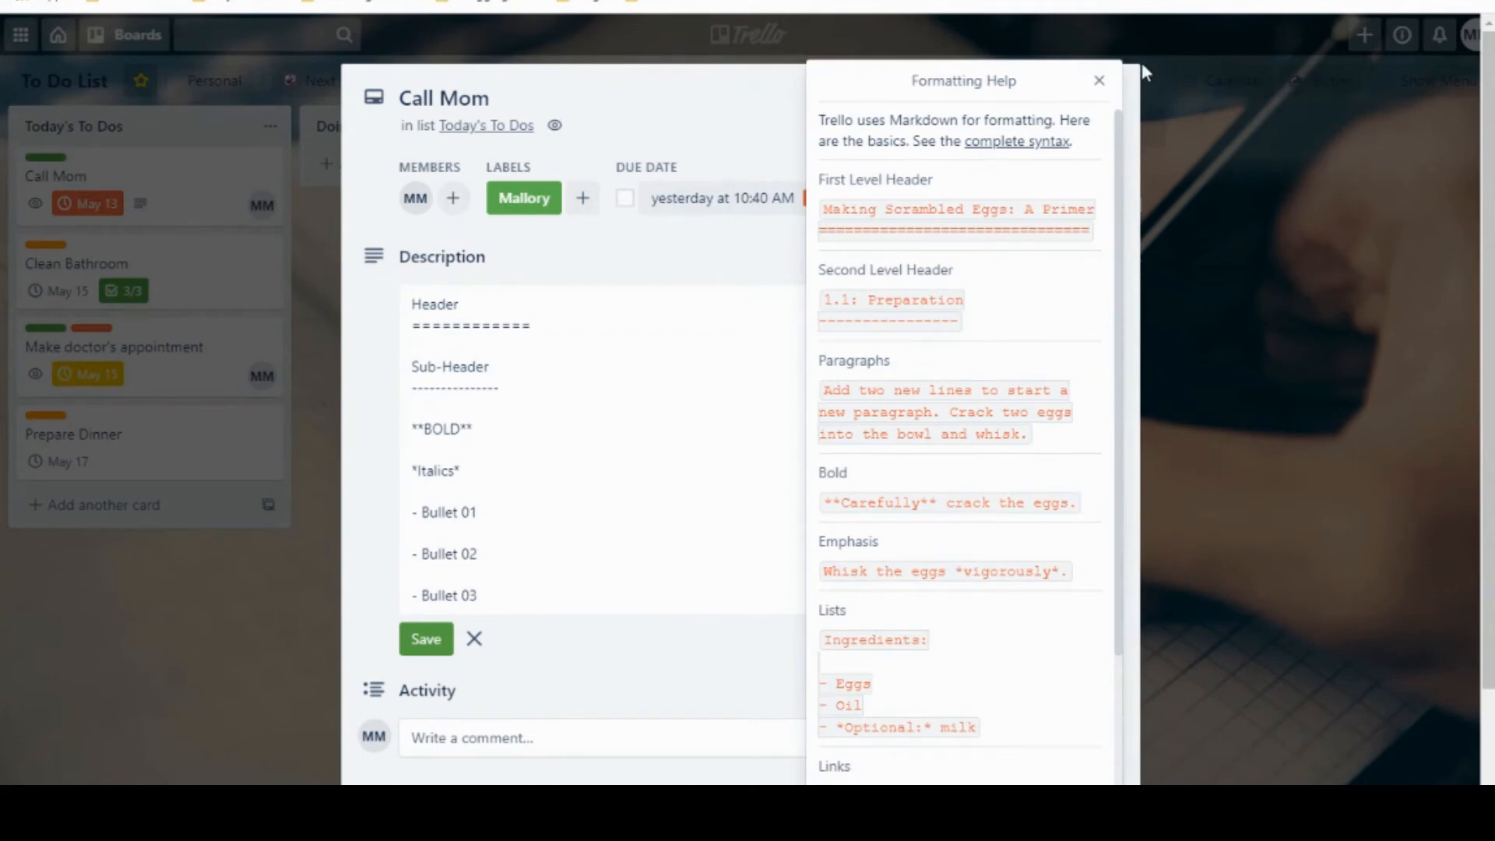
{"action": "left_click", "coordinate": [1099, 80]}
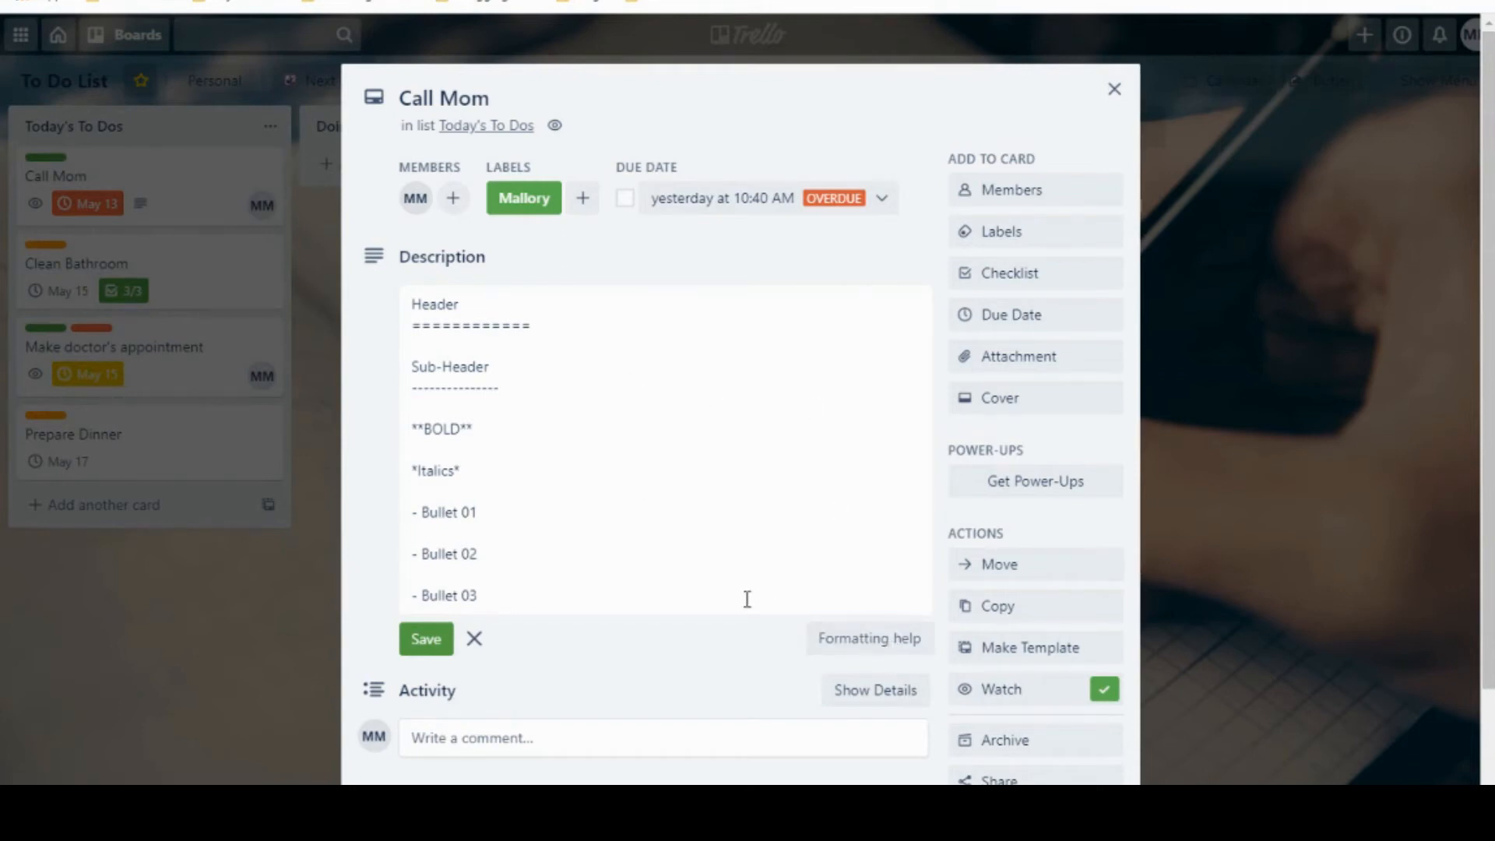
{"action": "left_click", "coordinate": [427, 638]}
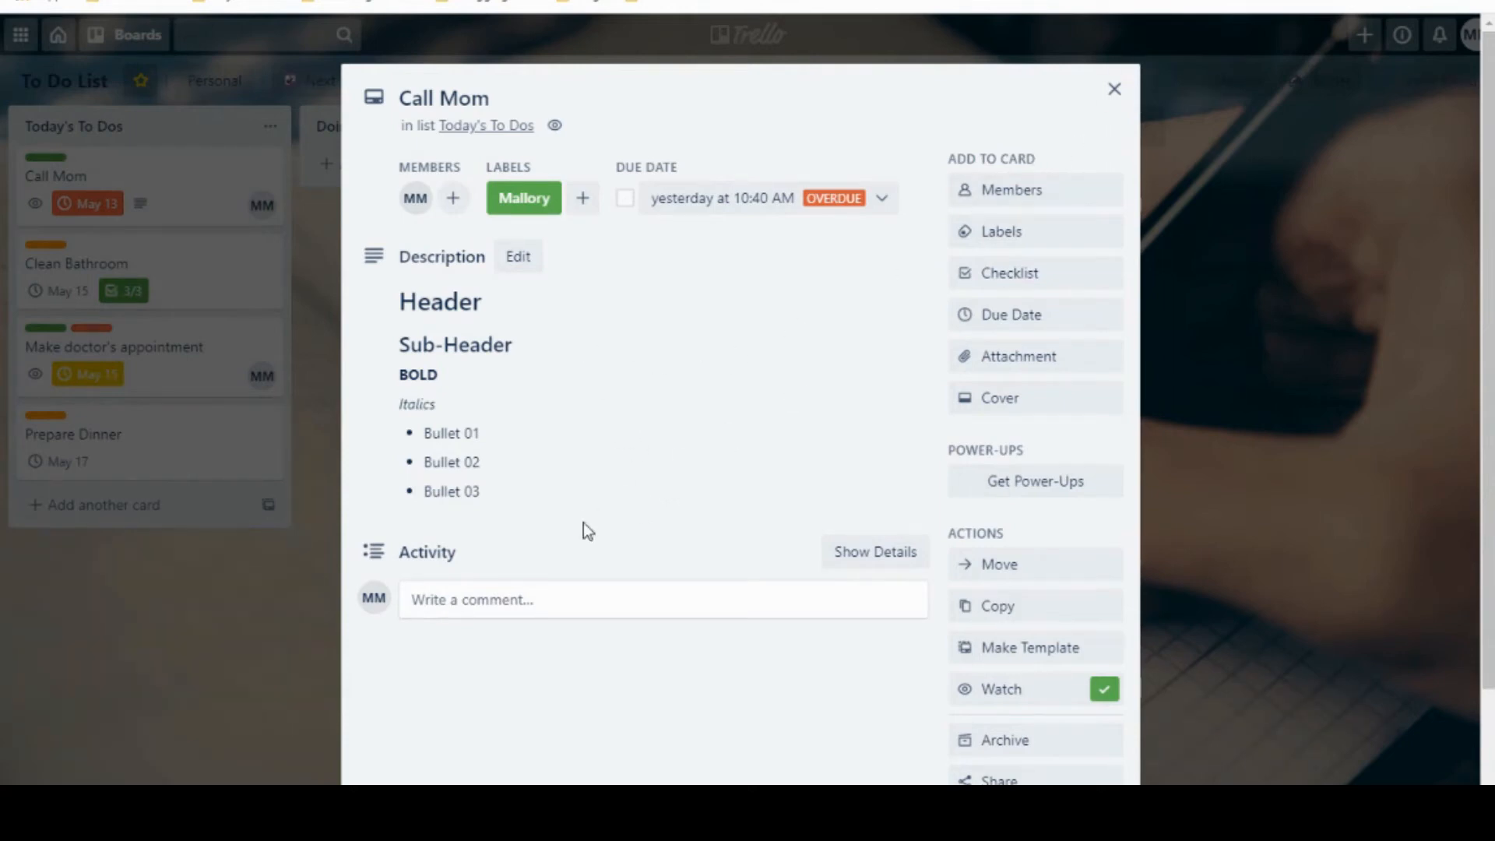
{"action": "left_click", "coordinate": [1115, 91]}
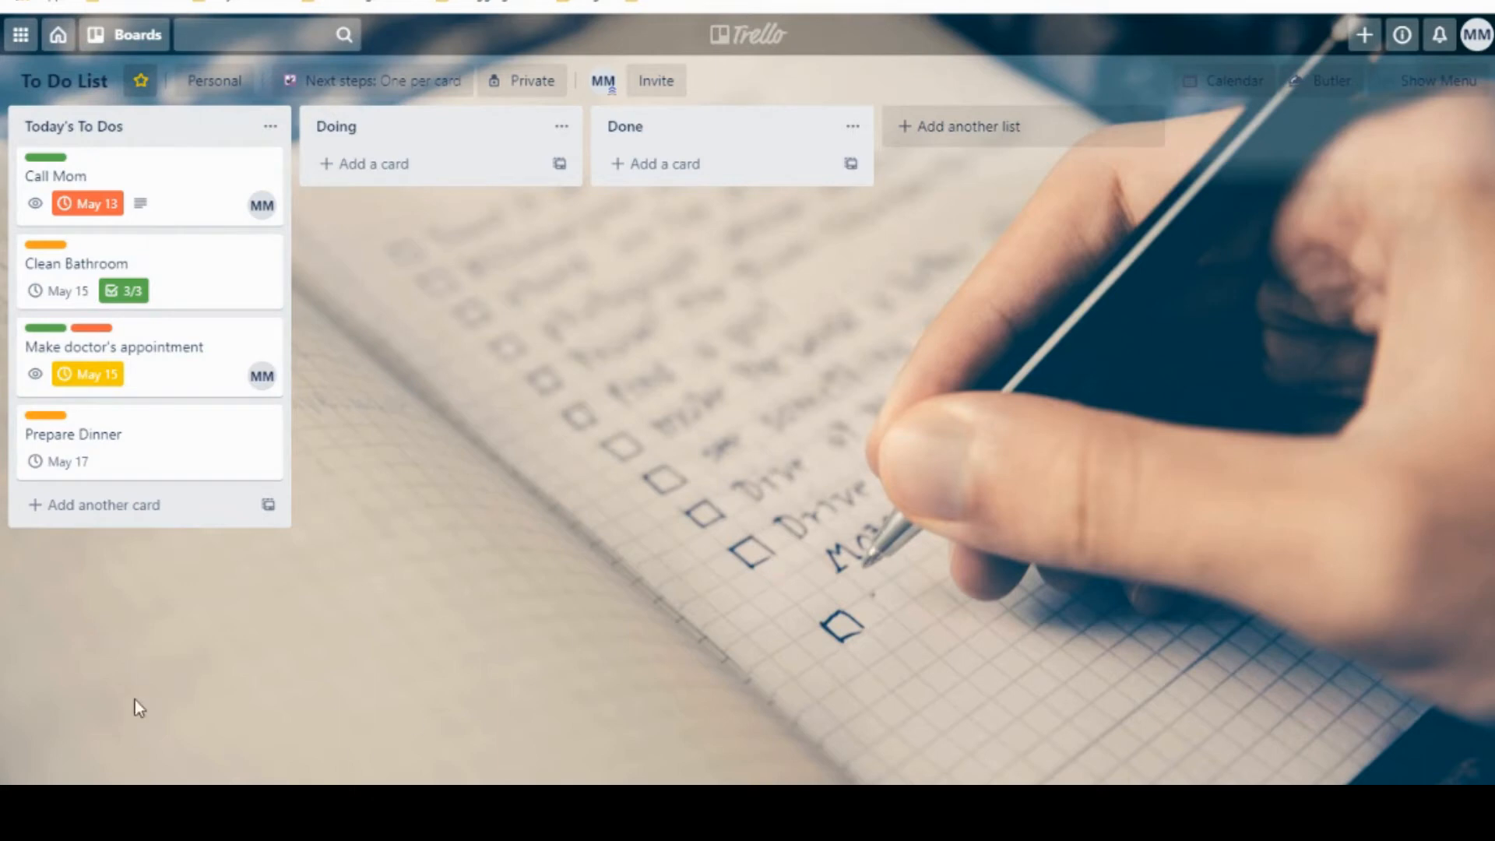
Step: Add a card titled "Grocery List" to the Today's To Dos list
{"action": "left_click", "coordinate": [209, 506]}
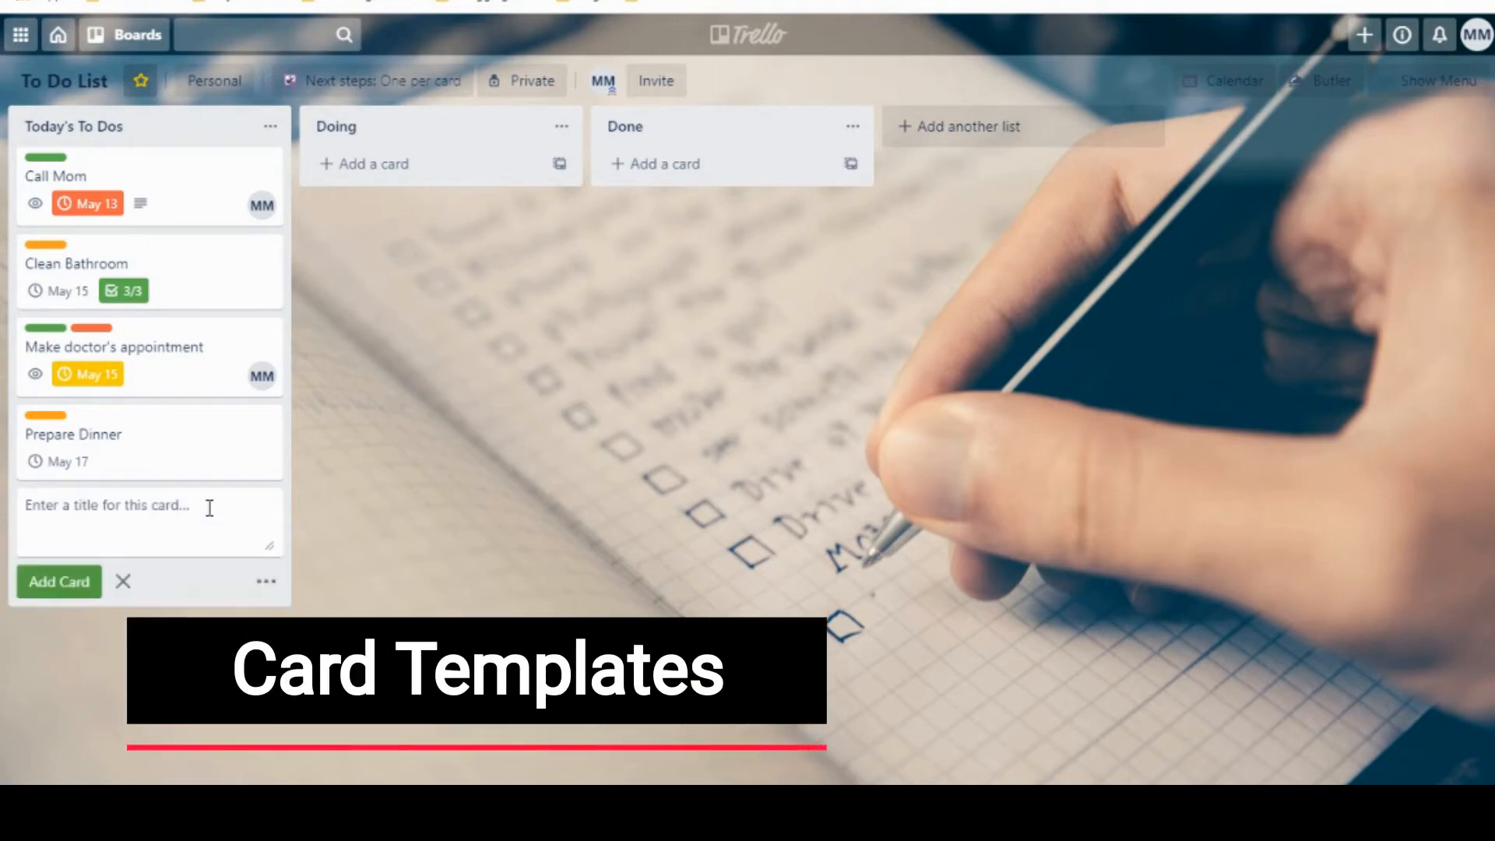
{"action": "type", "text": "Grocery List"}
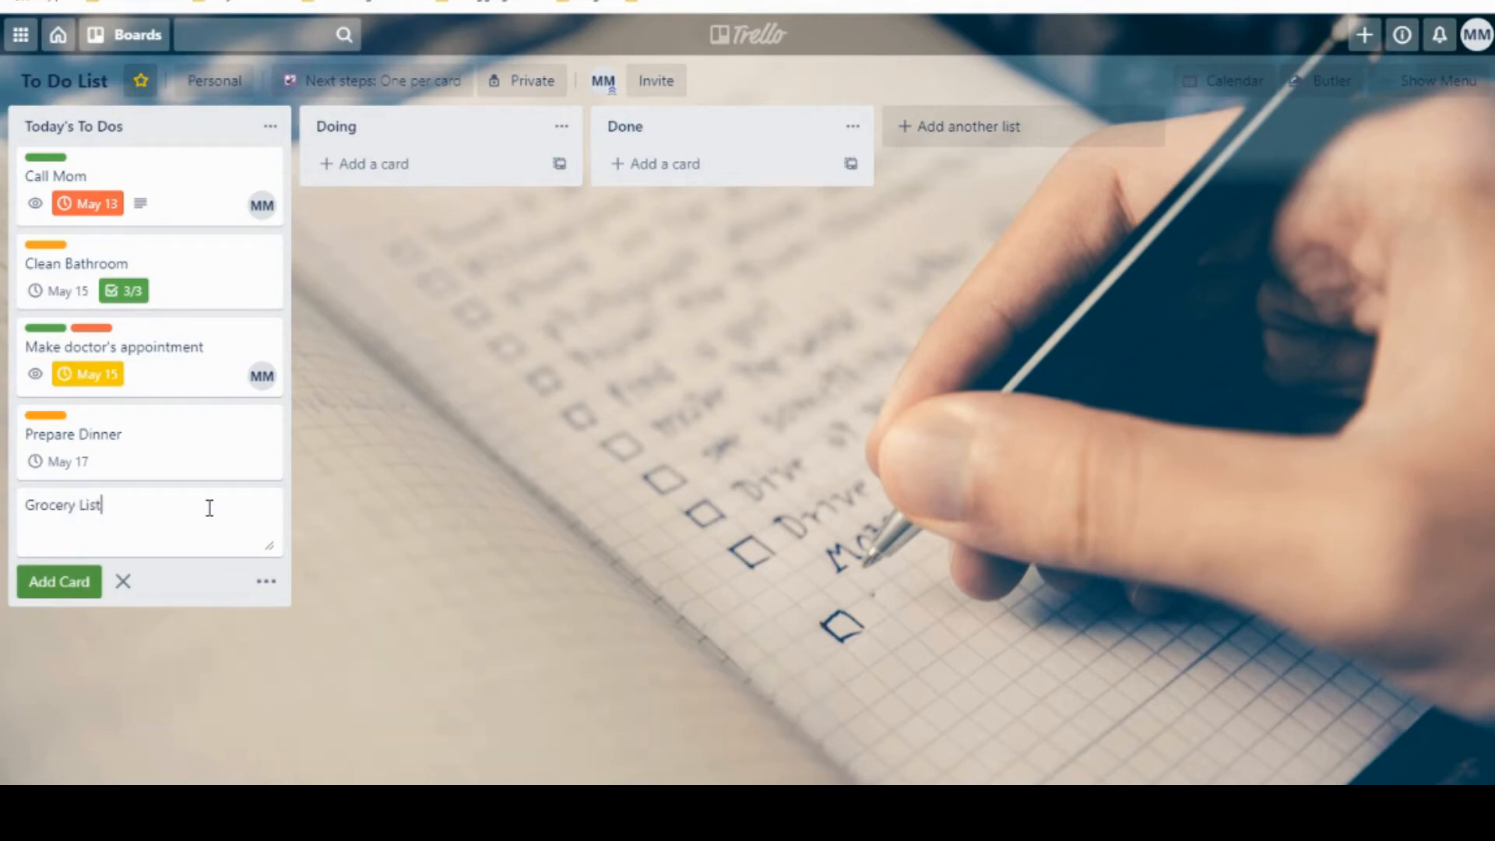
{"action": "key", "text": "Return"}
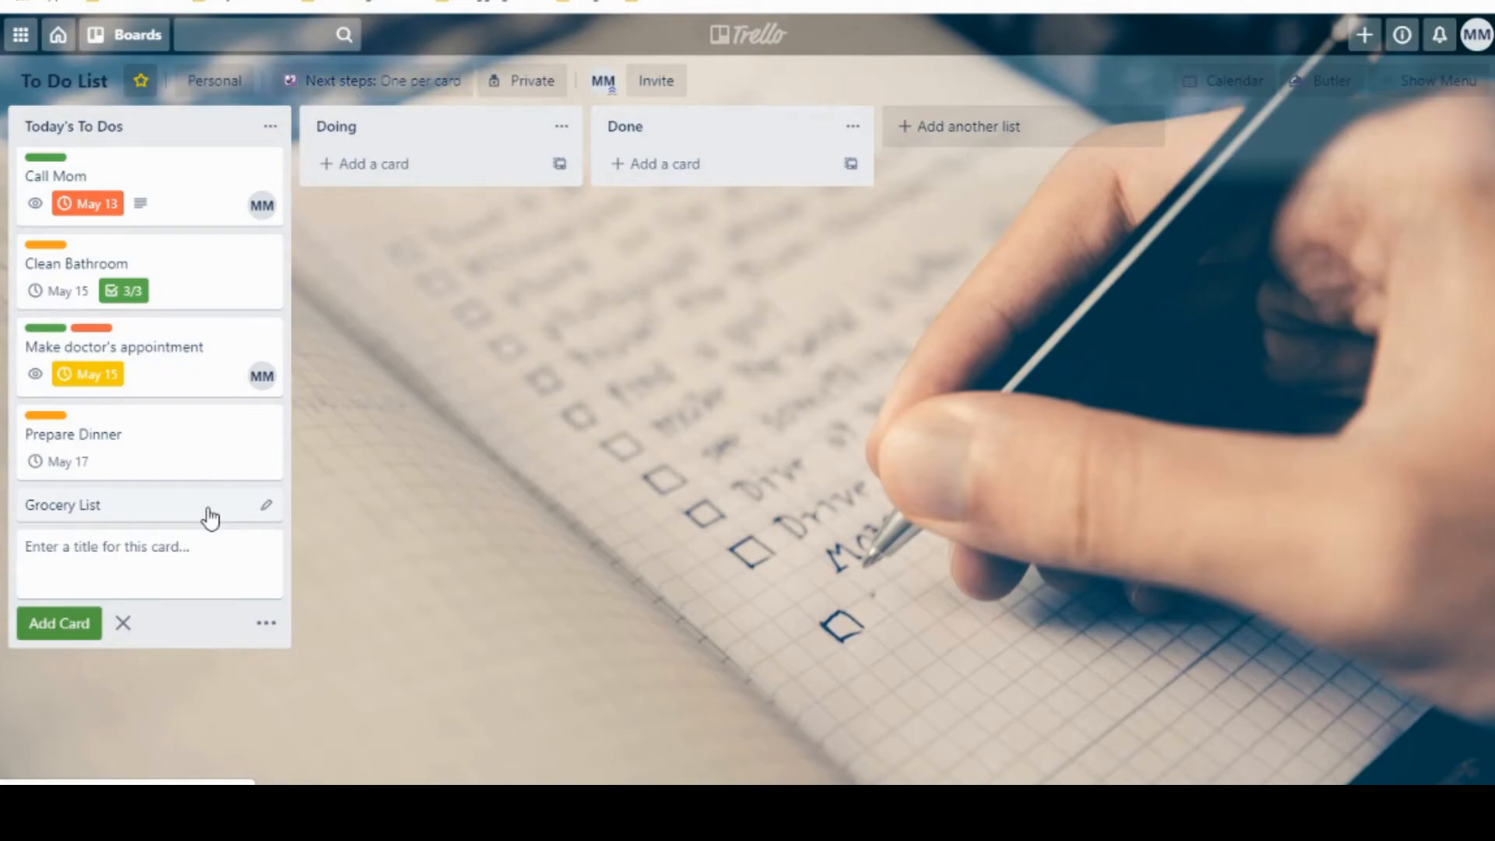
Step: Add a checklist titled "Produce" to the Grocery List card, with the items Banana and Apples
{"action": "left_click", "coordinate": [208, 508]}
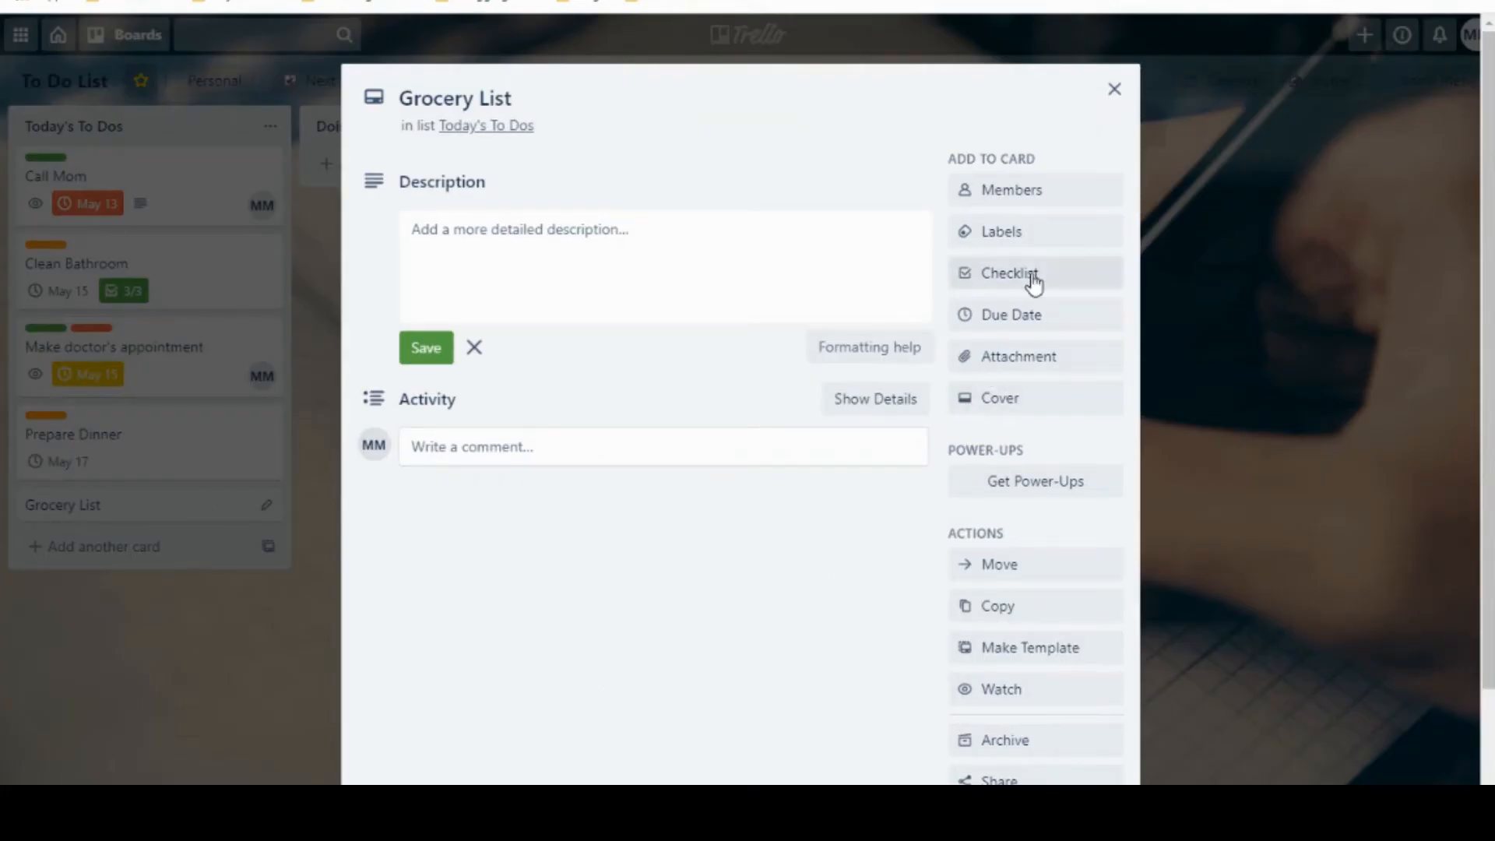
{"action": "left_click", "coordinate": [1033, 278]}
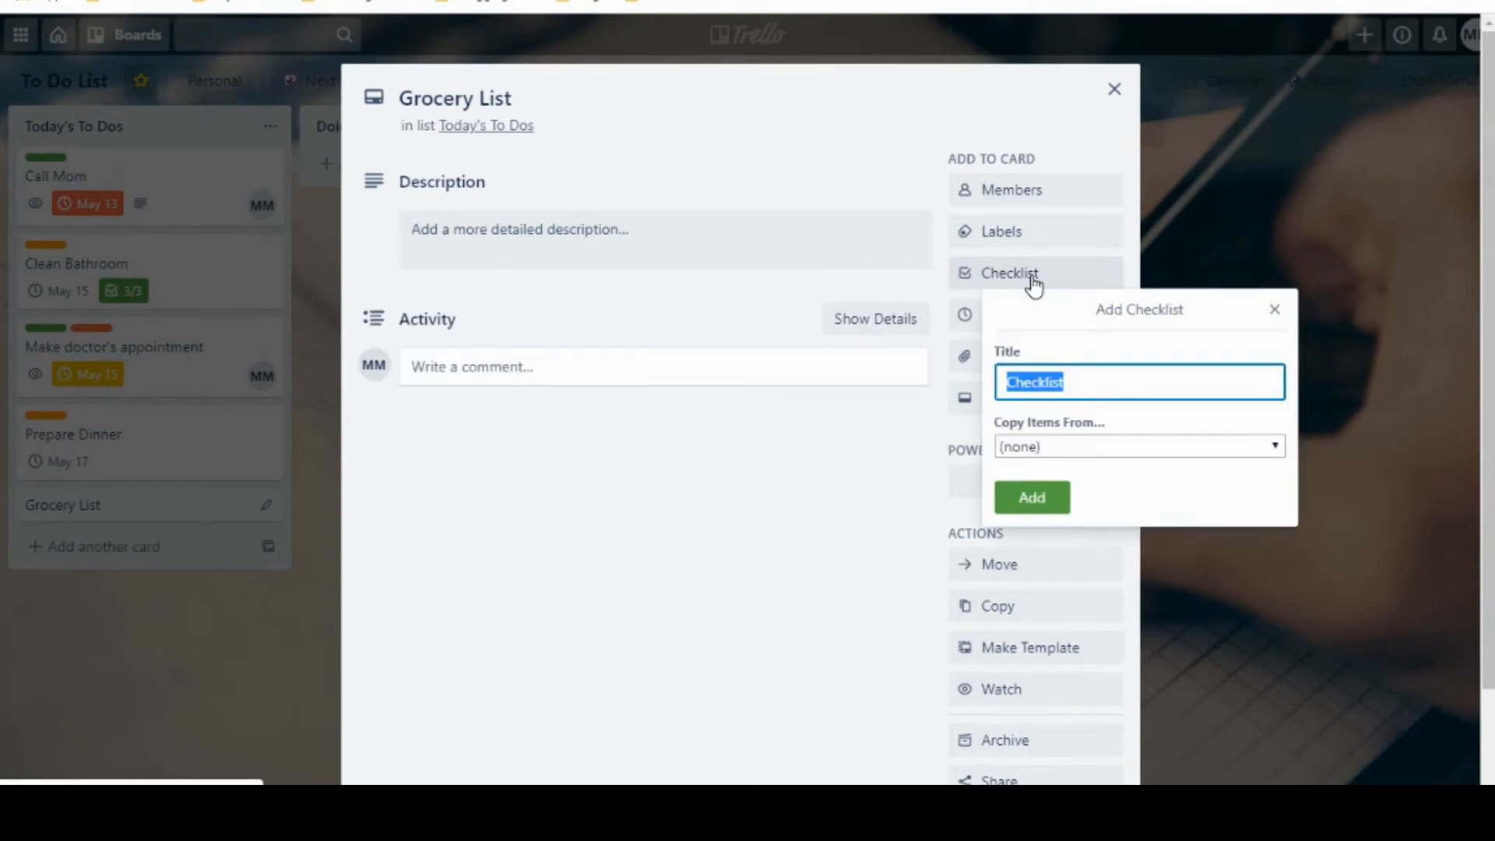
{"action": "type", "text": "Produce"}
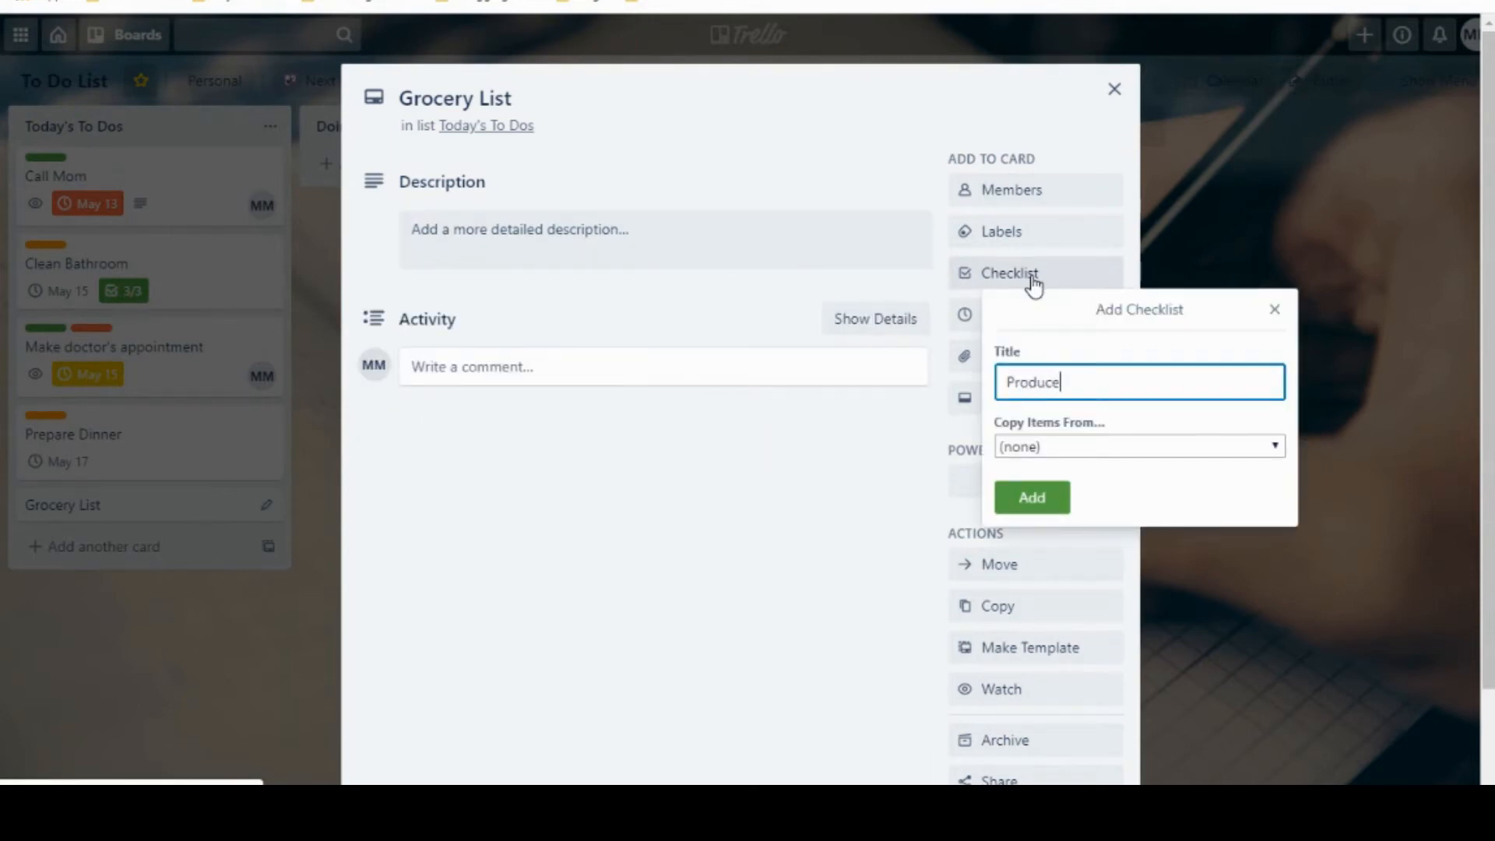
{"action": "key", "text": "Return"}
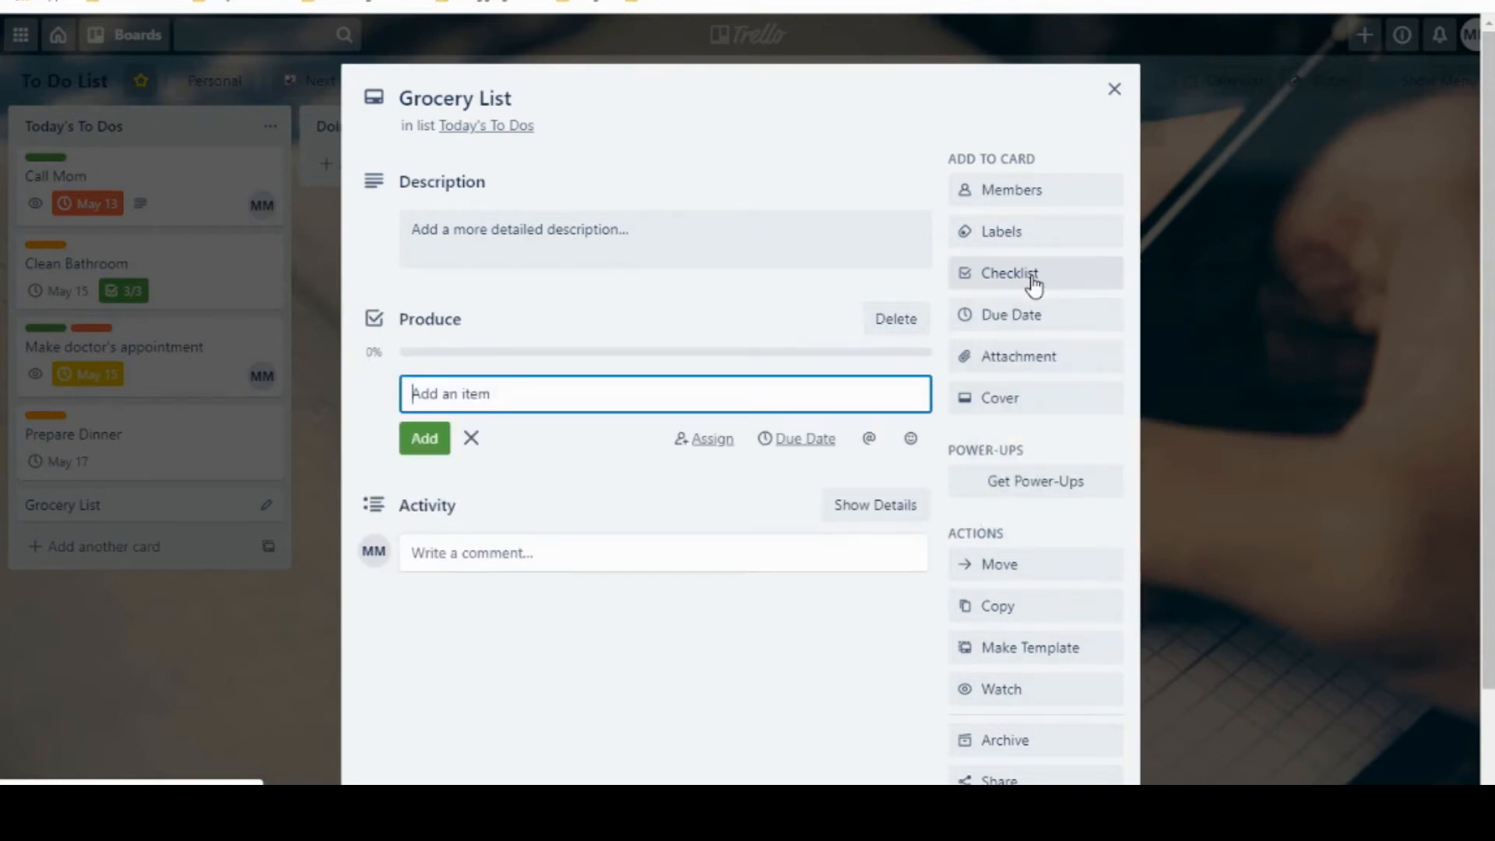
{"action": "type", "text": "Banana"}
{"action": "key", "text": "Return"}
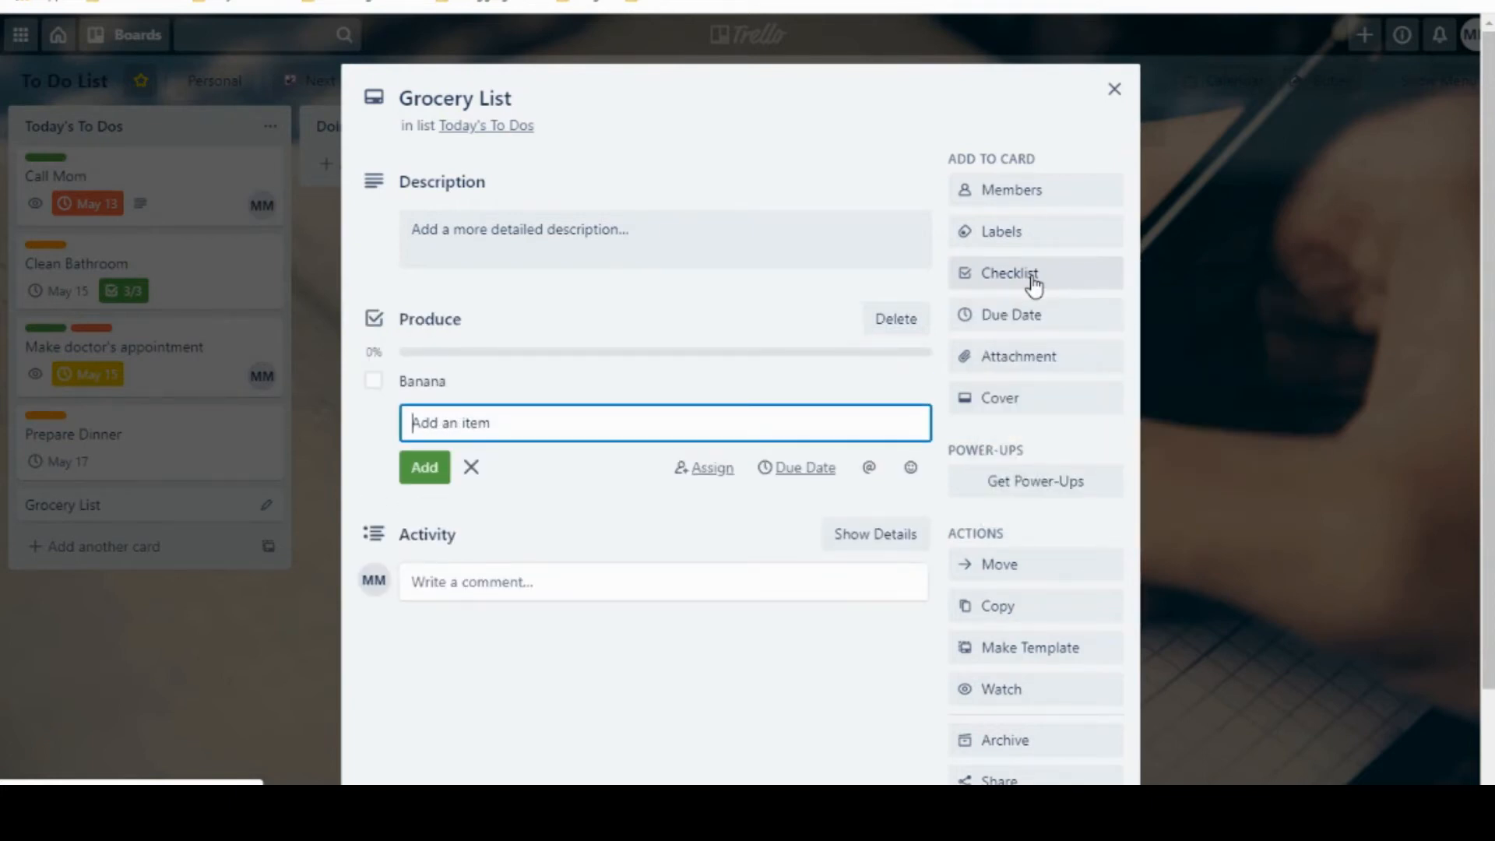
{"action": "type", "text": "Apples"}
{"action": "key", "text": "Return"}
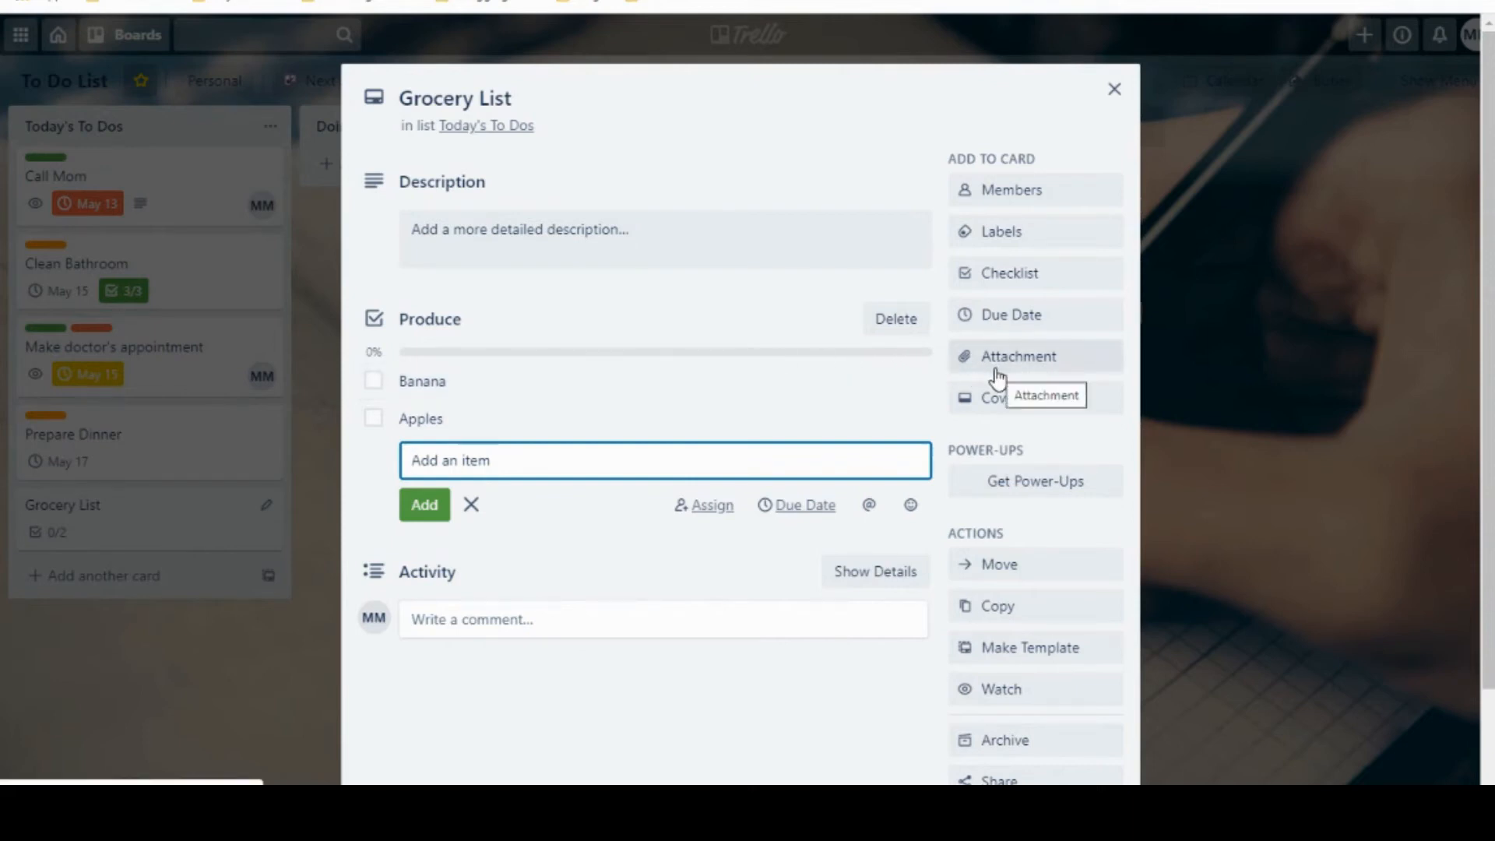
Step: Add a second checklist titled "Diary" to the Grocery List card, with the items Milk and Cheese
{"action": "left_click", "coordinate": [1043, 282]}
{"action": "type", "text": "Diary"}
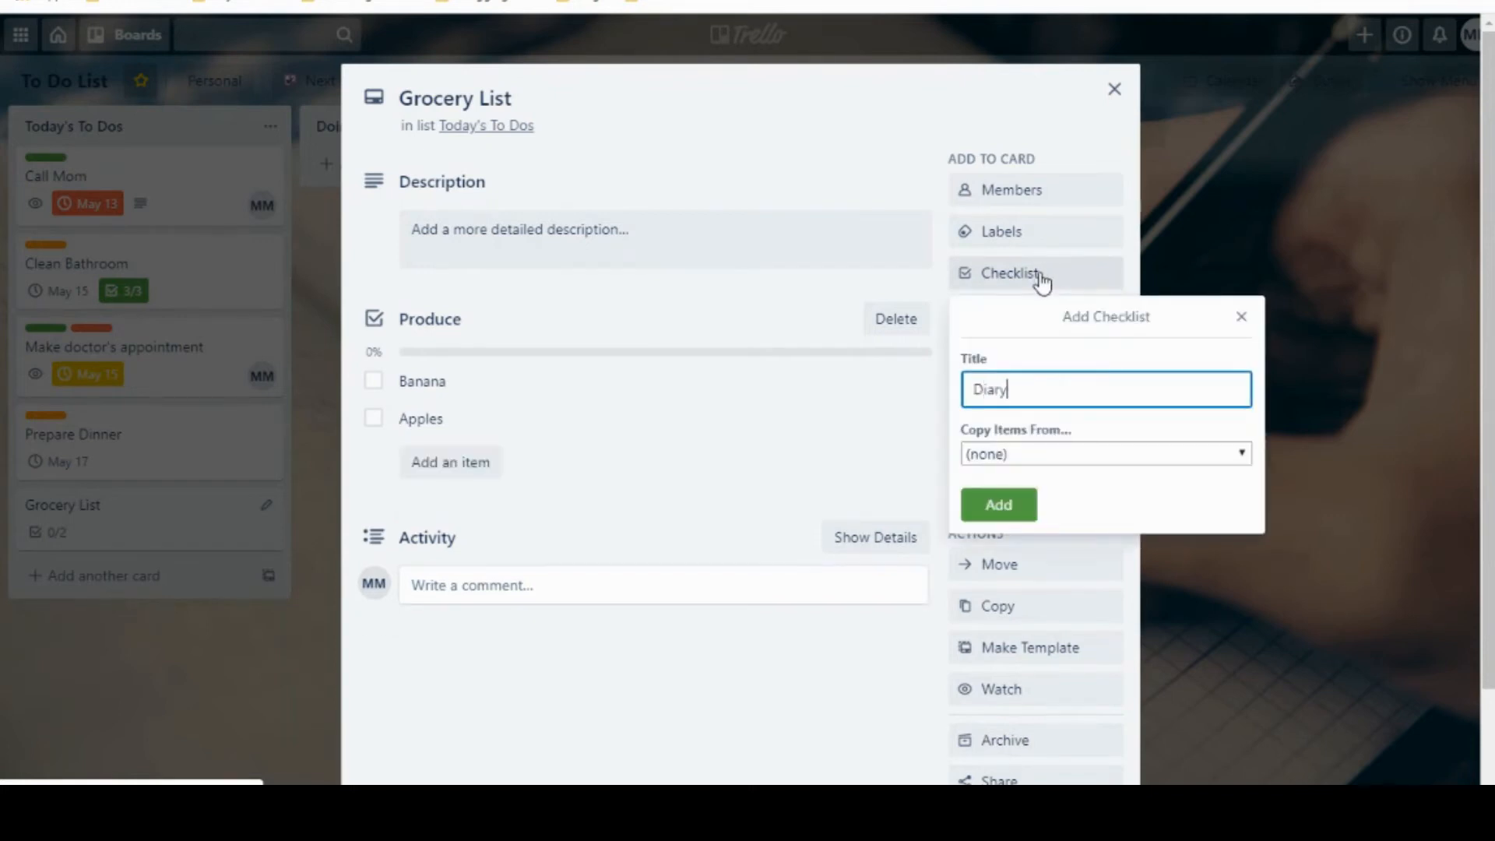
{"action": "key", "text": "Return"}
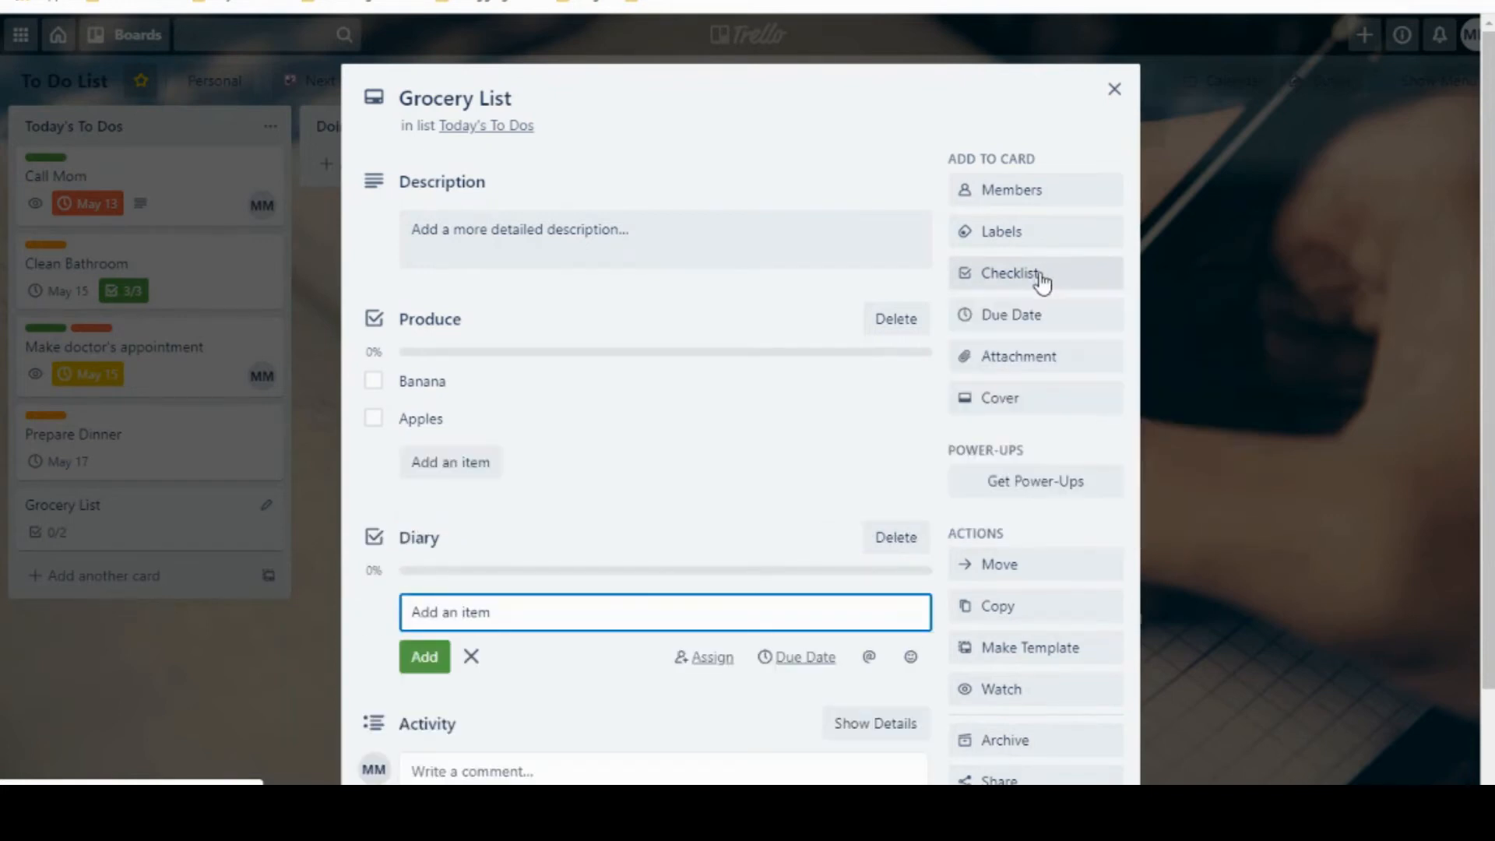
{"action": "type", "text": "Milk"}
{"action": "key", "text": "Return"}
{"action": "type", "text": "Che"}
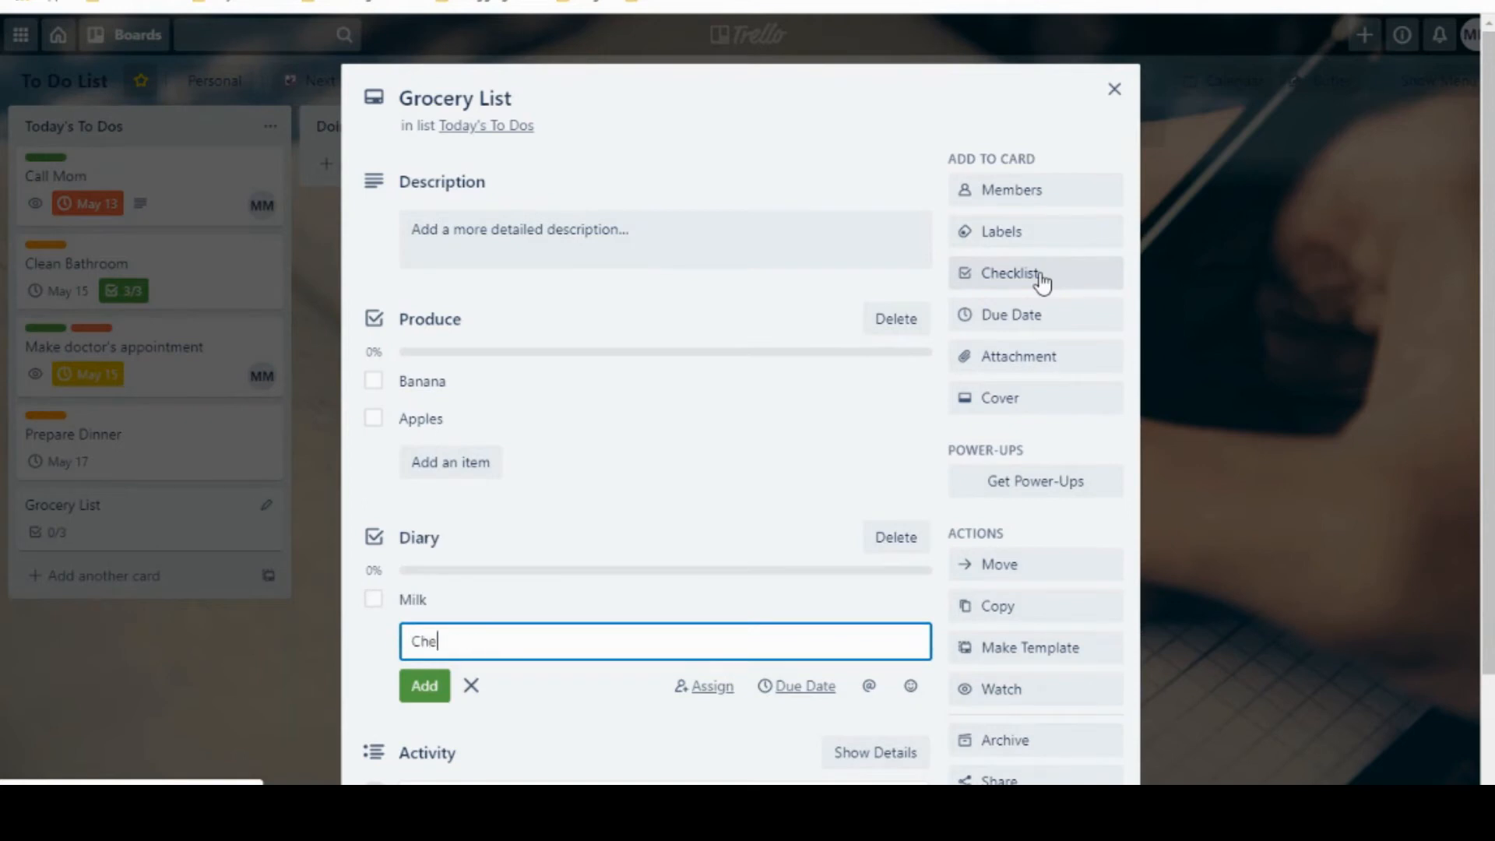
{"action": "type", "text": "ese"}
{"action": "key", "text": "Return"}
Step: Add a third checklist titled "Meat" with the items Ground beef and Ground turkey, and finish adding items
{"action": "left_click", "coordinate": [1068, 280]}
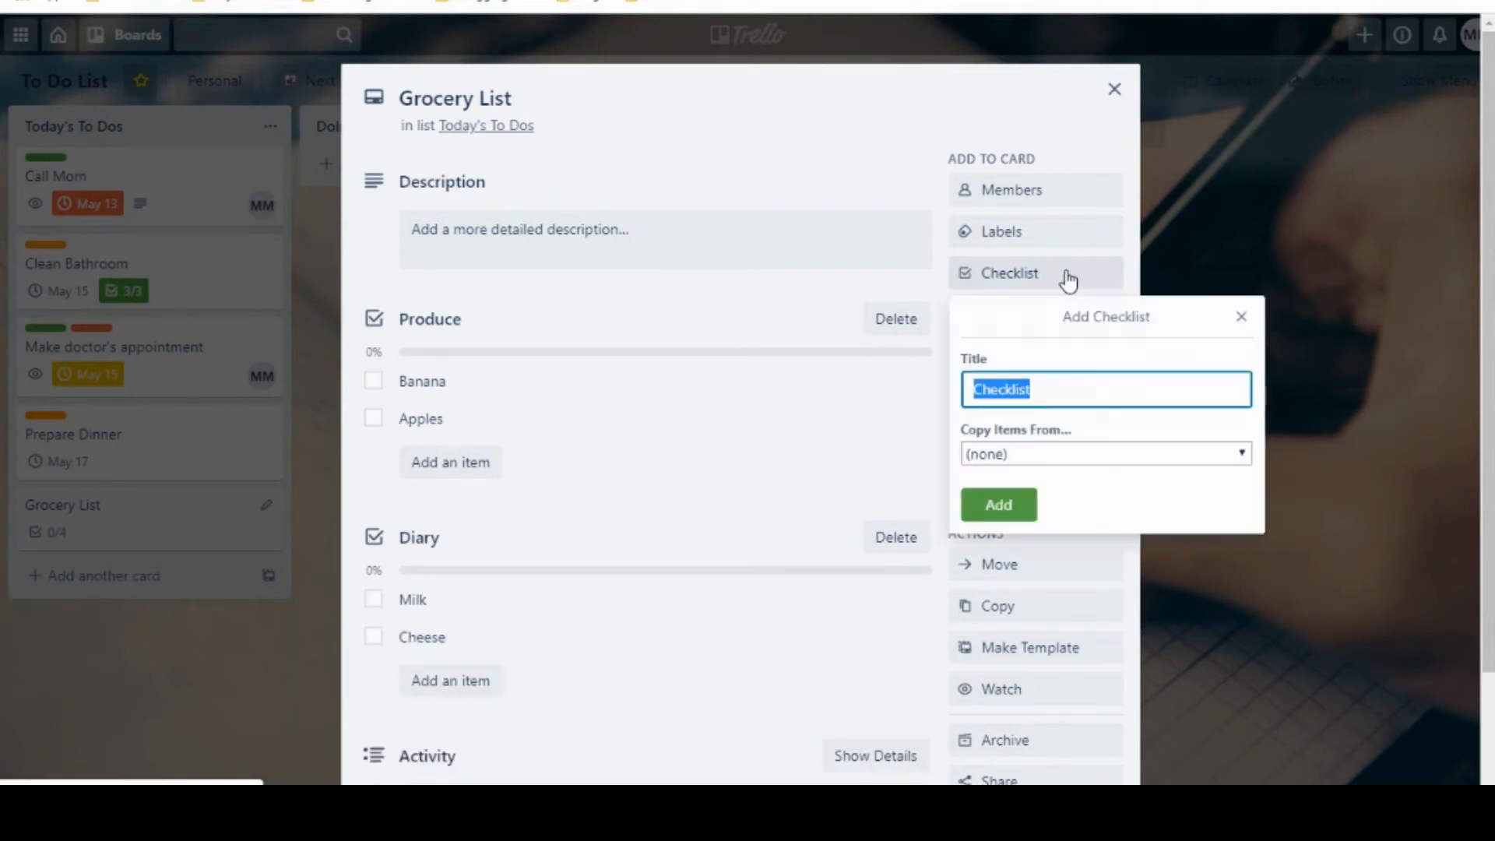
{"action": "type", "text": "Meat"}
{"action": "key", "text": "Return"}
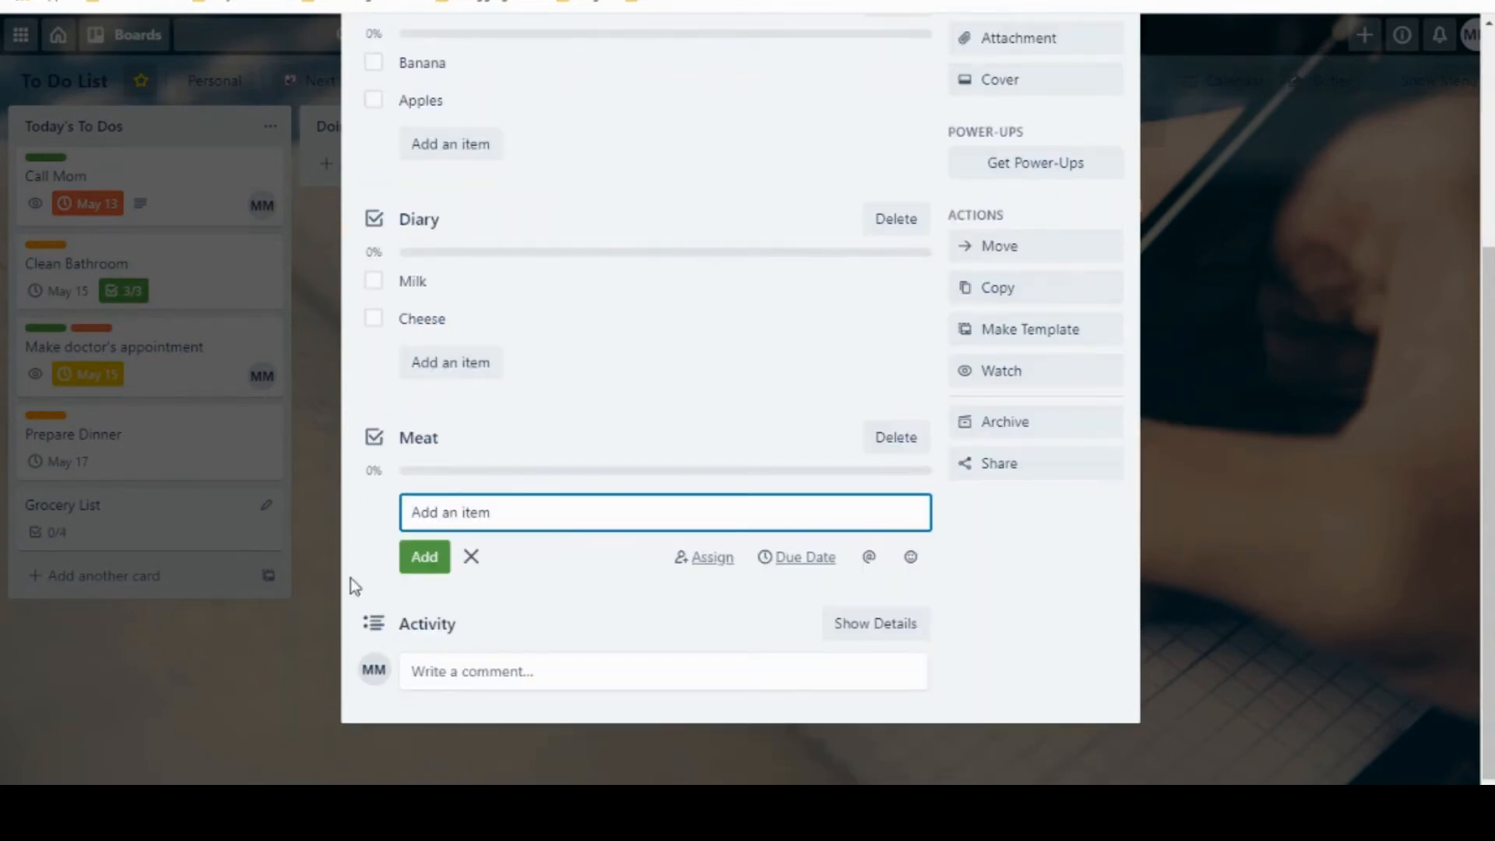
{"action": "type", "text": "Ground beef"}
{"action": "key", "text": "Return"}
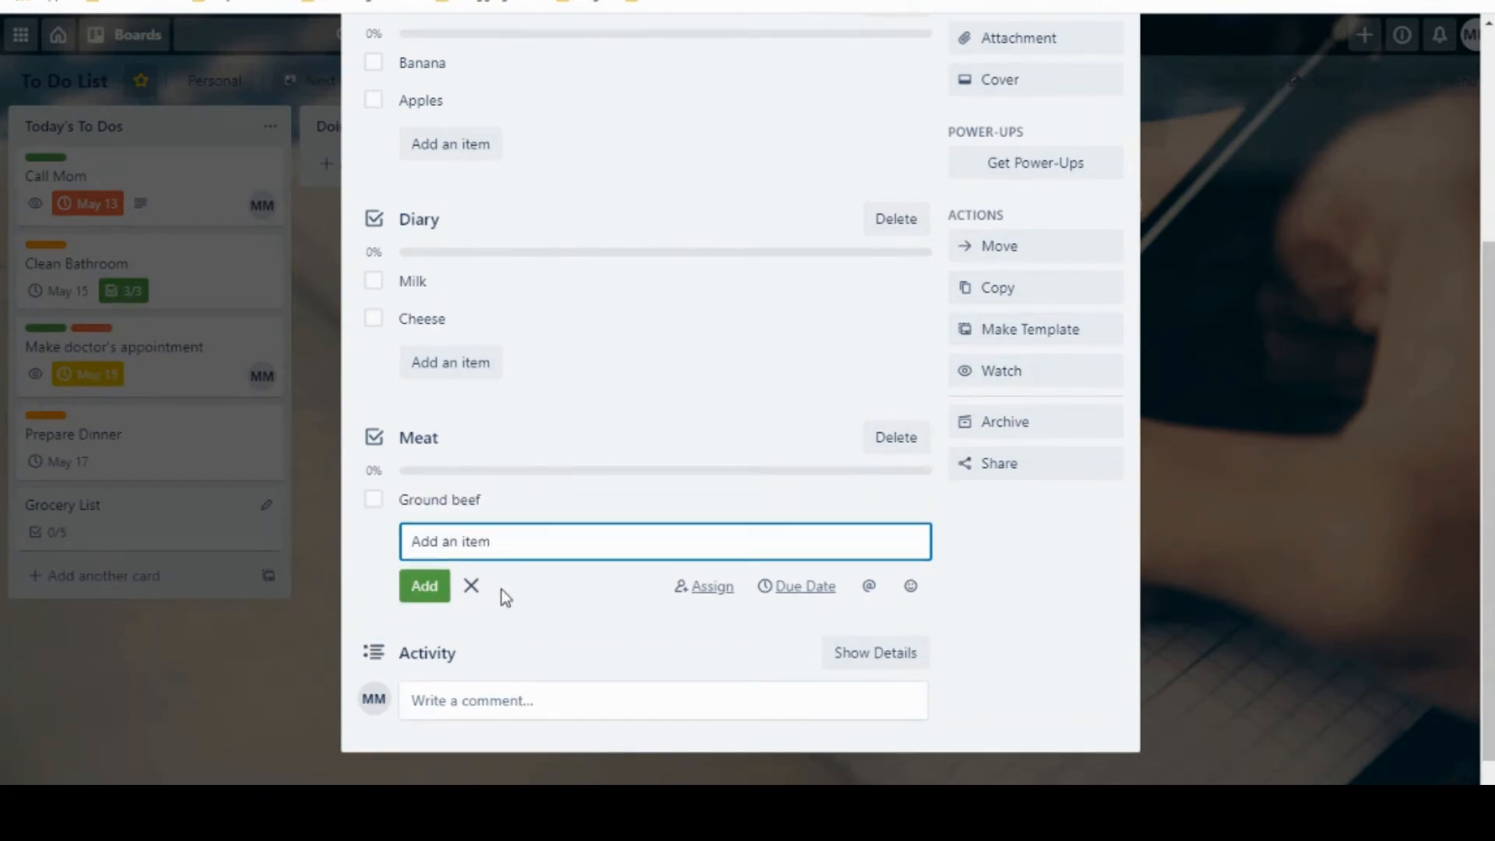
{"action": "type", "text": "Ground "}
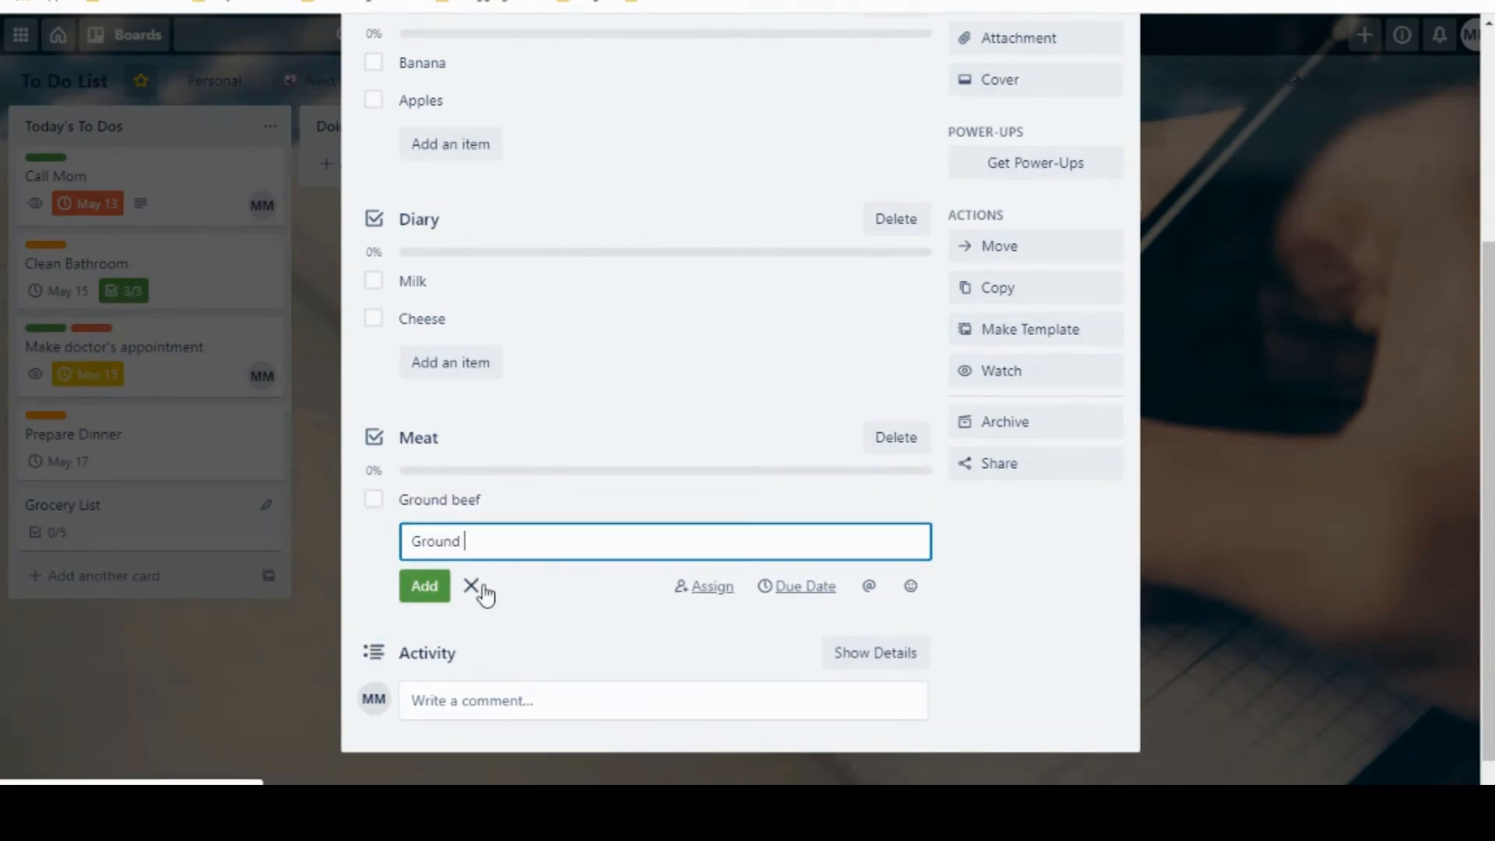
{"action": "type", "text": "turket"}
{"action": "key", "text": "Return"}
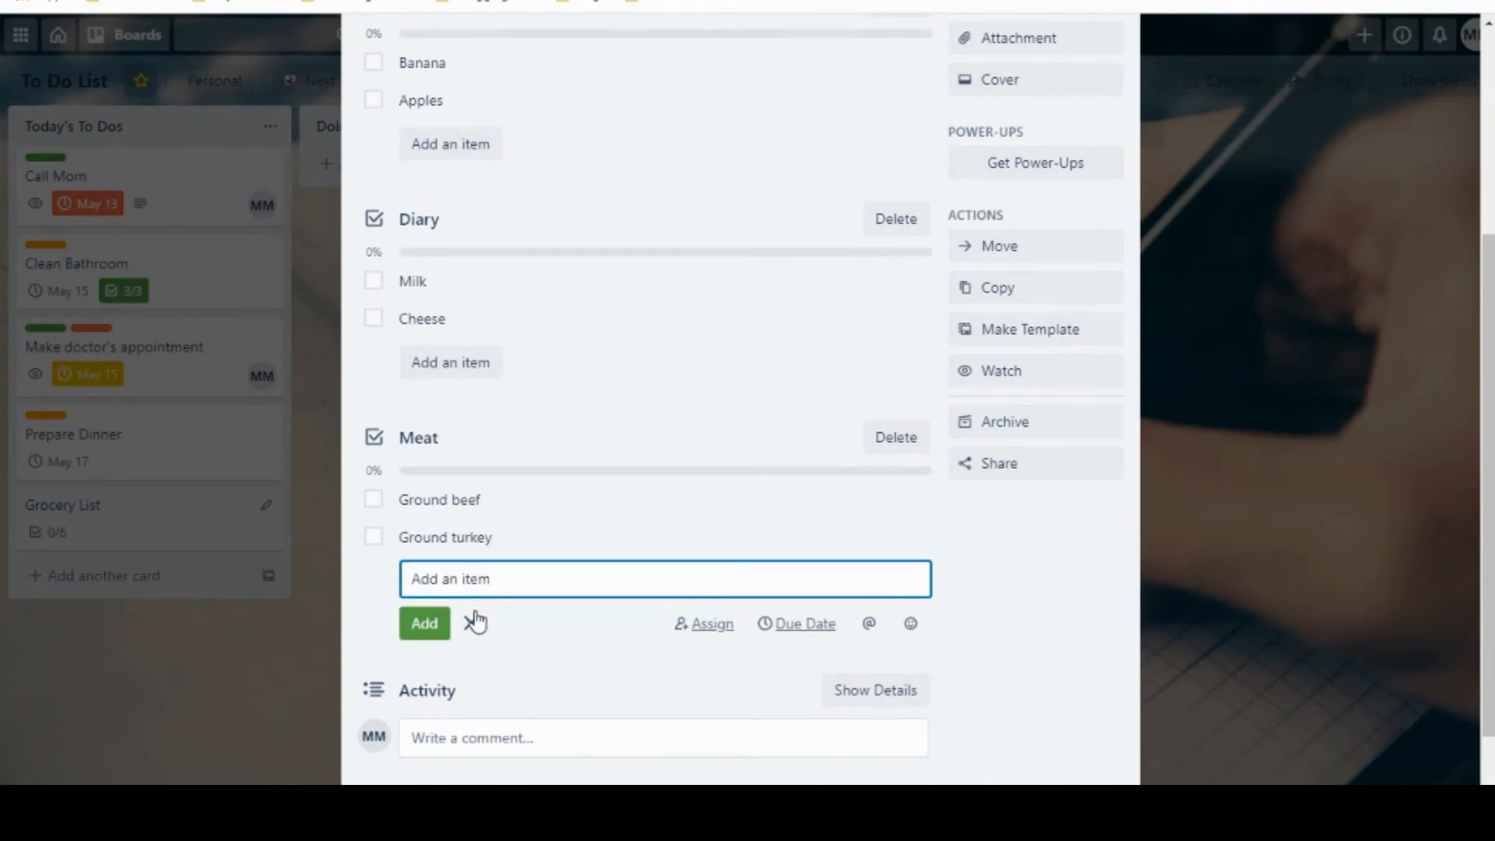
{"action": "left_click", "coordinate": [472, 622]}
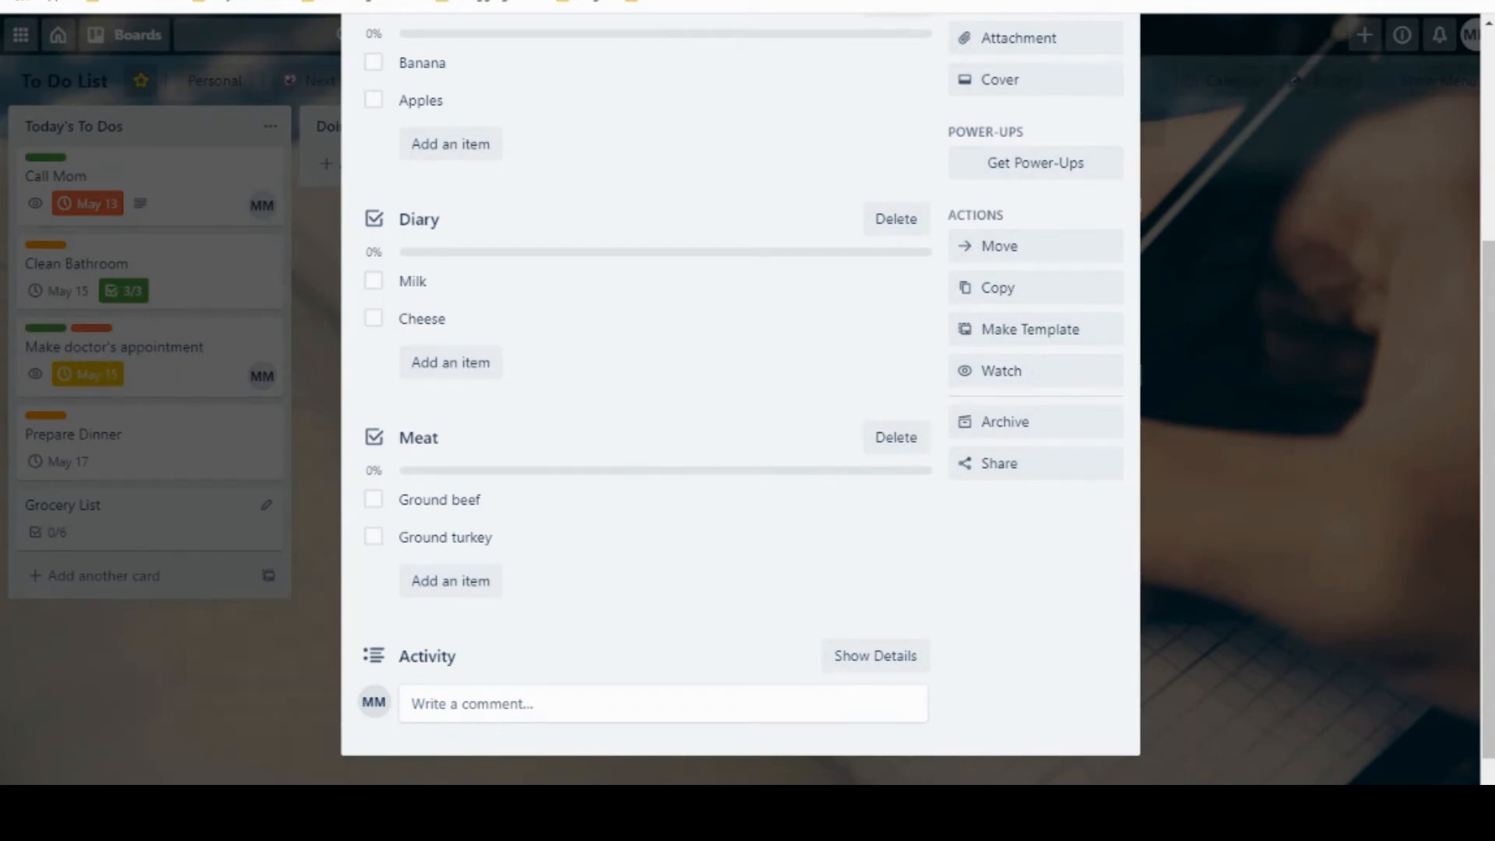
Step: Turn the Grocery List card into a template card
{"action": "left_click_drag", "start_coordinate": [1489, 280], "coordinate": [1488, 123]}
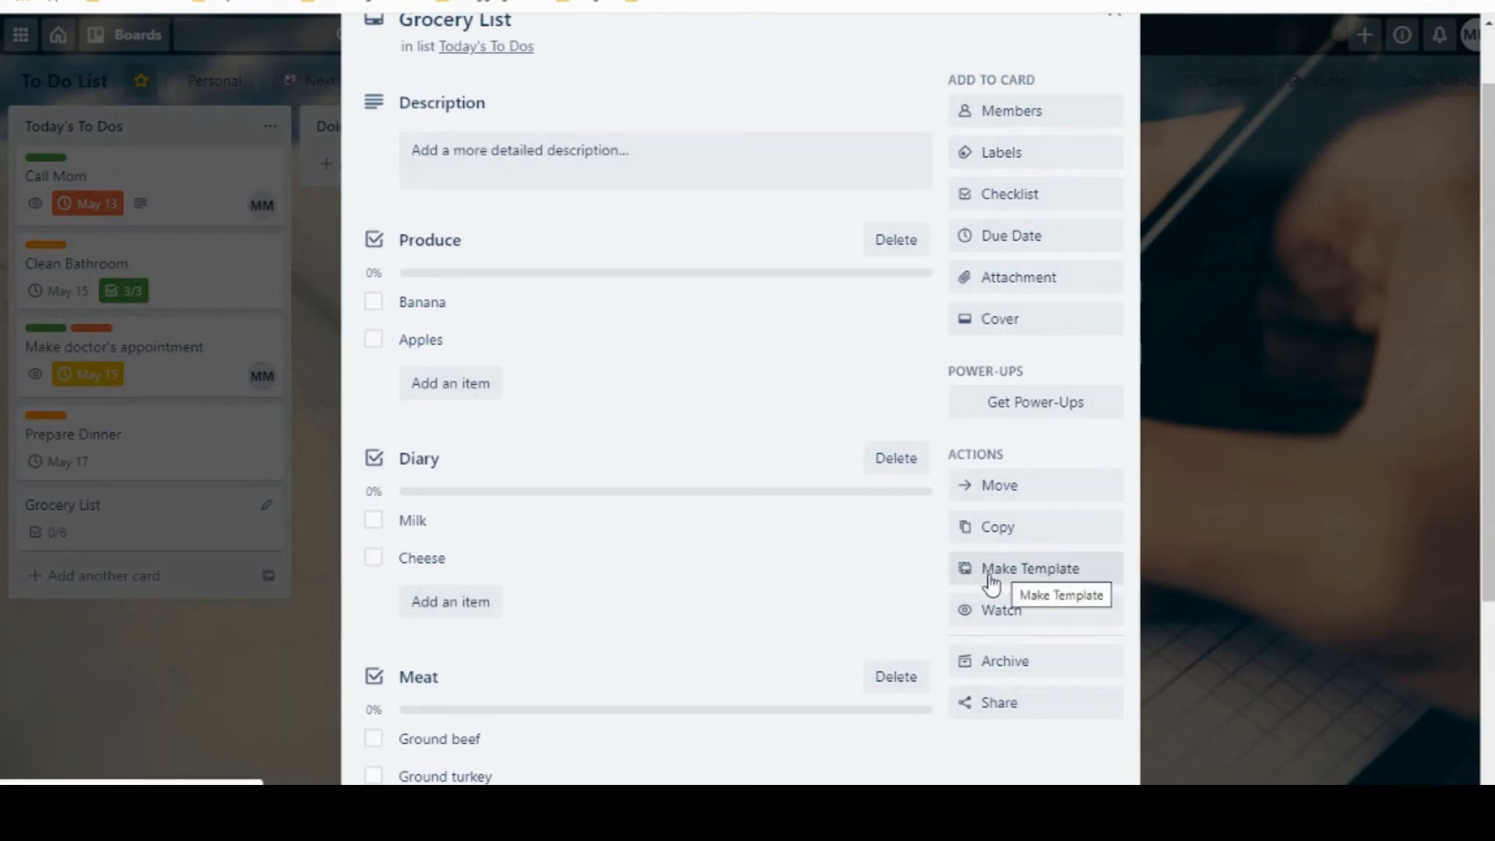
{"action": "left_click", "coordinate": [1034, 573]}
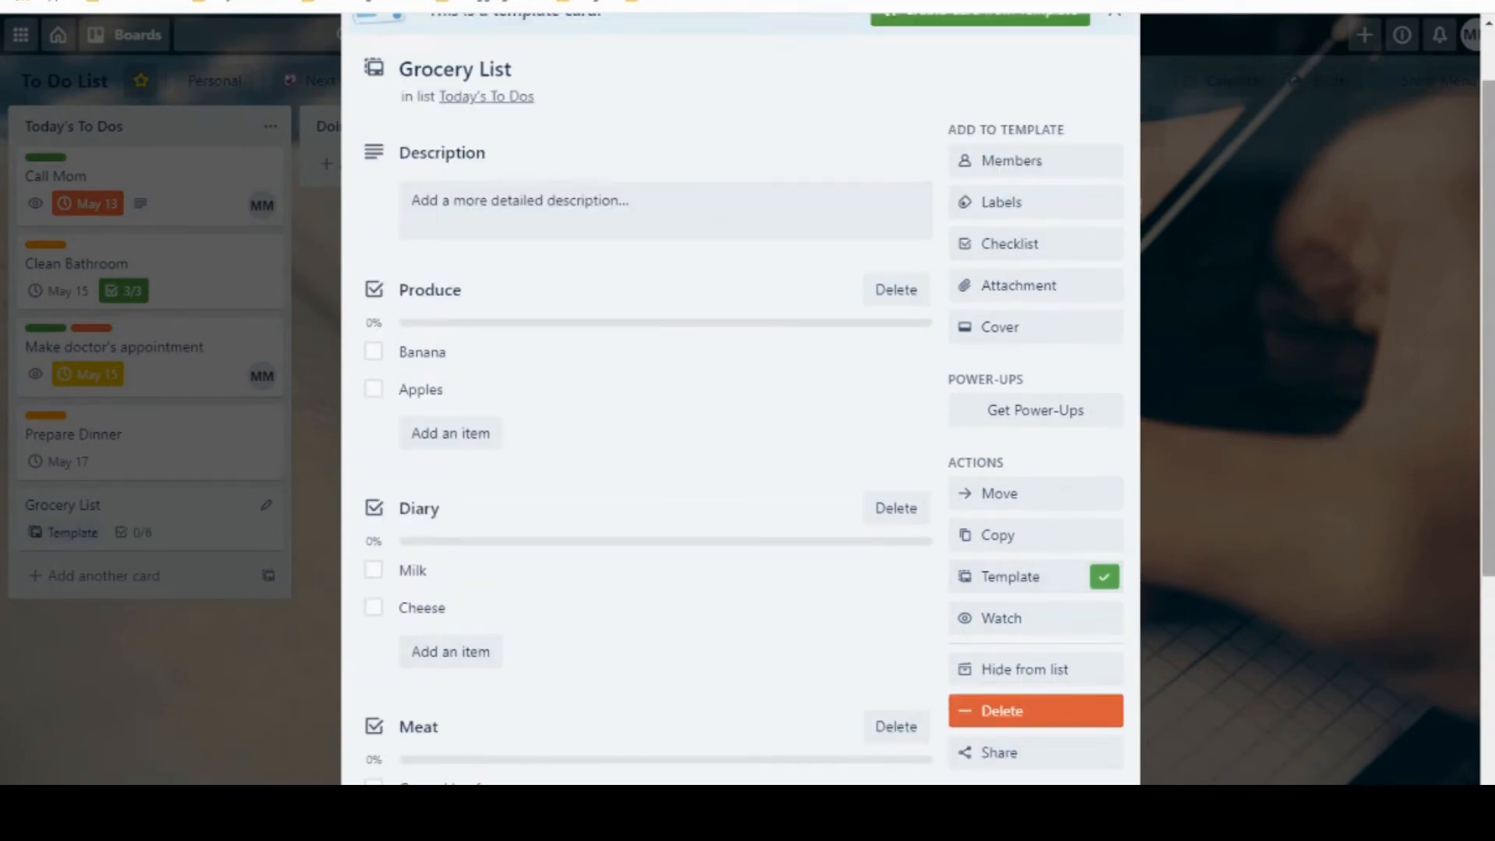
{"action": "scroll", "coordinate": [1381, 176], "scroll_direction": "up", "scroll_amount": 1}
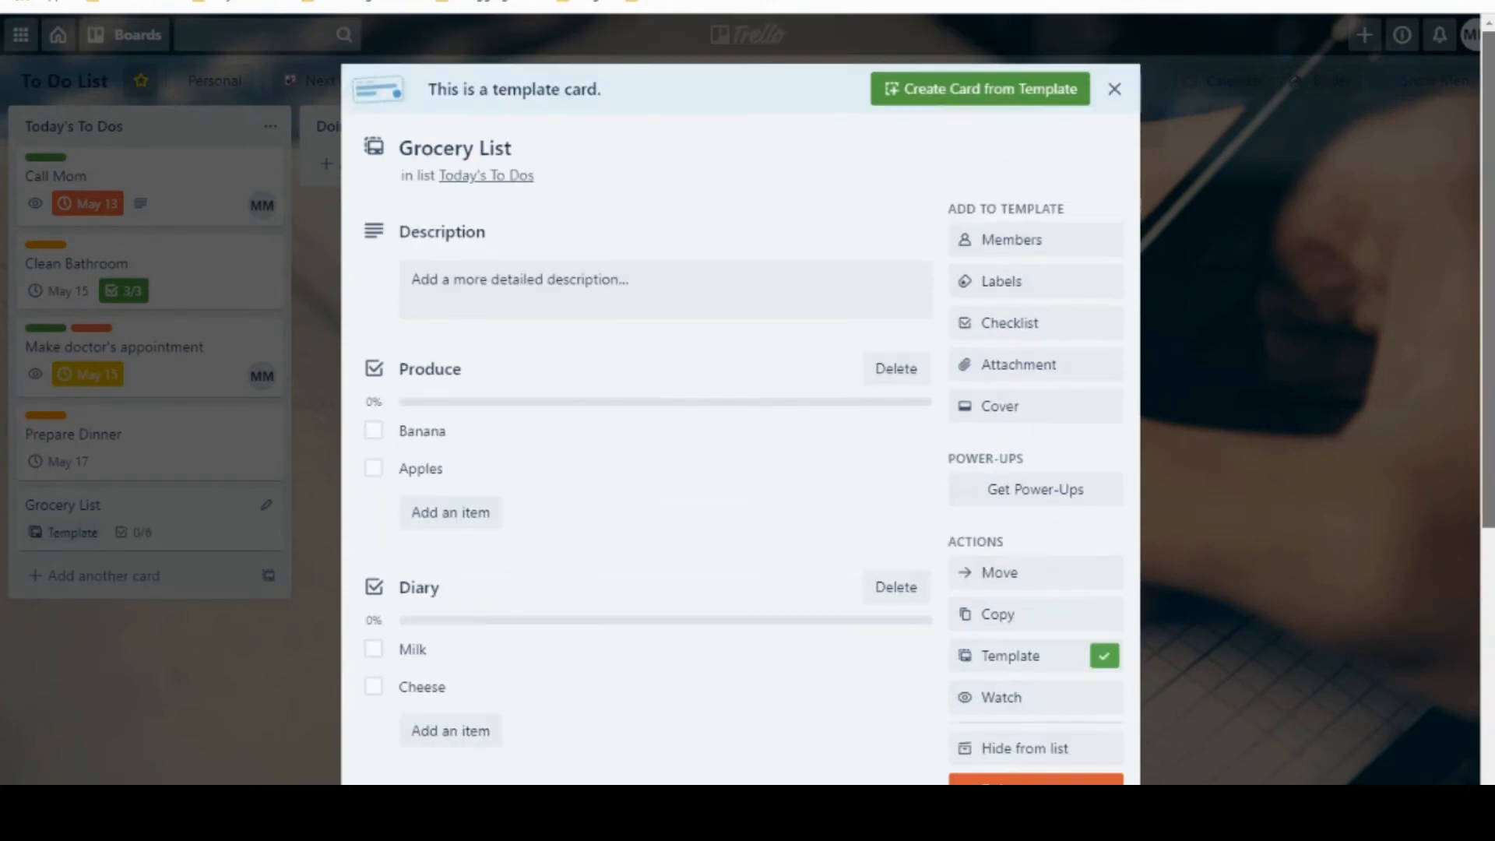
Step: Create a card titled "Grocery List-May 2020" from the template in Today's To Dos, keeping its checklists, and close it
{"action": "left_click", "coordinate": [995, 92]}
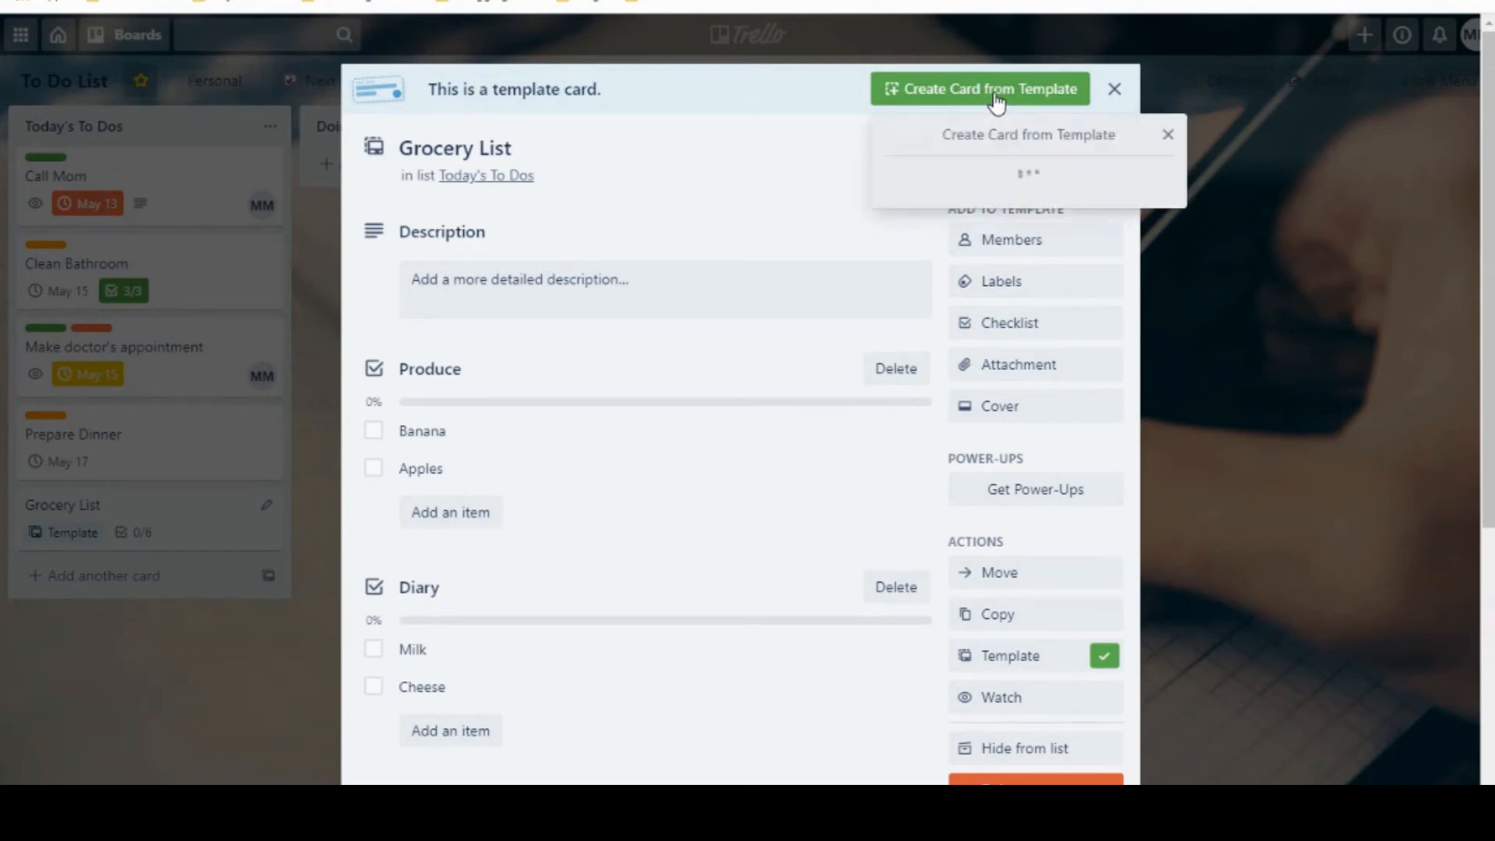
{"action": "left_click", "coordinate": [1005, 165]}
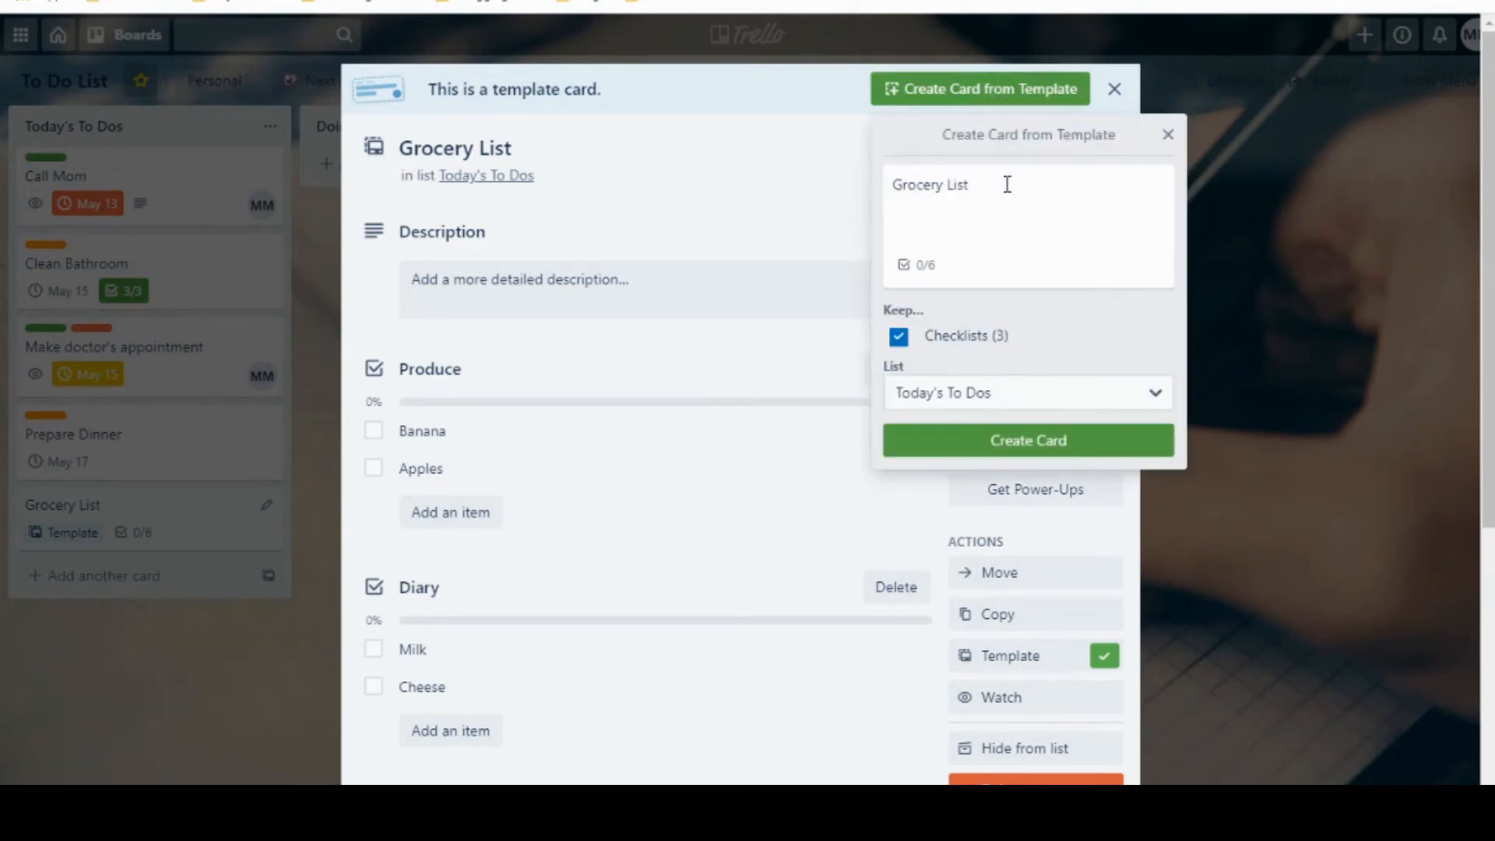
{"action": "left_click", "coordinate": [1008, 184]}
{"action": "type", "text": "-May 2020"}
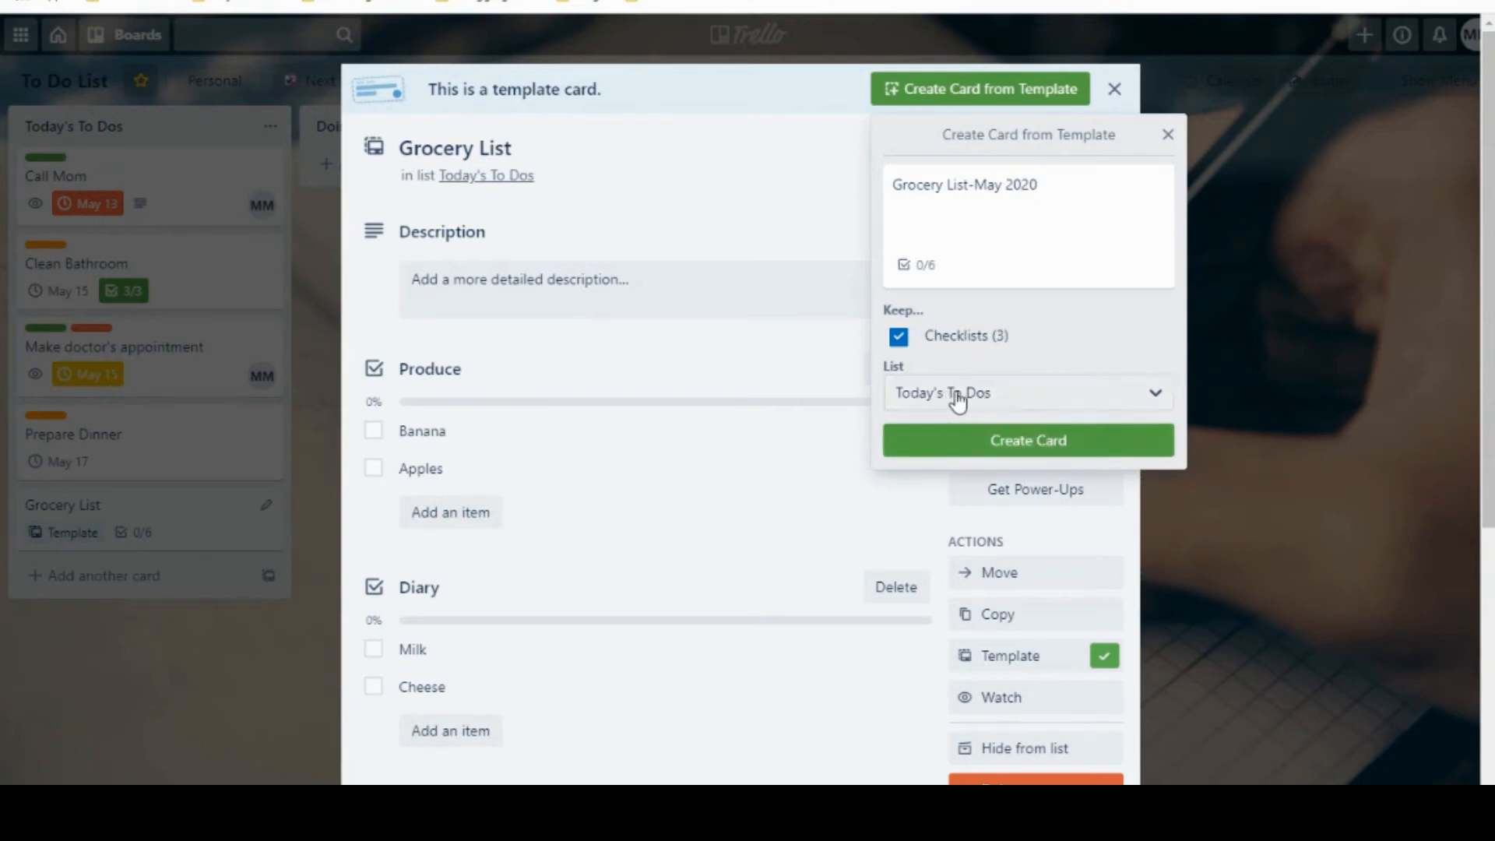
{"action": "left_click", "coordinate": [1010, 405]}
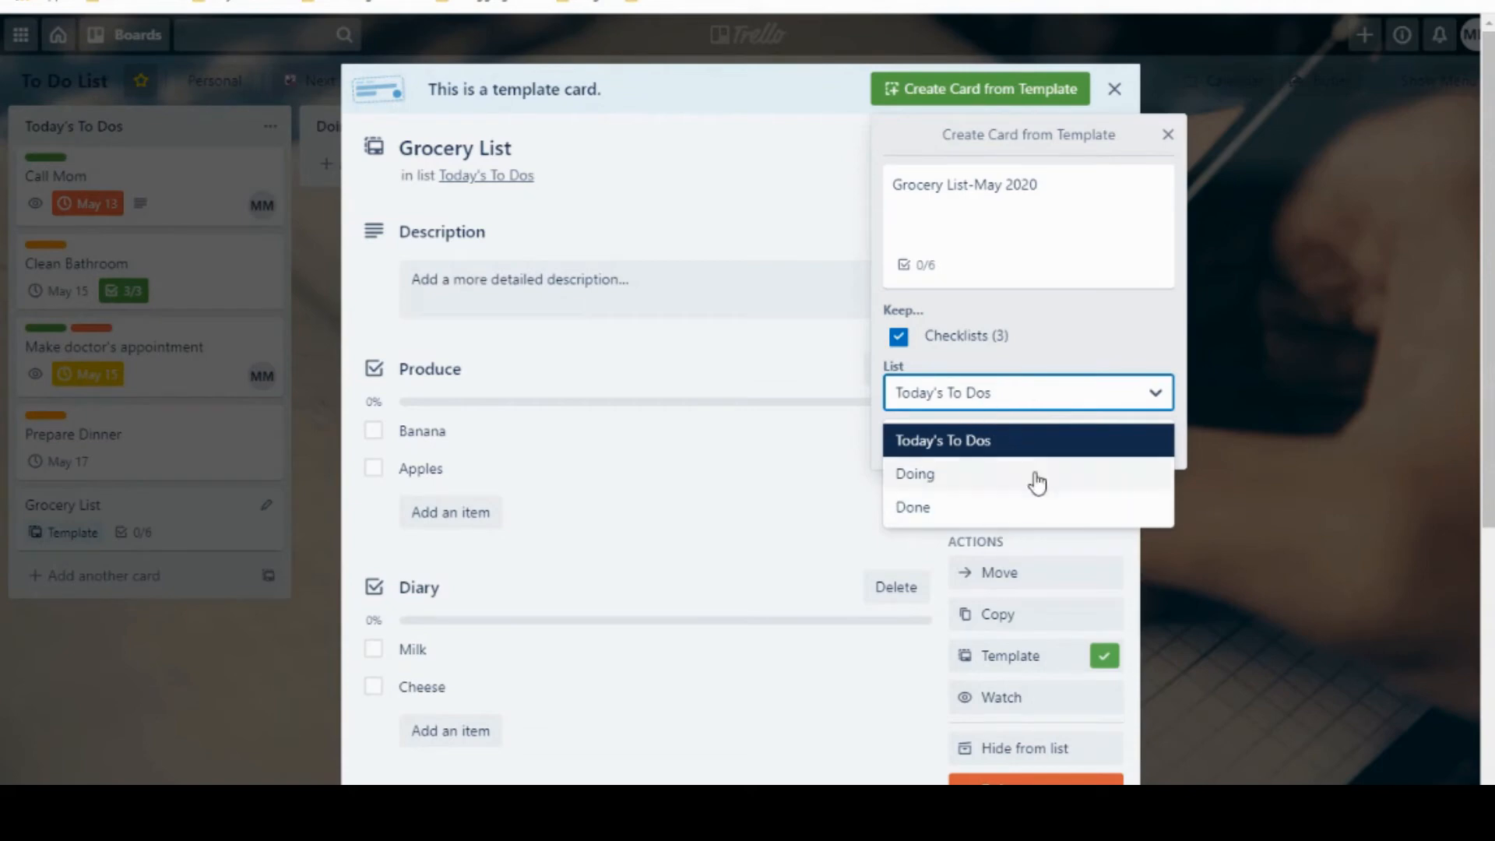
{"action": "left_click", "coordinate": [1050, 442]}
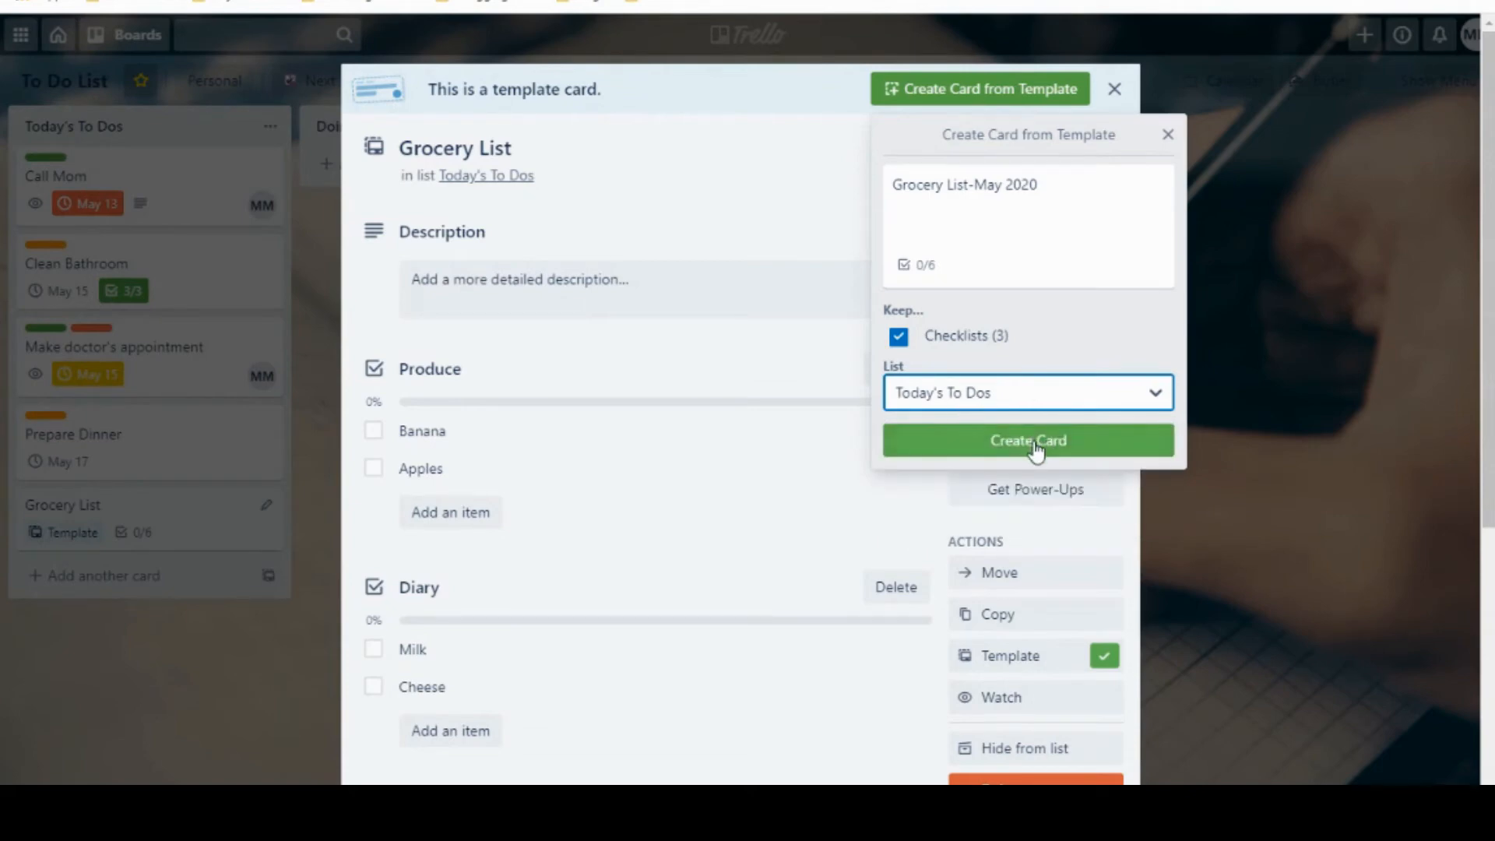
{"action": "left_click", "coordinate": [1036, 447]}
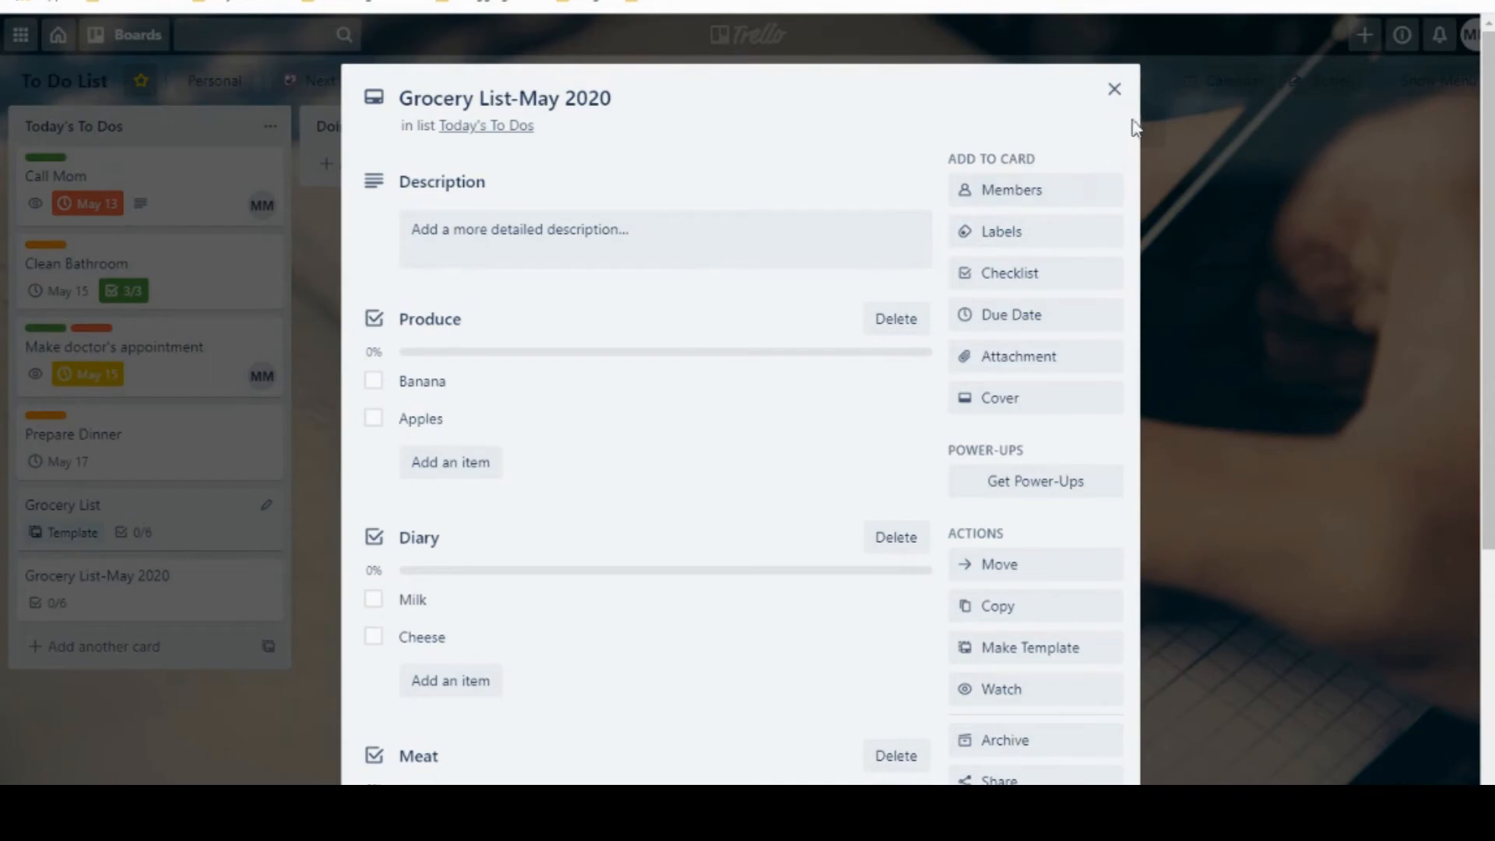
{"action": "left_click", "coordinate": [1115, 89]}
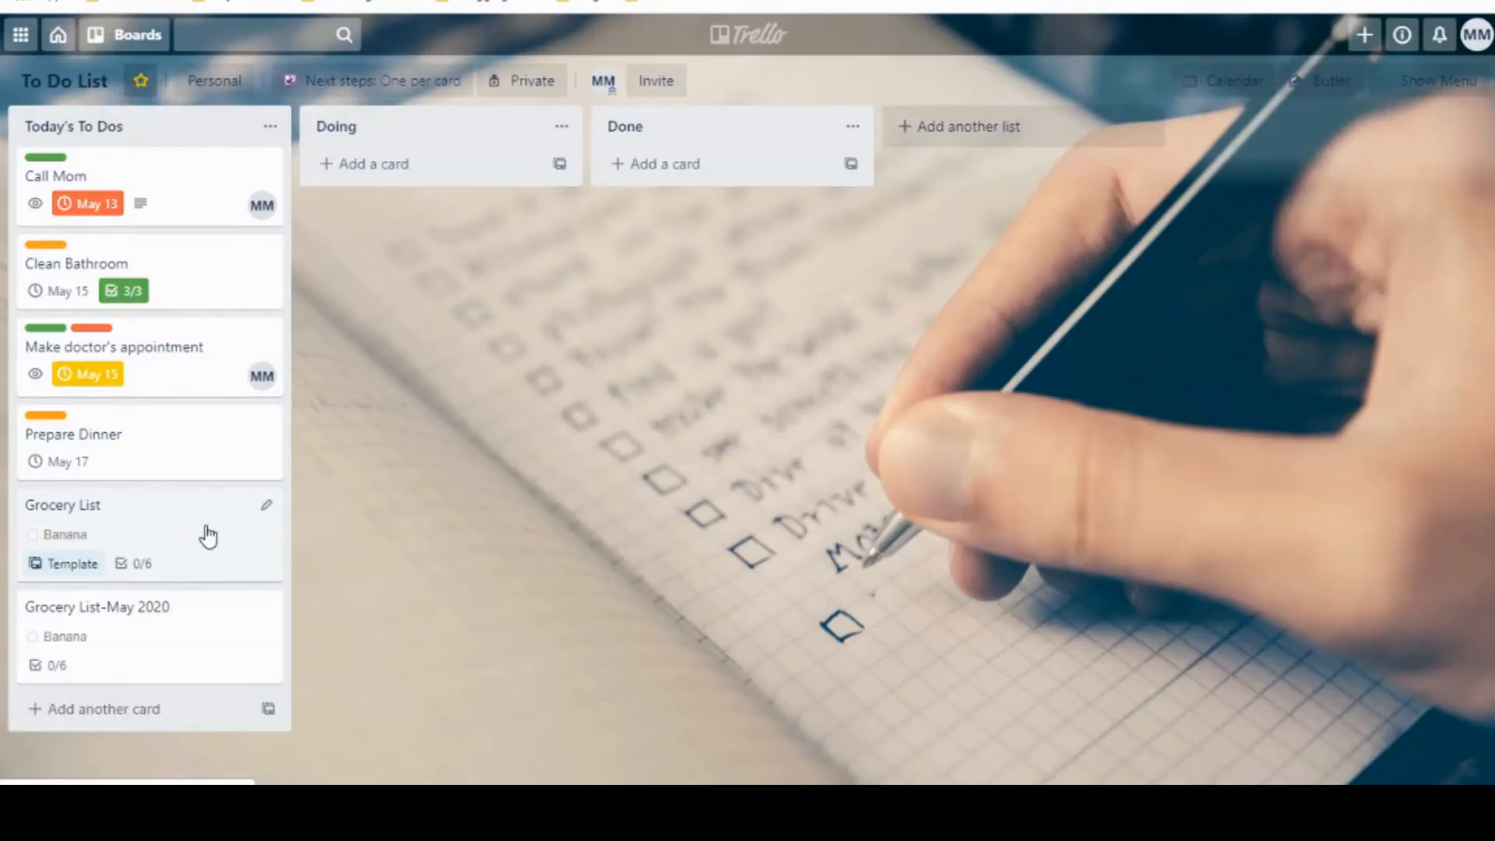
Step: Mark Banana as complete in the Grocery List-May 2020 card, close the card, and archive it from the board
{"action": "left_click", "coordinate": [206, 646]}
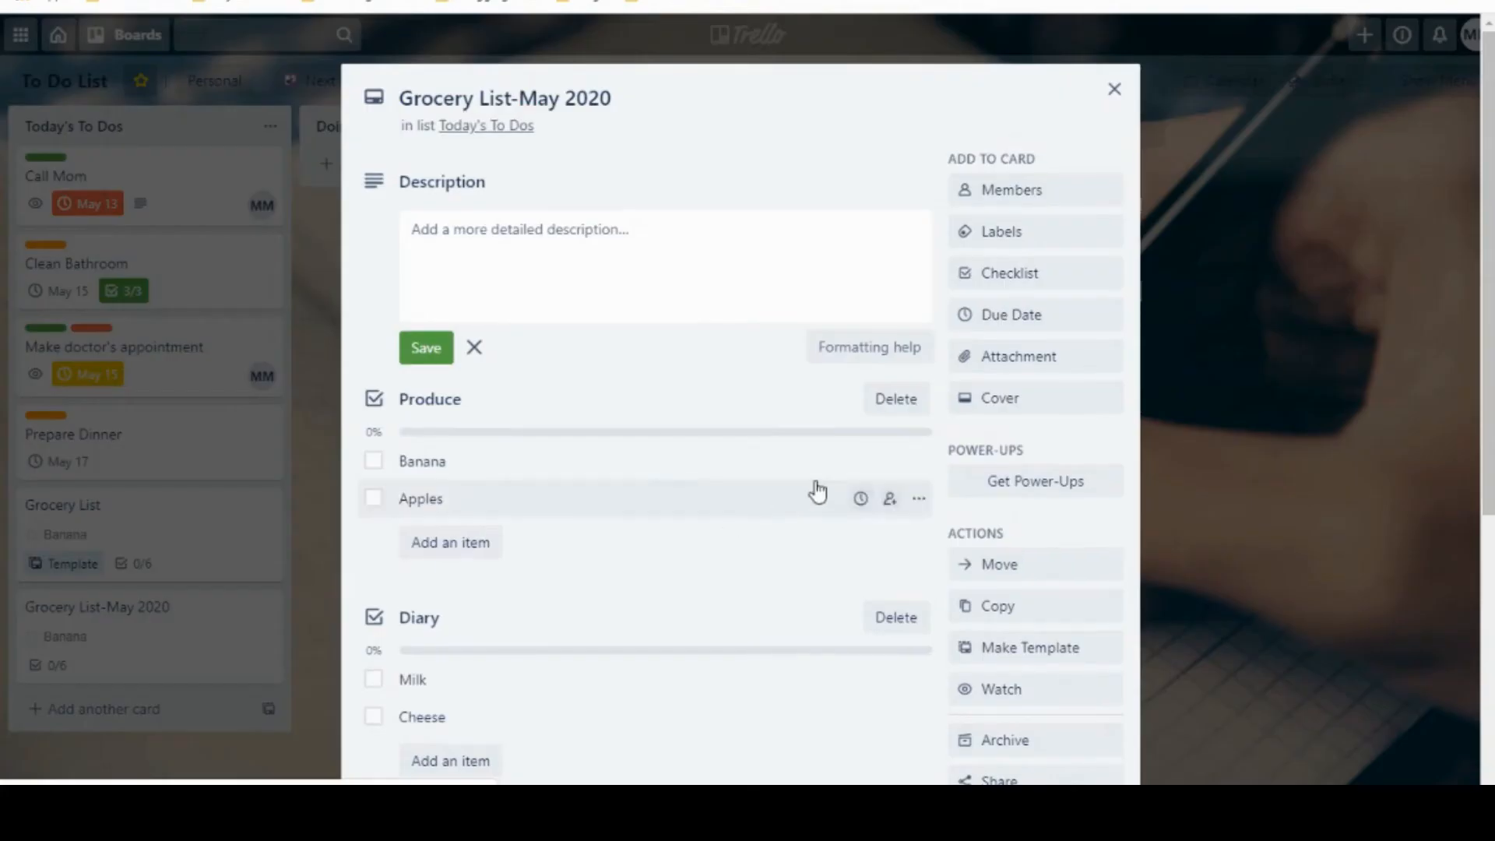
{"action": "left_click", "coordinate": [377, 462]}
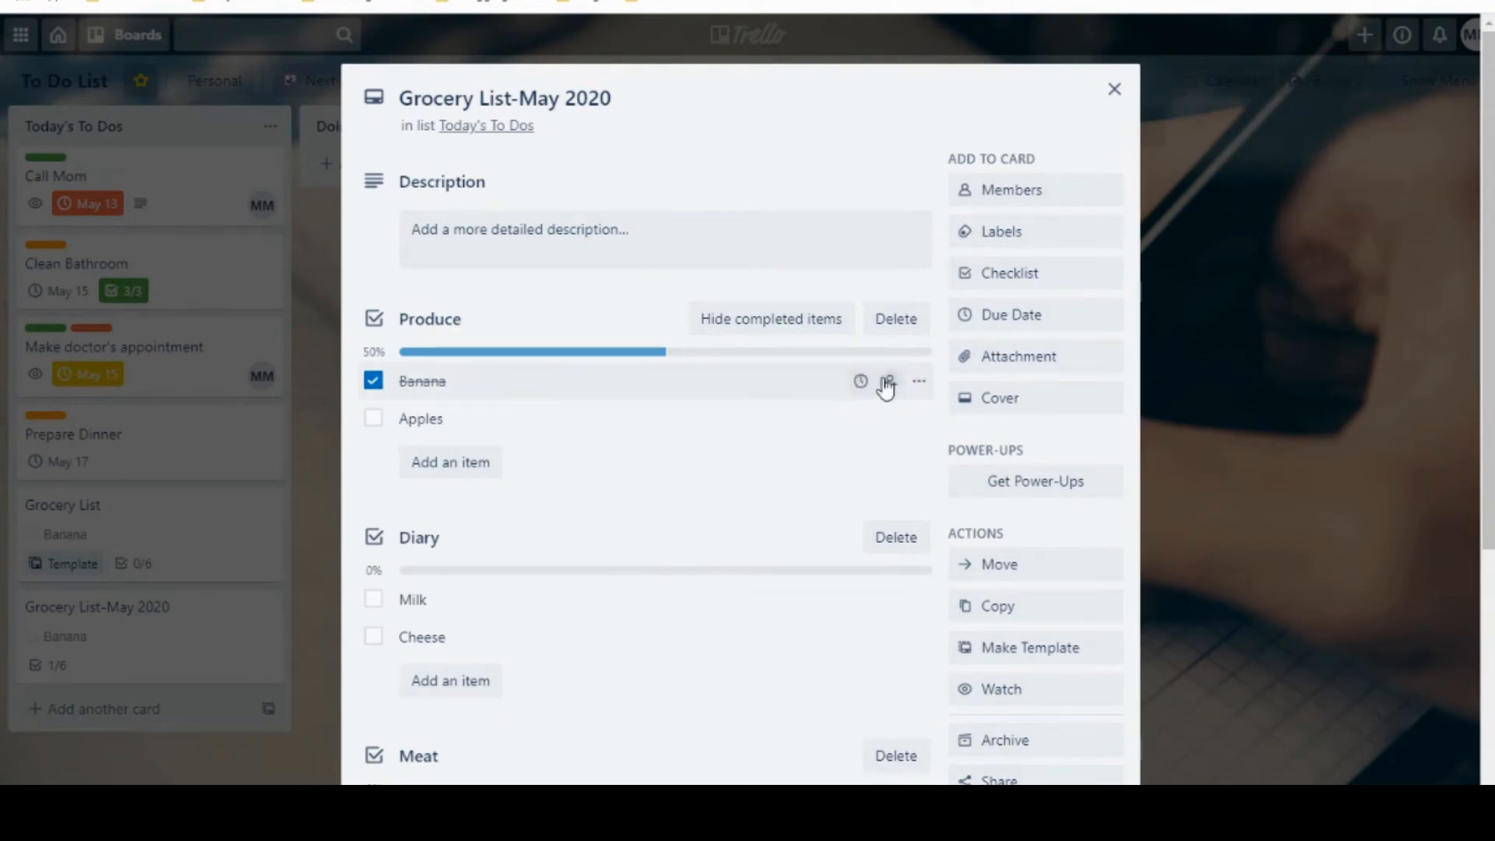
{"action": "left_click", "coordinate": [1116, 91]}
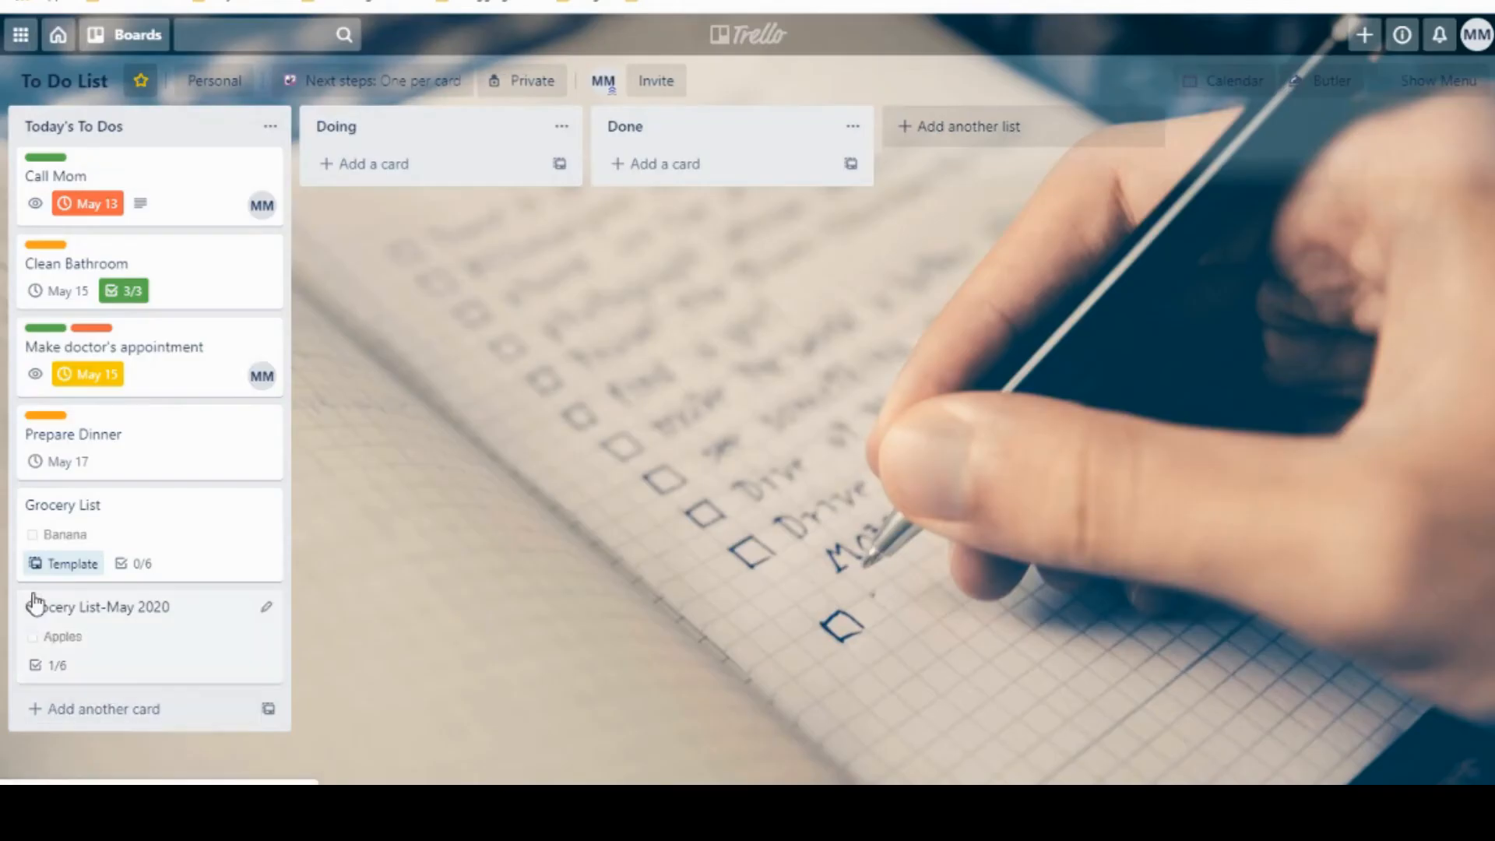
{"action": "left_click", "coordinate": [267, 606]}
{"action": "left_click", "coordinate": [349, 753]}
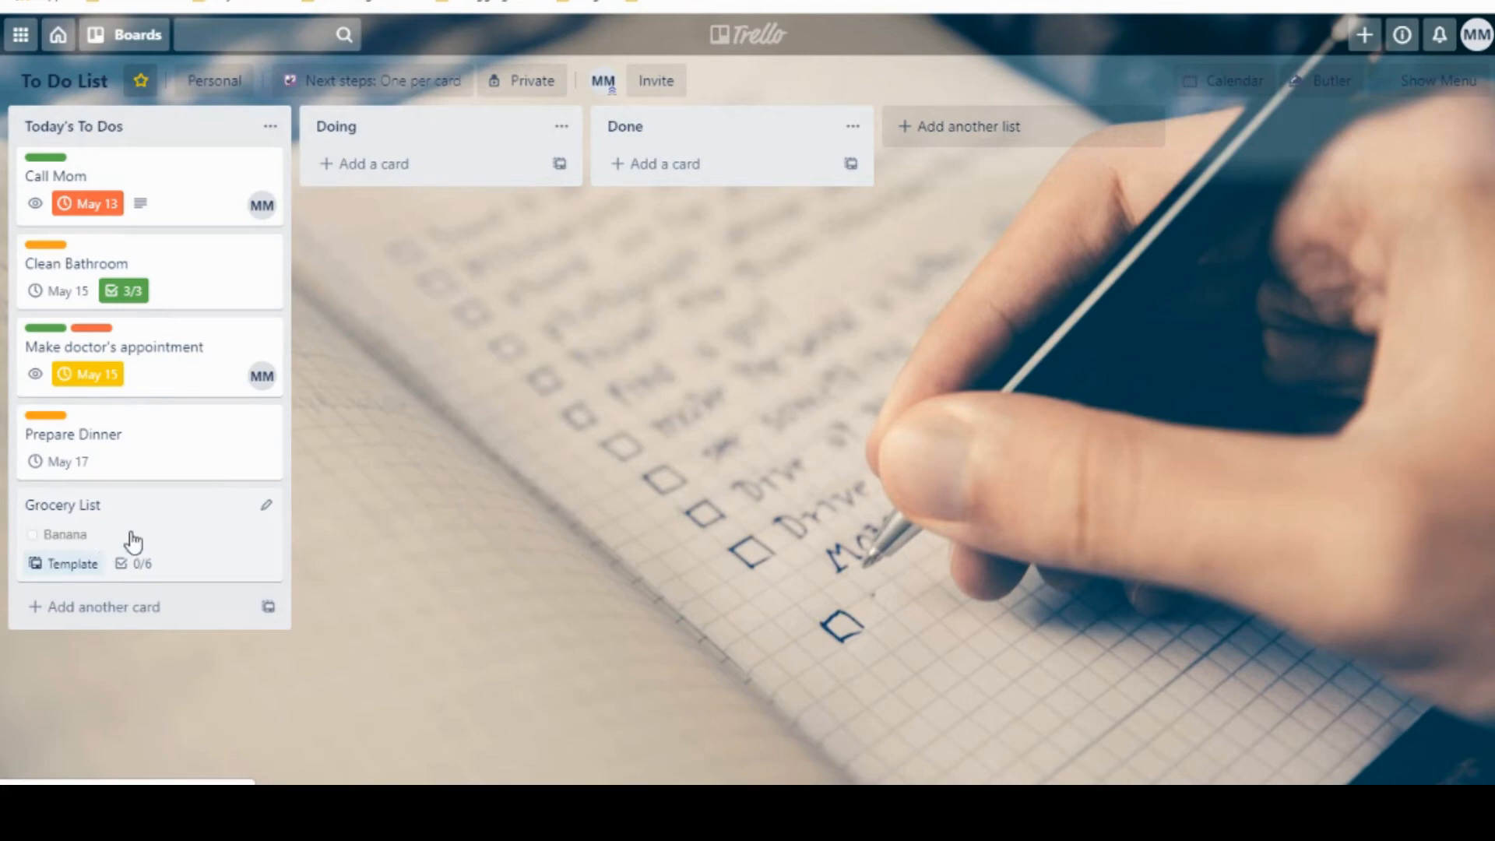
Step: Uncheck Clean sink, Clean shower and Clean toilet in the Clean Bathroom card's checklist, and close the card
{"action": "left_click", "coordinate": [206, 298]}
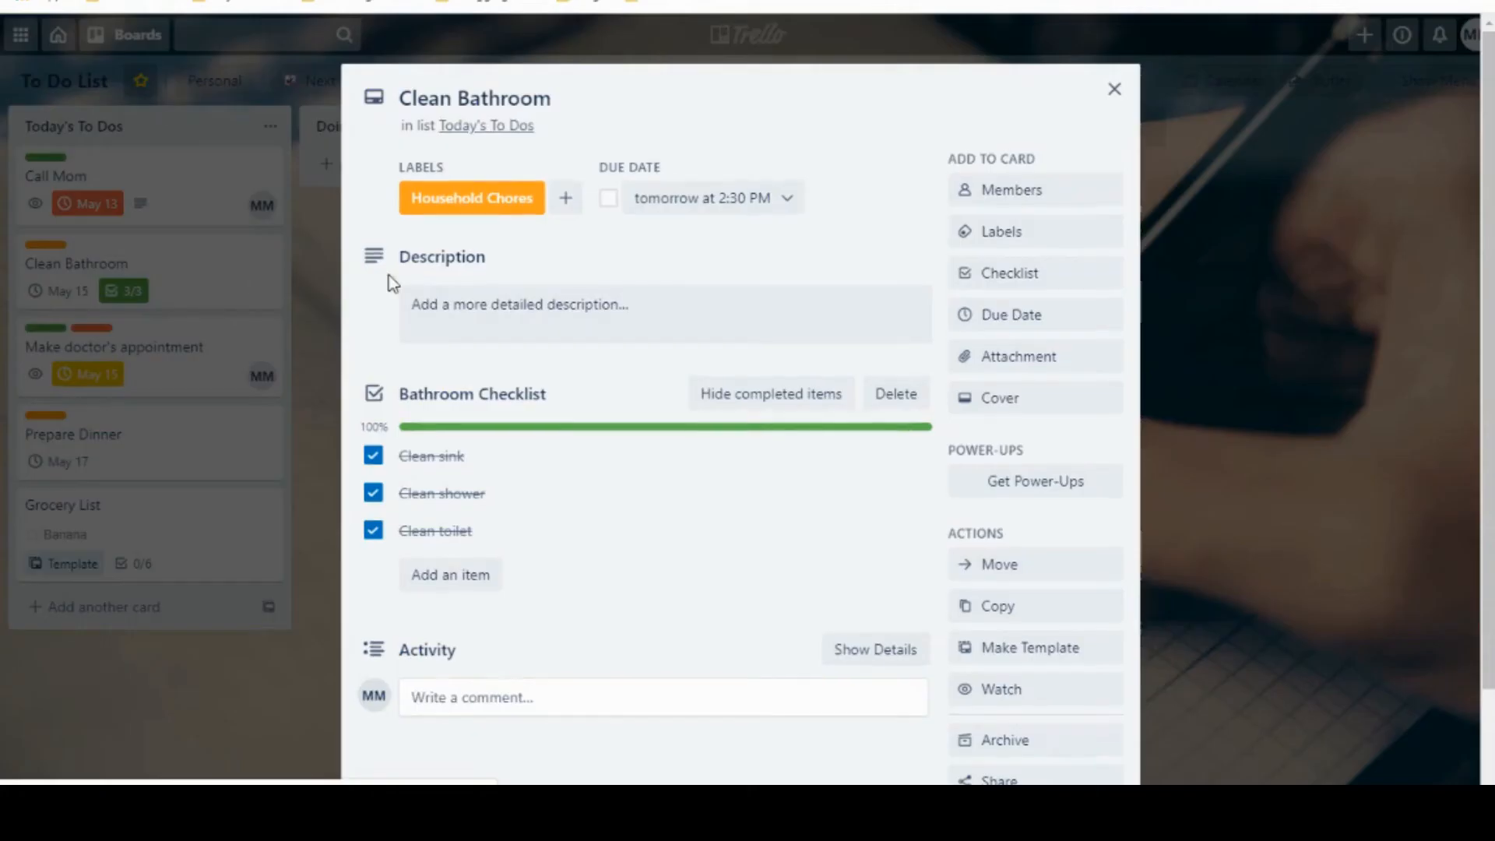
{"action": "left_click", "coordinate": [374, 458]}
{"action": "left_click", "coordinate": [374, 494]}
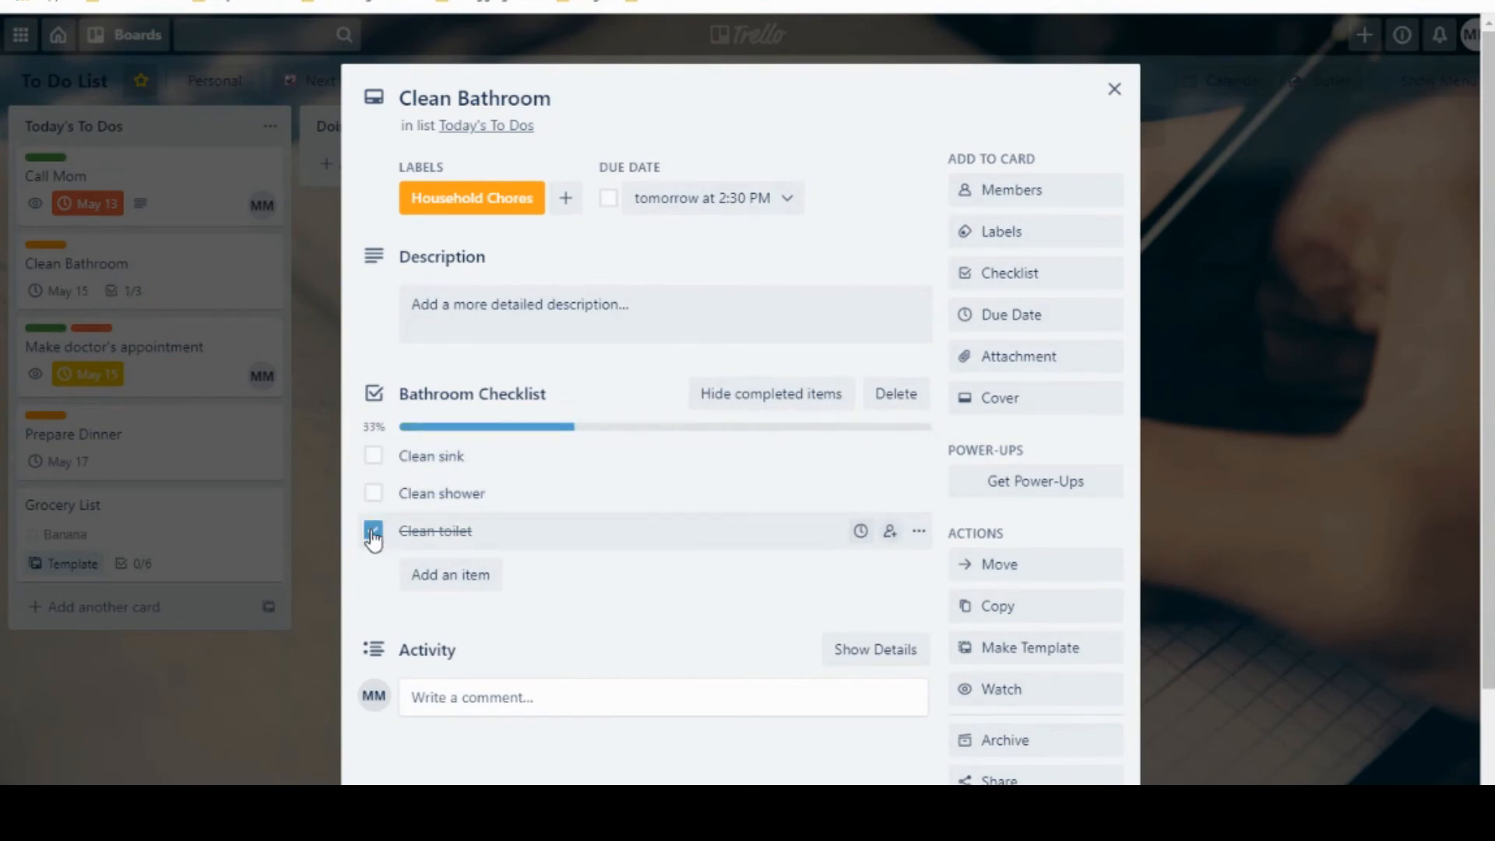
{"action": "left_click", "coordinate": [373, 531]}
{"action": "left_click", "coordinate": [1114, 90]}
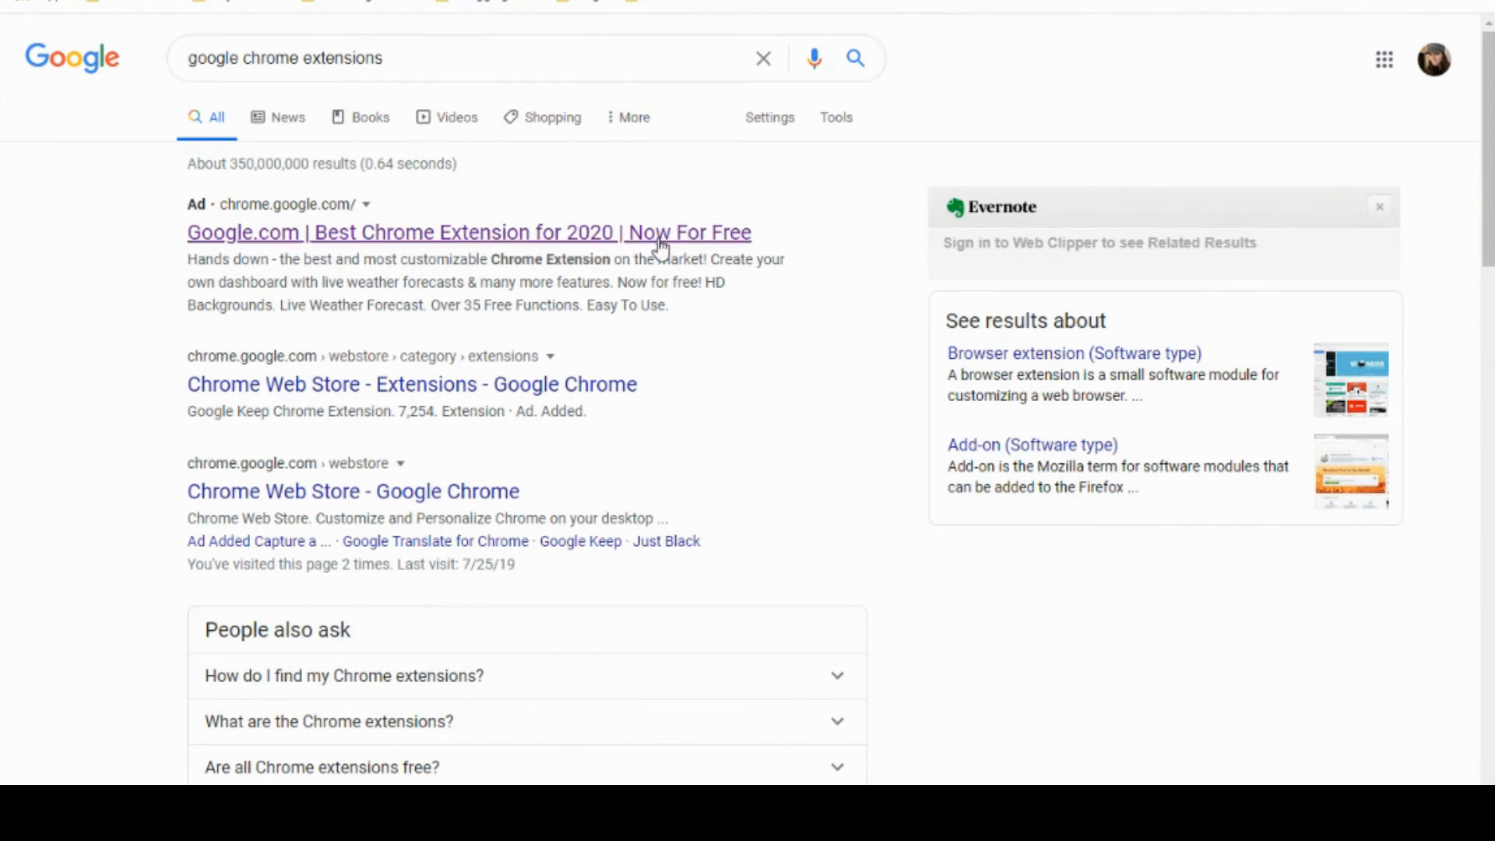
Step: Open the Chrome Web Store from the Google results and search its home page for "next steps for trello"
{"action": "left_click", "coordinate": [589, 234]}
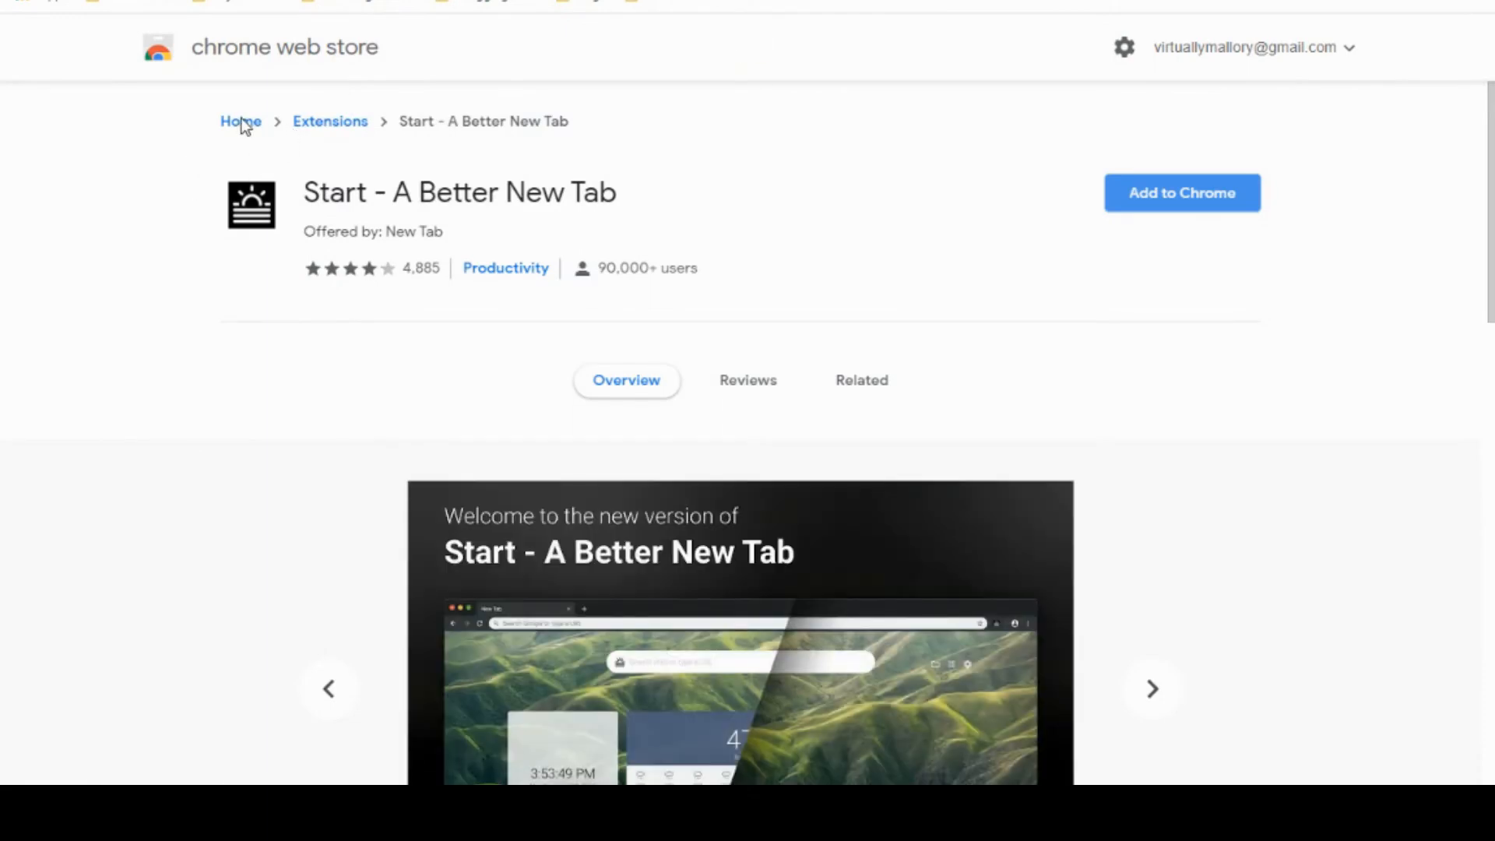
{"action": "left_click", "coordinate": [241, 124]}
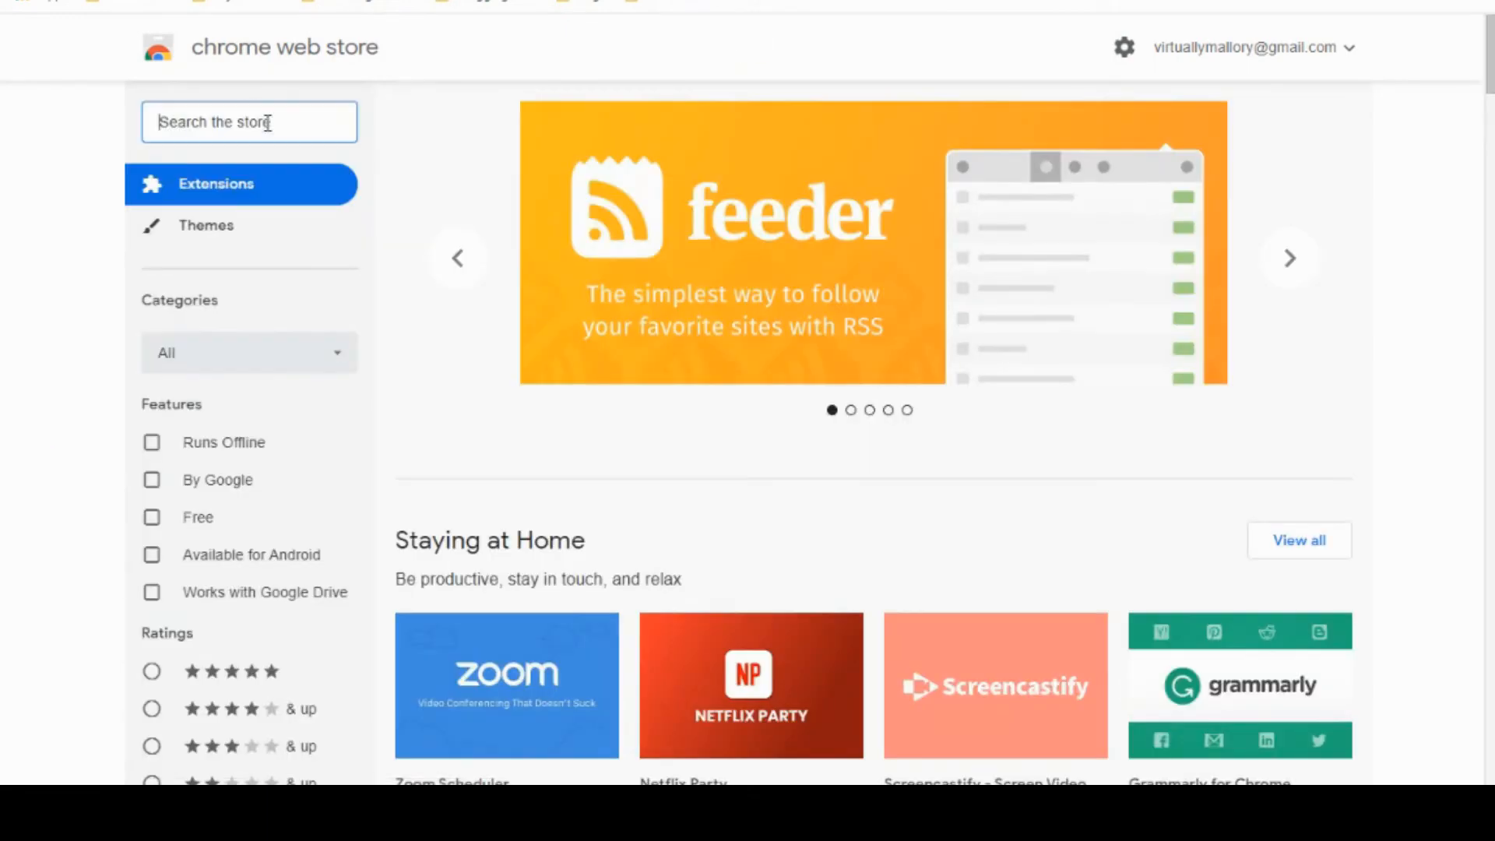
{"action": "type", "text": "next "}
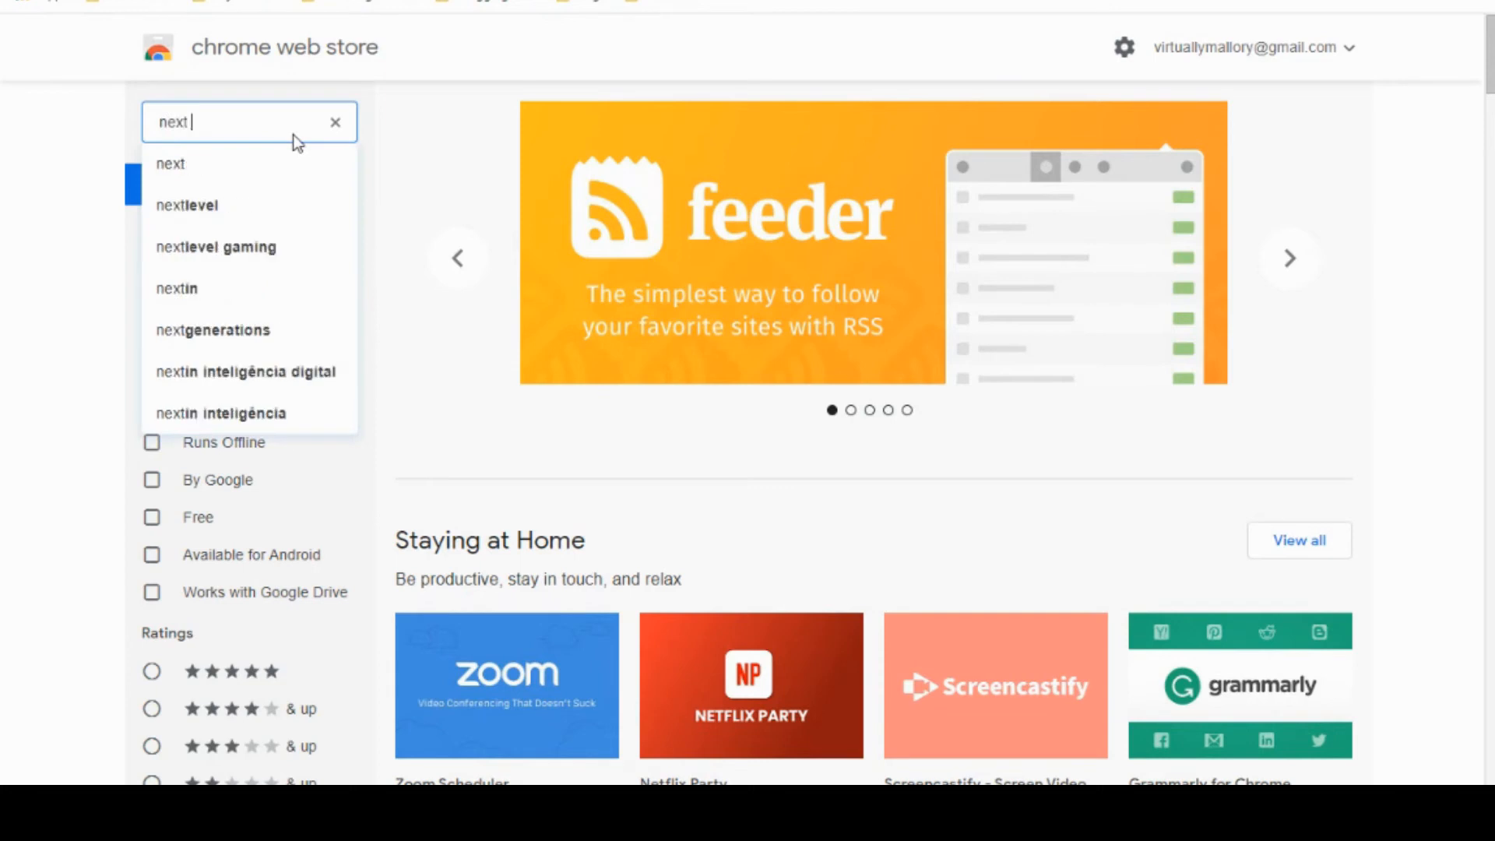
{"action": "type", "text": "steps for trello"}
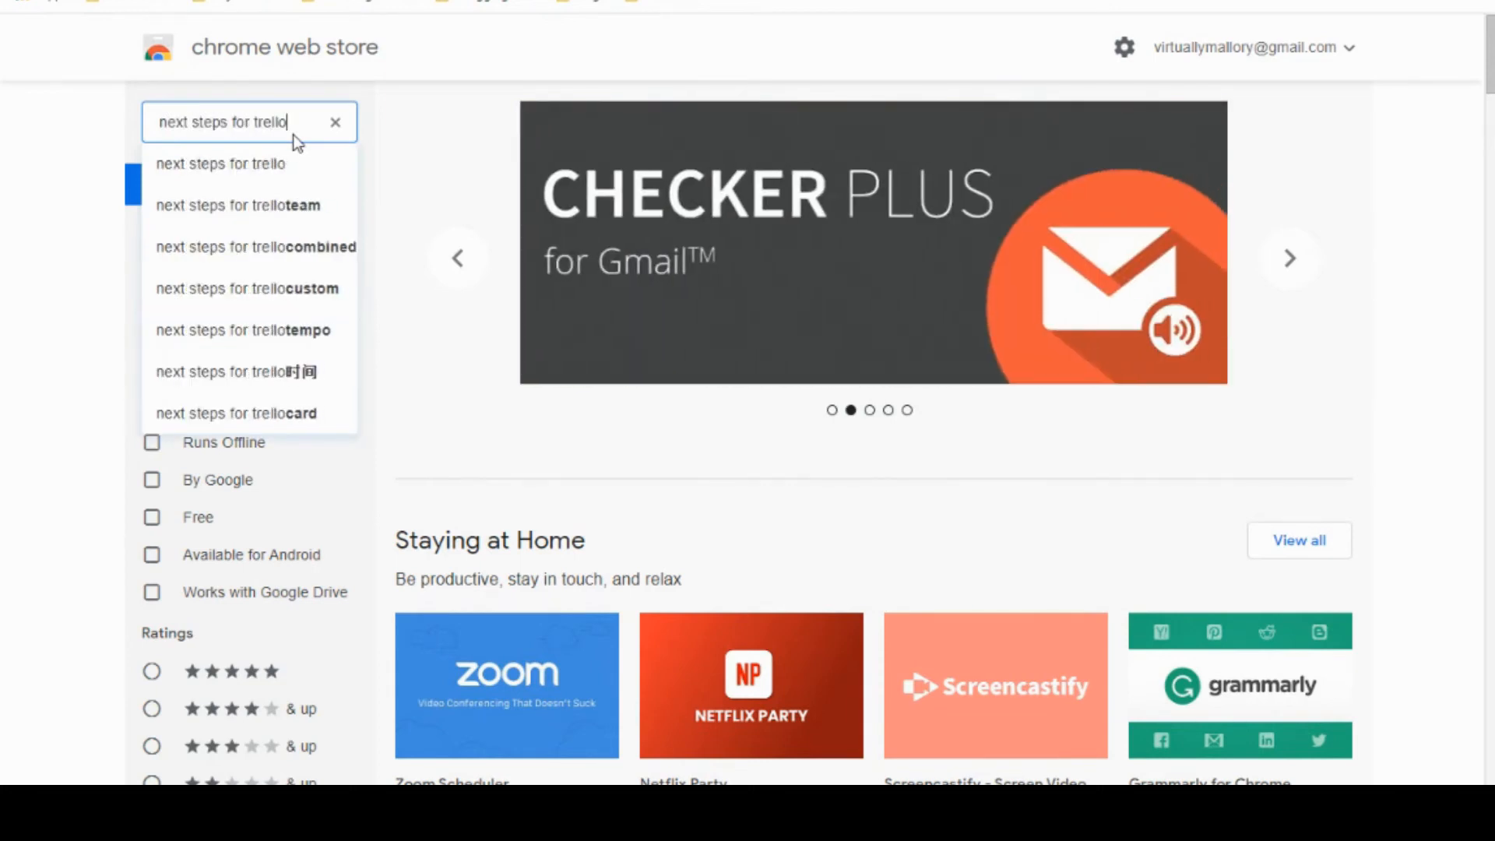
{"action": "key", "text": "Return"}
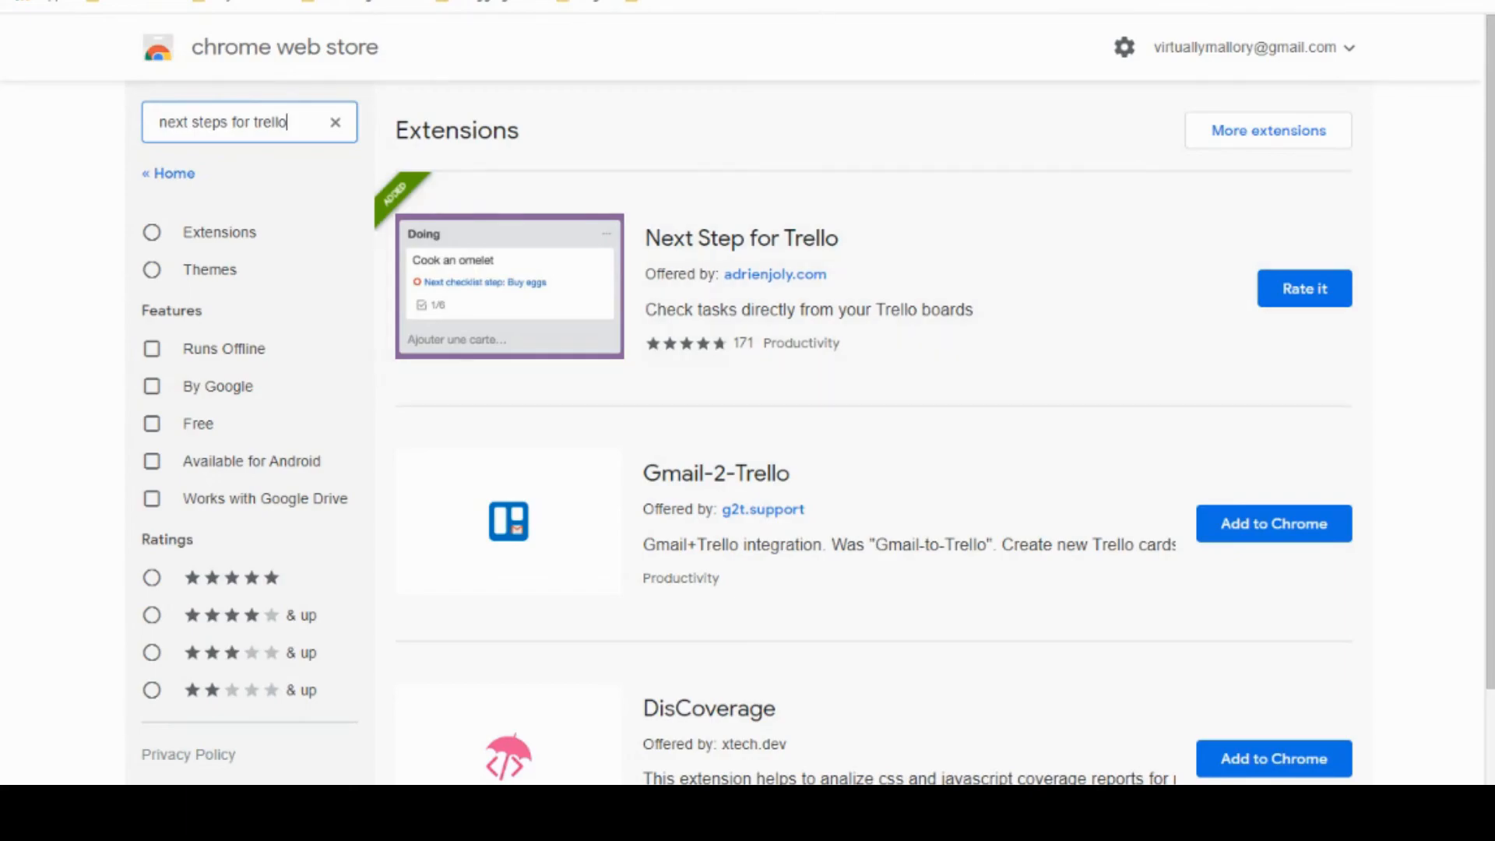
Step: Switch to the Trello board, set the Next Step for Trello mode to Hidden, and restore it to One per card
{"action": "key", "text": "ctrl+Tab"}
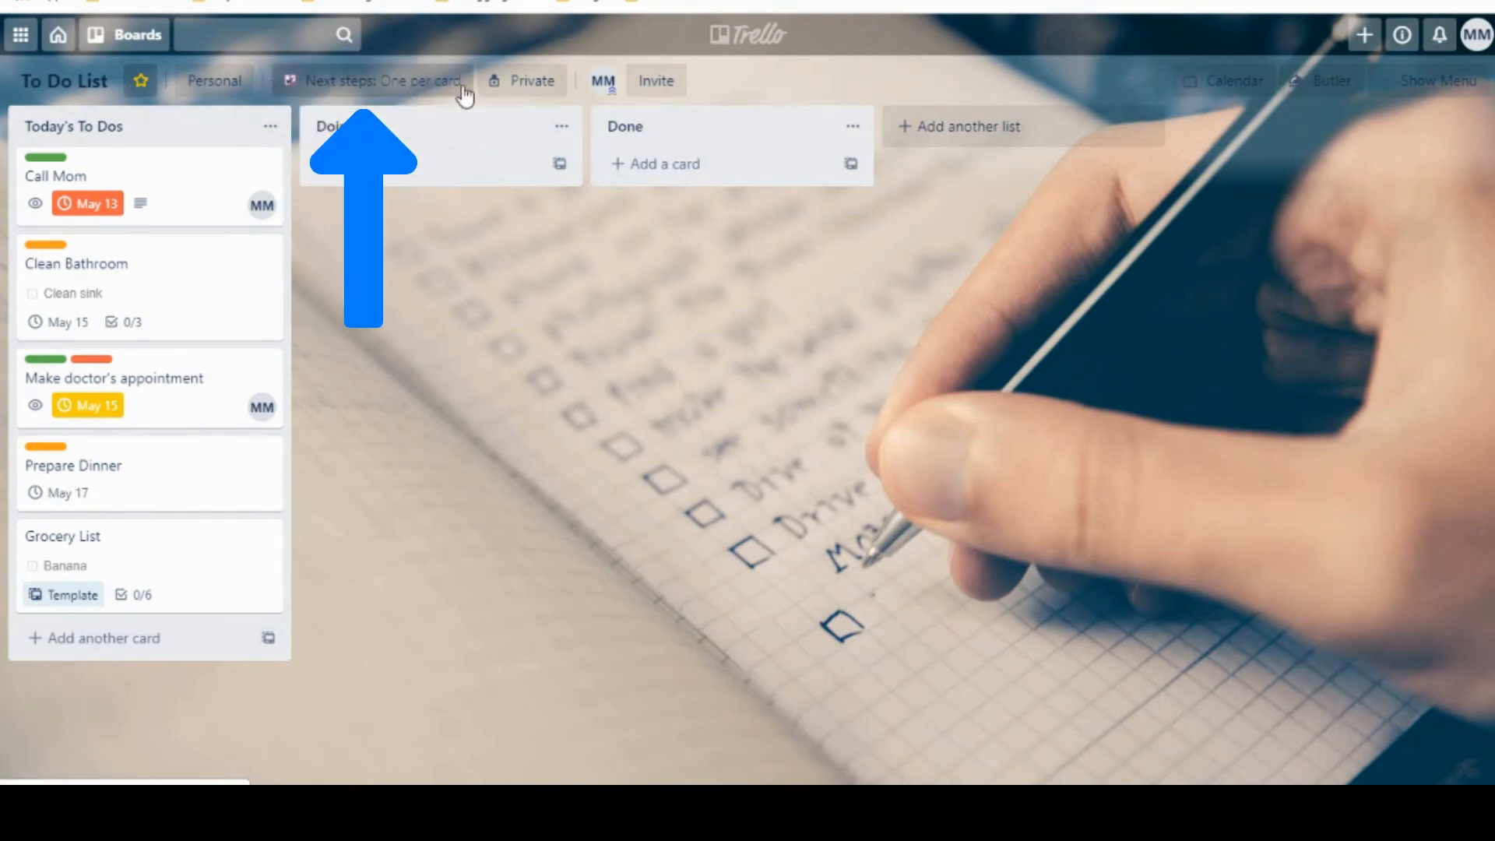
{"action": "left_click", "coordinate": [431, 84]}
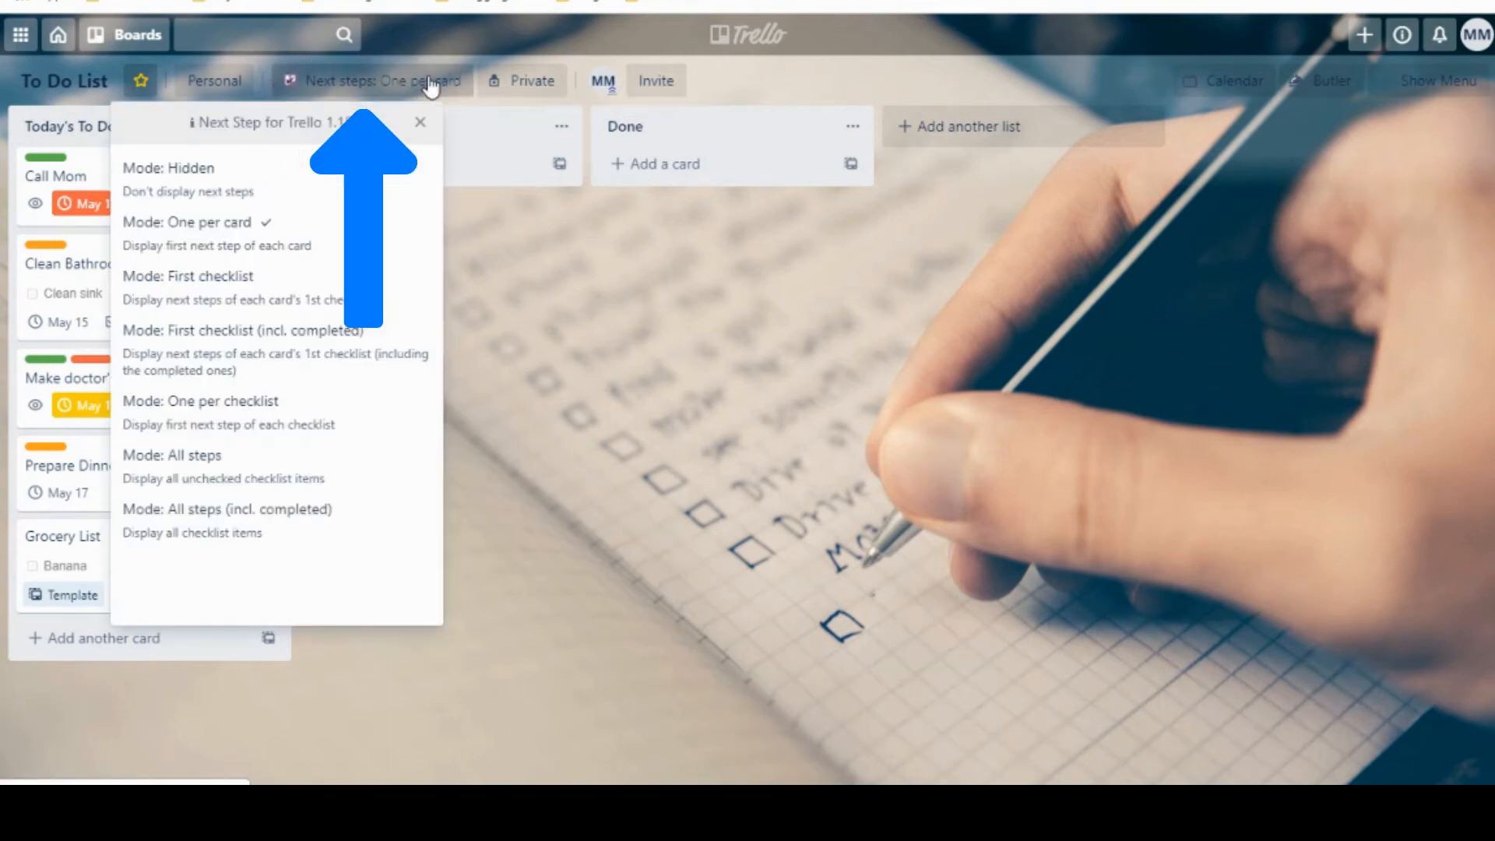
{"action": "left_click", "coordinate": [190, 188]}
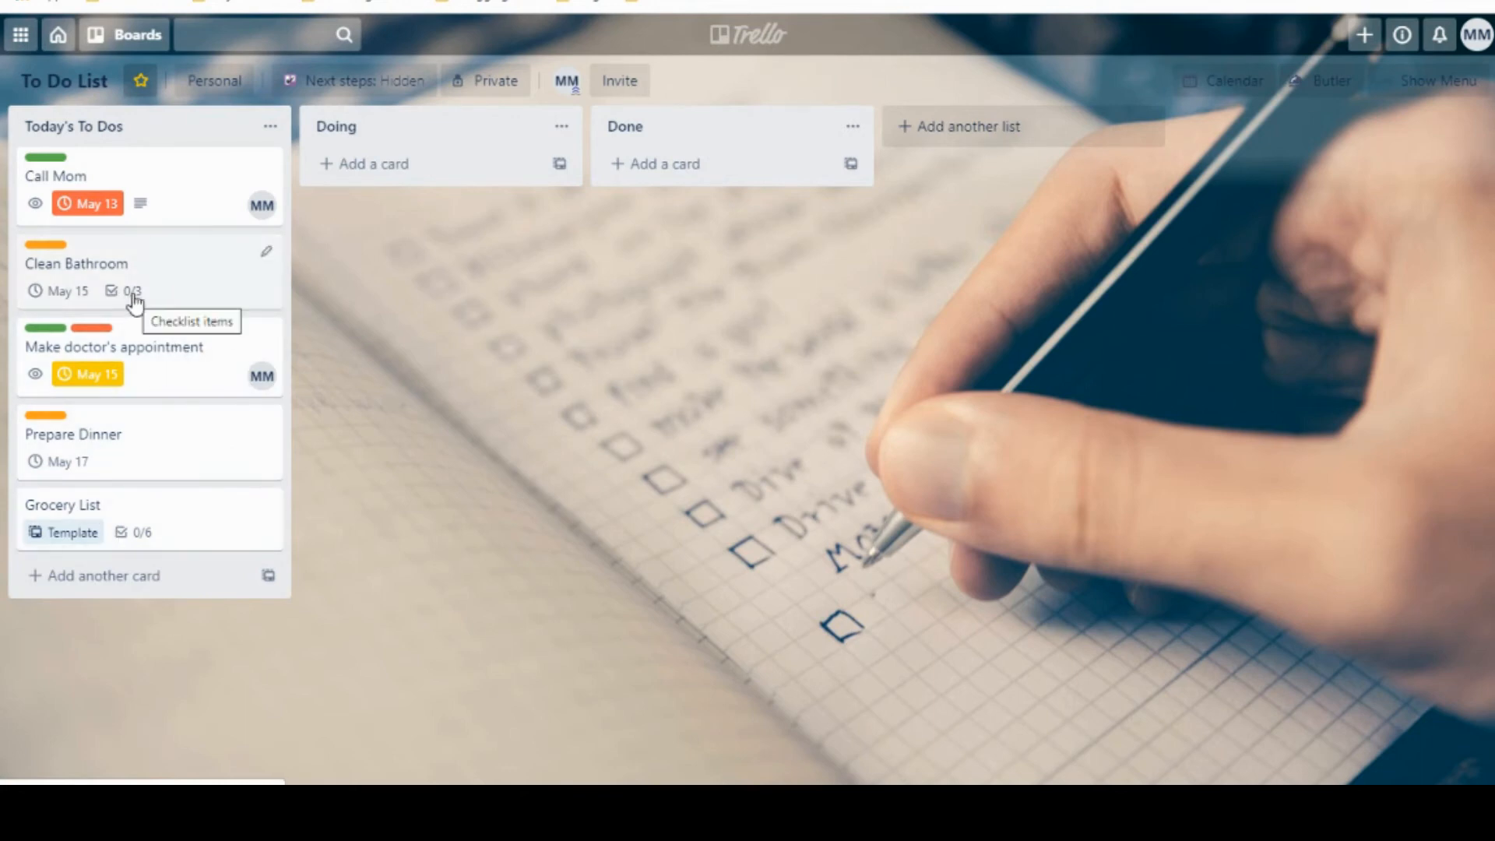
{"action": "left_click", "coordinate": [387, 84]}
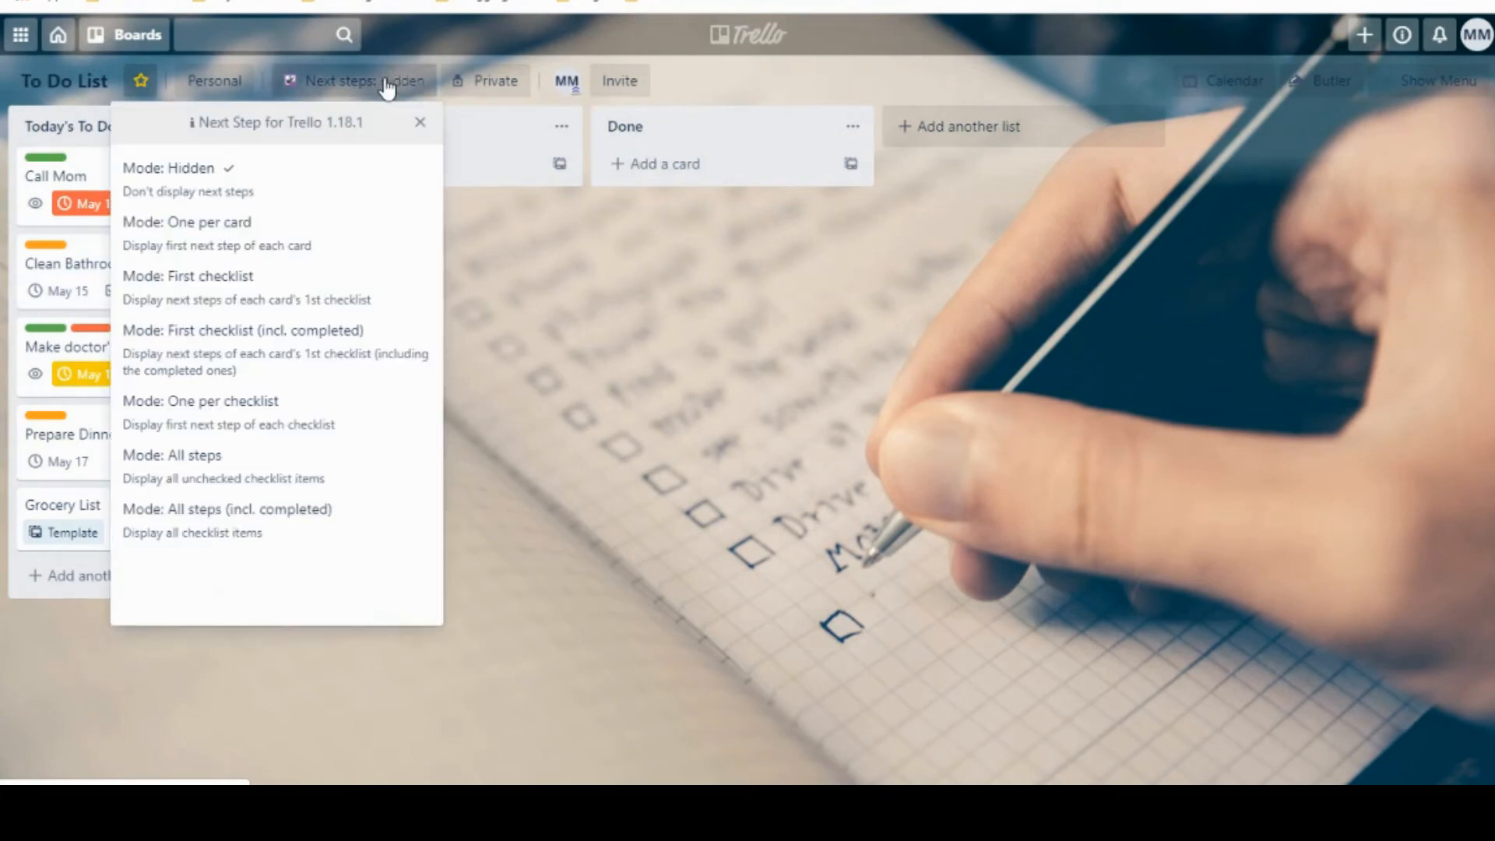
{"action": "left_click", "coordinate": [277, 242]}
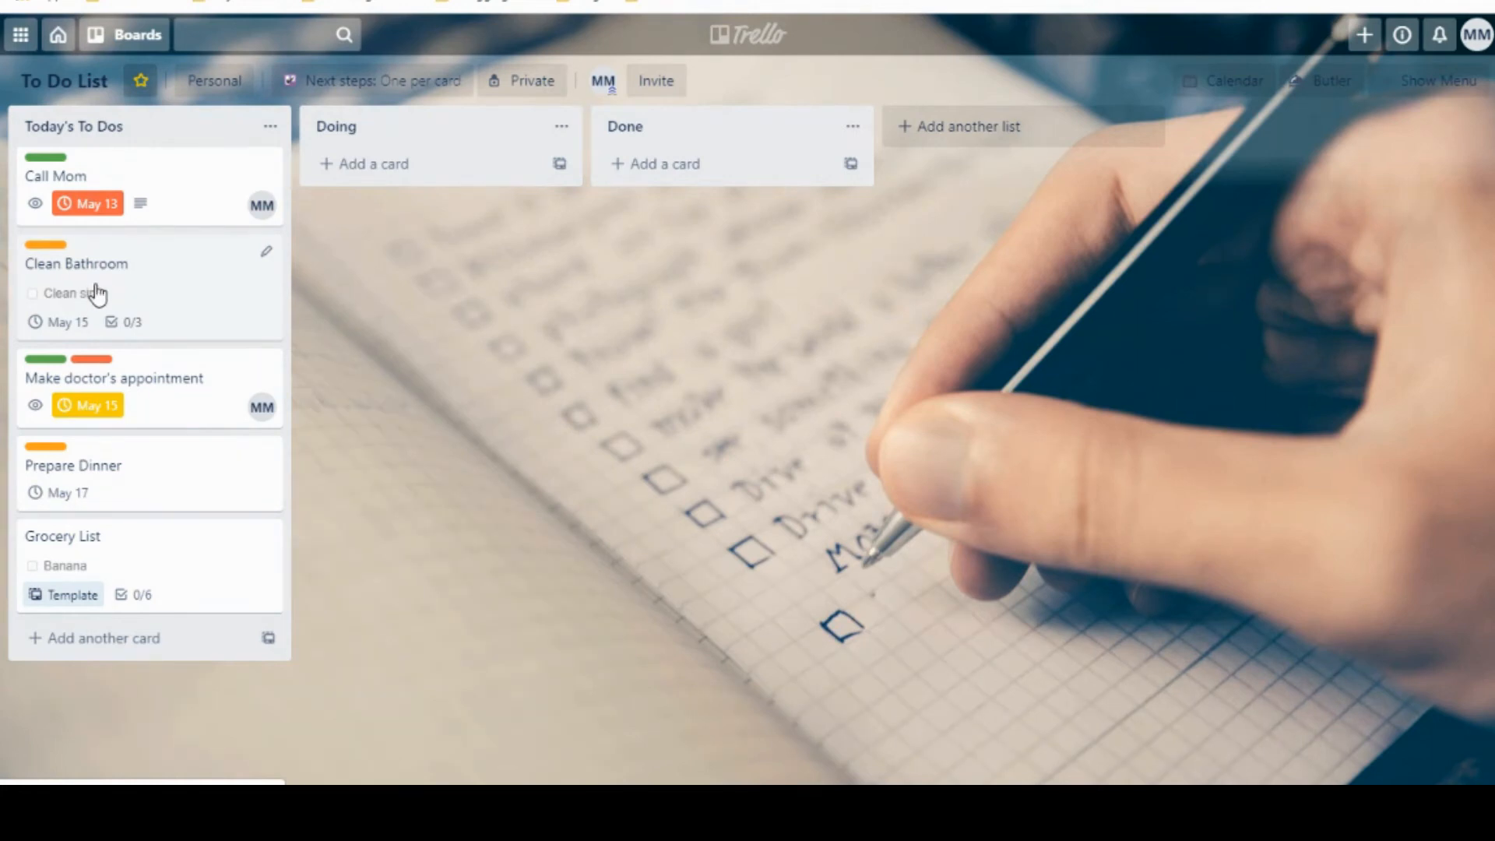
Step: Check off Clean sink directly on the Clean Bathroom card, and review the Next Step for Trello display modes
{"action": "left_click", "coordinate": [34, 295]}
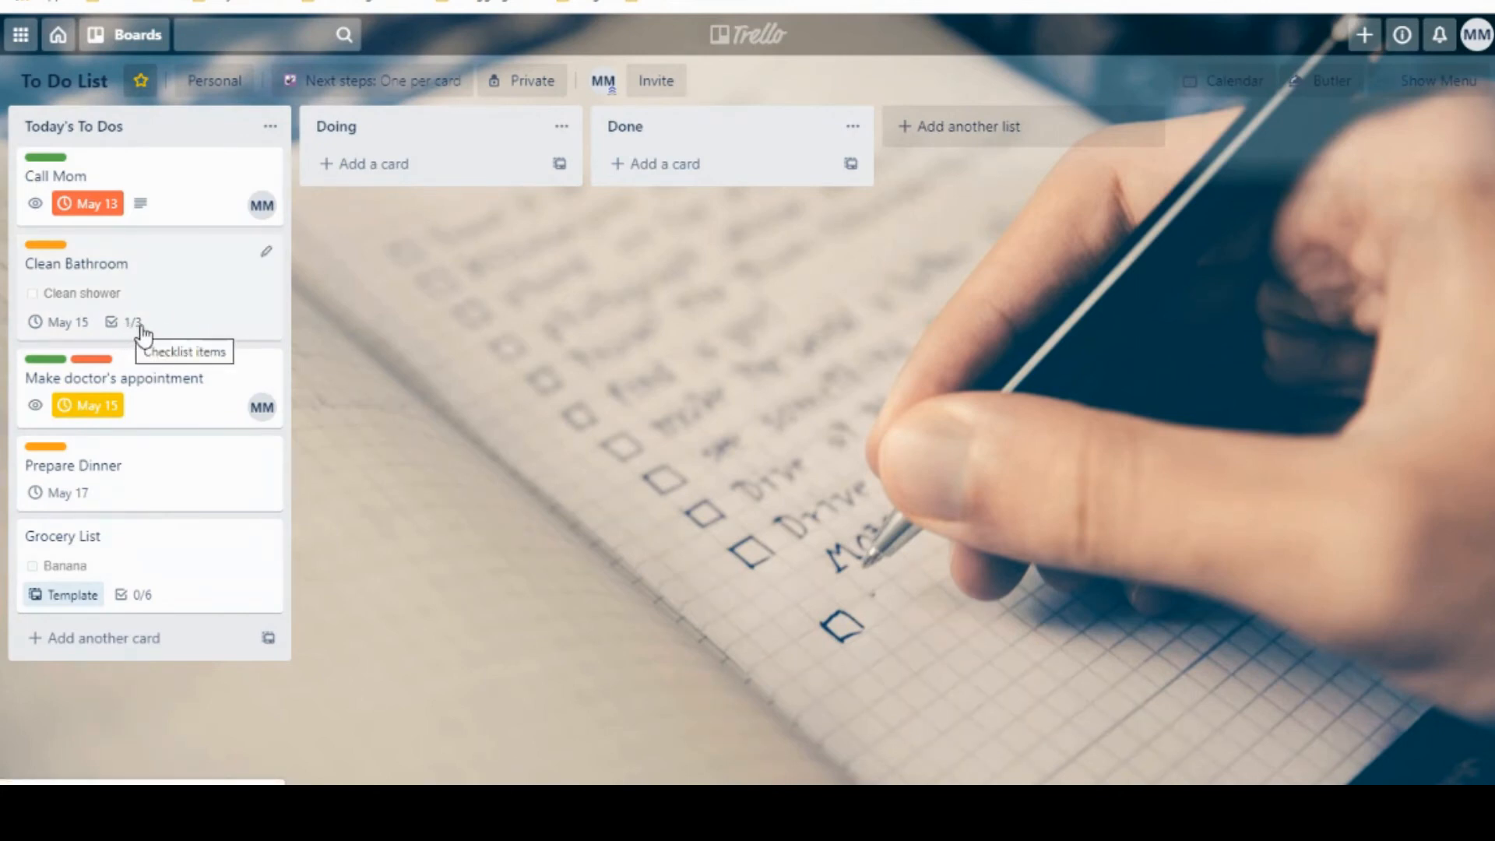
{"action": "left_click", "coordinate": [451, 81]}
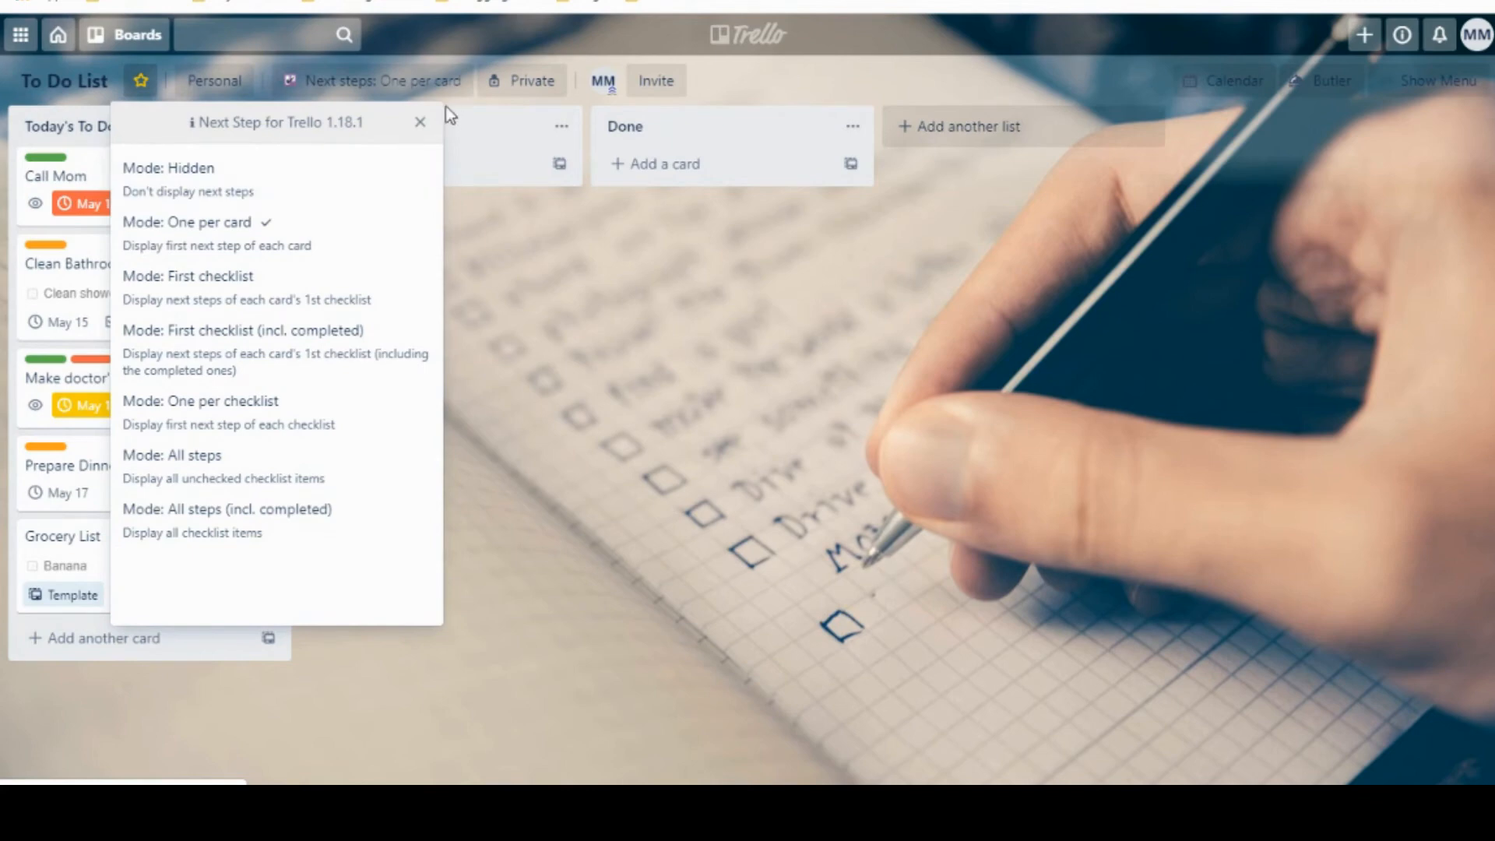
{"action": "left_click", "coordinate": [421, 122]}
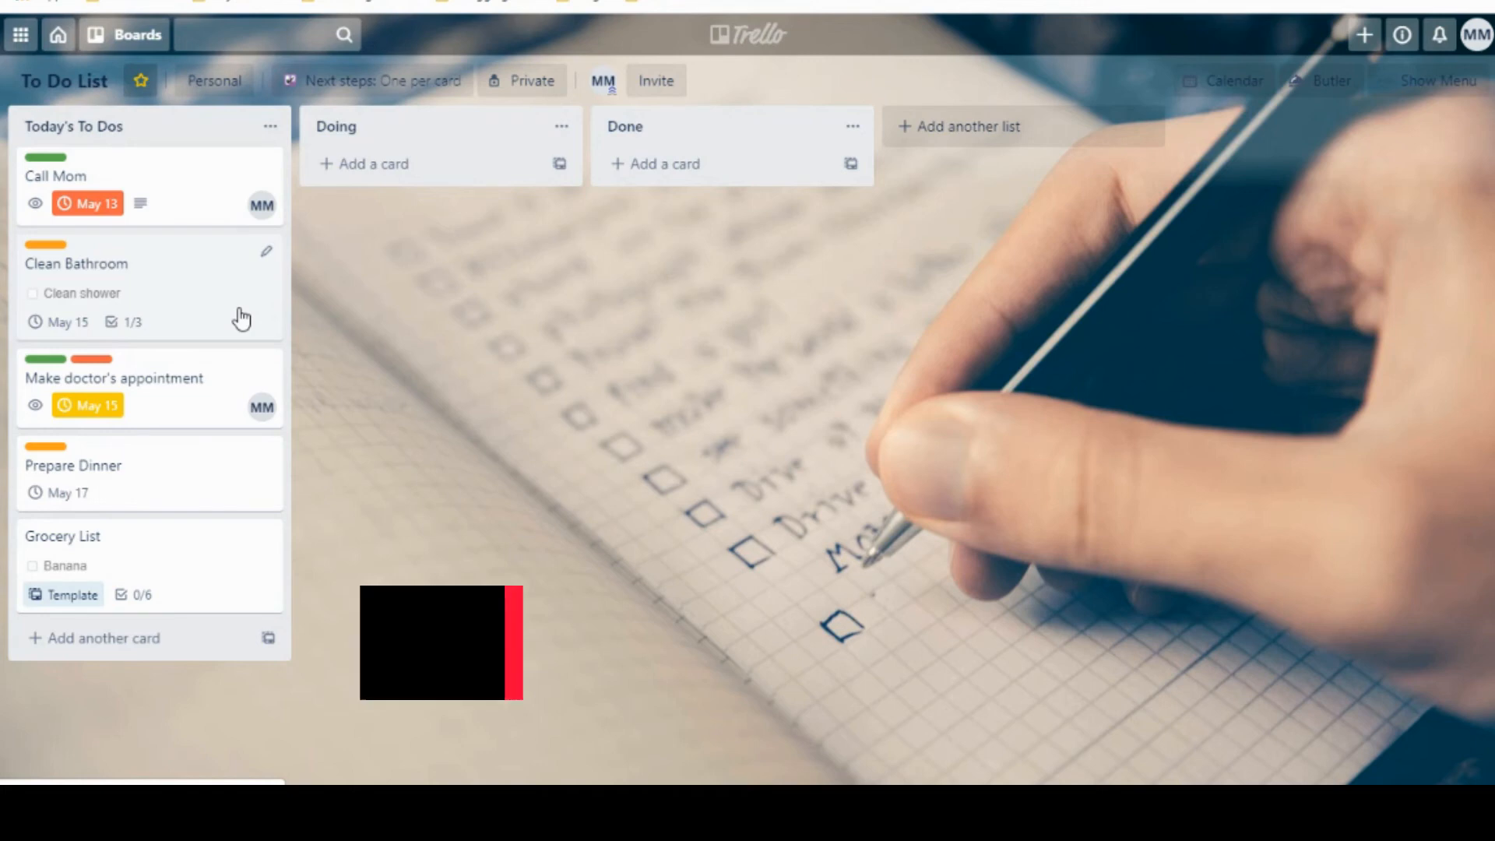
Step: Disable the Calendar Power-Up on the To Do List board
{"action": "left_click", "coordinate": [1432, 92]}
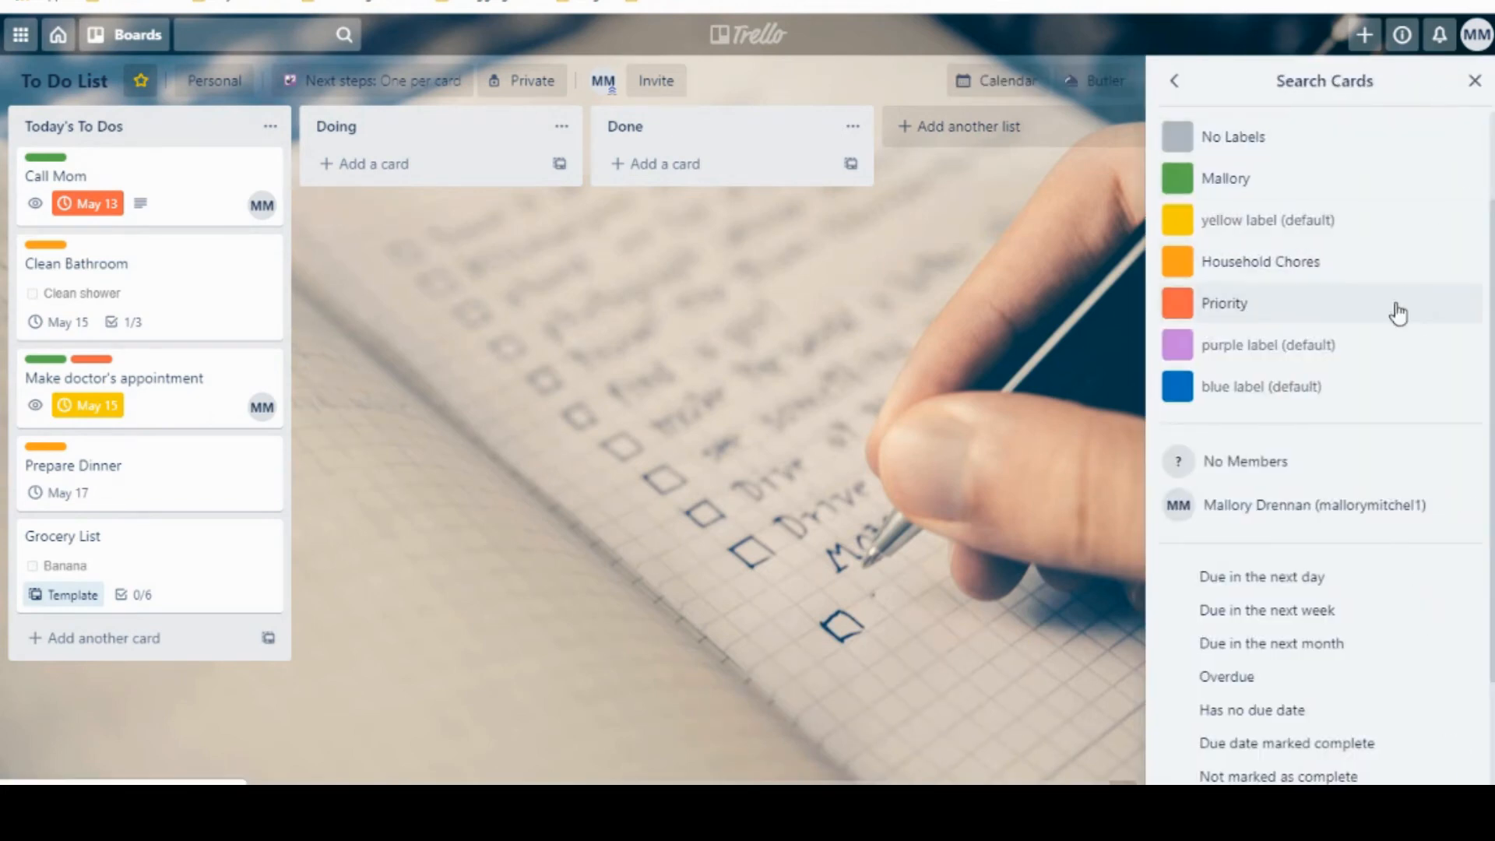
{"action": "left_click", "coordinate": [1174, 84]}
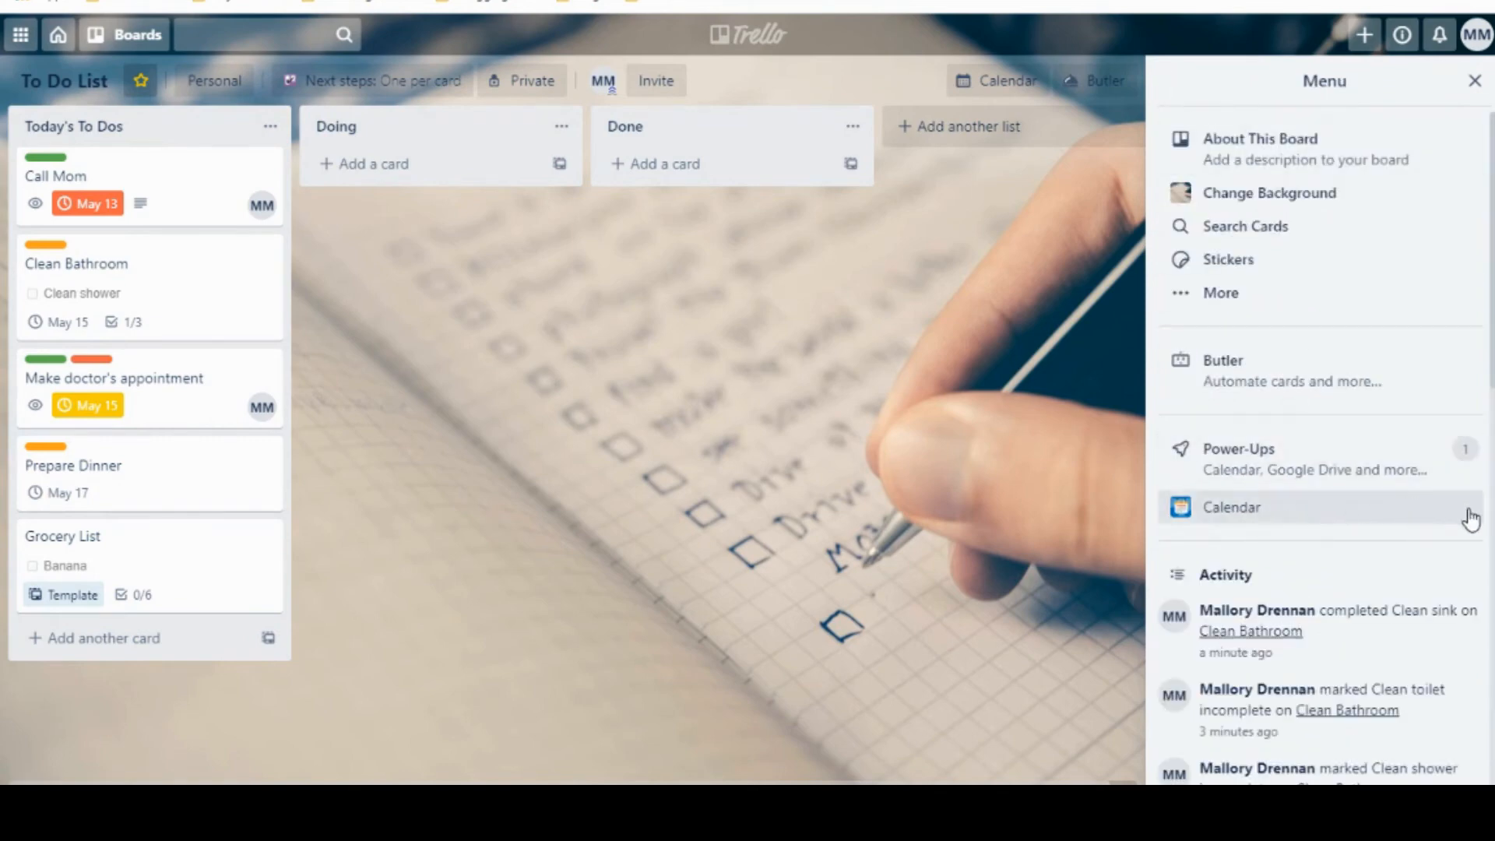
{"action": "left_click", "coordinate": [1277, 515]}
{"action": "left_click", "coordinate": [1244, 667]}
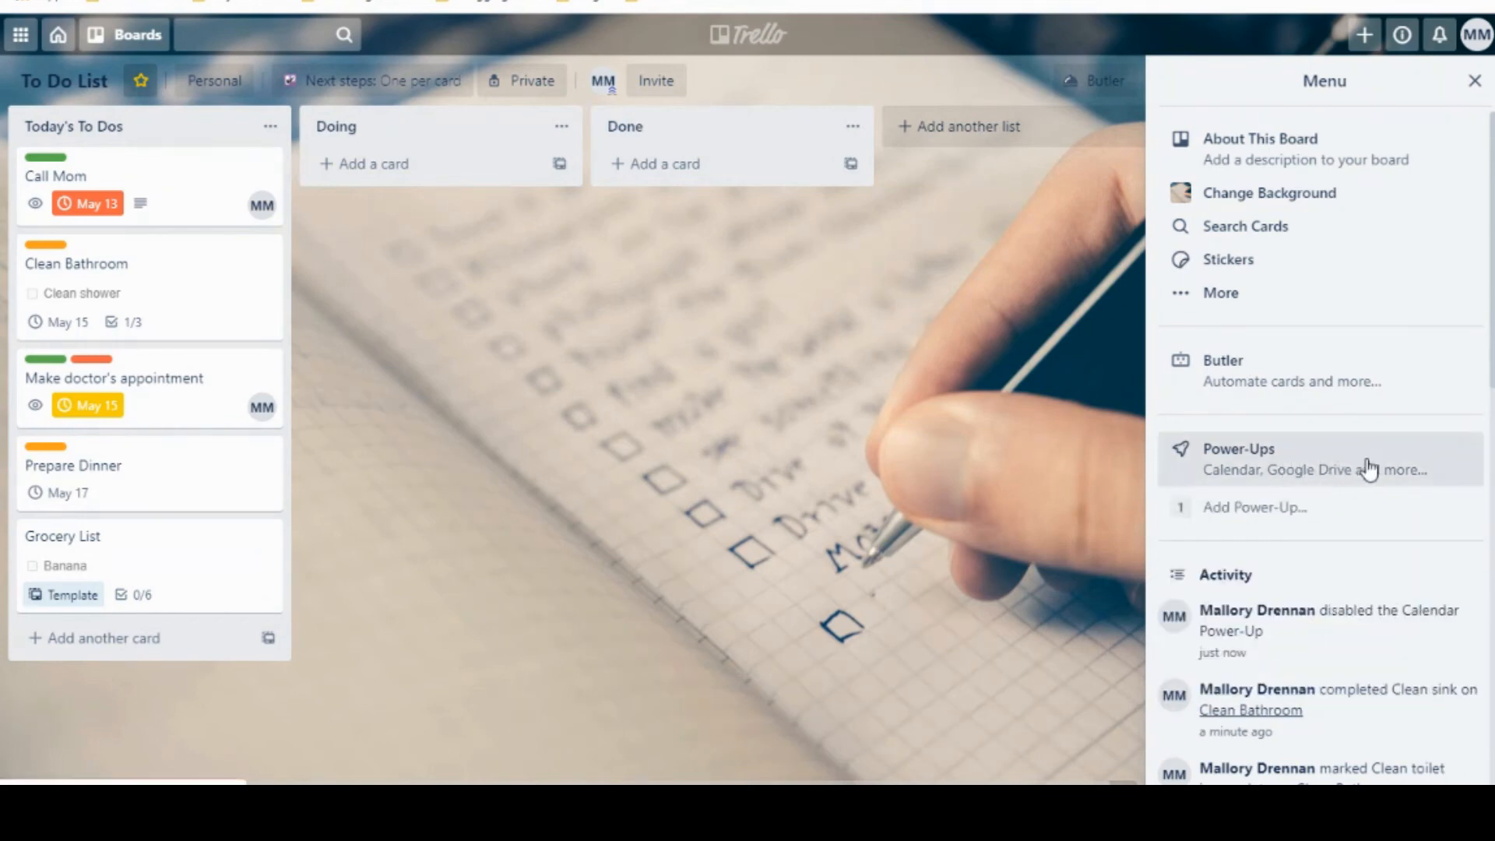
Step: Search the Power-Ups for "calendar", add the Calendar Power-Up to the board, and close the directory and the board menu
{"action": "left_click", "coordinate": [1314, 515]}
{"action": "type", "text": "cale"}
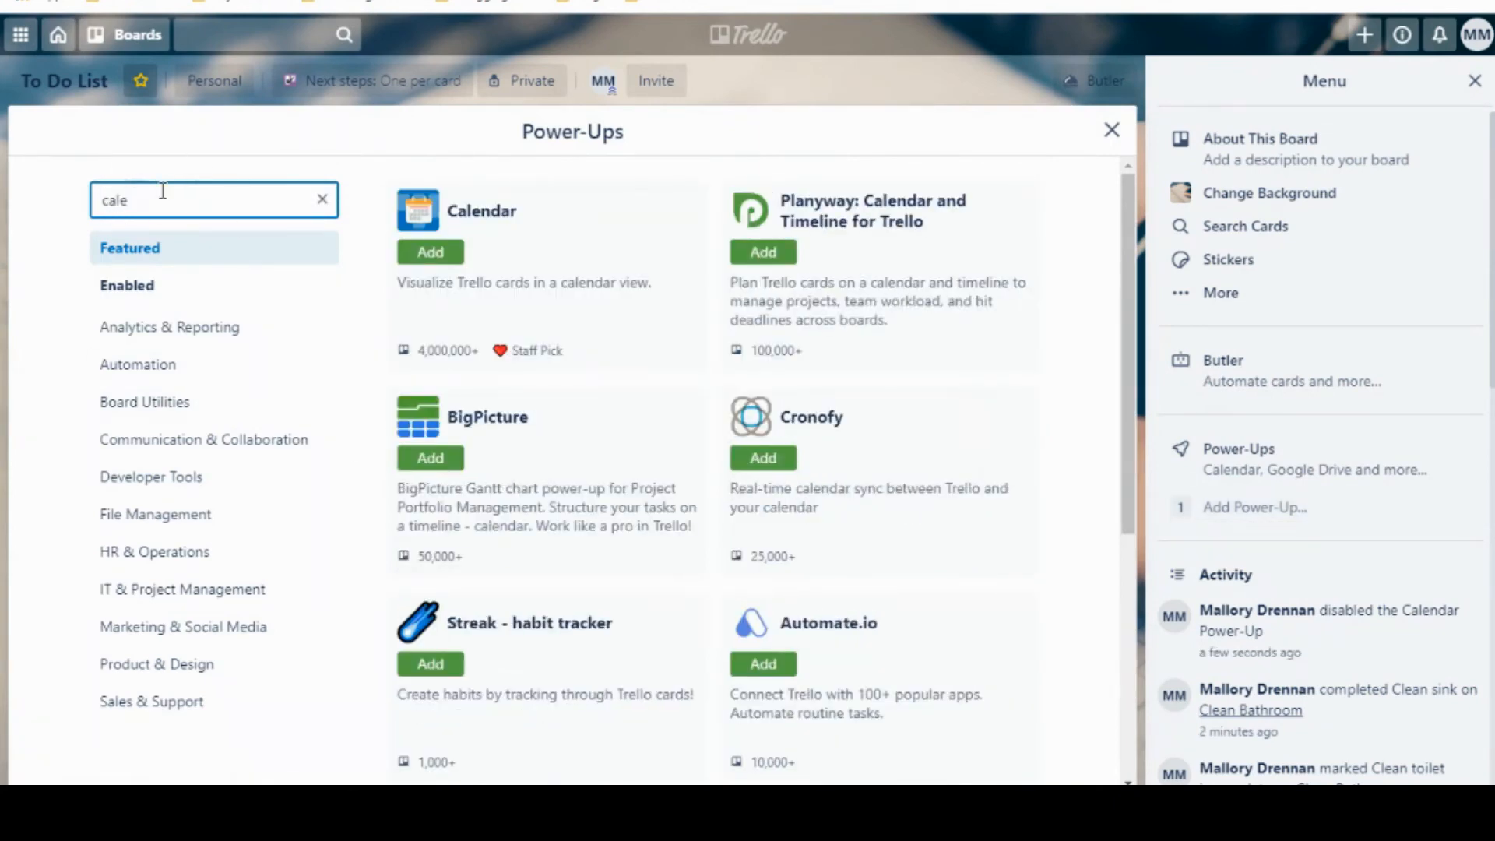
{"action": "type", "text": "ndar"}
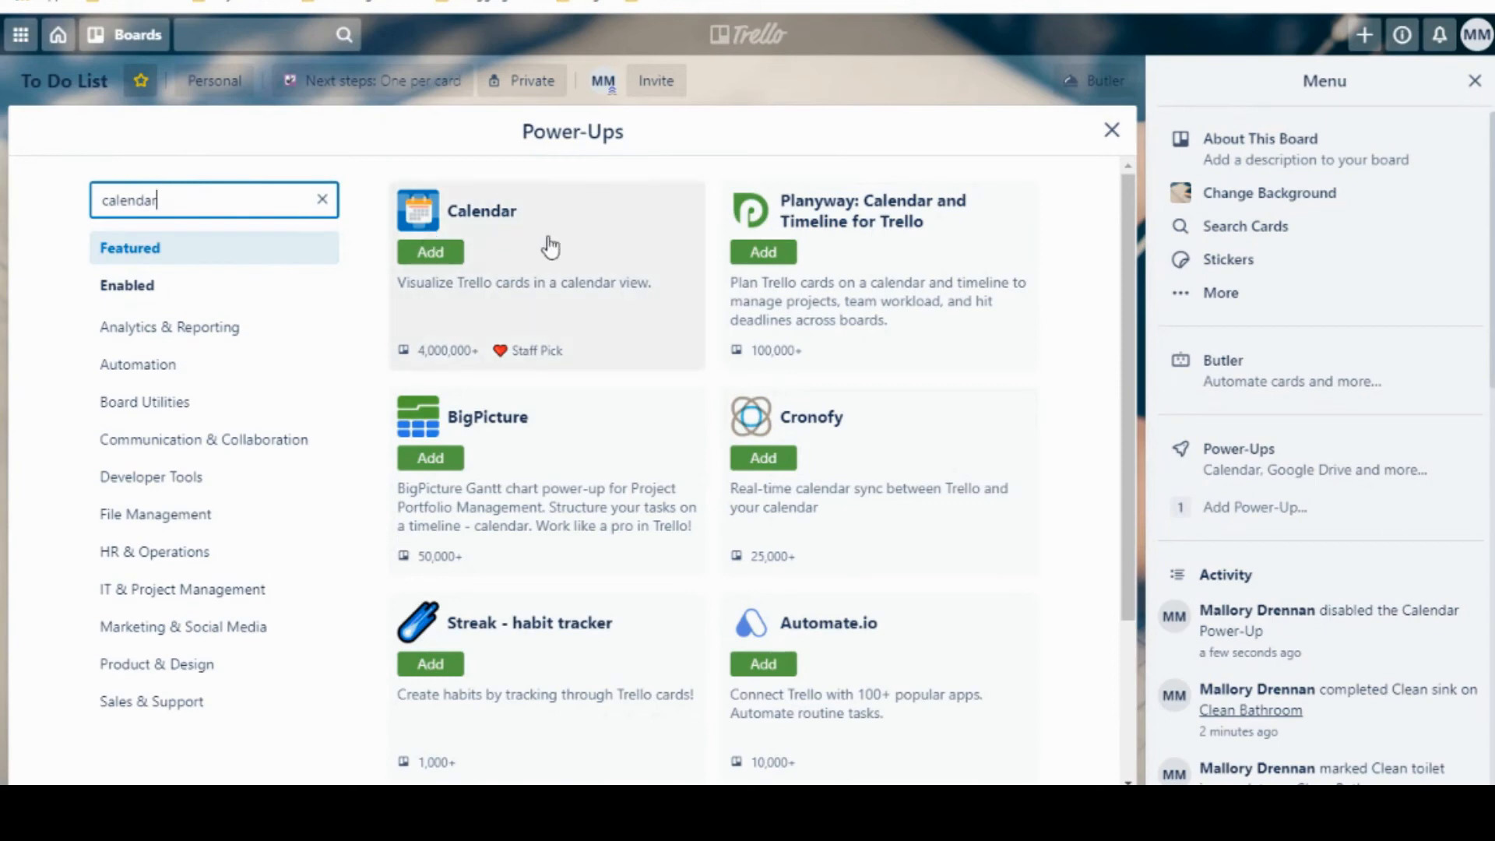
{"action": "left_click", "coordinate": [430, 253]}
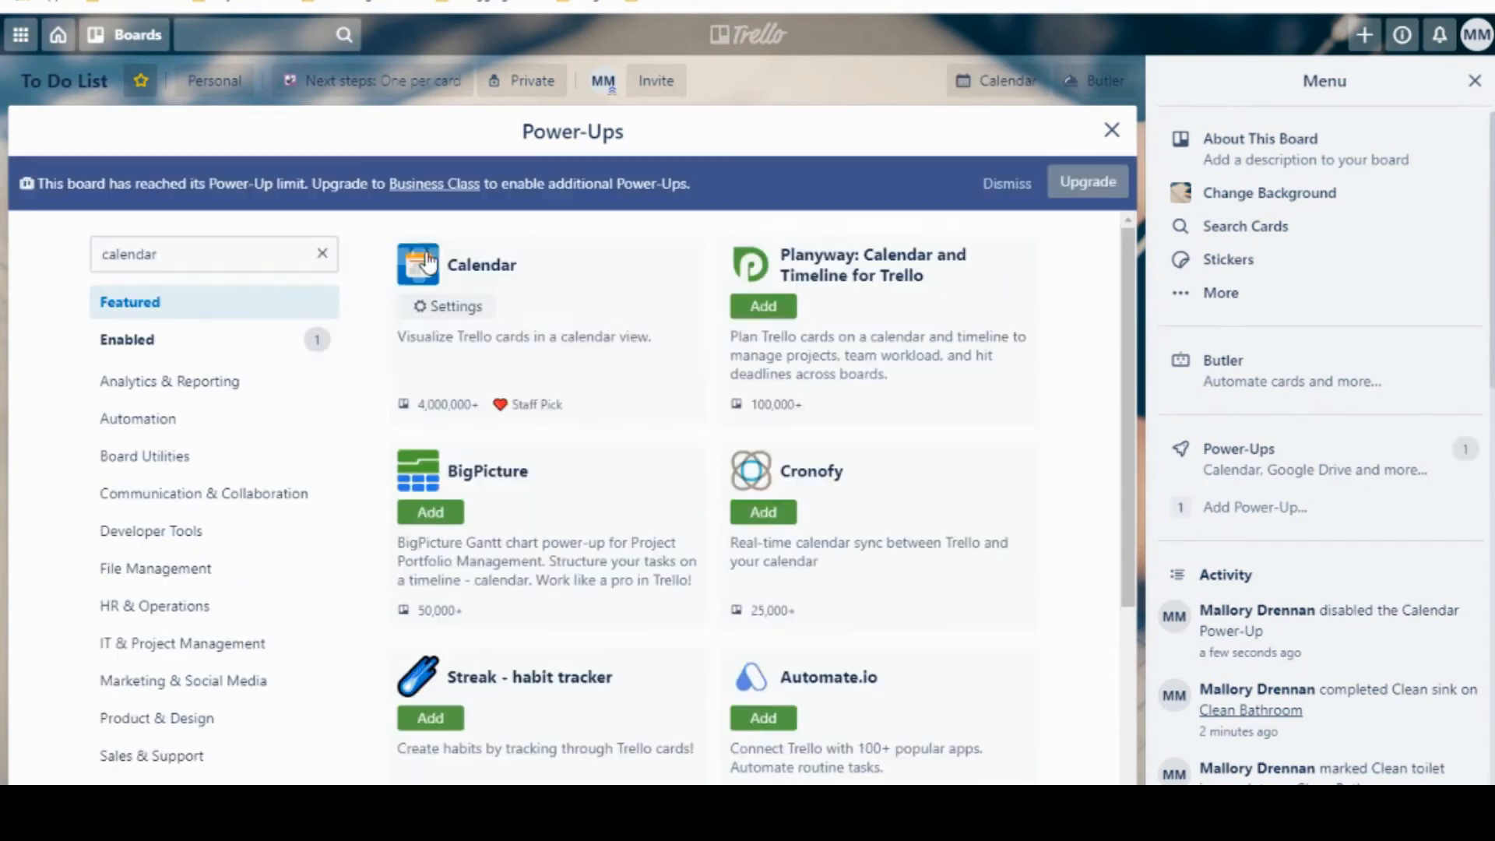
{"action": "left_click", "coordinate": [1112, 137]}
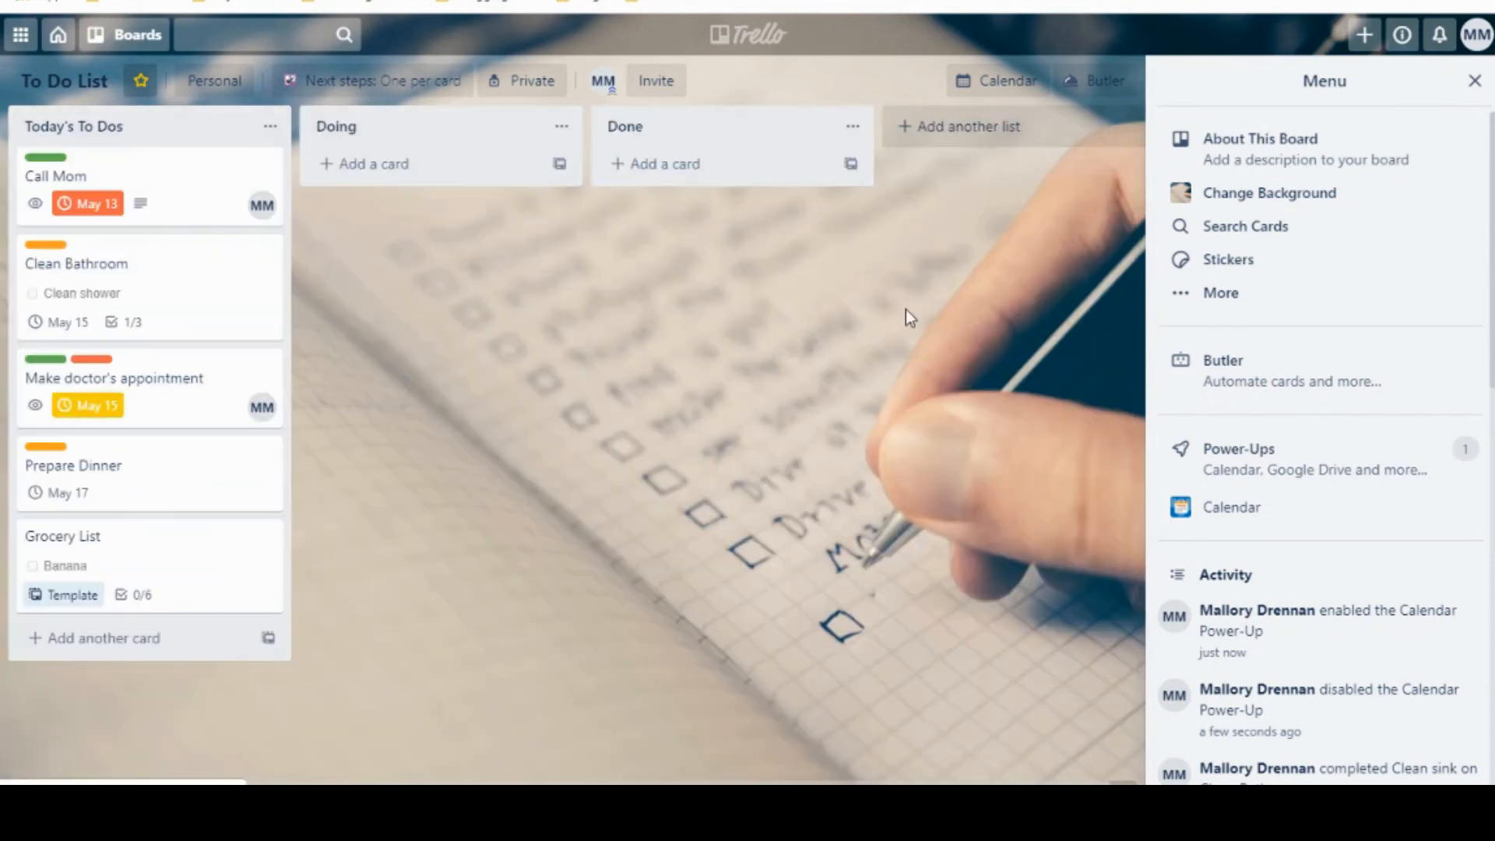
{"action": "left_click", "coordinate": [1472, 88]}
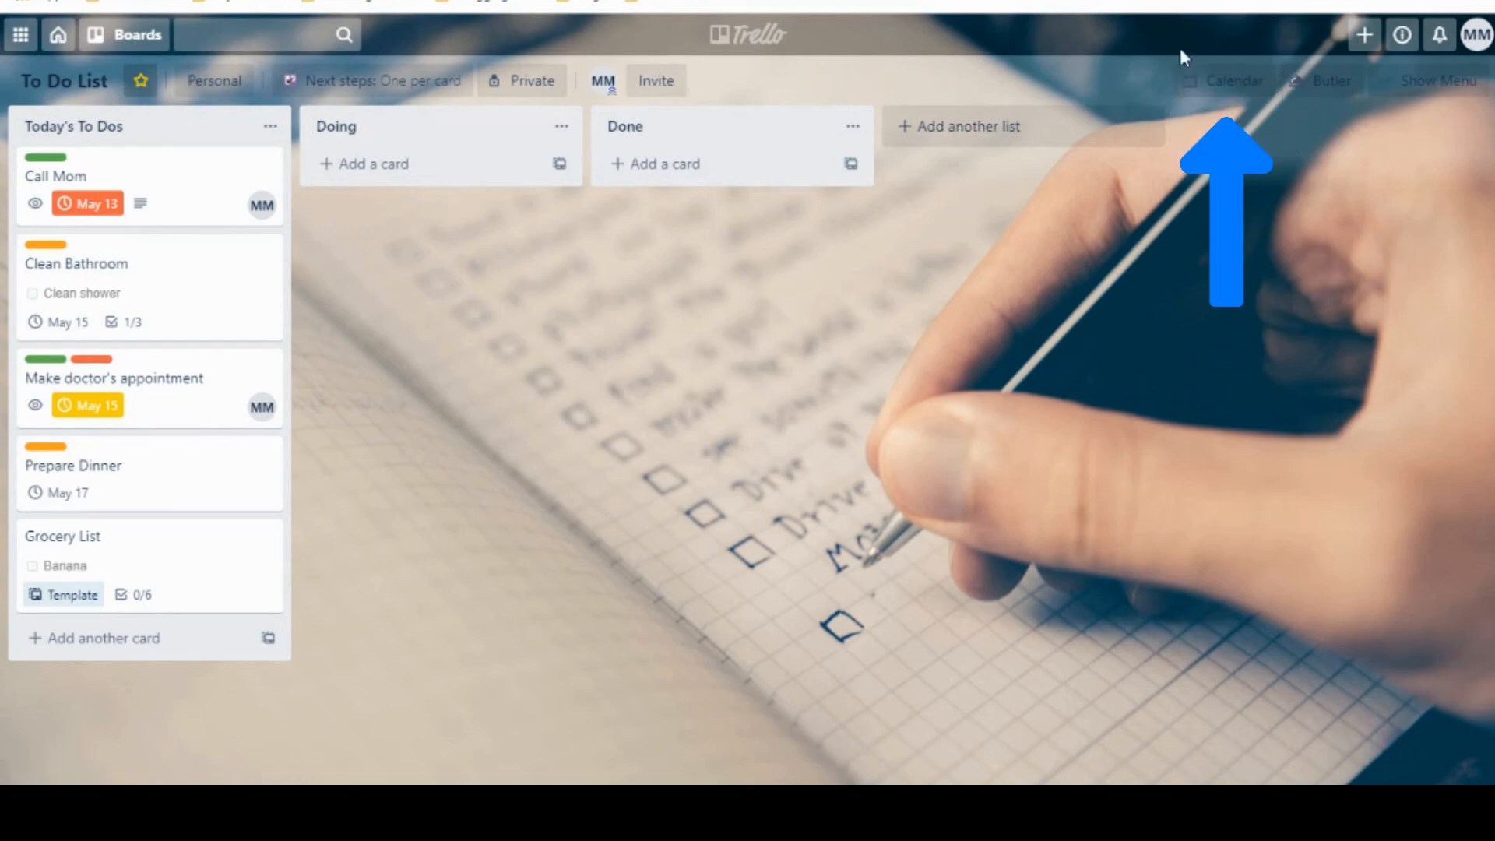
Step: View the board's cards in the calendar, expand the card labels to show their names, and close the calendar
{"action": "left_click", "coordinate": [1233, 95]}
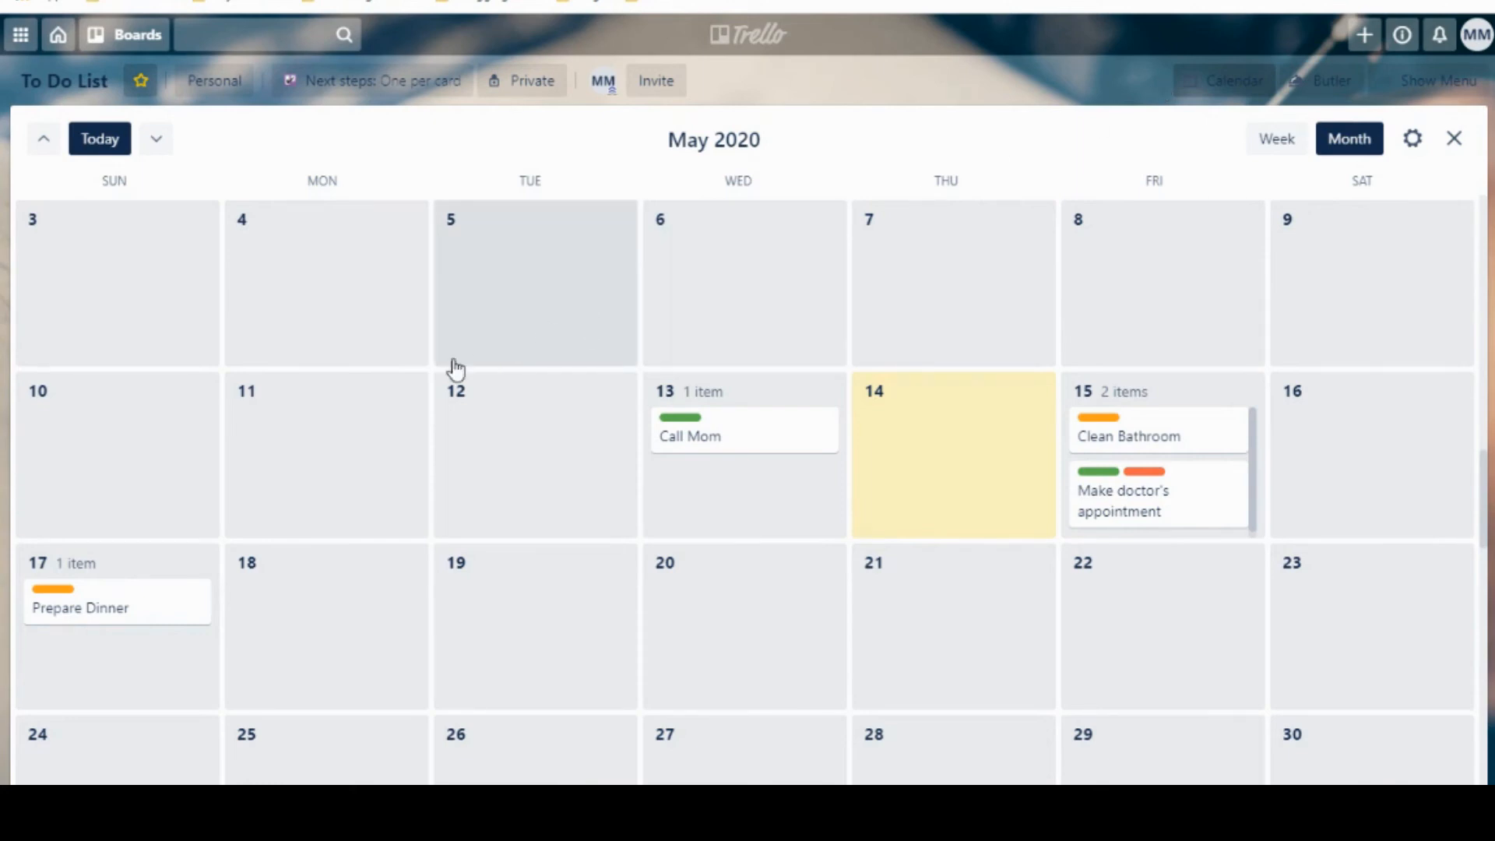
{"action": "left_click", "coordinate": [681, 419]}
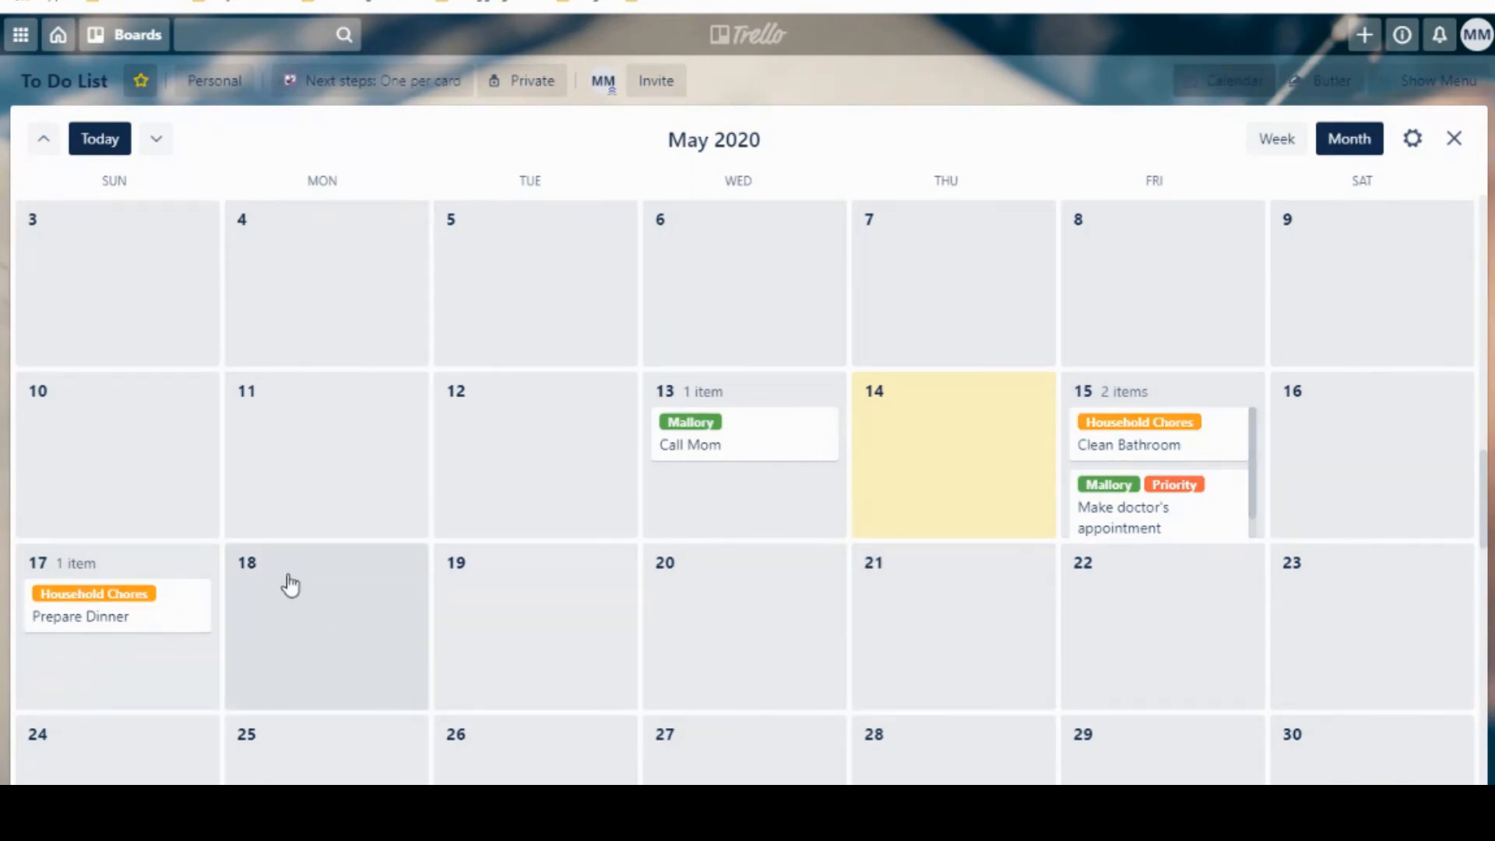
{"action": "left_click", "coordinate": [1455, 141]}
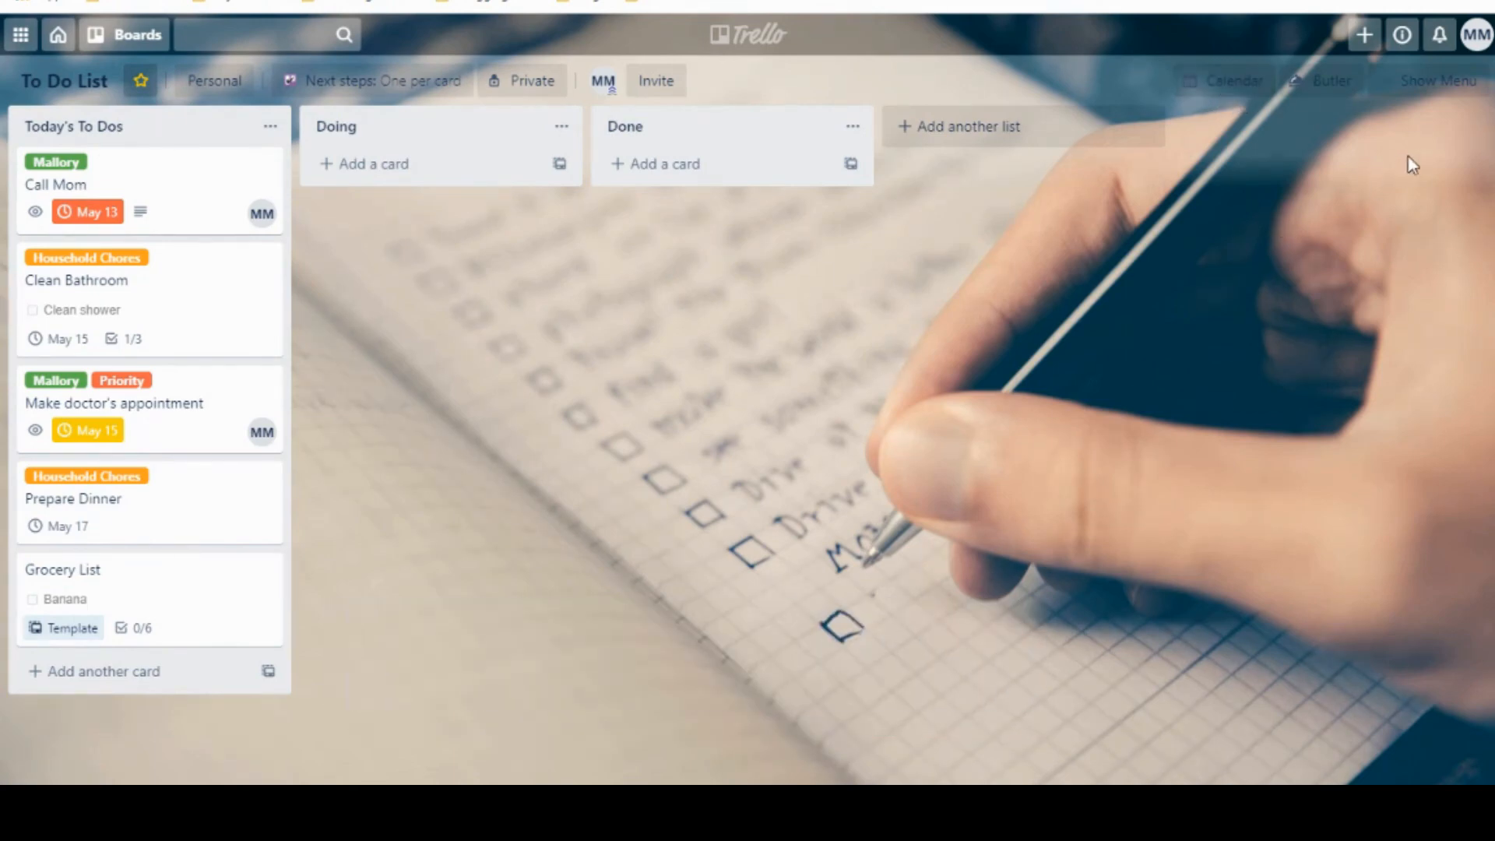
Step: Enable sync in the Calendar Power-Up's settings and copy the iCalendar feed address
{"action": "left_click", "coordinate": [1428, 85]}
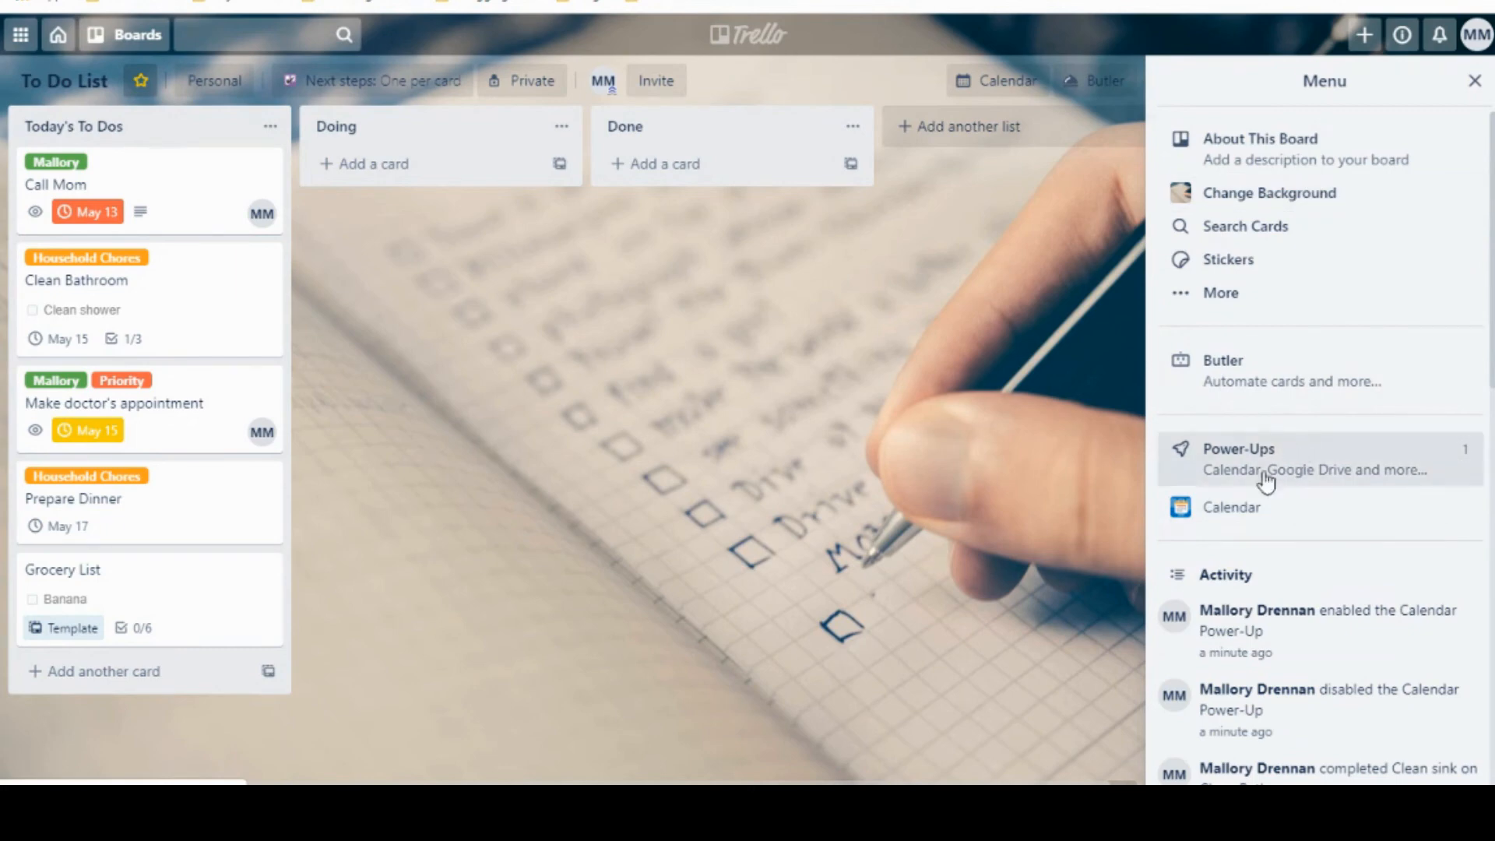
{"action": "left_click", "coordinate": [1233, 517]}
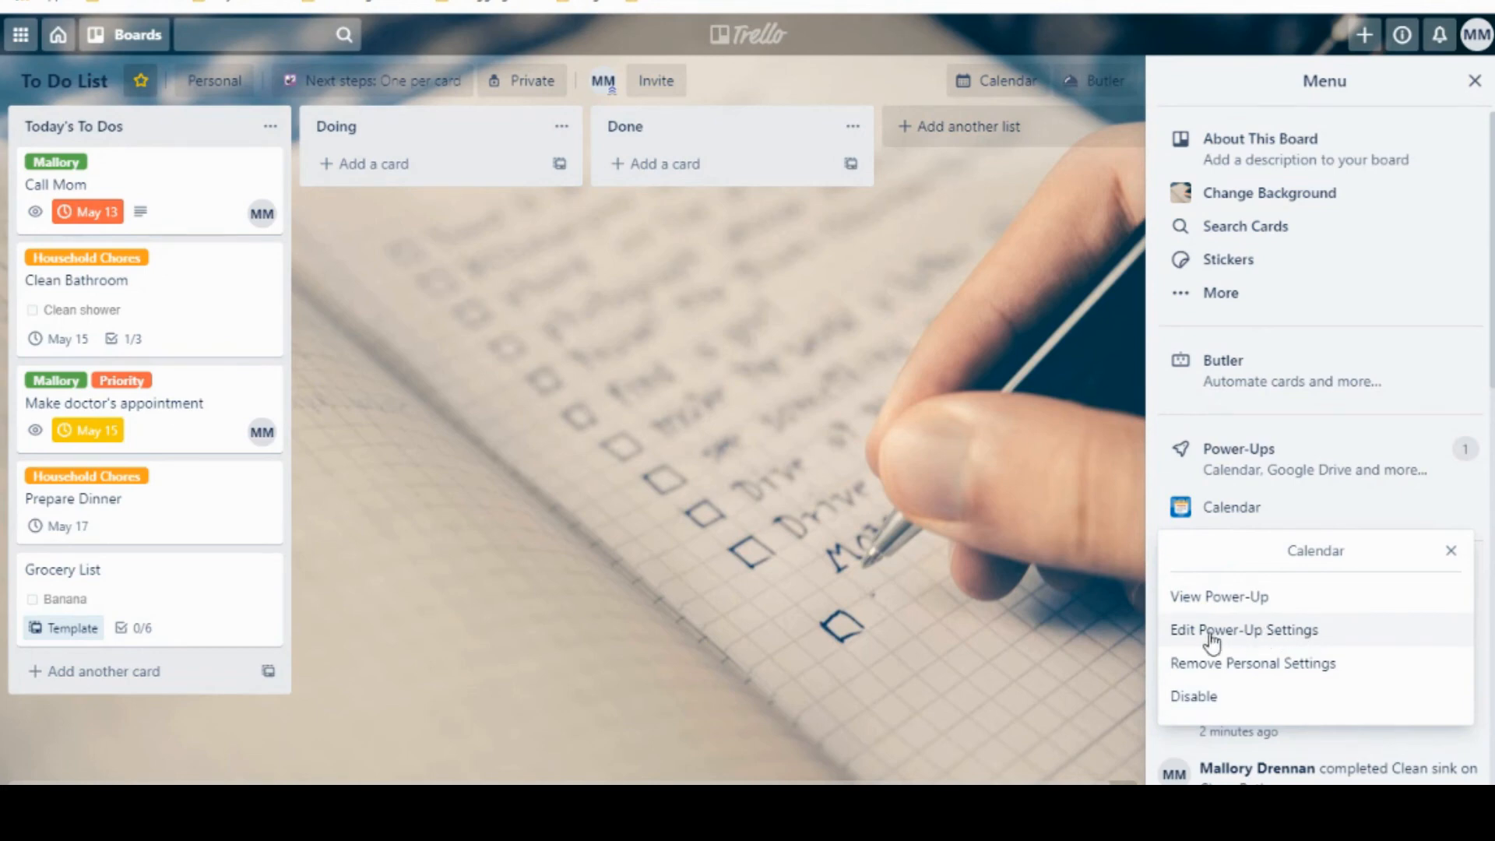
{"action": "left_click", "coordinate": [1278, 634]}
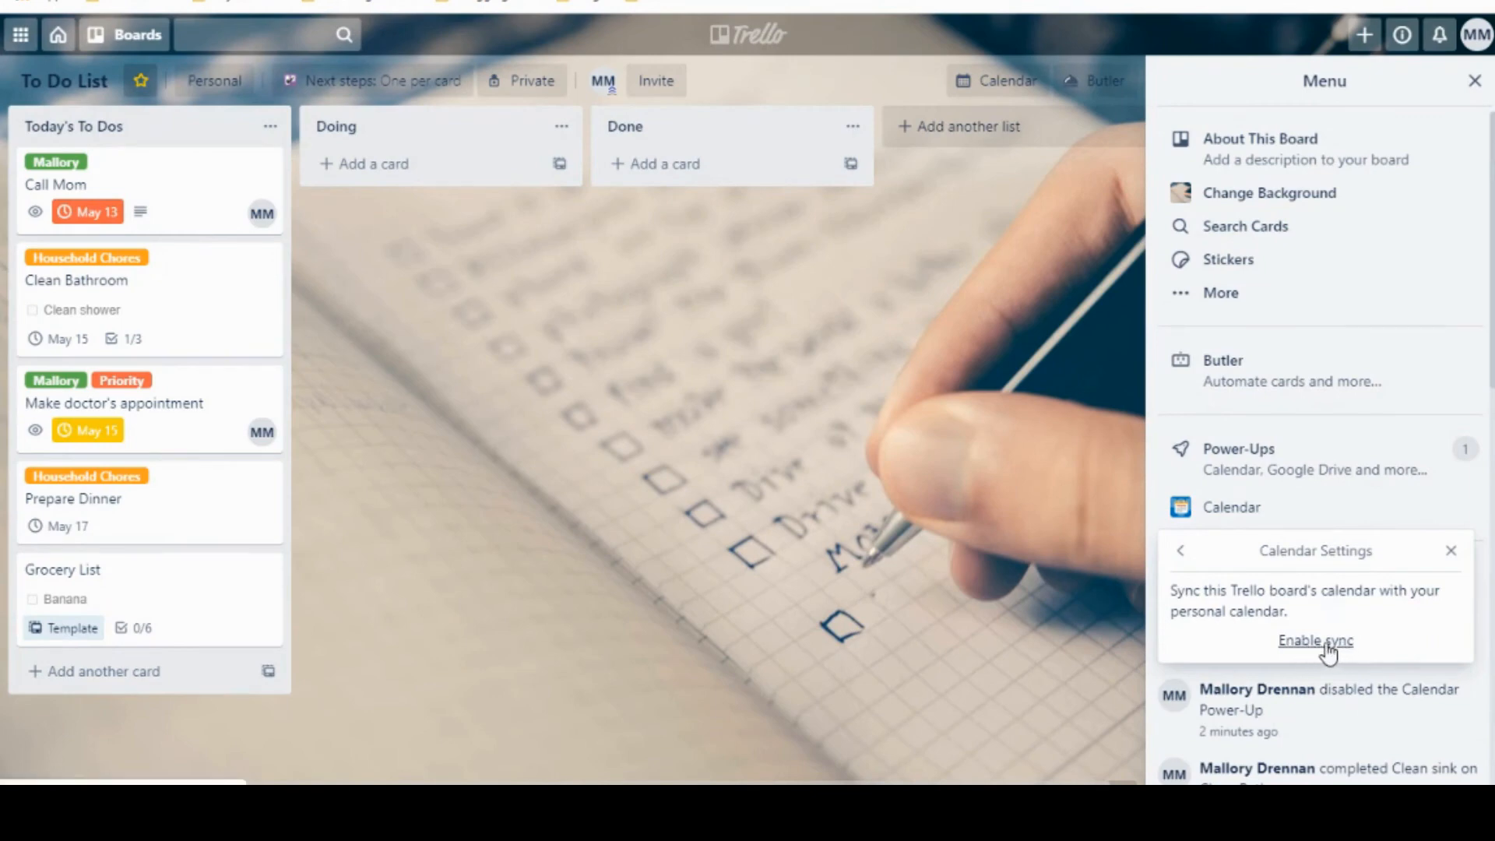
{"action": "left_click", "coordinate": [1328, 647]}
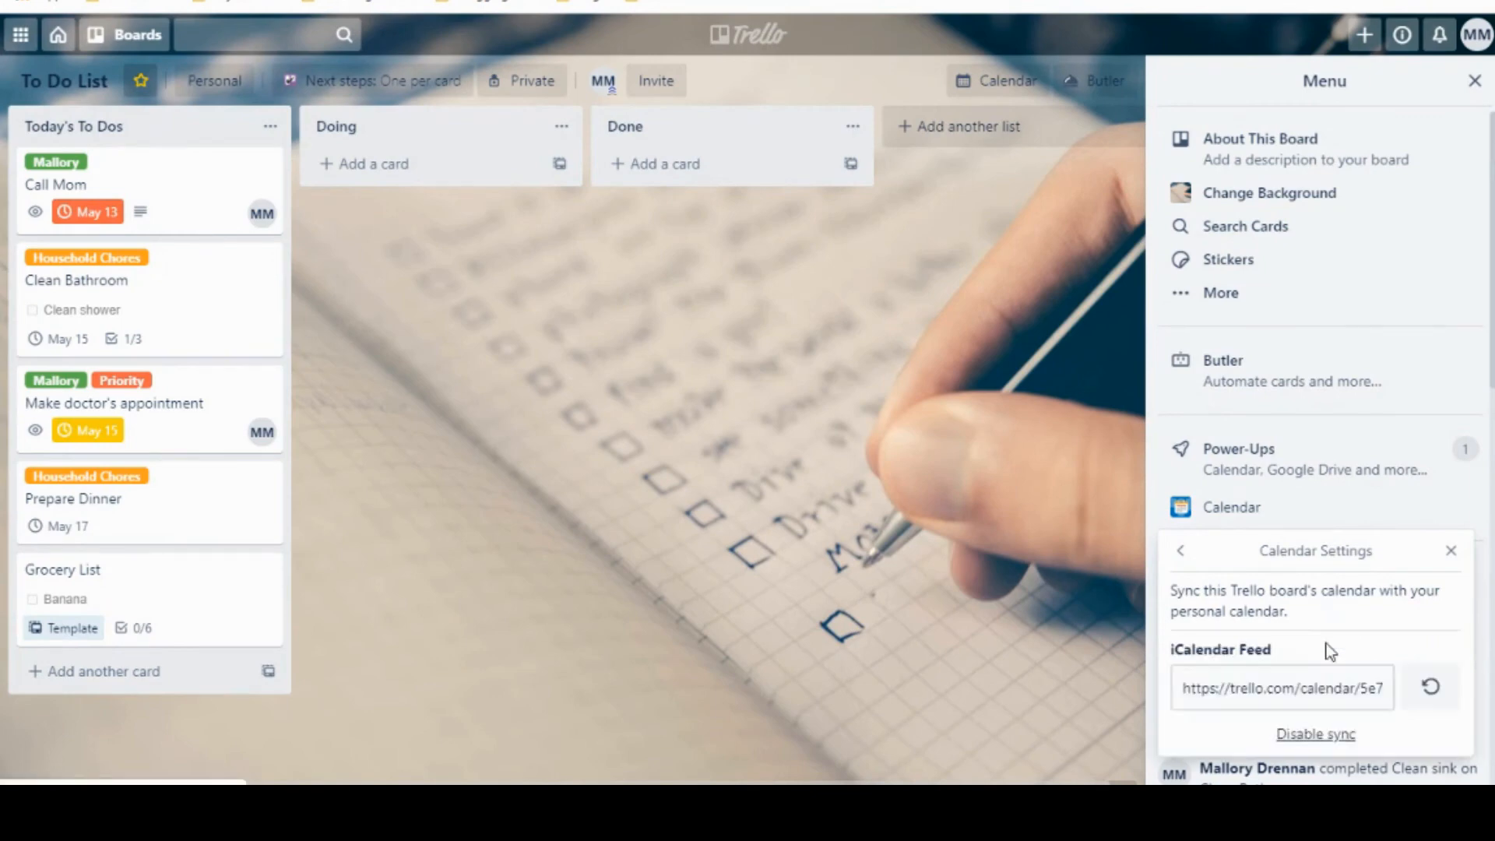
{"action": "left_click", "coordinate": [1263, 687]}
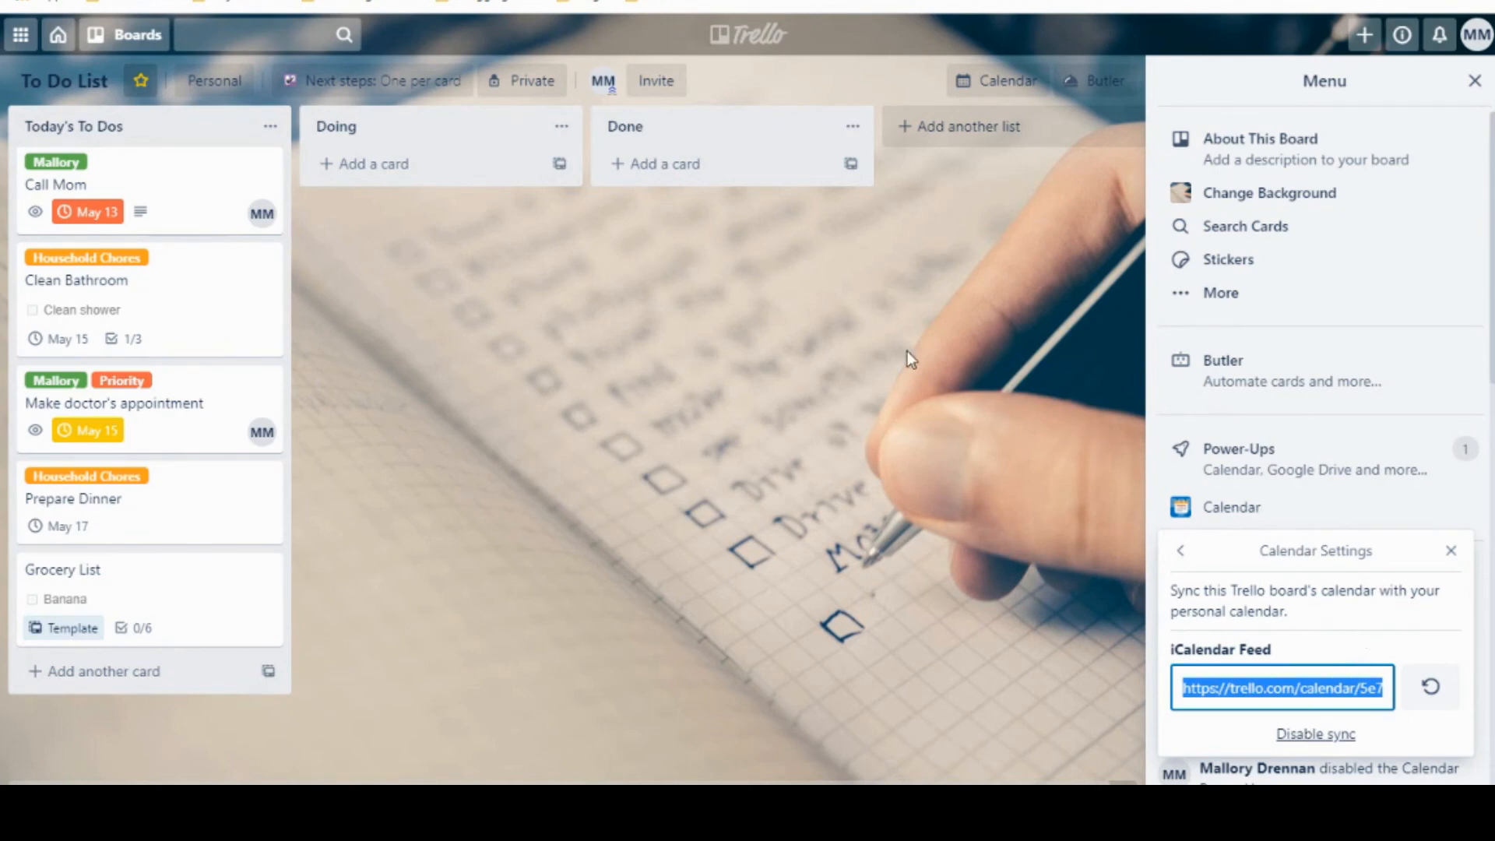
Step: Switch to Google Calendar, add a calendar from the copied iCalendar feed URL, and select the new To Do List calendar
{"action": "left_click", "coordinate": [467, 4]}
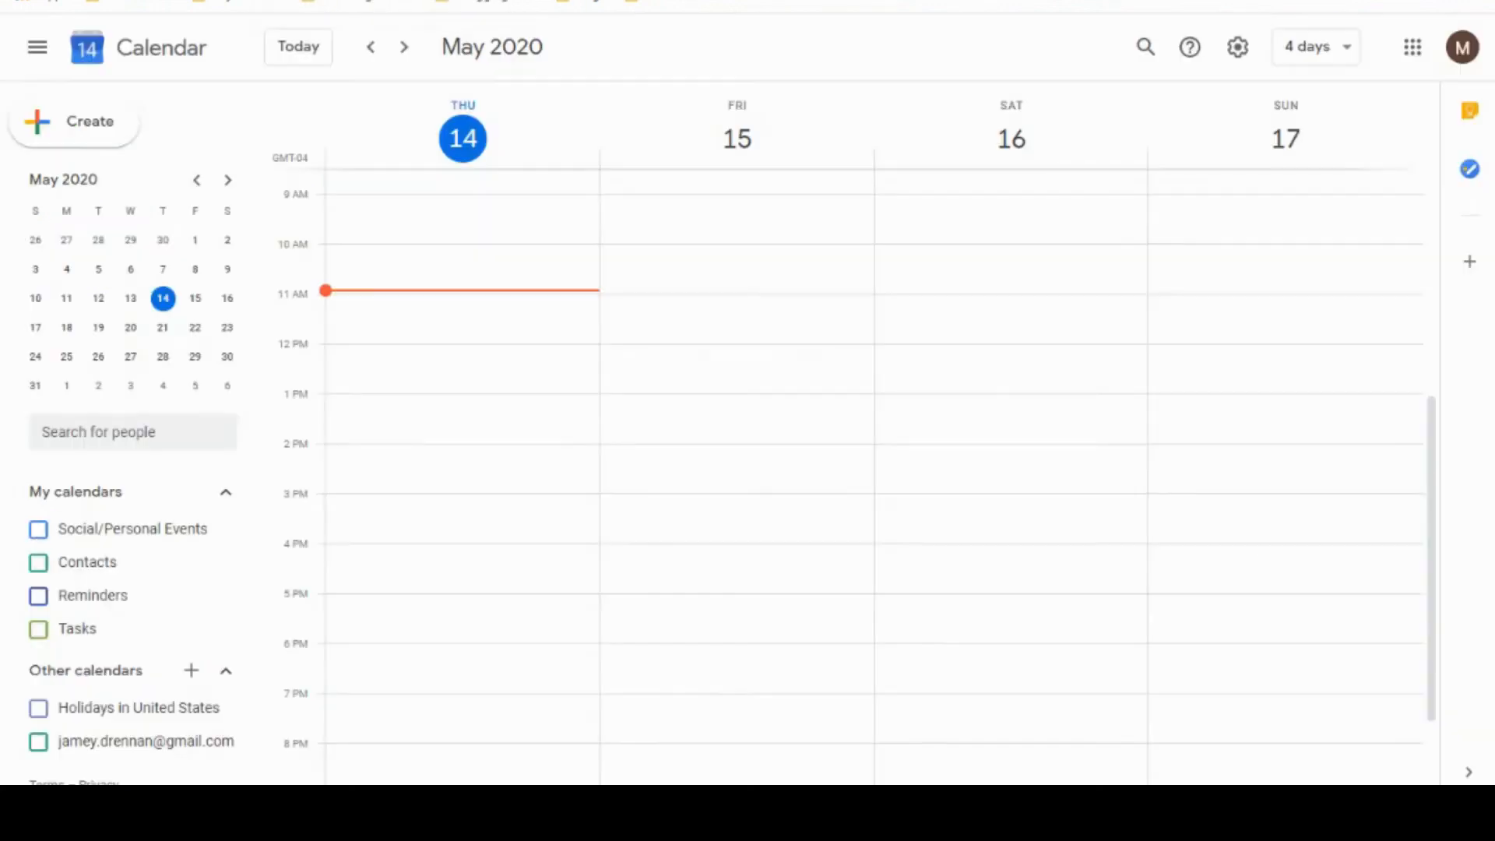
{"action": "left_click", "coordinate": [192, 671]}
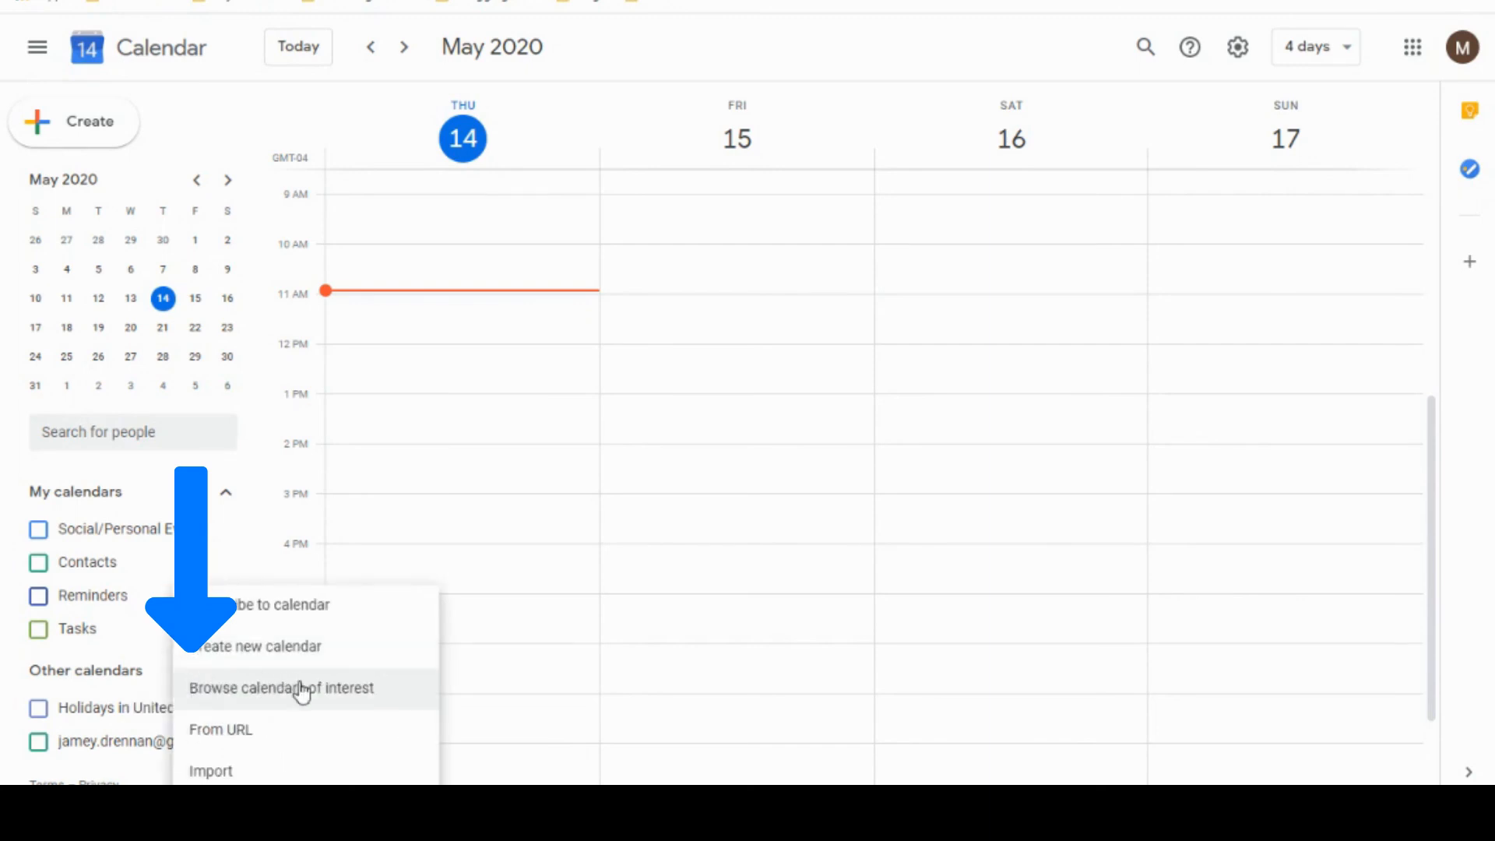
{"action": "left_click", "coordinate": [278, 738]}
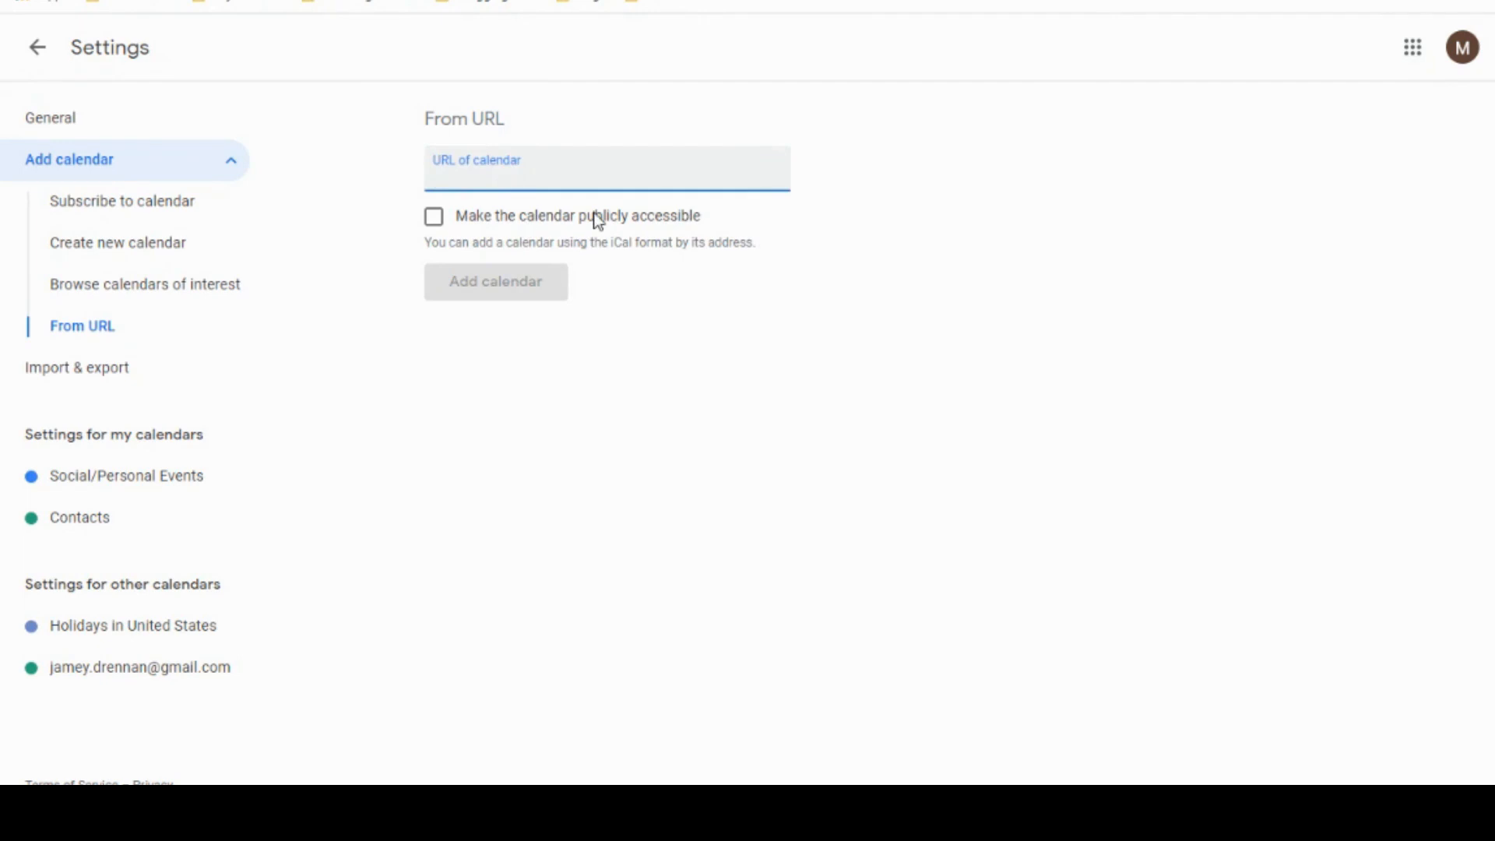
{"action": "key", "text": "ctrl+v"}
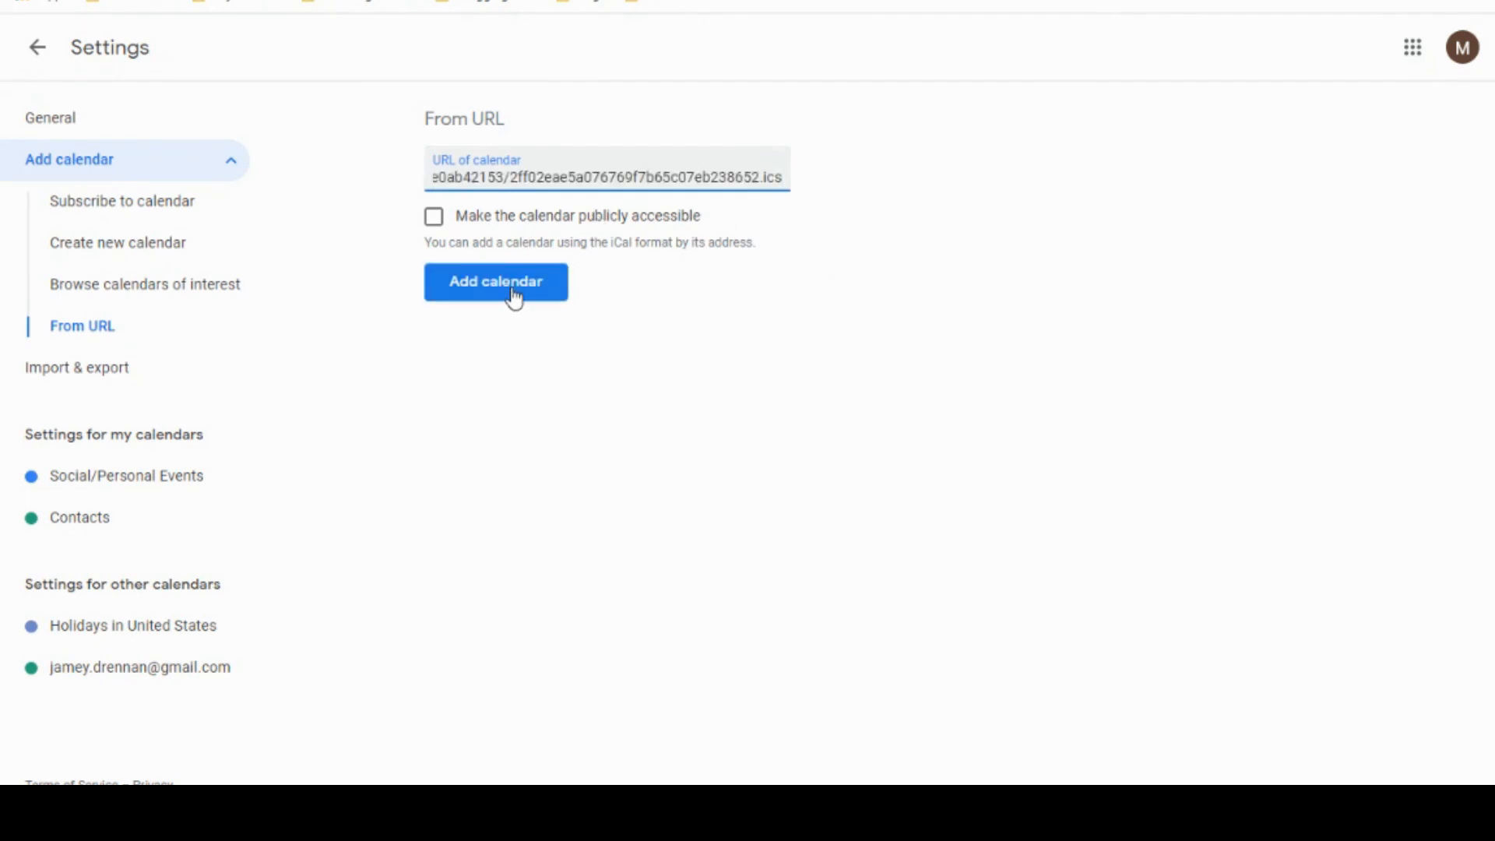
{"action": "left_click", "coordinate": [512, 290]}
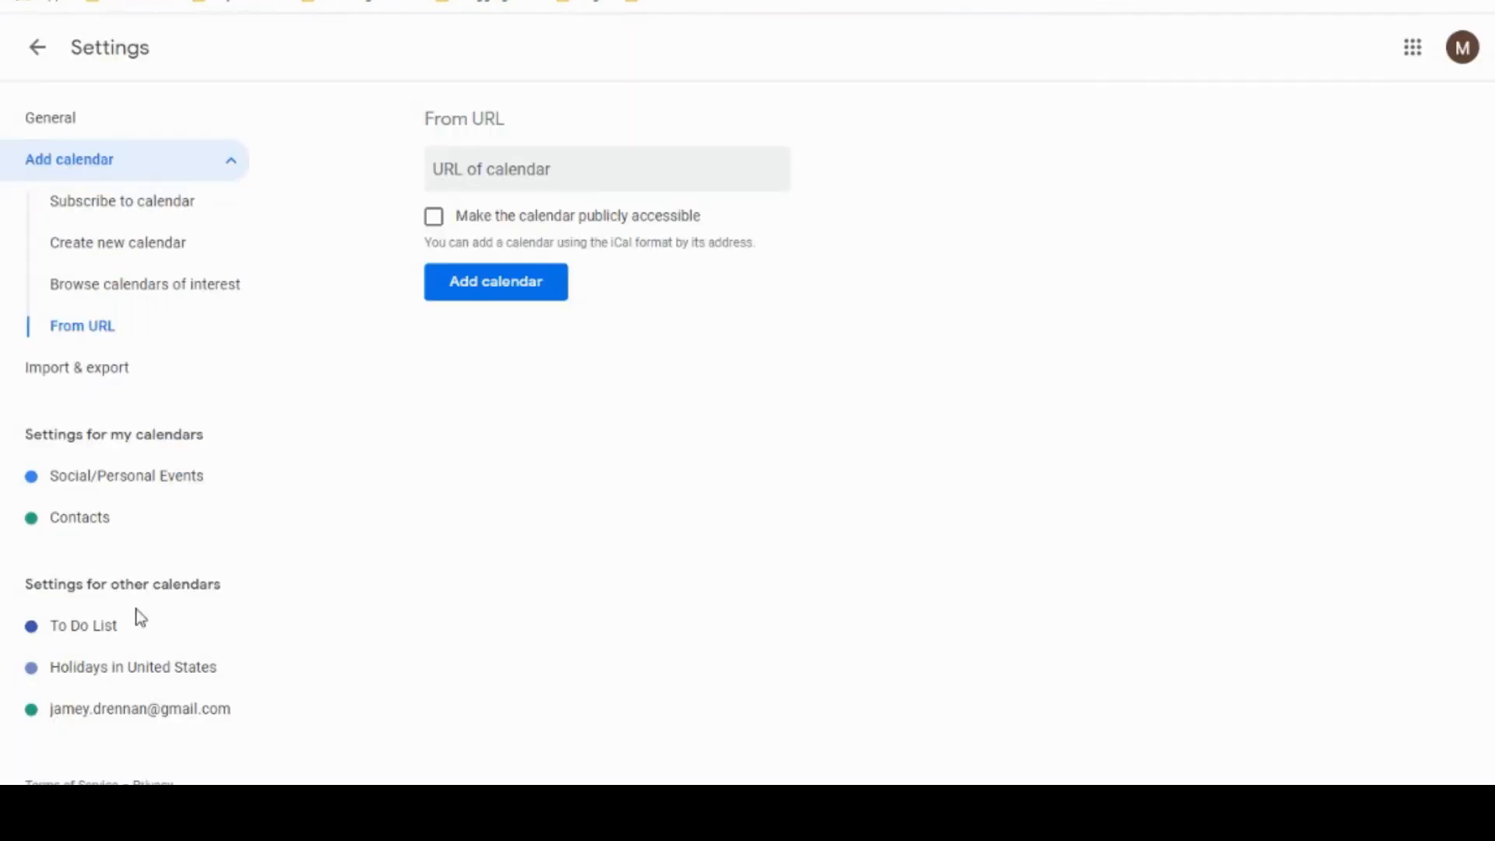
{"action": "left_click", "coordinate": [99, 637]}
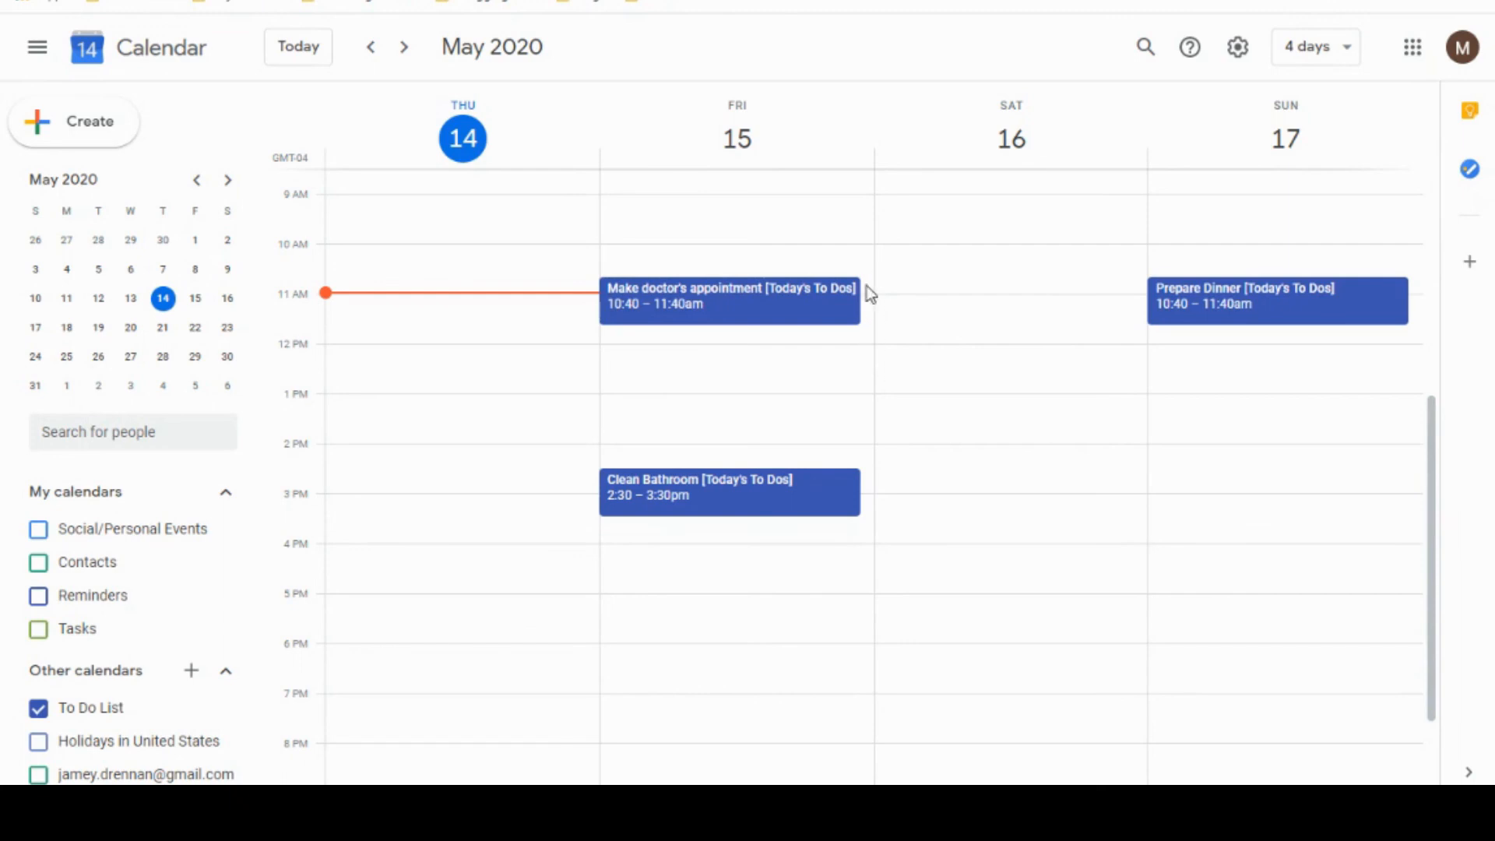
{"action": "left_click", "coordinate": [788, 334]}
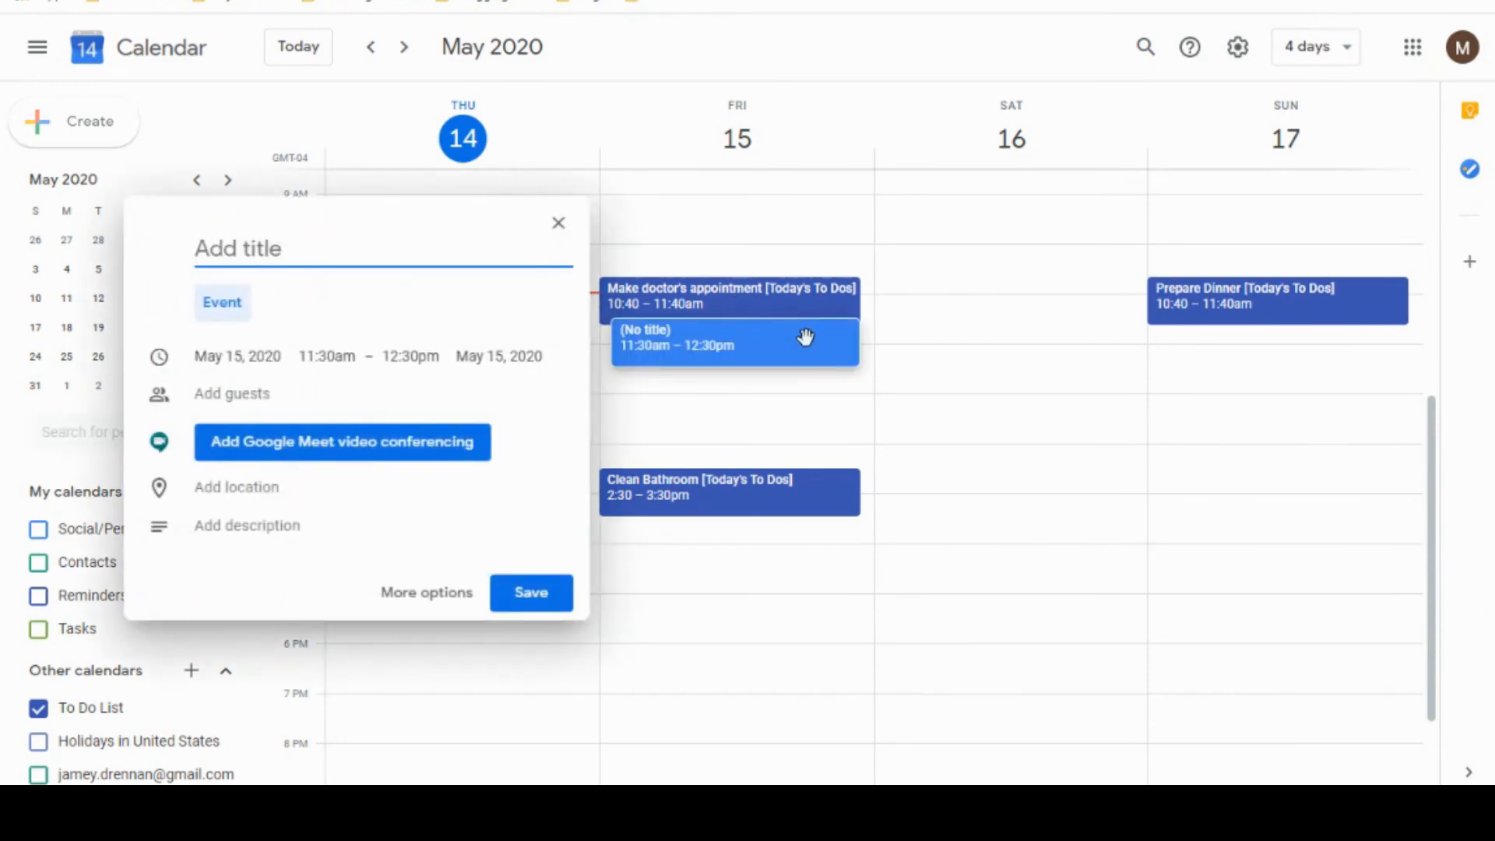
{"action": "left_click_drag", "start_coordinate": [804, 338], "coordinate": [802, 345]}
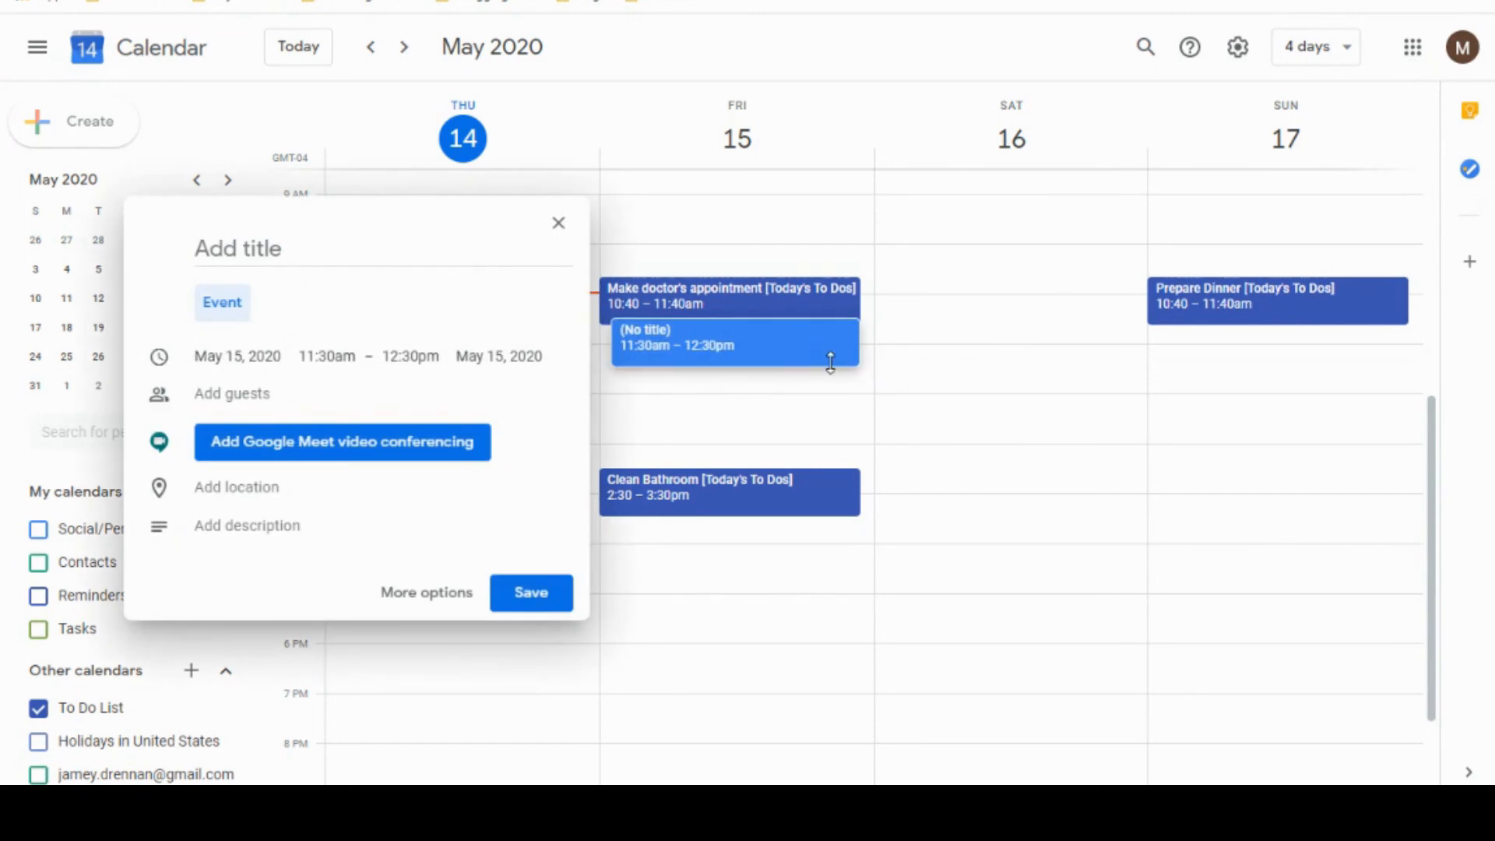
{"action": "left_click", "coordinate": [560, 228]}
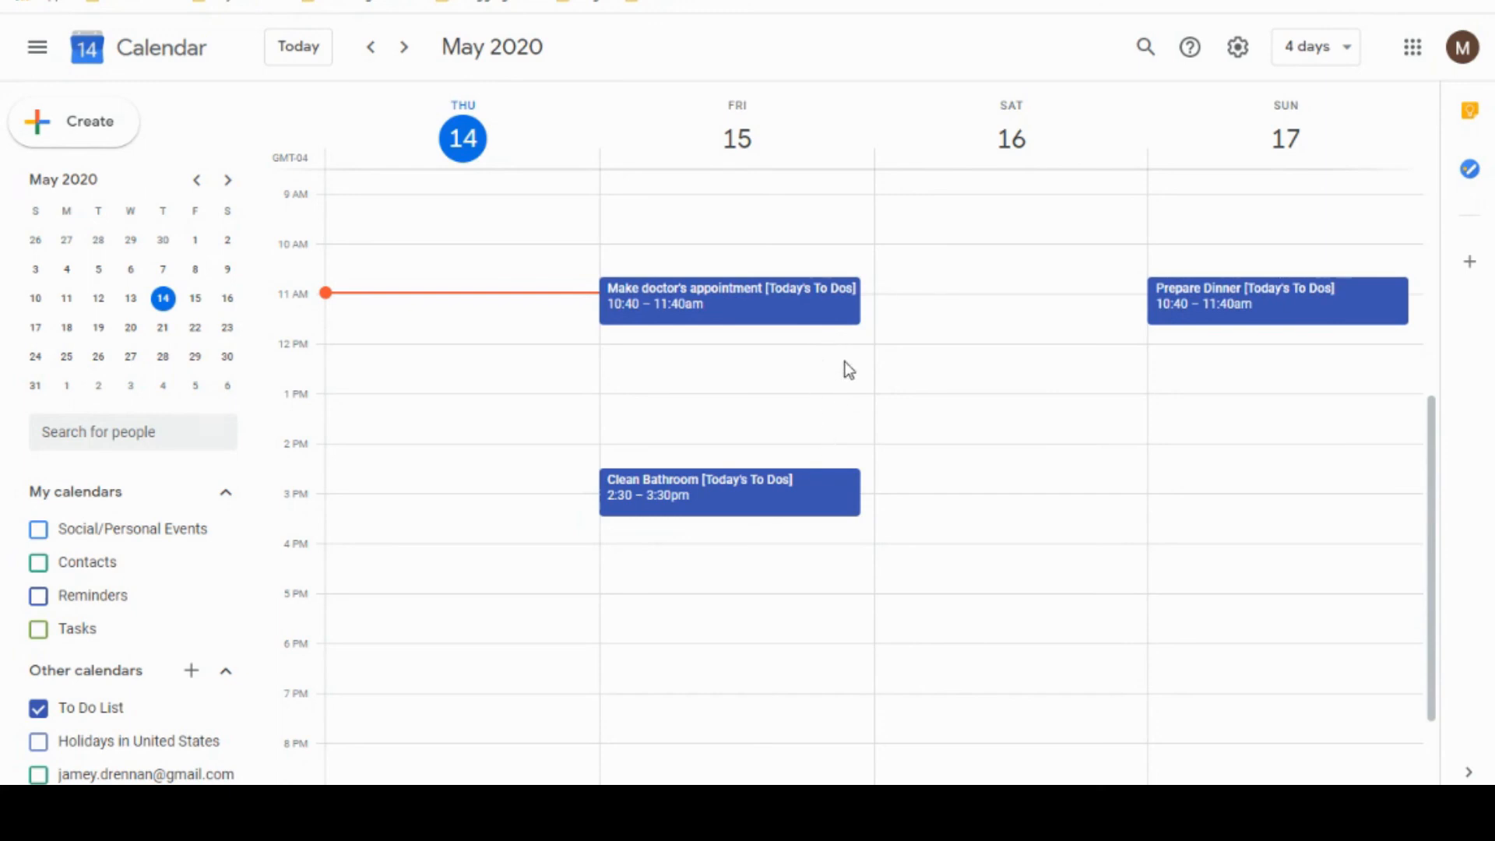
Step: View the details of the Make doctor's appointment event on Friday, May 15, and close them
{"action": "left_click", "coordinate": [792, 297]}
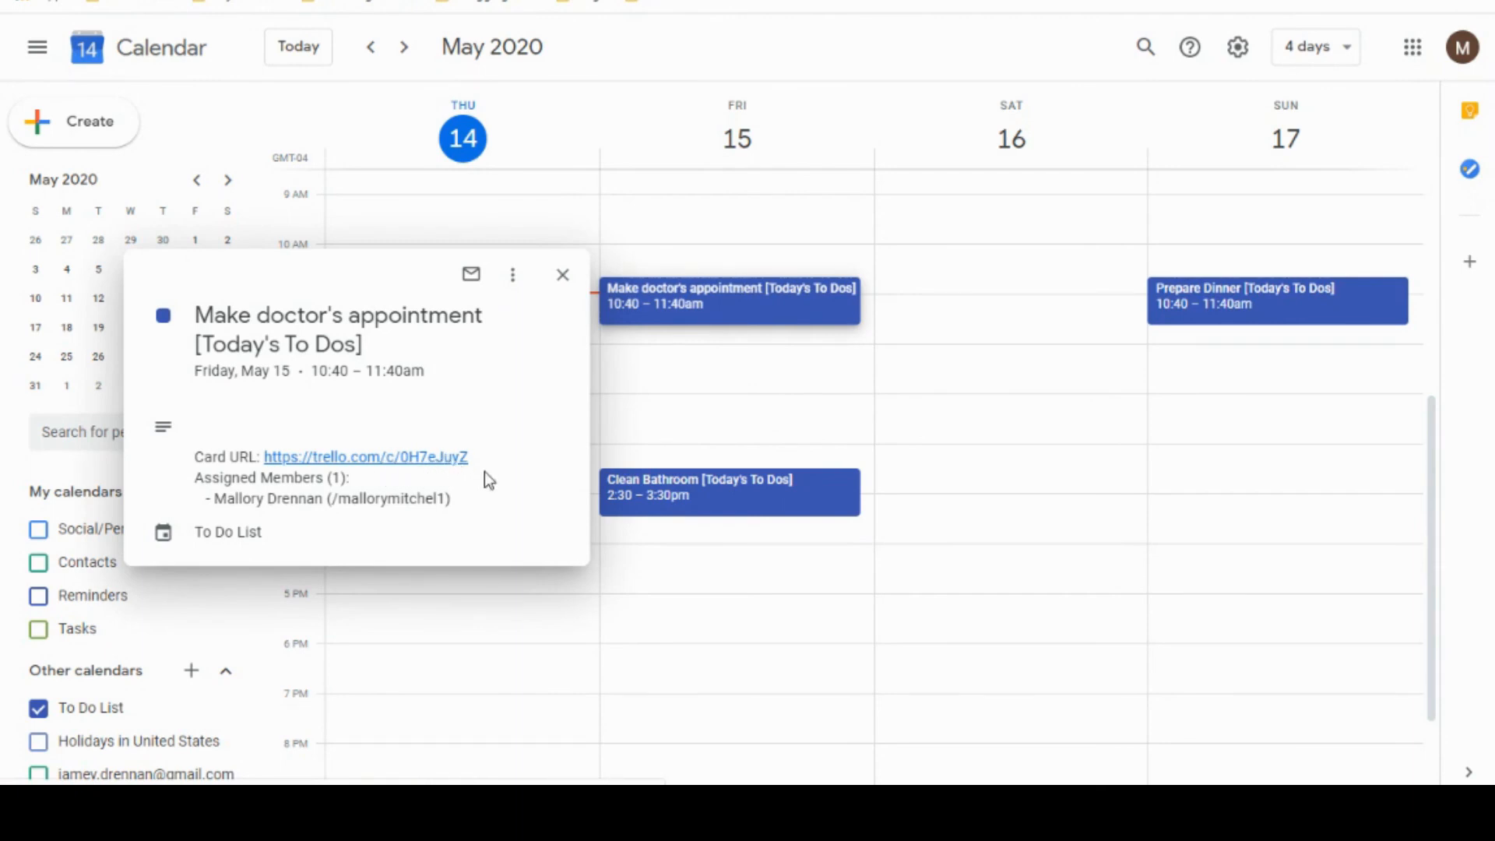
{"action": "left_click", "coordinate": [565, 276]}
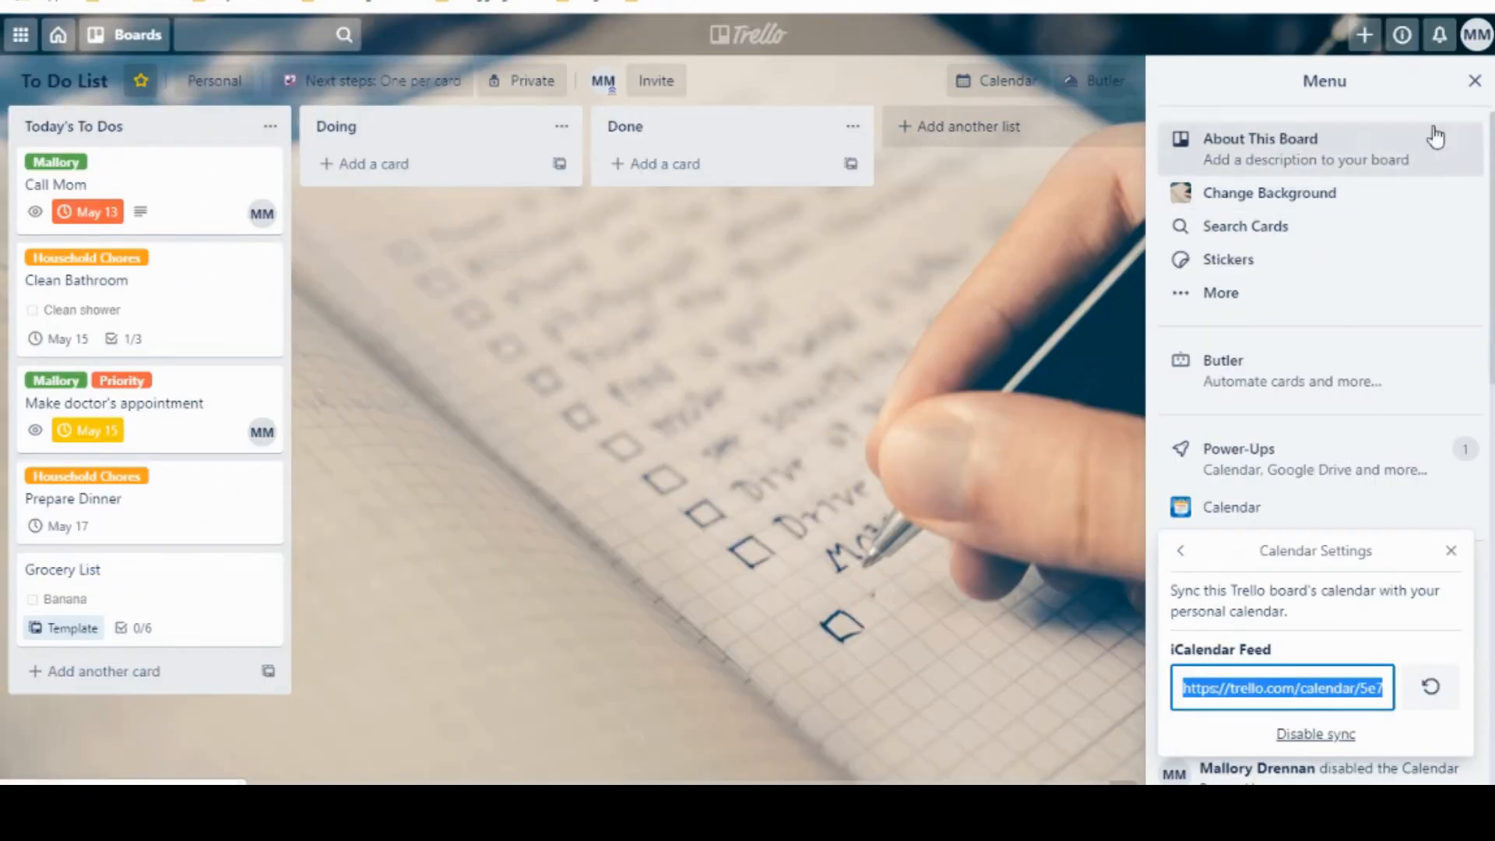
Step: Close the To Do List board's menu in Trello and switch back to Google Calendar
{"action": "left_click", "coordinate": [1476, 81]}
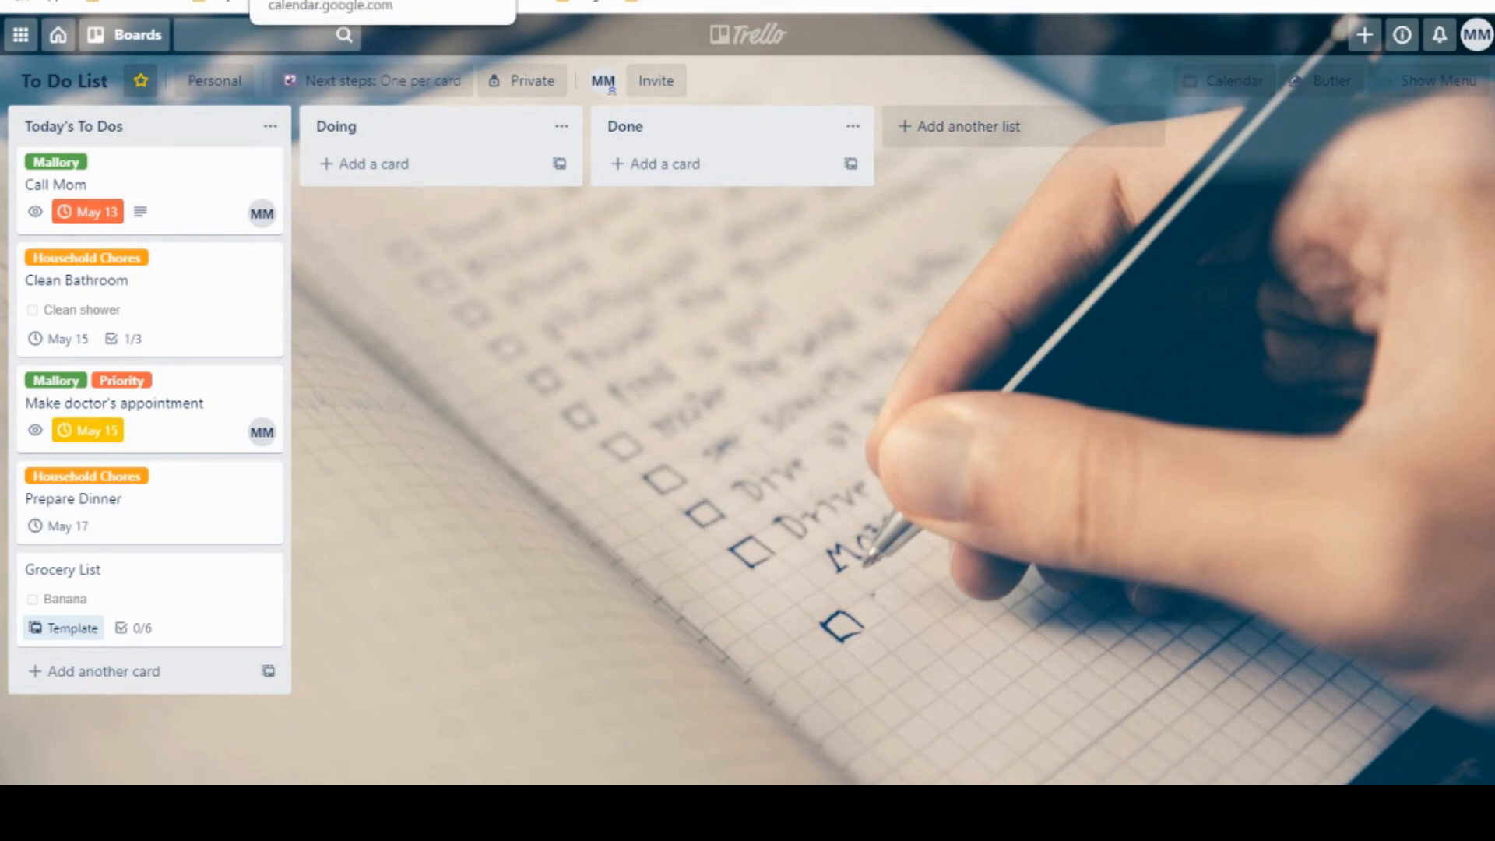
{"action": "left_click", "coordinate": [327, 2]}
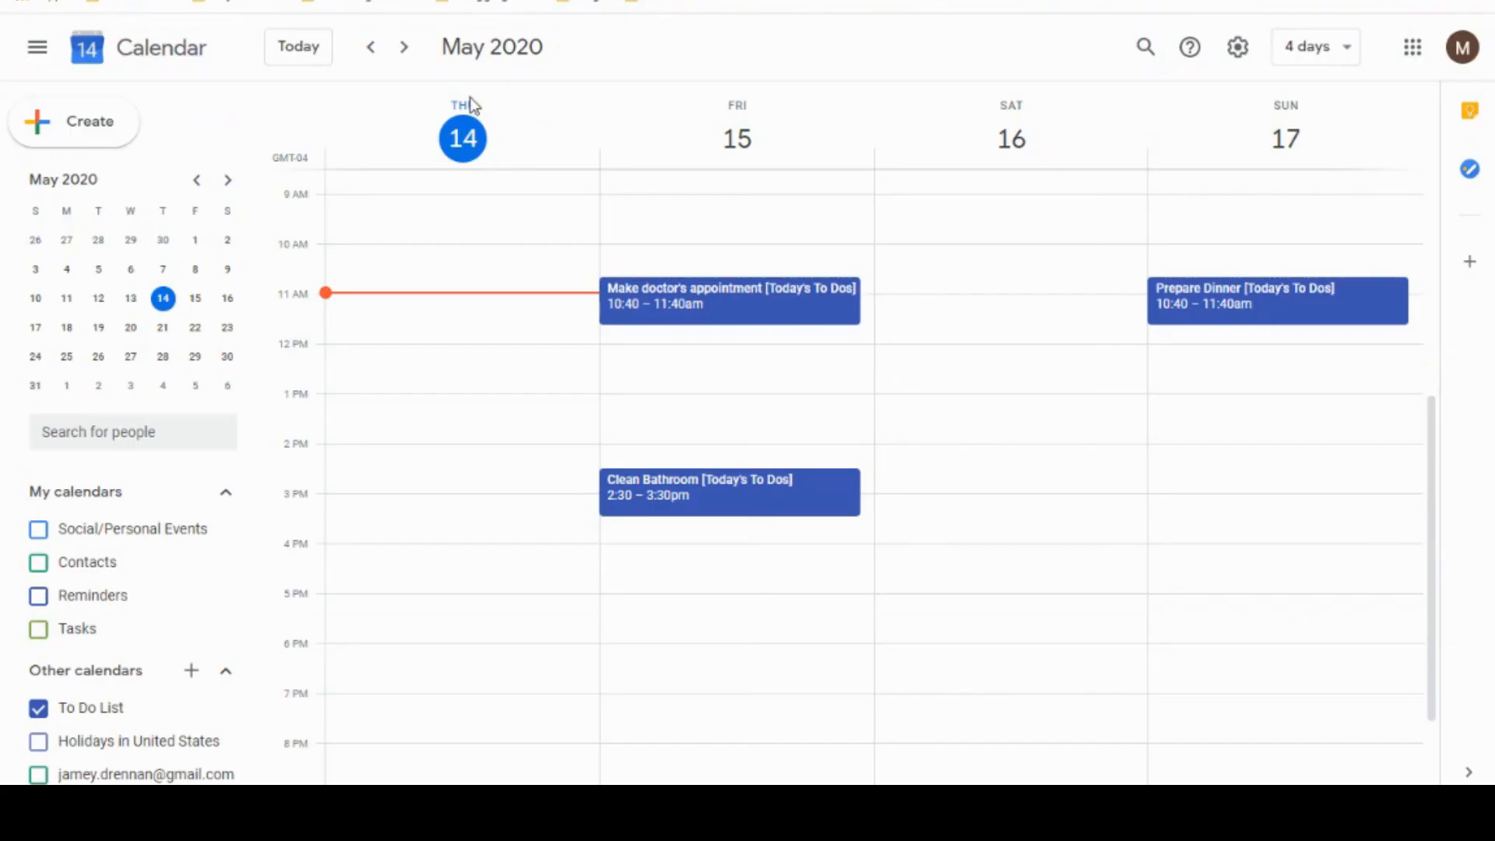